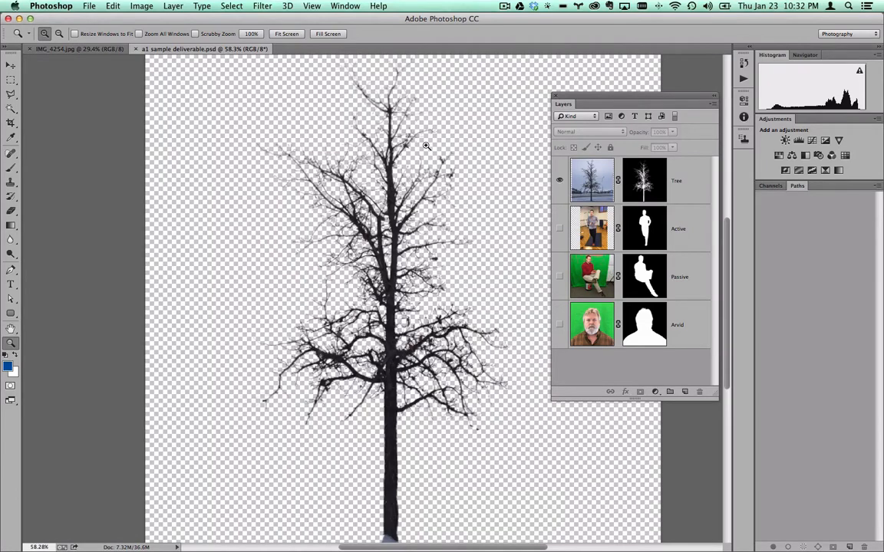
# Step: Check the pixel dimensions of the a1 sample deliverable document in the Image Size settings
pyautogui.moveTo(606, 104); pyautogui.dragTo(585, 105)
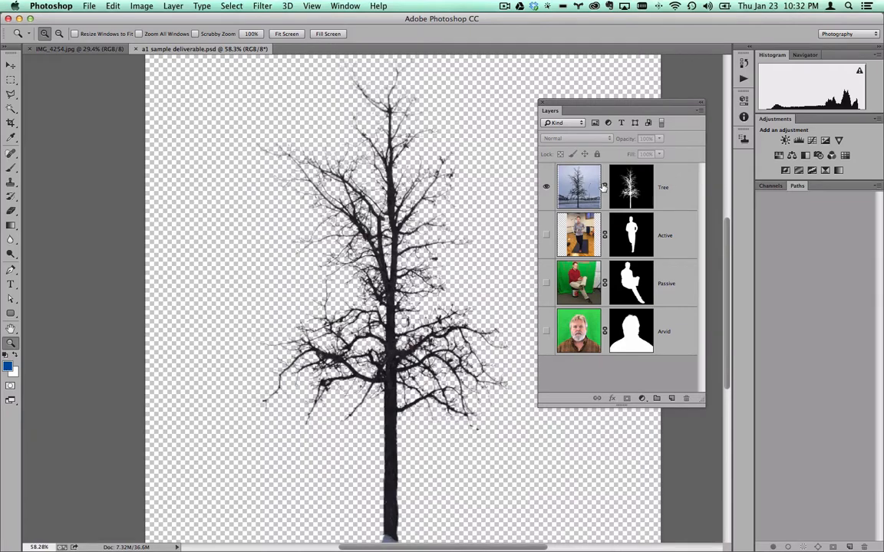
pyautogui.click(152, 8)
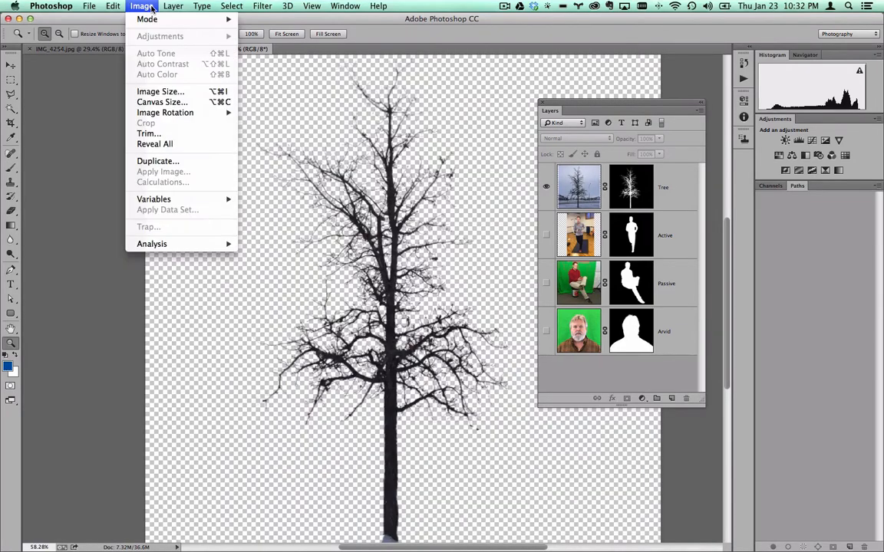
pyautogui.click(177, 92)
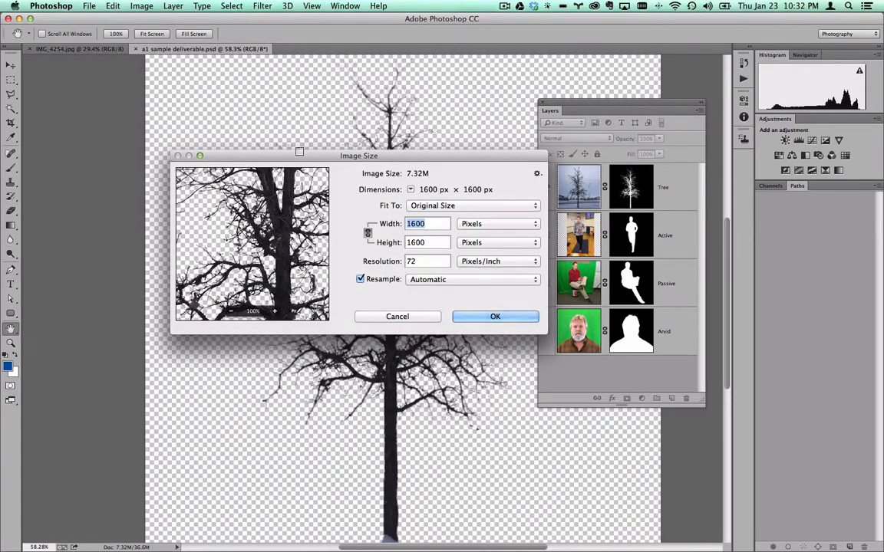
pyautogui.click(505, 226)
pyautogui.click(493, 226)
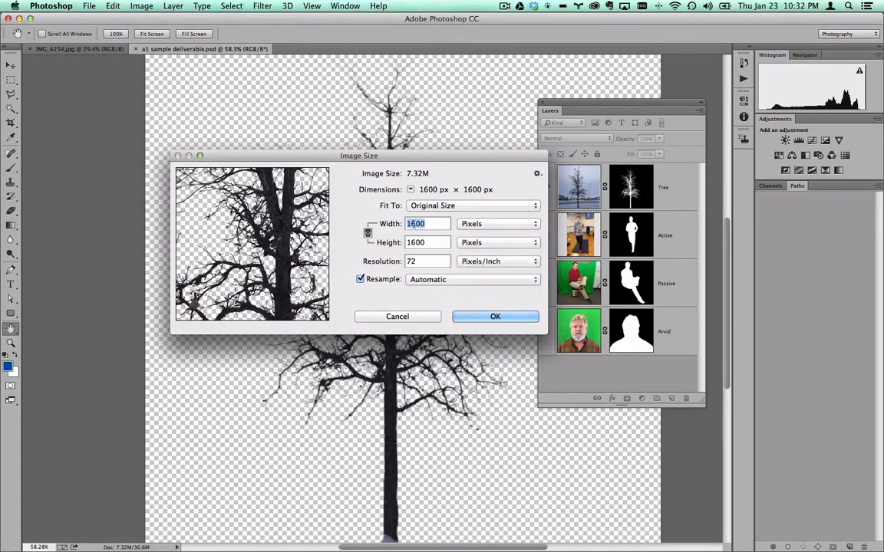
pyautogui.press('F1')
pyautogui.click(481, 317)
pyautogui.press('z')
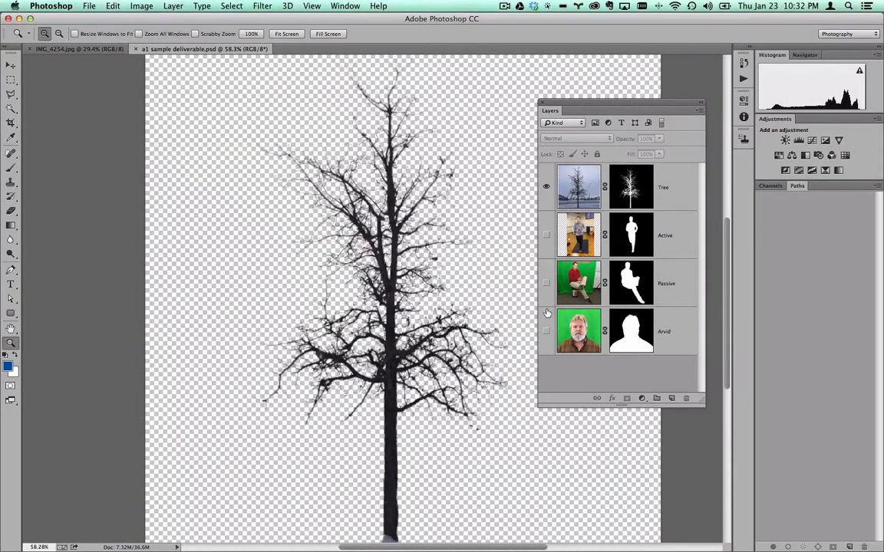
# Step: Switch to Chrome, view the Assignments page on Blackboard with the Assignment 1 files, and return to Photoshop
pyautogui.press('super+Tab')
pyautogui.press('super+Tab')
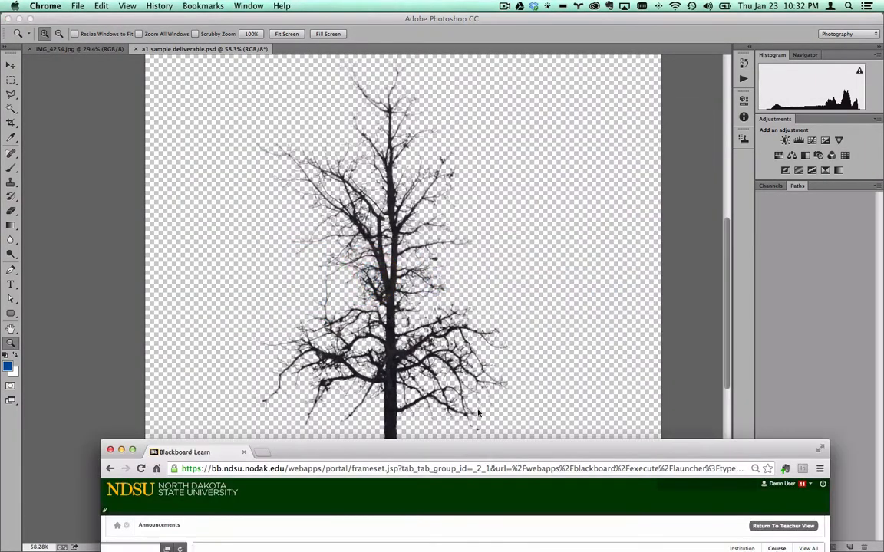
pyautogui.moveTo(461, 453); pyautogui.dragTo(450, 12)
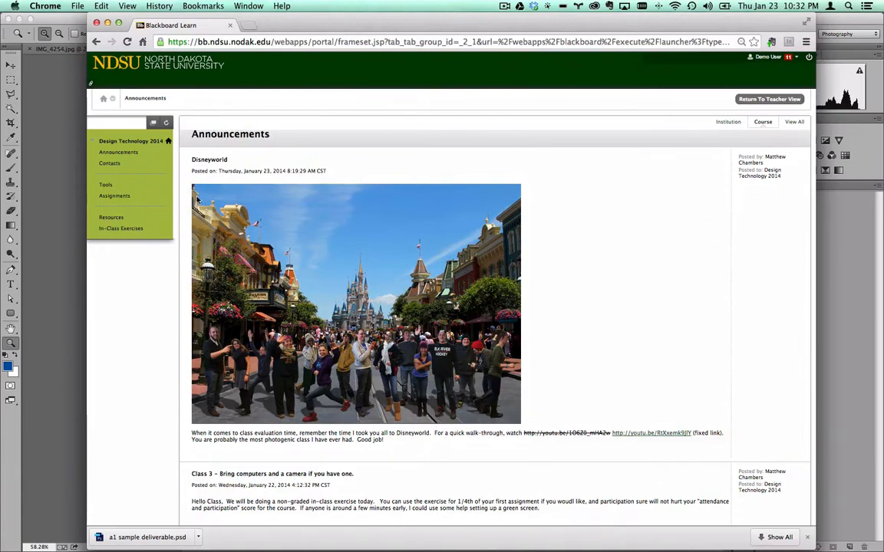
pyautogui.click(127, 197)
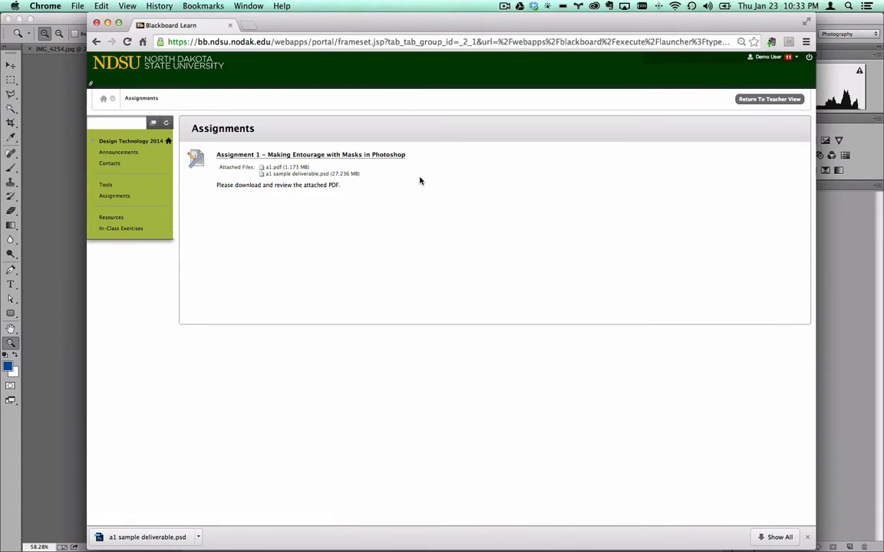
pyautogui.moveTo(348, 36); pyautogui.dragTo(350, 477)
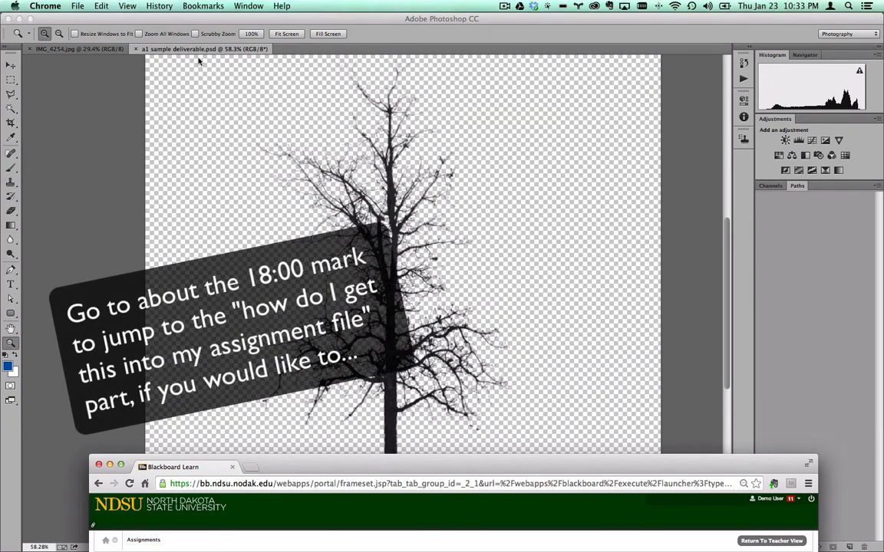
pyautogui.click(210, 43)
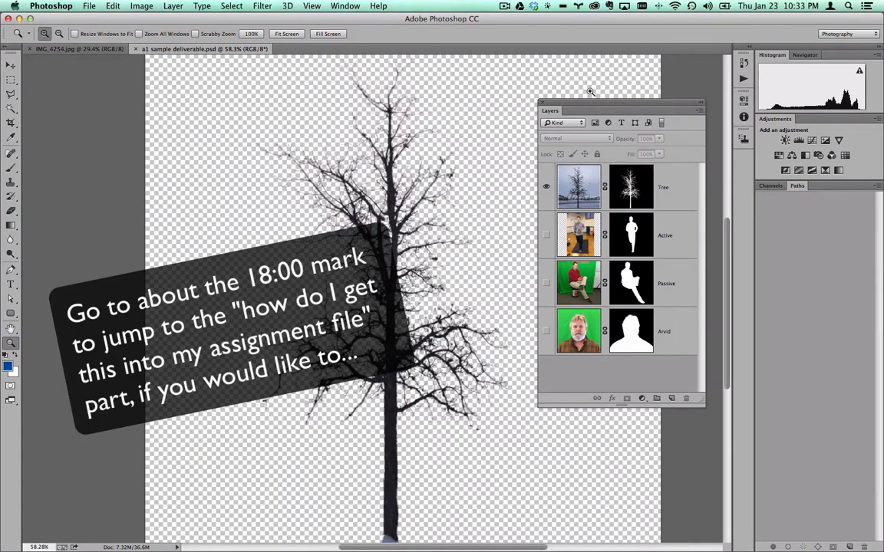
# Step: Bring up the IMG_4254.jpg photo and move the floating Layers panel clear of the picture
pyautogui.moveTo(588, 98); pyautogui.dragTo(550, 98)
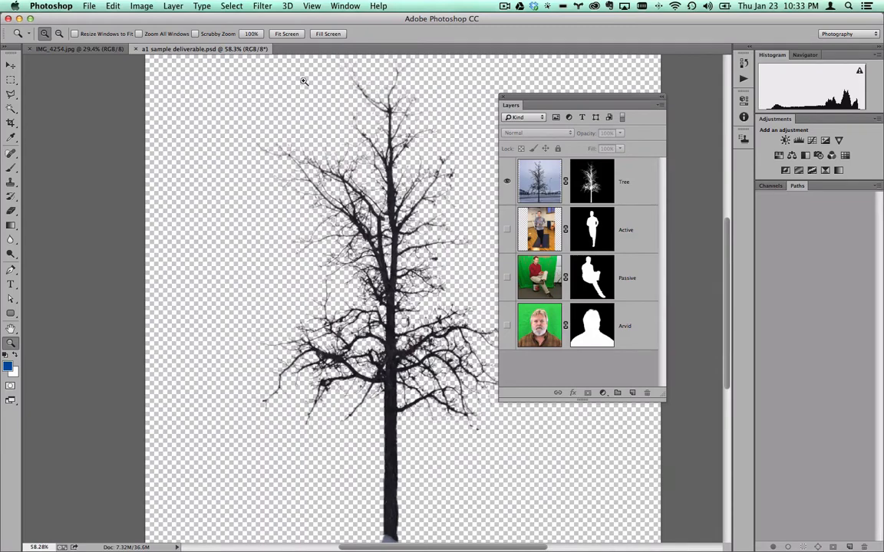
pyautogui.click(83, 50)
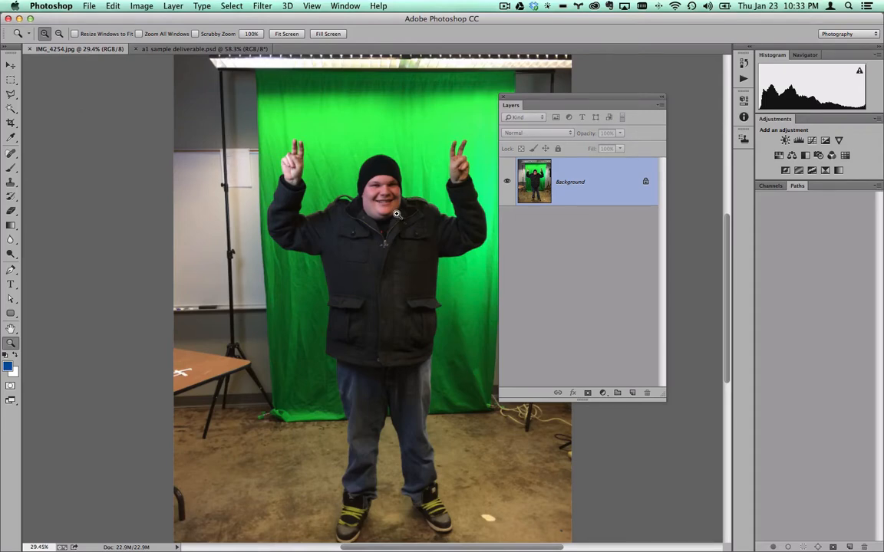
pyautogui.moveTo(541, 102); pyautogui.dragTo(628, 117)
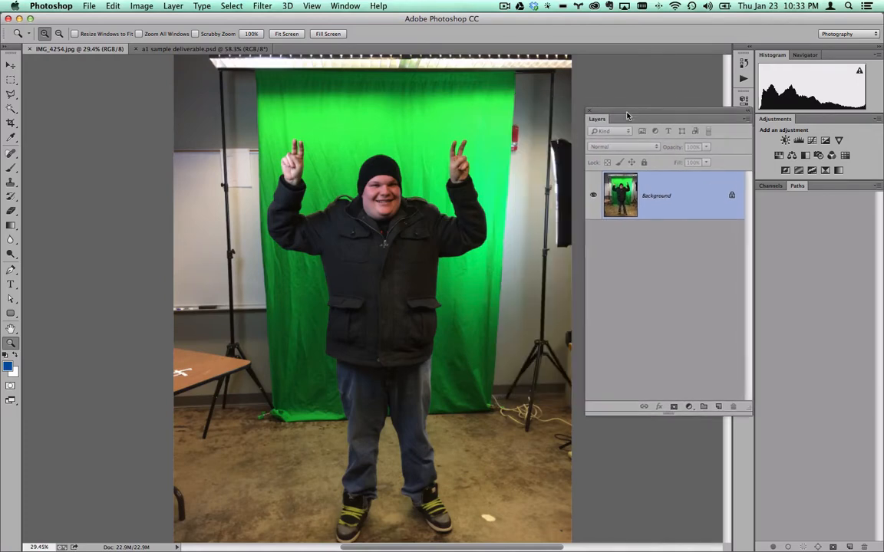
# Step: Crop IMG_4254.jpg closely around the standing person, trimming the ceiling light, table and stands at the sides
pyautogui.click(11, 122)
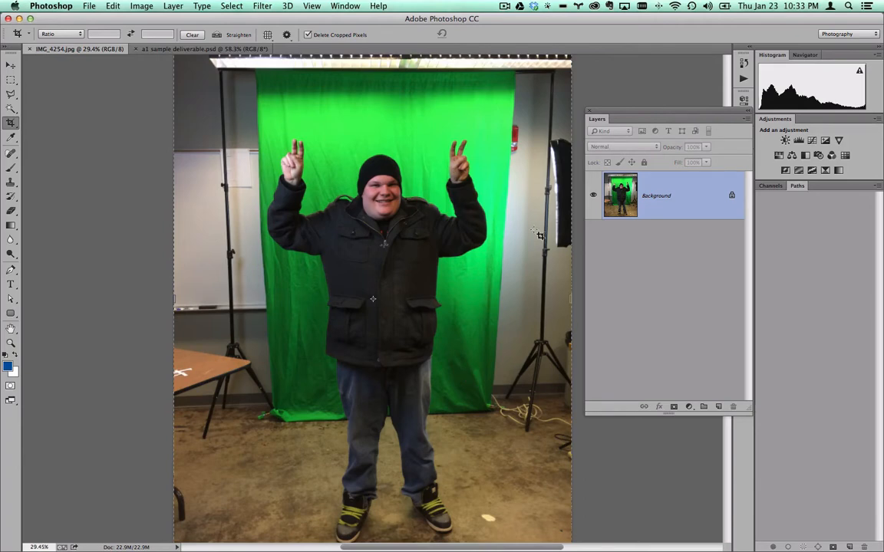
pyautogui.scroll(1, 431, 187)
pyautogui.scroll(-3, 431, 187)
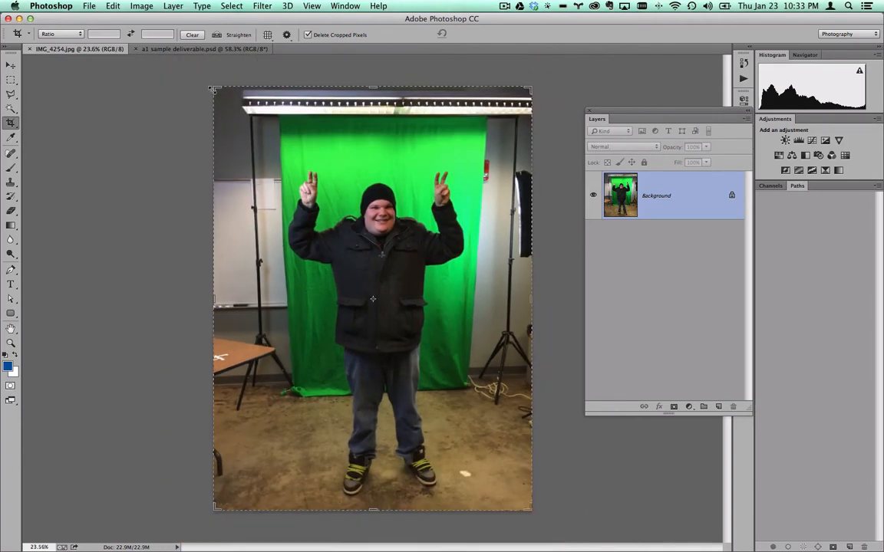
pyautogui.moveTo(216, 89); pyautogui.dragTo(249, 128)
pyautogui.moveTo(495, 464); pyautogui.dragTo(466, 462)
pyautogui.press('Return')
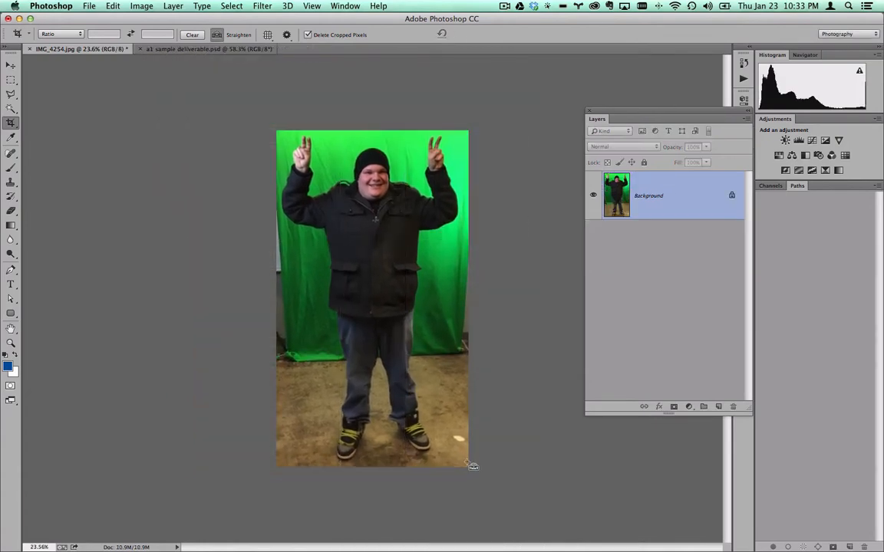
# Step: Switch to Chrome, view the Disneyworld composite on the Announcements page, and return to Photoshop
pyautogui.press('super+Tab')
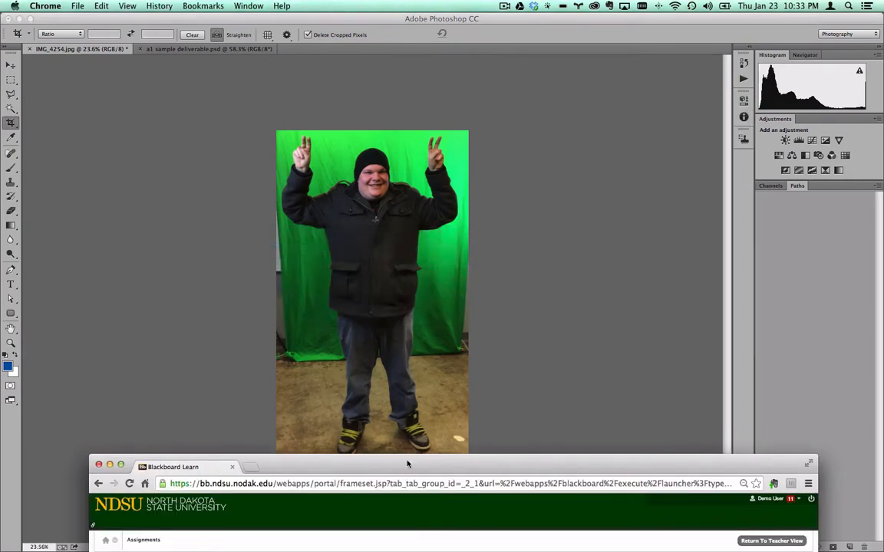
pyautogui.moveTo(407, 463); pyautogui.dragTo(369, 38)
pyautogui.click(59, 58)
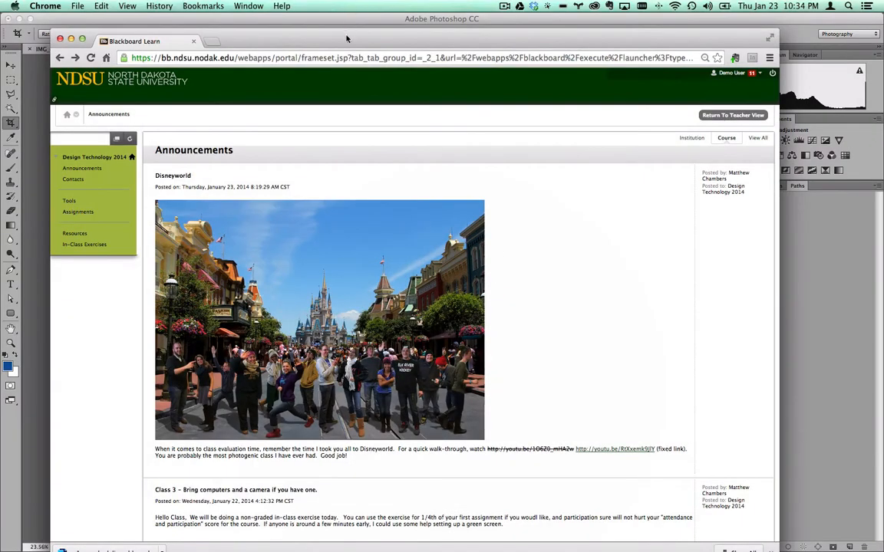
pyautogui.moveTo(349, 38); pyautogui.dragTo(405, 460)
pyautogui.click(321, 19)
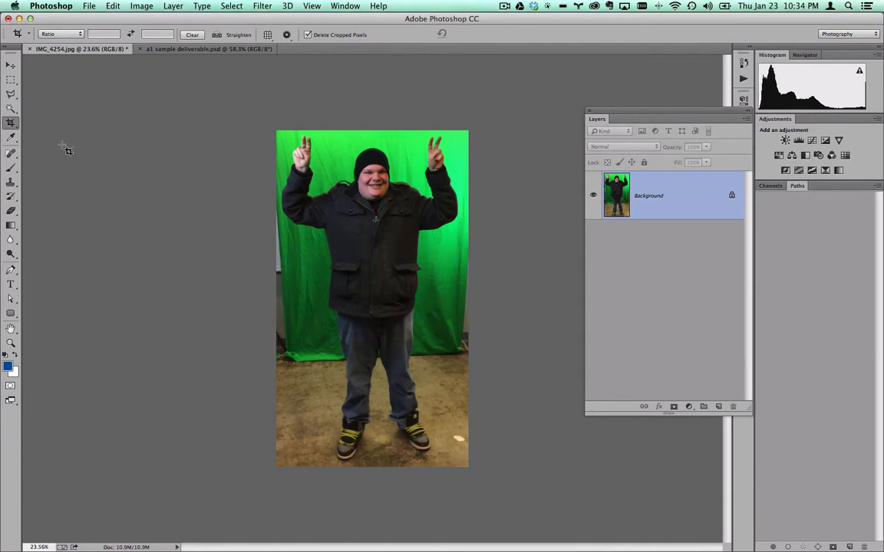
# Step: Activate the Magic Wand tool for selecting the green backdrop
pyautogui.click(16, 108)
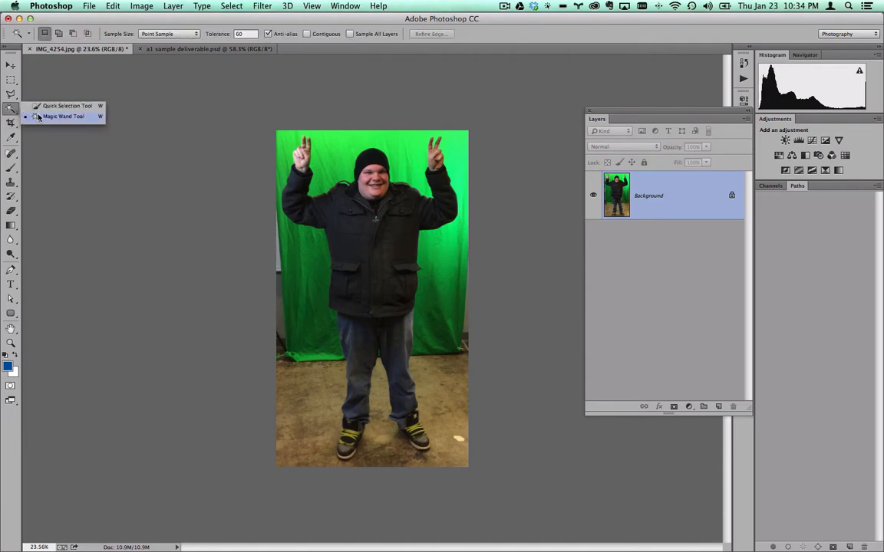
pyautogui.click(38, 117)
pyautogui.click(232, 5)
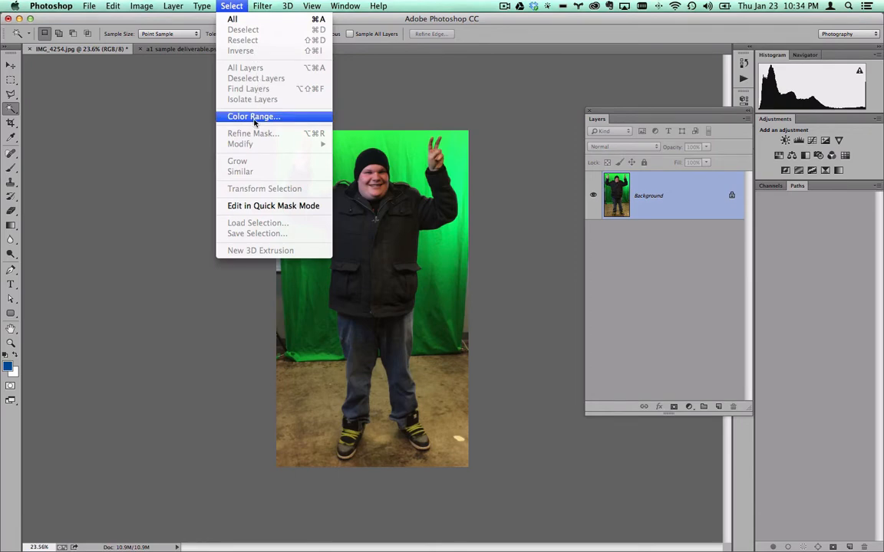
pyautogui.click(234, 6)
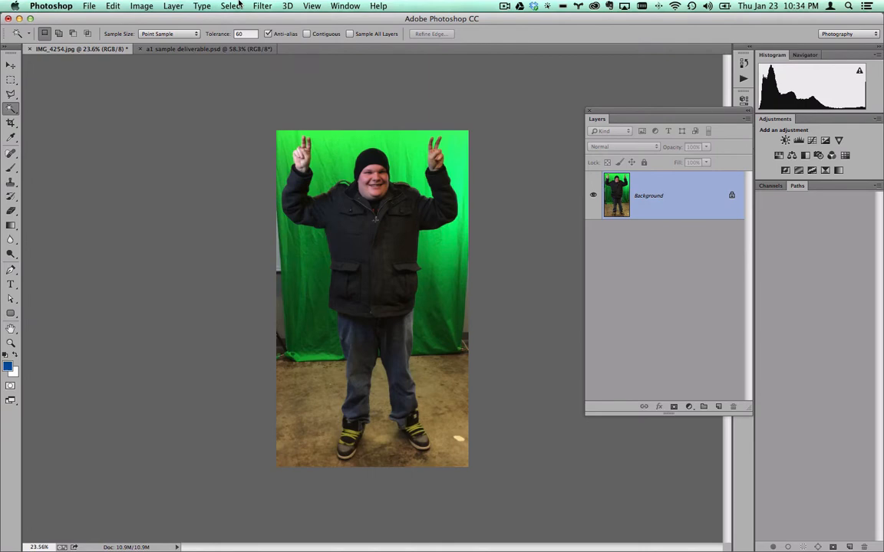
pyautogui.rightClick(12, 108)
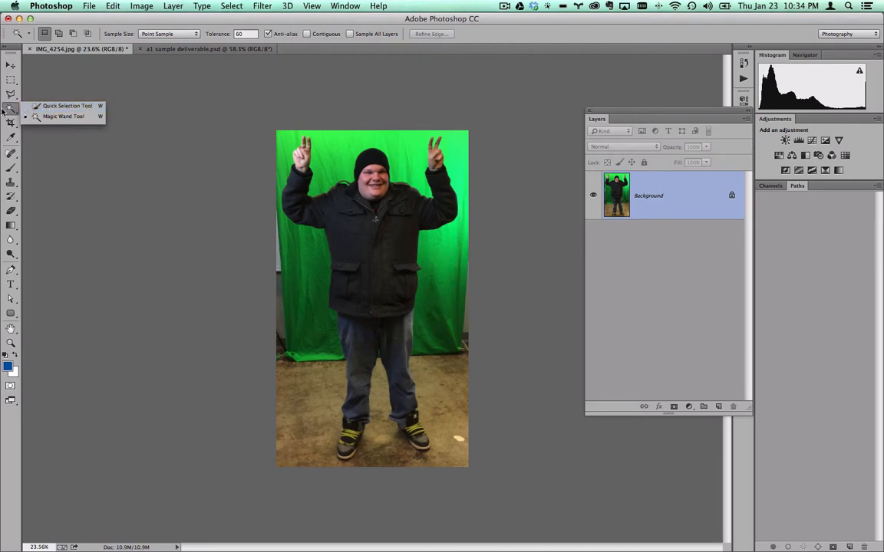
pyautogui.click(49, 119)
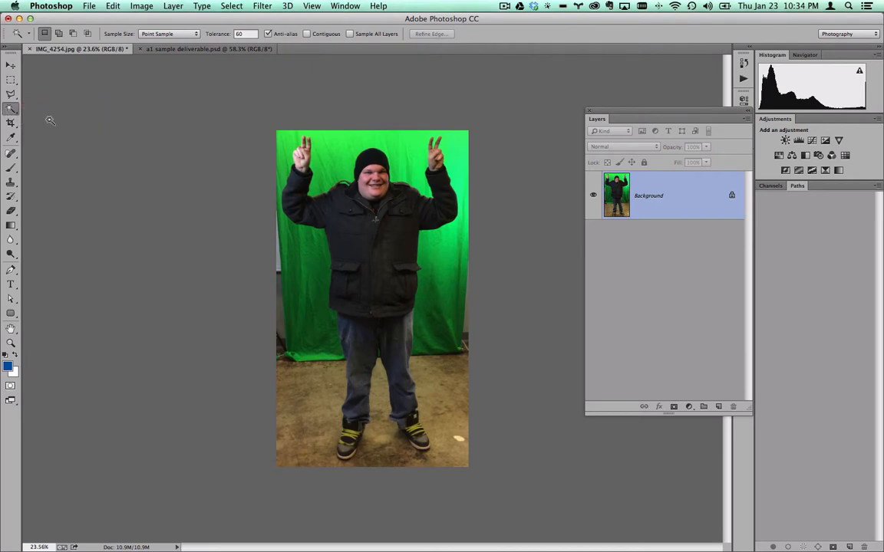
# Step: Try the Magic Wand on the green above the head with Contiguous sampling on, and clear the selection
pyautogui.click(238, 34)
pyautogui.click(340, 139)
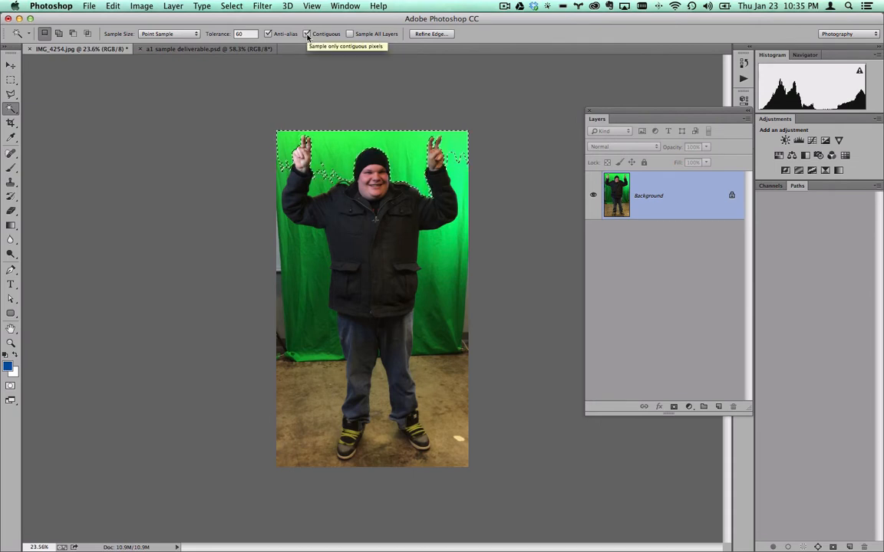
pyautogui.press('super+d')
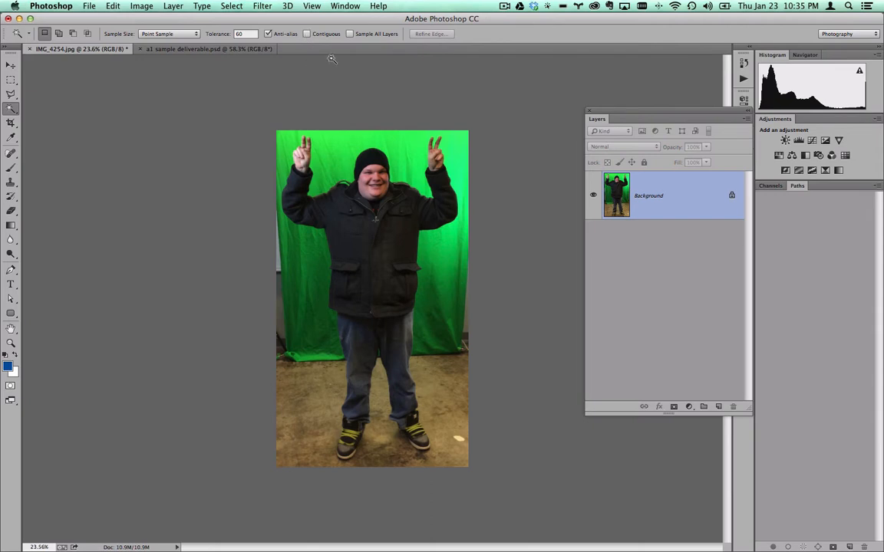
# Step: Select the green backdrop above the head with Contiguous sampling off, and add the darker green beside the torso
pyautogui.click(346, 148)
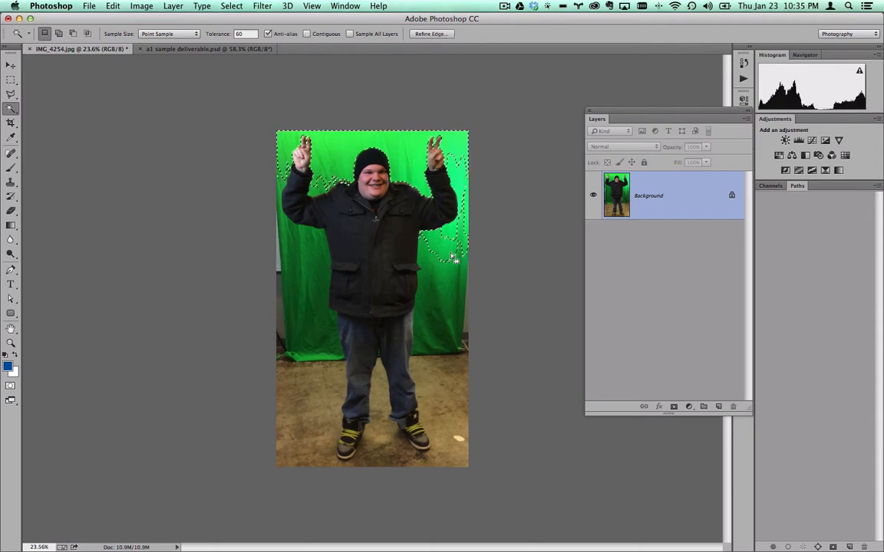
pyautogui.click(353, 137)
pyautogui.click(359, 138)
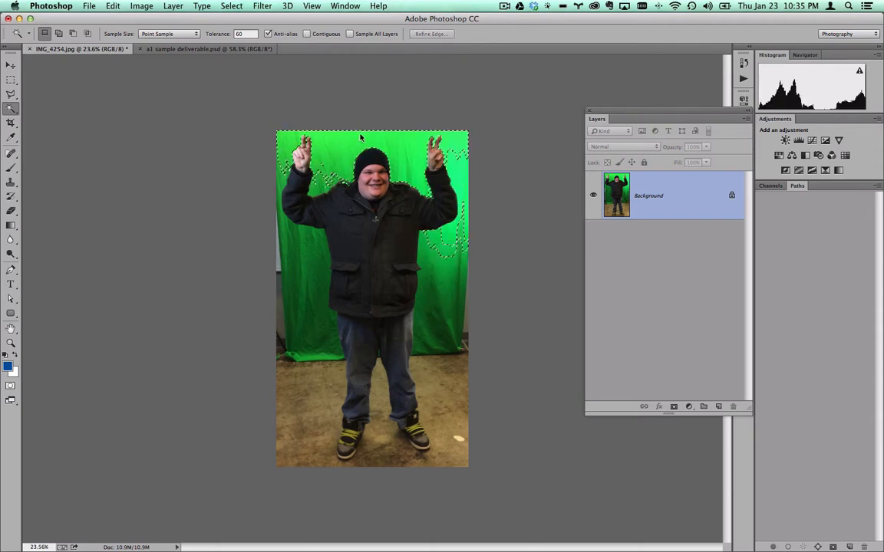
pyautogui.click(306, 34)
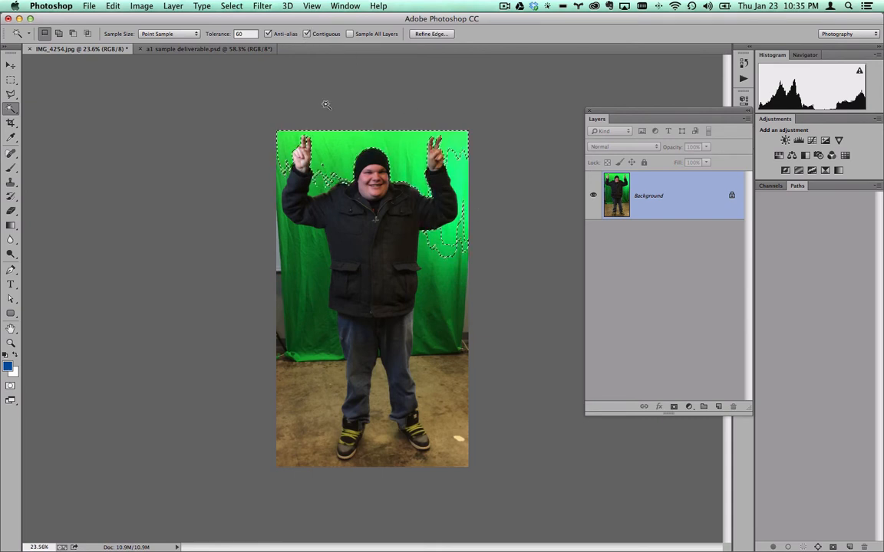
pyautogui.click(306, 34)
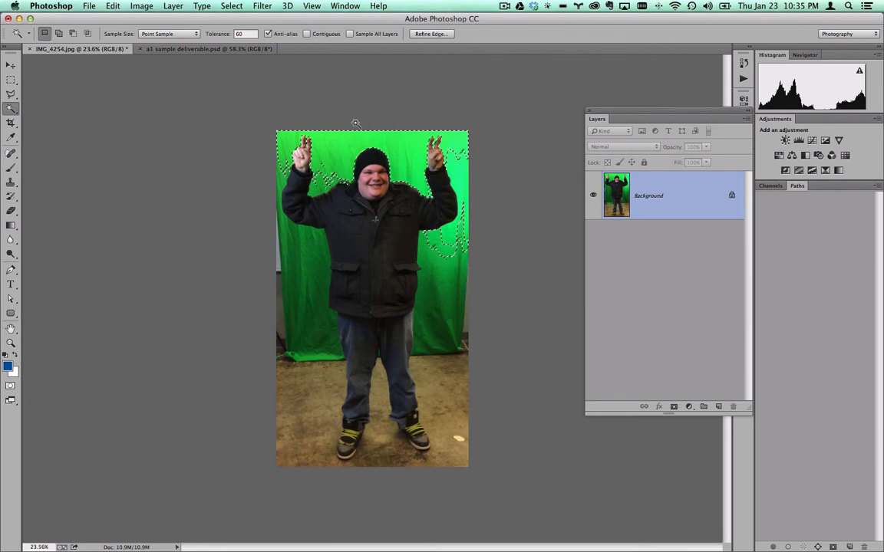
pyautogui.scroll(2, 345, 131)
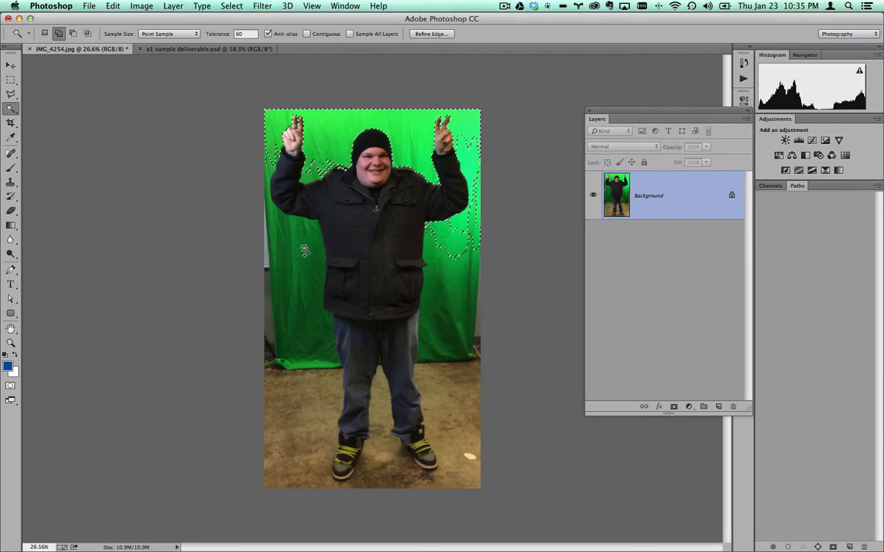
pyautogui.keyDown('shift'); pyautogui.click(303, 264); pyautogui.keyUp('shift')
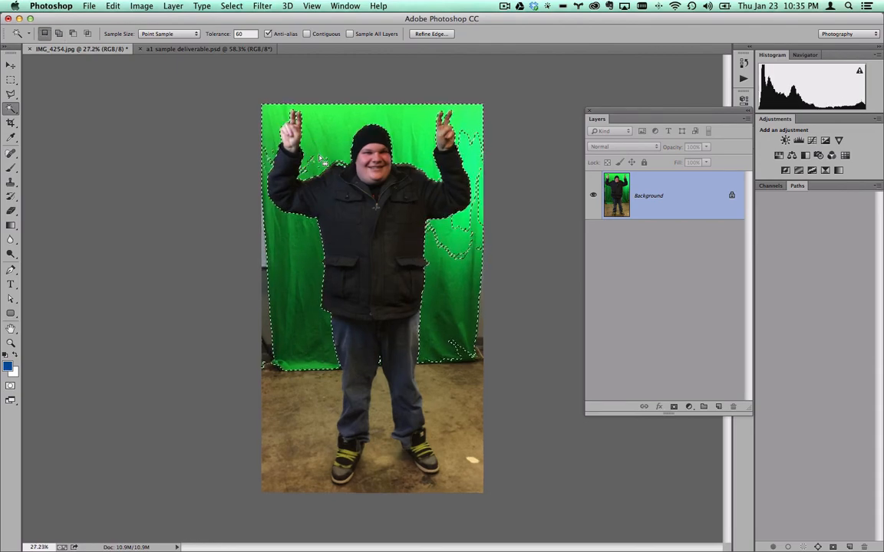
# Step: Add the stray green patches beside the raised arm to the selection, and inspect its edge around the shoulder strap
pyautogui.scroll(6, 322, 168)
pyautogui.scroll(10, 291, 96)
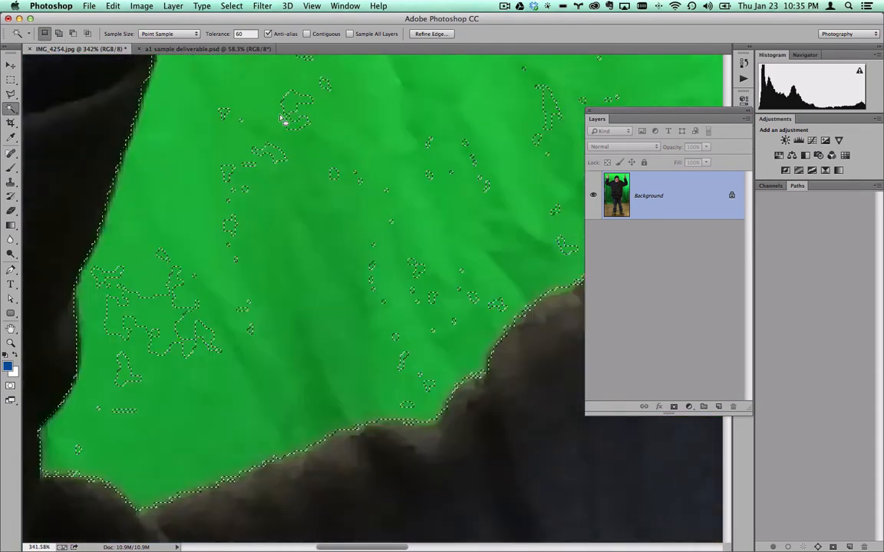
pyautogui.scroll(-12, 293, 102)
pyautogui.scroll(8, 336, 157)
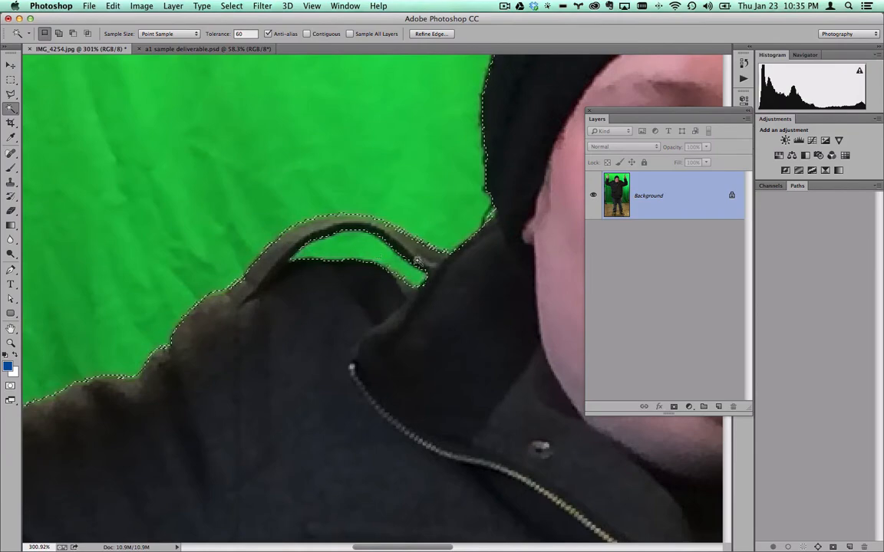
pyautogui.scroll(4, 392, 279)
pyautogui.scroll(4, 392, 279)
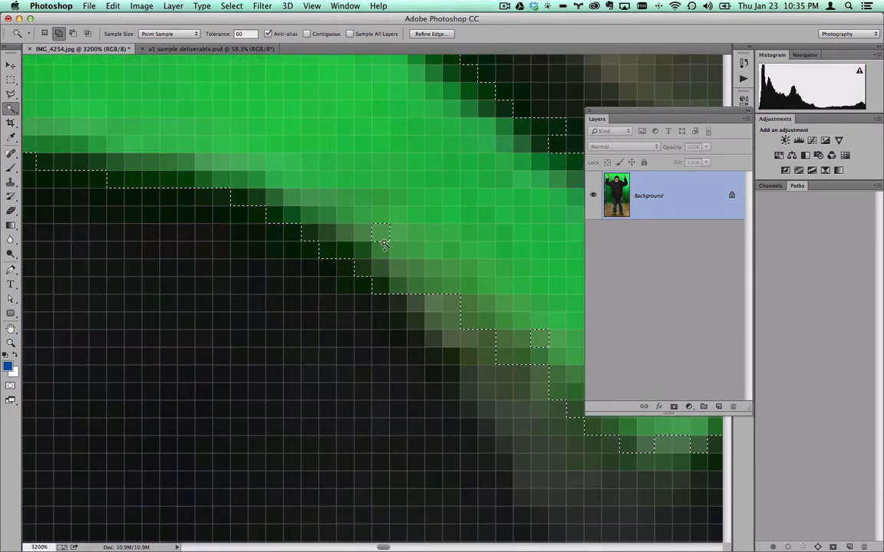
pyautogui.scroll(-15, 383, 238)
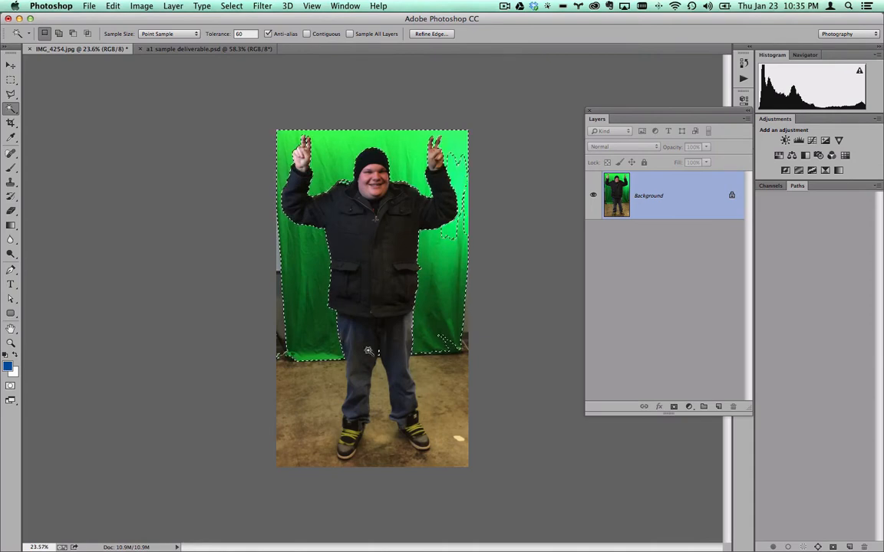
# Step: Try to add the dark green near the backdrop's lower corner at tolerance 60, and undo that addition
pyautogui.scroll(7, 453, 345)
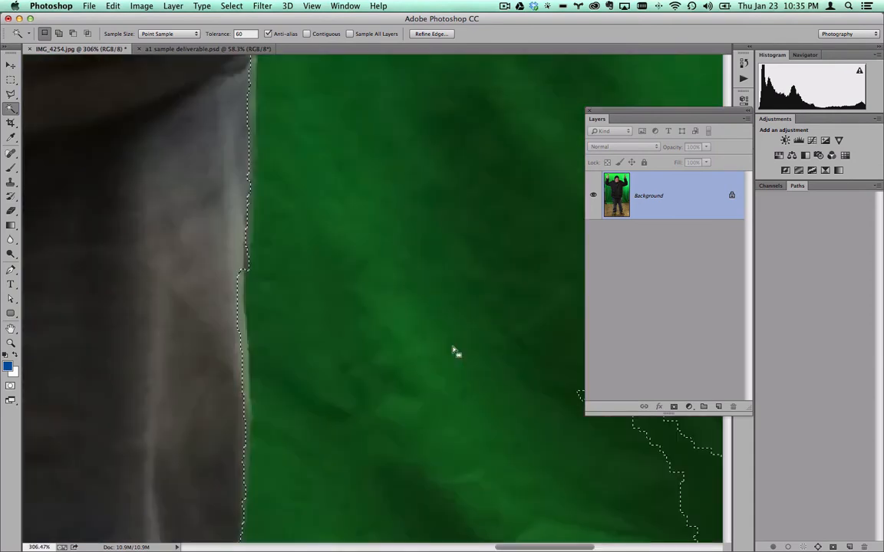
pyautogui.keyDown('shift'); pyautogui.click(690, 454); pyautogui.keyUp('shift')
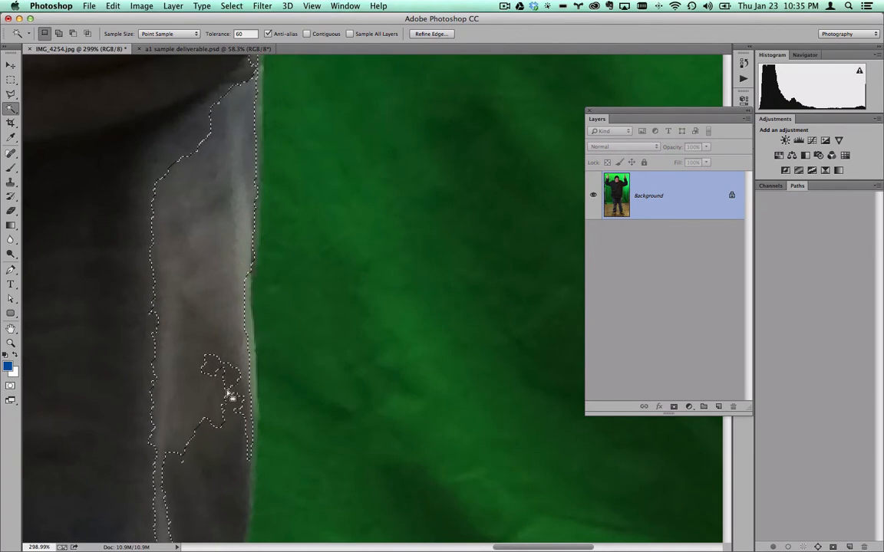
pyautogui.press('super+z')
# Step: Set the Magic Wand tolerance to 20 and add the dark green patch at the backdrop's lower corner to the selection
pyautogui.scroll(-5, 187, 306)
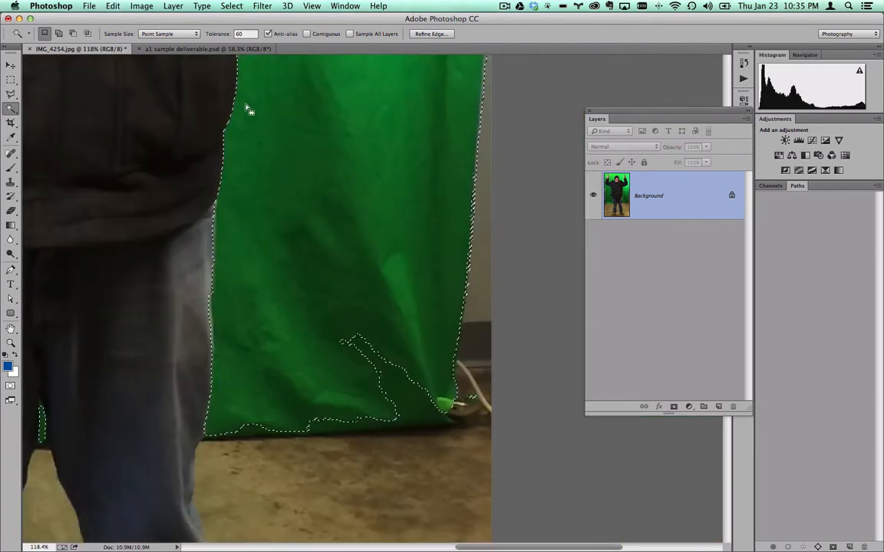
pyautogui.write('20')
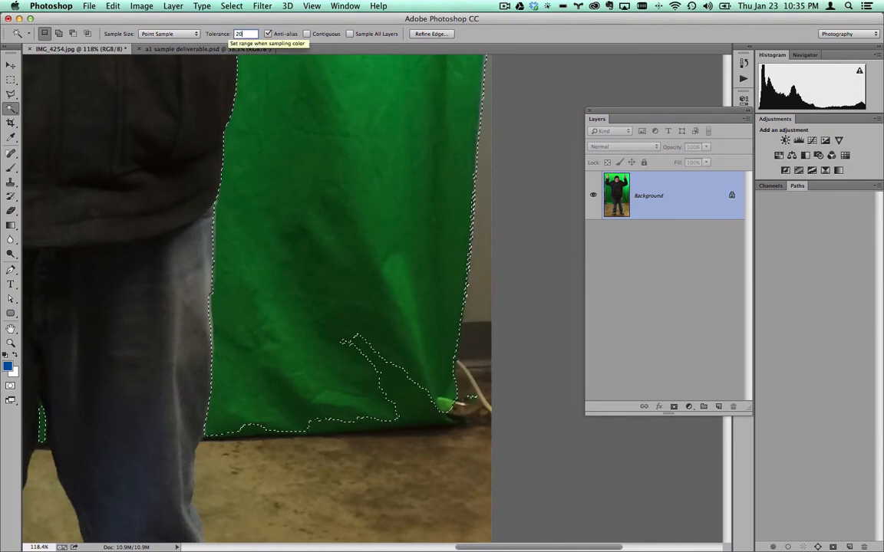
pyautogui.keyDown('shift'); pyautogui.click(410, 392); pyautogui.keyUp('shift')
pyautogui.press('super+0')
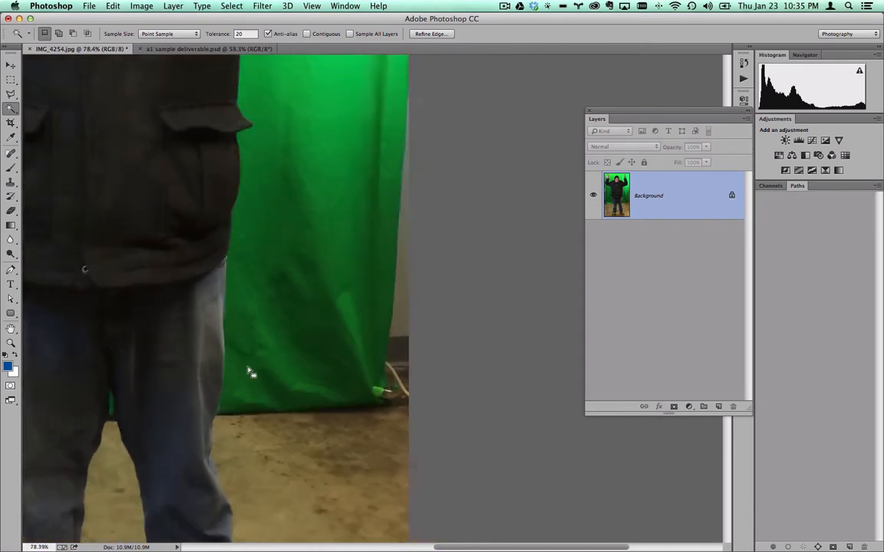
# Step: Add the leftover bright green patches beside the raised sleeve and elbow to the selection at tolerance 20
pyautogui.keyDown('shift'); pyautogui.click(302, 109); pyautogui.keyUp('shift')
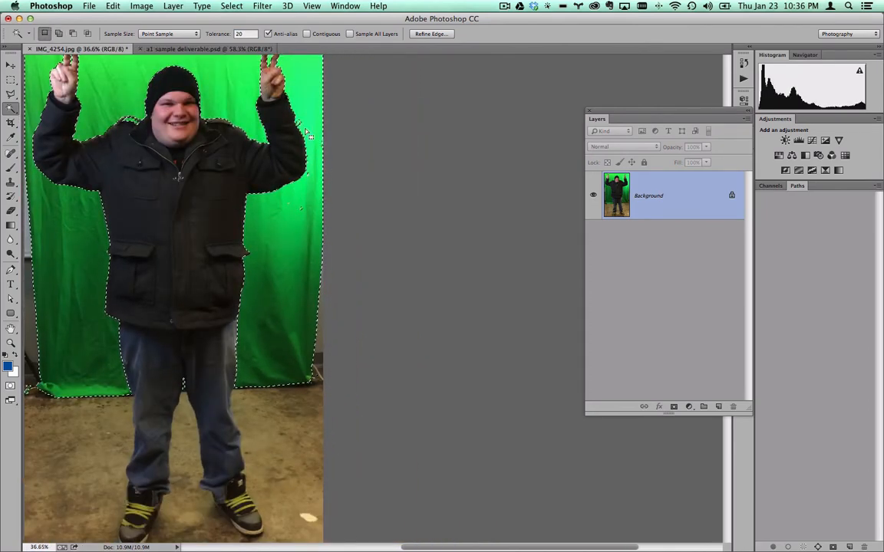
pyautogui.scroll(10, 303, 127)
pyautogui.keyDown('shift'); pyautogui.click(249, 89); pyautogui.keyUp('shift')
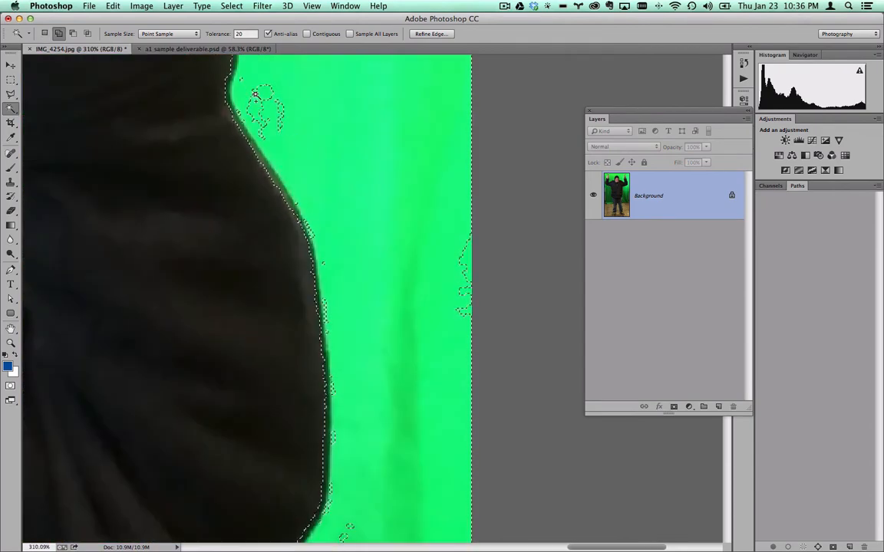
pyautogui.scroll(10, 294, 198)
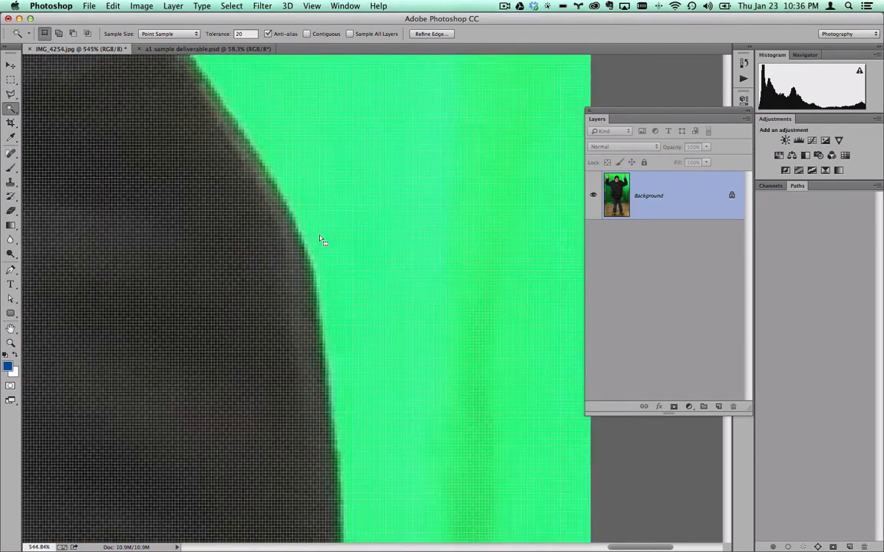
pyautogui.scroll(-15, 282, 242)
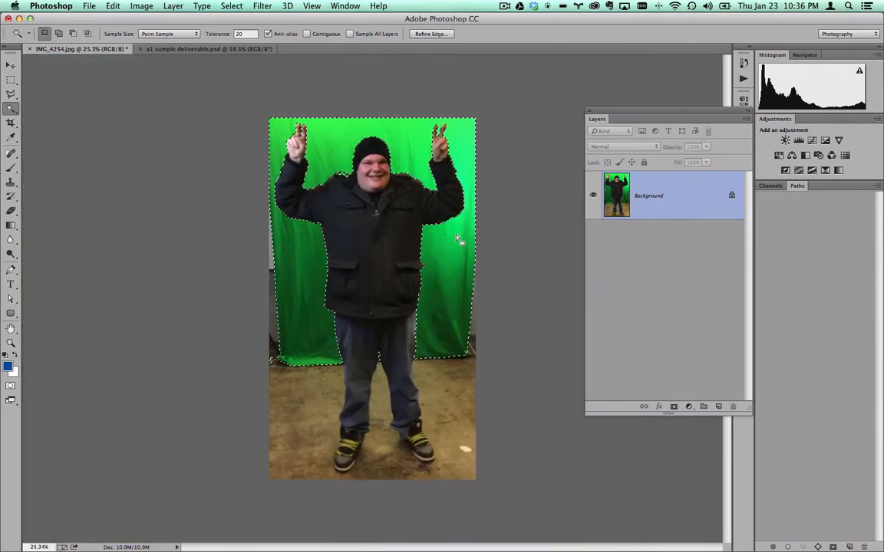
pyautogui.scroll(12, 457, 197)
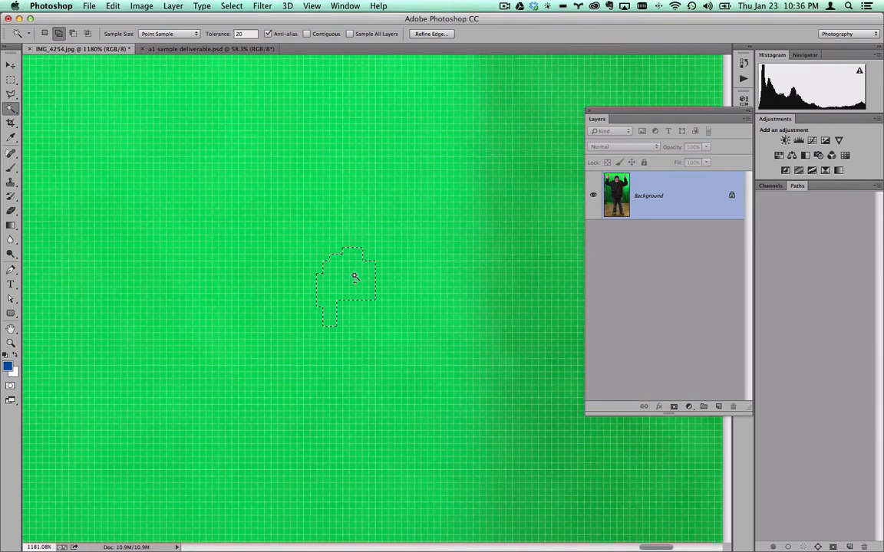
pyautogui.scroll(-8, 364, 261)
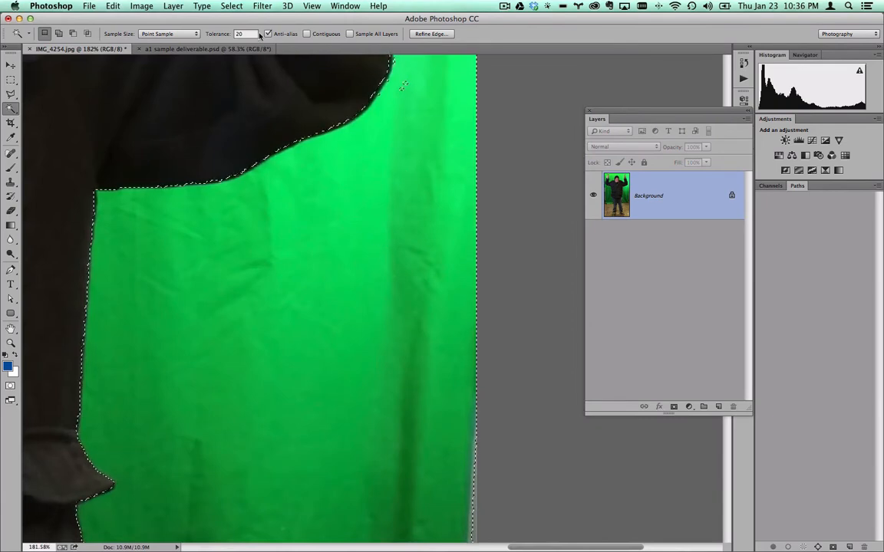
# Step: Set the tolerance to 60, add the remaining green patch below the elbow, and check the selection edge along the sleeve
pyautogui.click(243, 34)
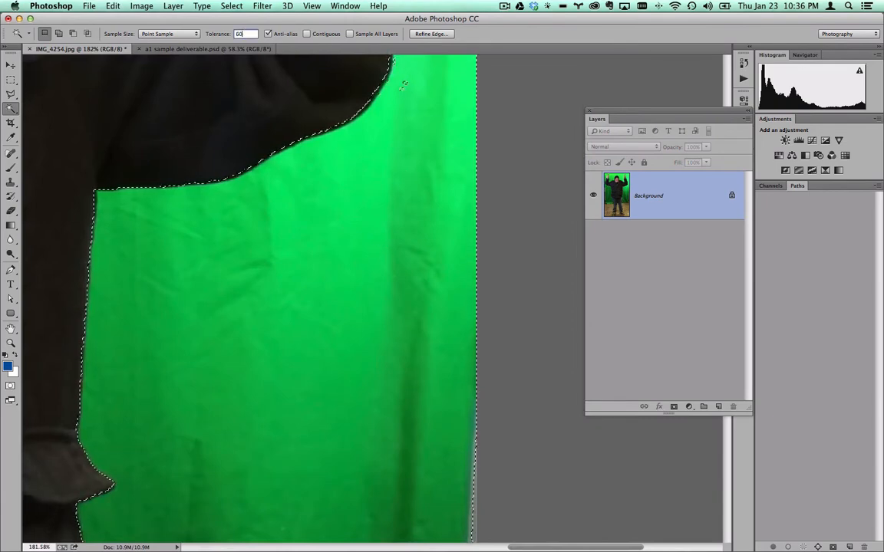
pyautogui.write('60')
pyautogui.scroll(1, 430, 88)
pyautogui.scroll(6, 429, 89)
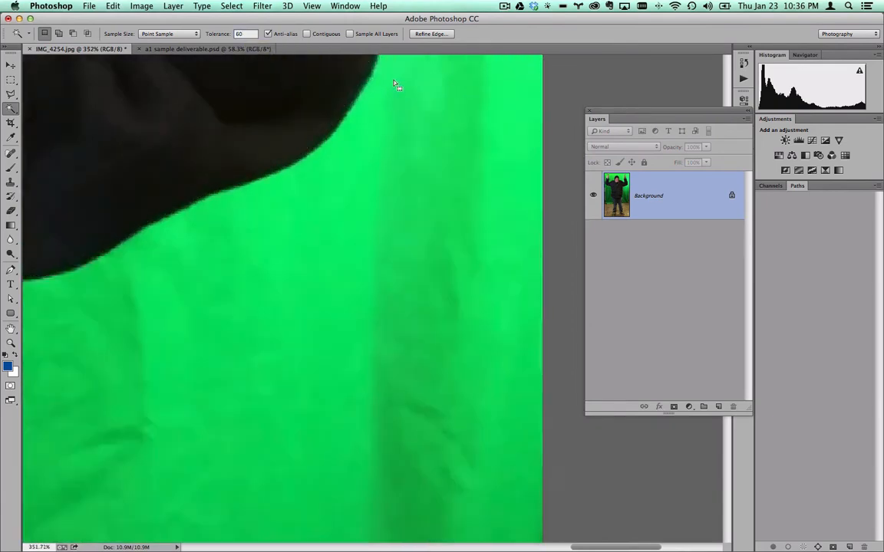
pyautogui.keyDown('shift'); pyautogui.click(402, 122); pyautogui.keyUp('shift')
pyautogui.scroll(-10, 388, 178)
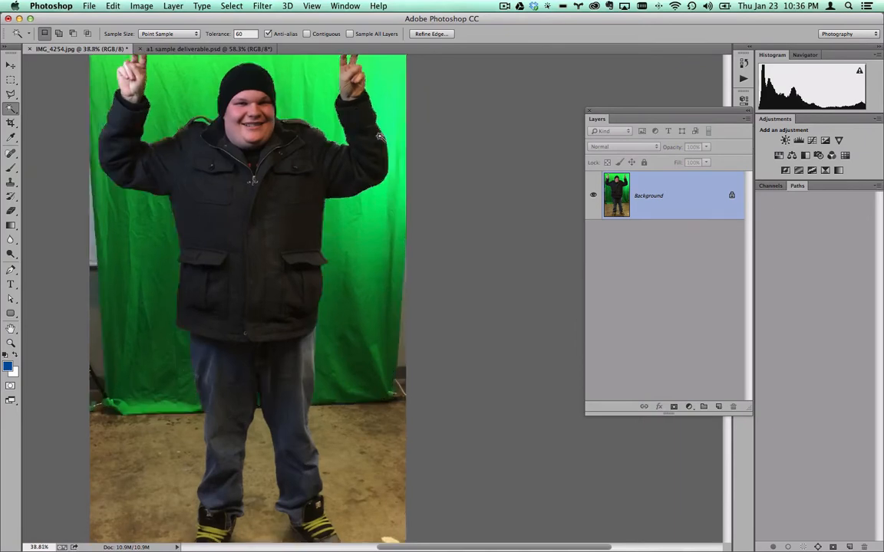
pyautogui.scroll(5, 379, 187)
pyautogui.scroll(2, 294, 169)
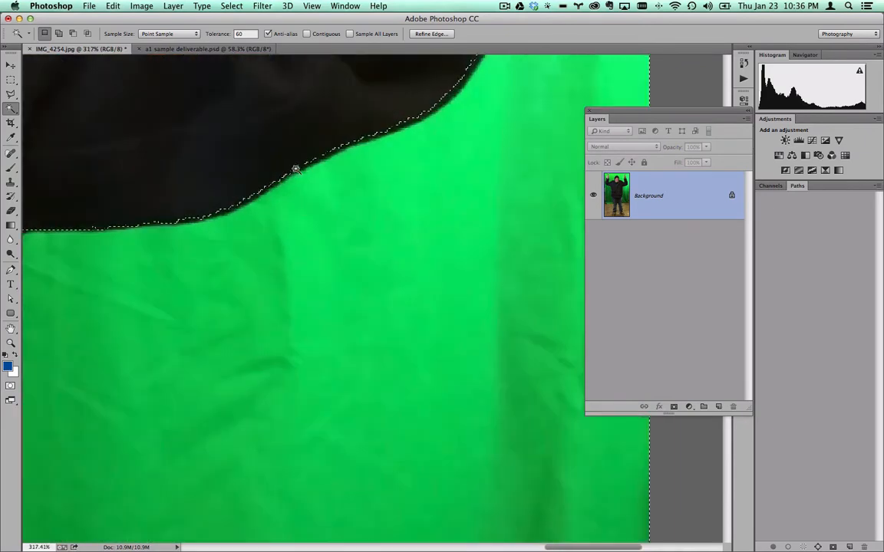
pyautogui.scroll(-8, 320, 173)
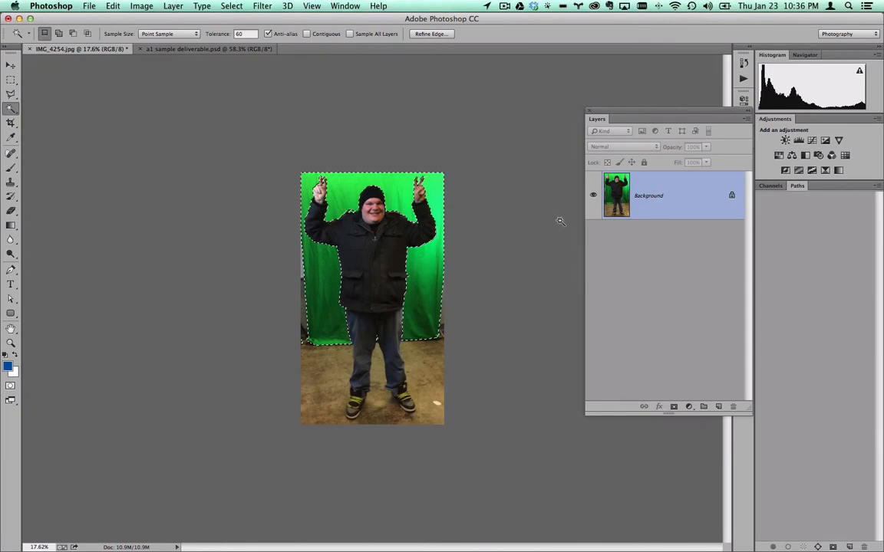
# Step: Convert the Background into a regular layer with default settings and add a layer mask from the green selection
pyautogui.doubleClick(638, 200)
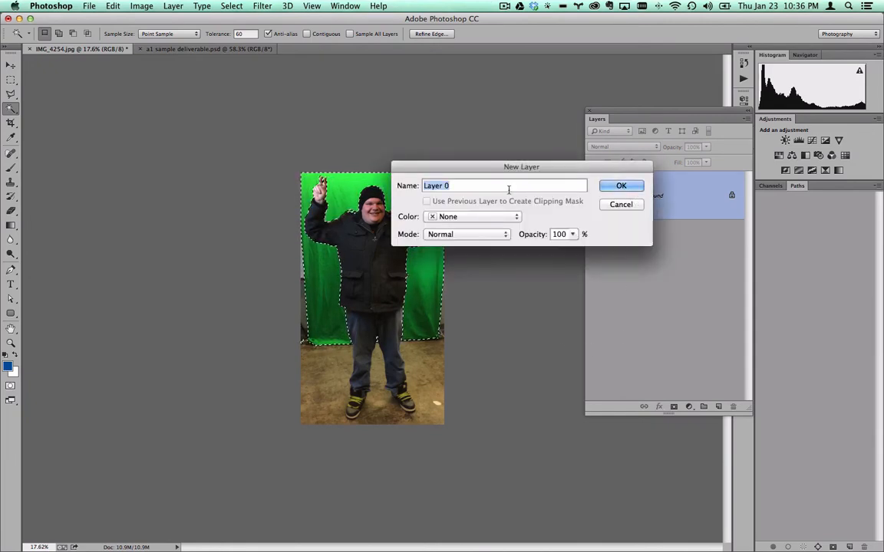
pyautogui.click(619, 187)
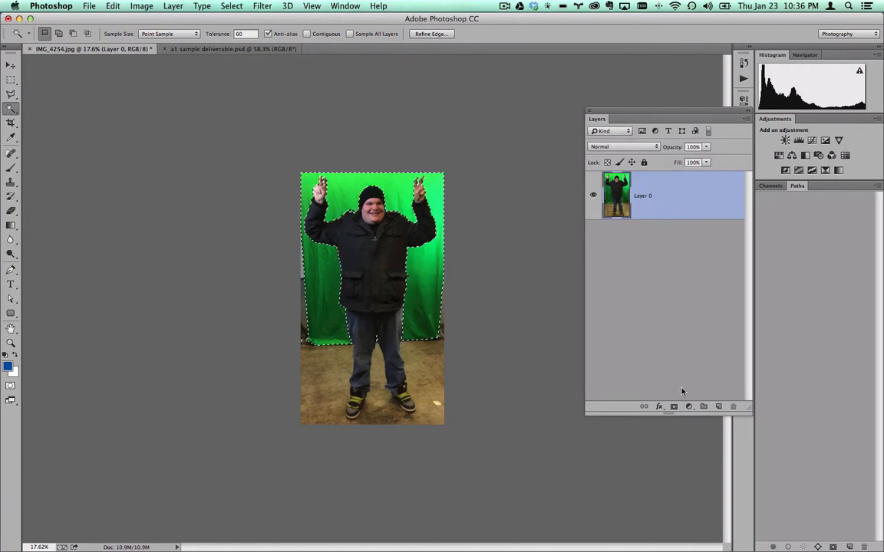
pyautogui.click(674, 407)
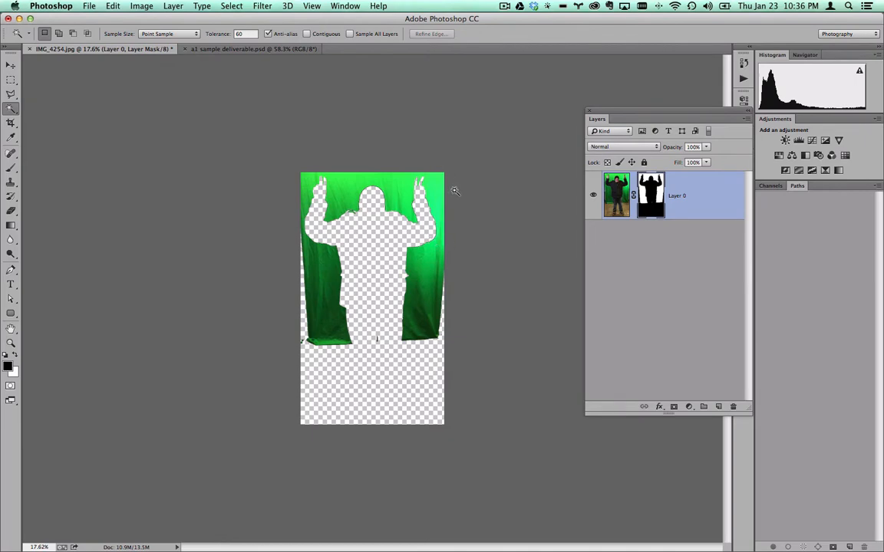
# Step: Switch to Chrome, view the Disneyworld composite on the Announcements page, and return to Photoshop
pyautogui.press('super+Tab')
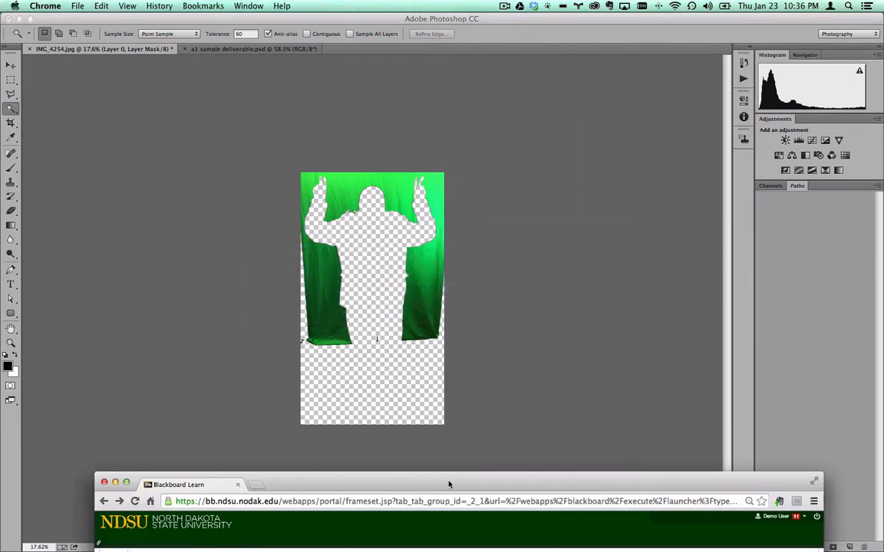
pyautogui.moveTo(448, 480); pyautogui.dragTo(460, 71)
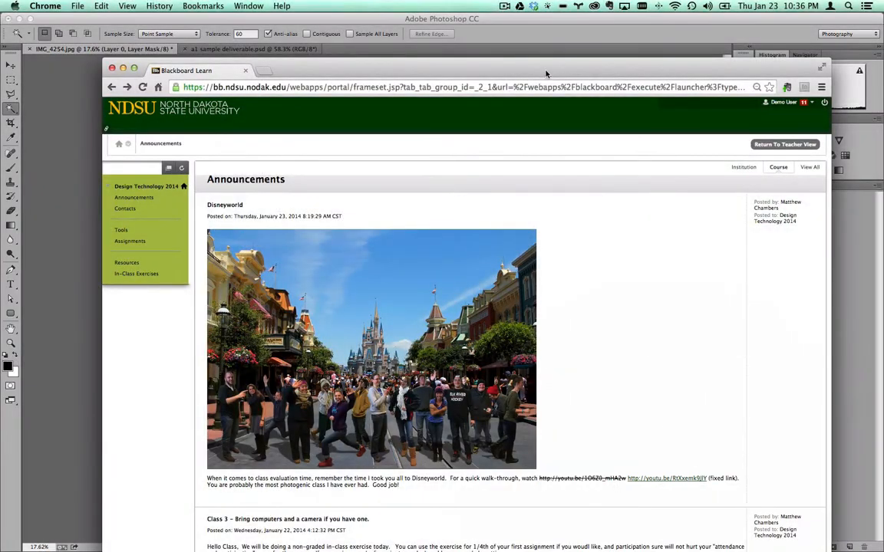
pyautogui.moveTo(546, 74); pyautogui.dragTo(571, 456)
pyautogui.click(526, 23)
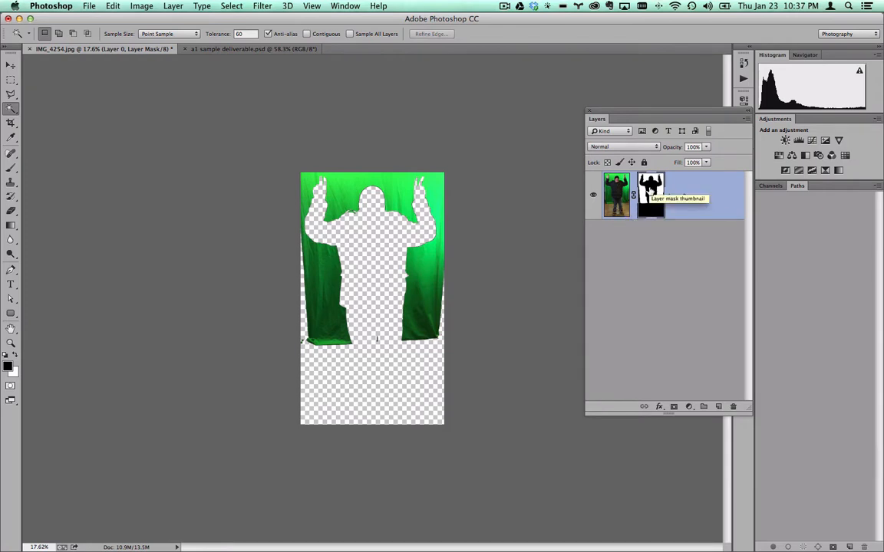
# Step: Invert the layer mask to show the figure and hide the green backdrop
pyautogui.press('super+i')
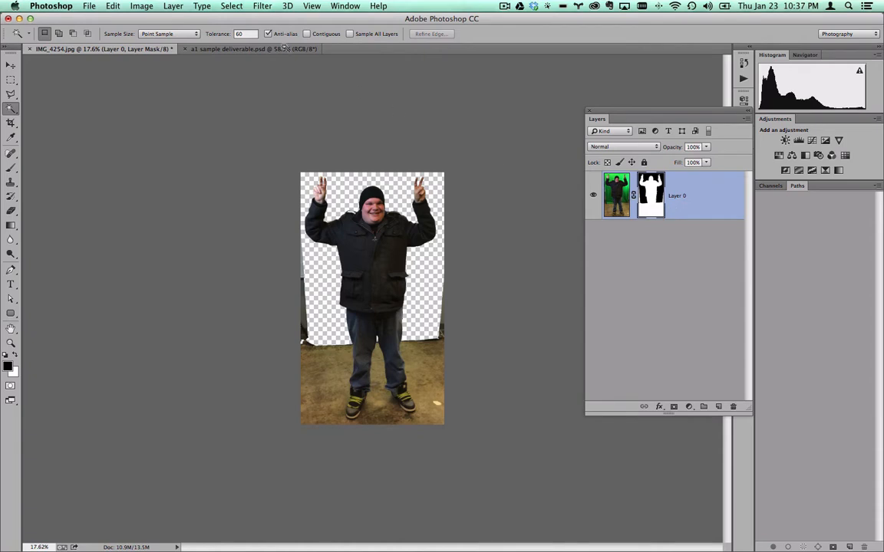
pyautogui.click(230, 6)
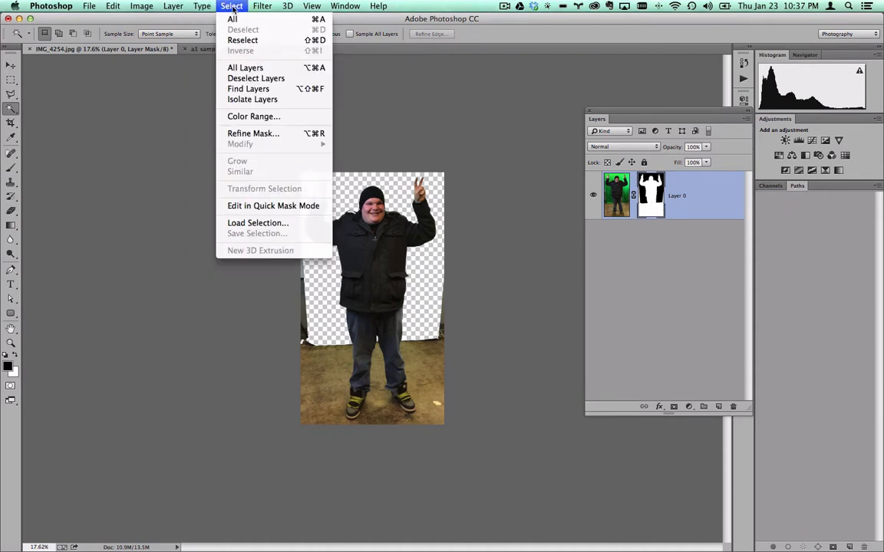
pyautogui.click(463, 207)
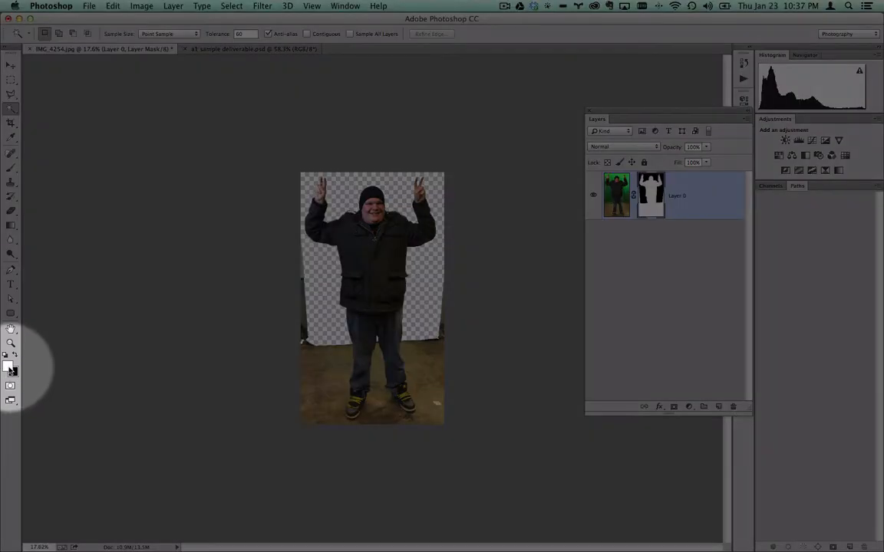
# Step: Set the background colour to dark grey #282828 and reactivate the Magic Wand tool
pyautogui.click(15, 373)
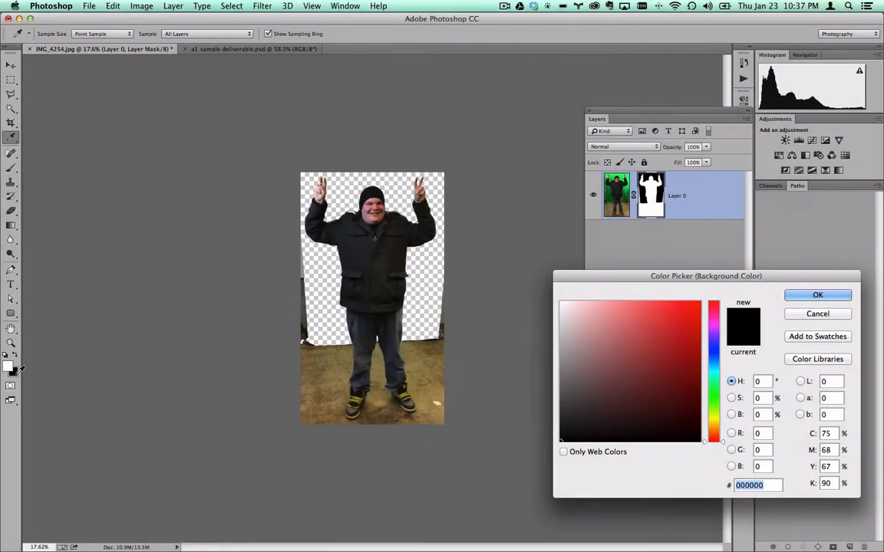
pyautogui.click(526, 404)
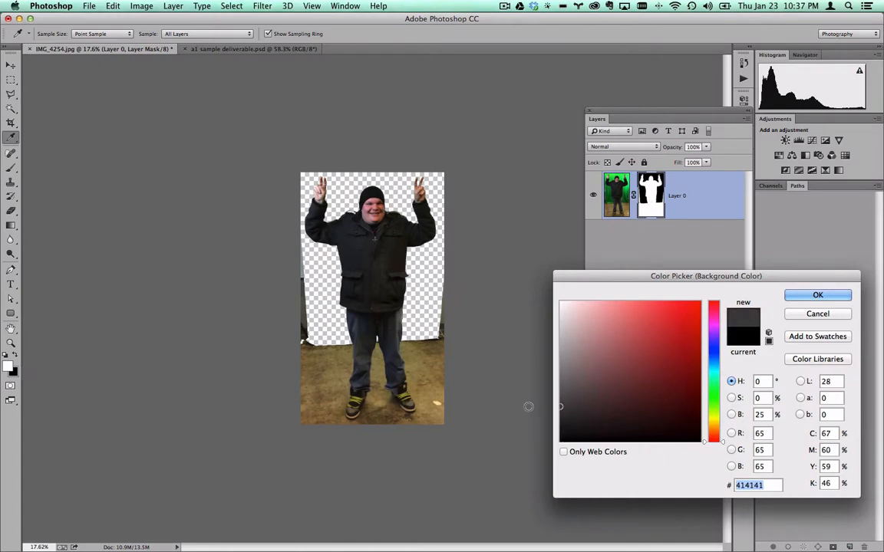
pyautogui.moveTo(524, 404); pyautogui.dragTo(518, 420)
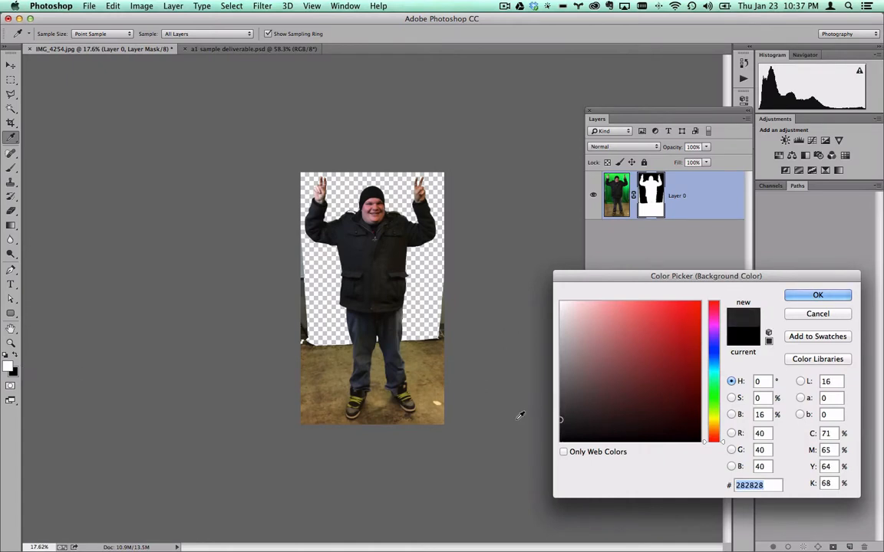
pyautogui.click(818, 294)
pyautogui.press('w')
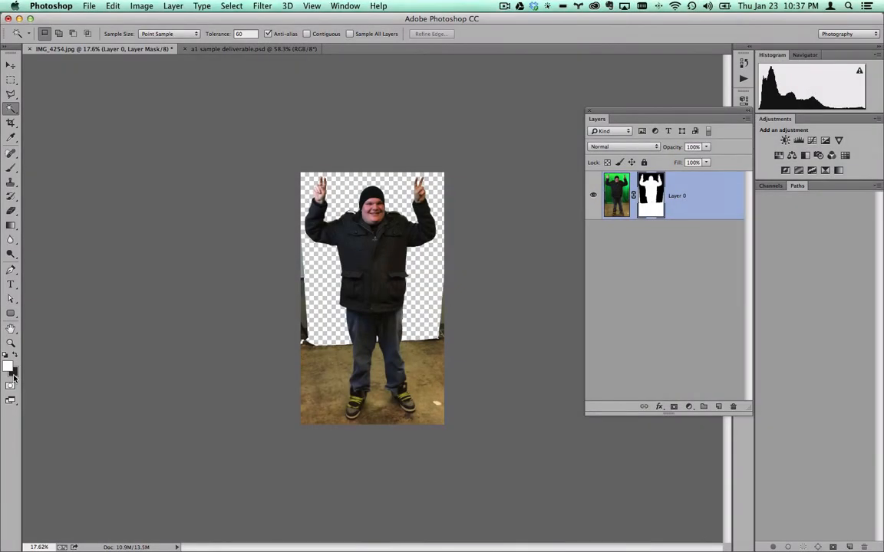
# Step: Set the background colour to pure black #000000, reactivate the Magic Wand tool and swap the foreground and background colours
pyautogui.click(13, 376)
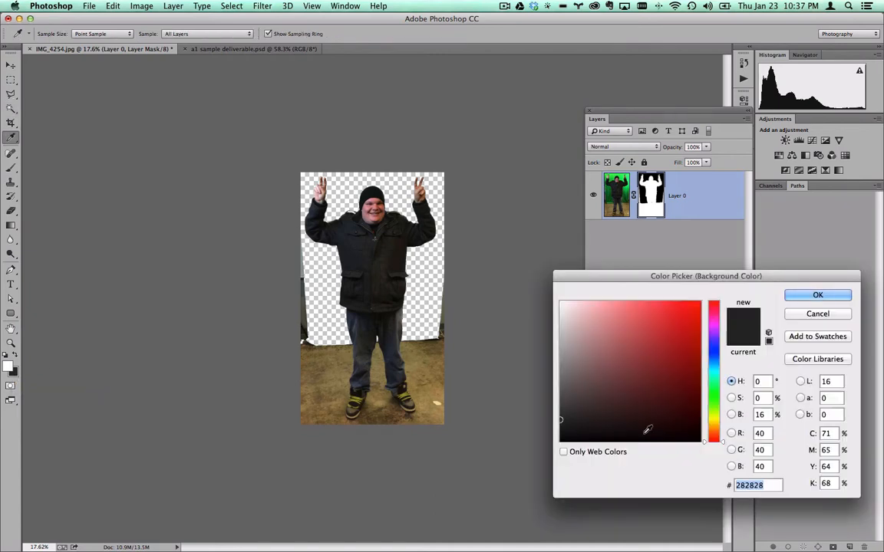
pyautogui.click(555, 443)
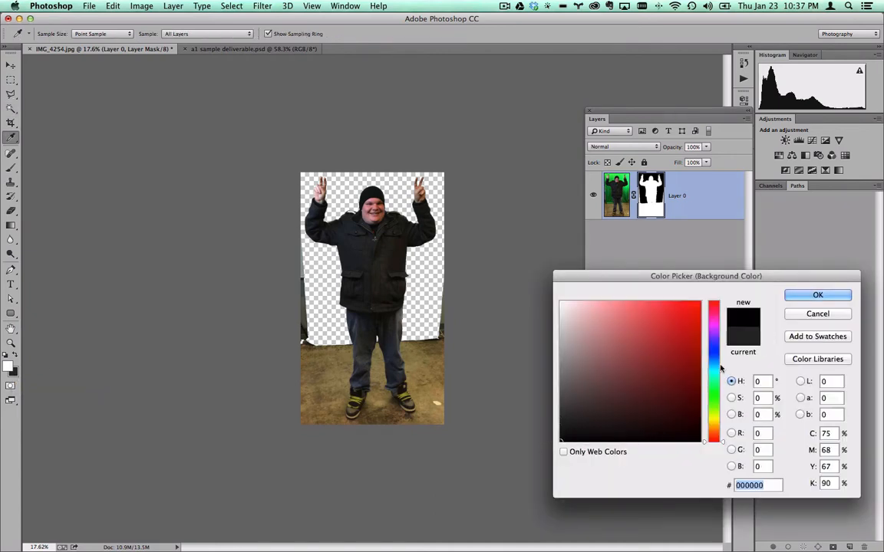
pyautogui.press('Return')
pyautogui.press('w')
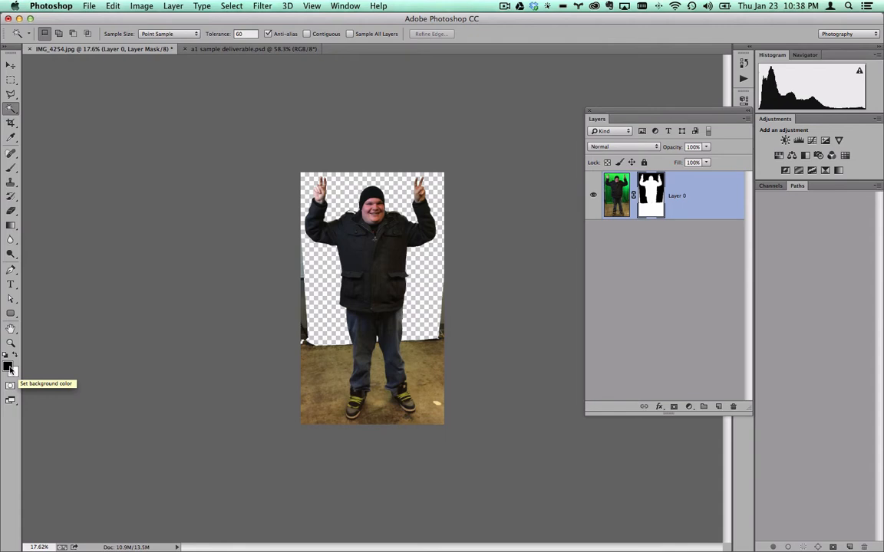
pyautogui.click(16, 356)
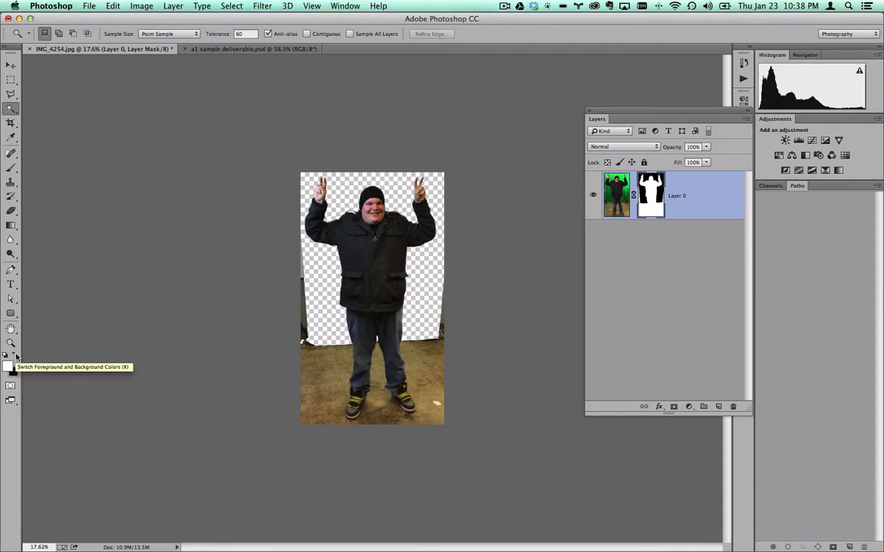
# Step: Paint black on the layer mask with a soft 700 px brush to hide the floor along the photo's lower left edge
pyautogui.click(12, 168)
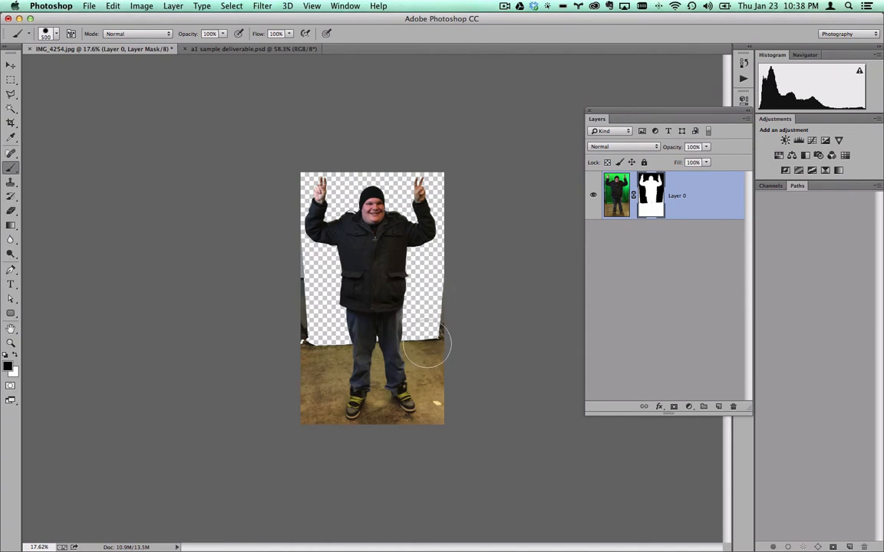
pyautogui.press('[')
pyautogui.press(']')
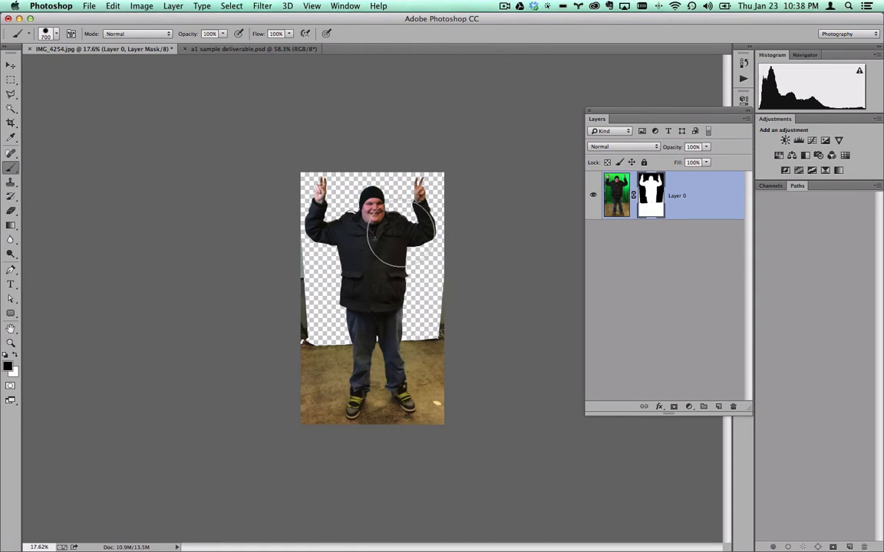
pyautogui.rightClick(377, 253)
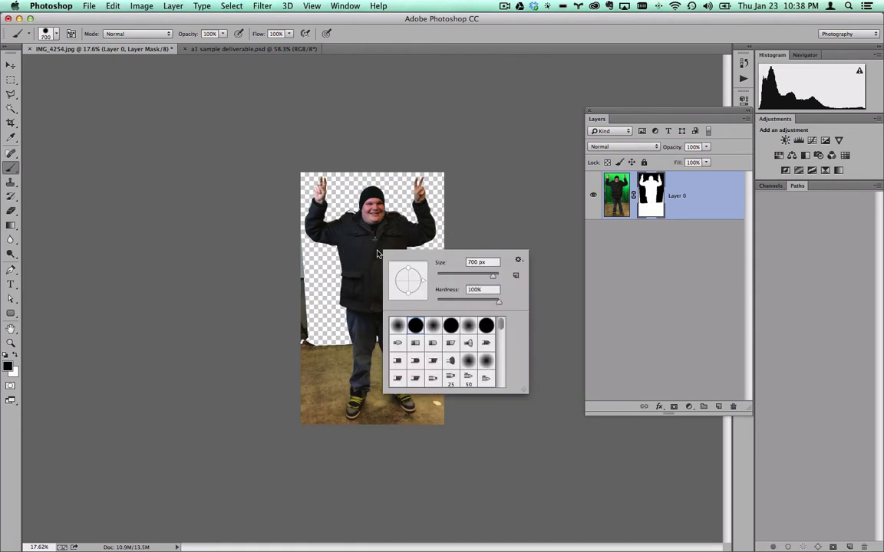
pyautogui.click(435, 329)
pyautogui.click(298, 350)
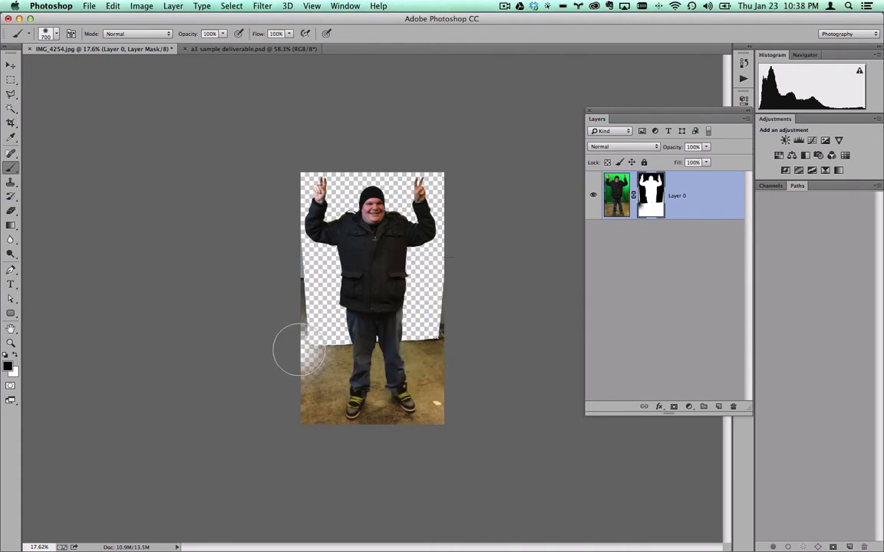
pyautogui.moveTo(299, 349); pyautogui.dragTo(302, 406)
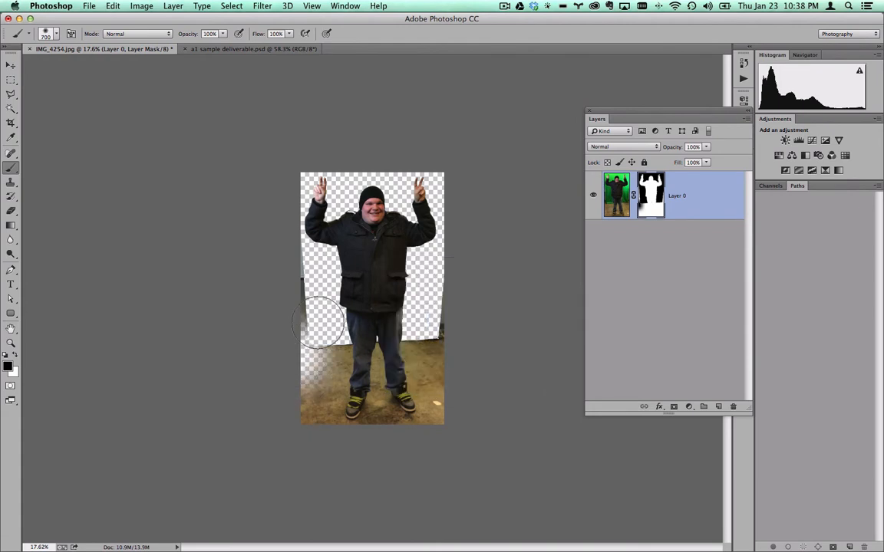
# Step: Paint out the leftover backdrop edges and outer floor on the mask with a 700 px brush at 100% hardness
pyautogui.rightClick(374, 282)
pyautogui.click(414, 360)
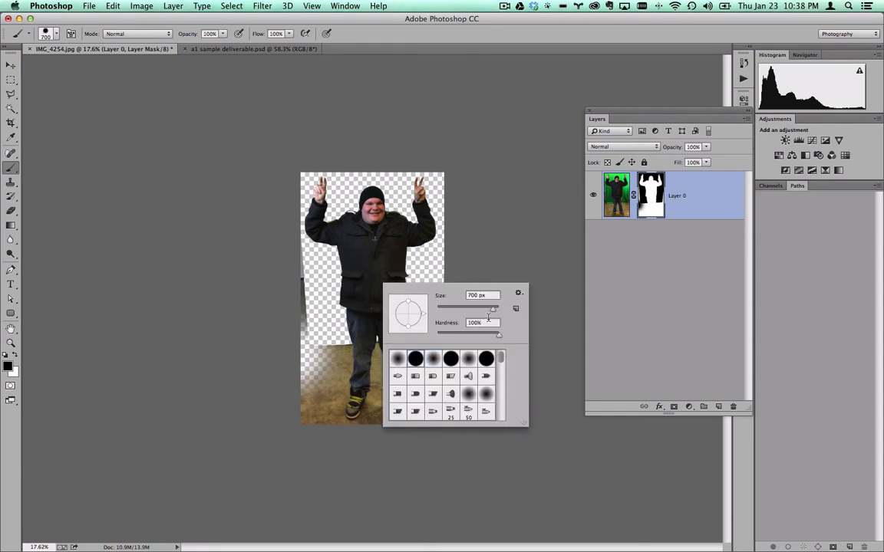
pyautogui.moveTo(290, 317)
pyautogui.mouseDown()
pyautogui.moveTo(292, 273)
pyautogui.moveTo(283, 262)
pyautogui.mouseUp()
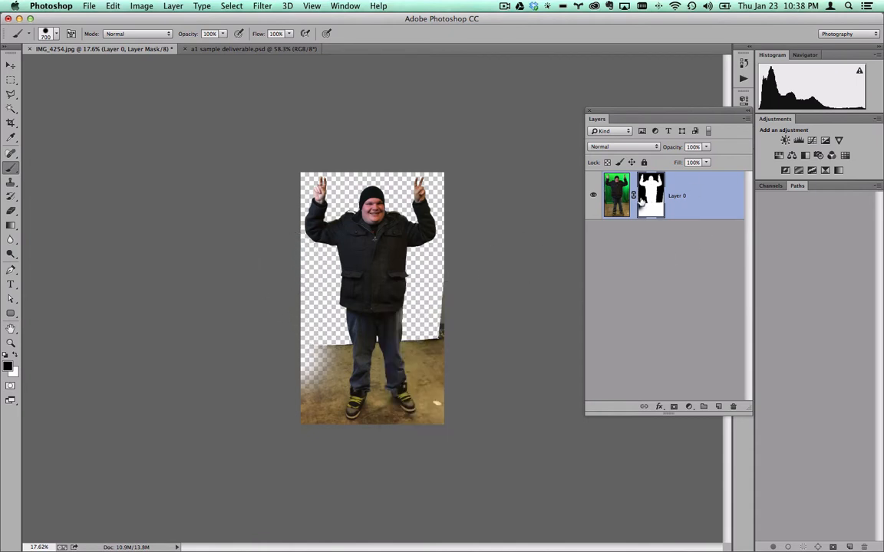
pyautogui.moveTo(458, 349)
pyautogui.mouseDown()
pyautogui.moveTo(463, 296)
pyautogui.moveTo(454, 370)
pyautogui.moveTo(460, 452)
pyautogui.moveTo(361, 454)
pyautogui.moveTo(307, 453)
pyautogui.moveTo(282, 339)
pyautogui.moveTo(292, 355)
pyautogui.moveTo(305, 347)
pyautogui.mouseUp()
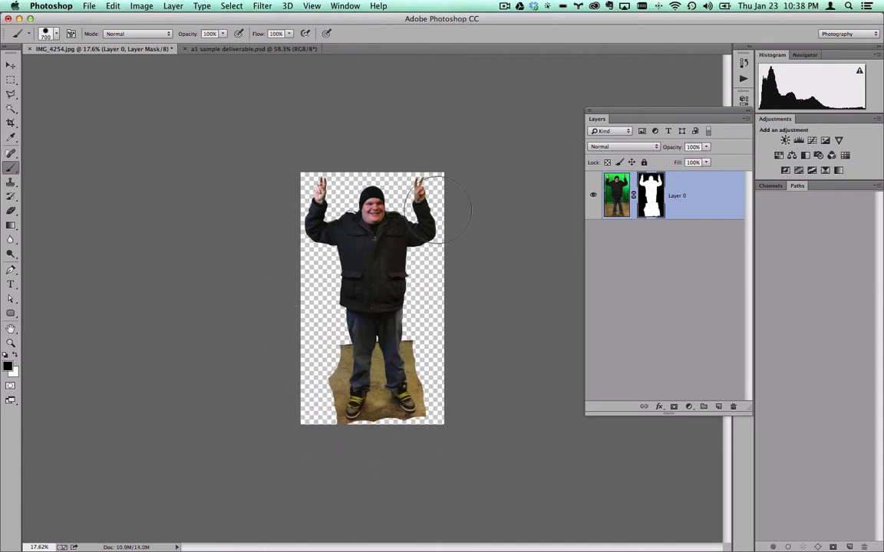
# Step: Inspect the cut-out edges, and compare with the original photo by disabling and re-enabling the layer mask
pyautogui.scroll(5, 341, 177)
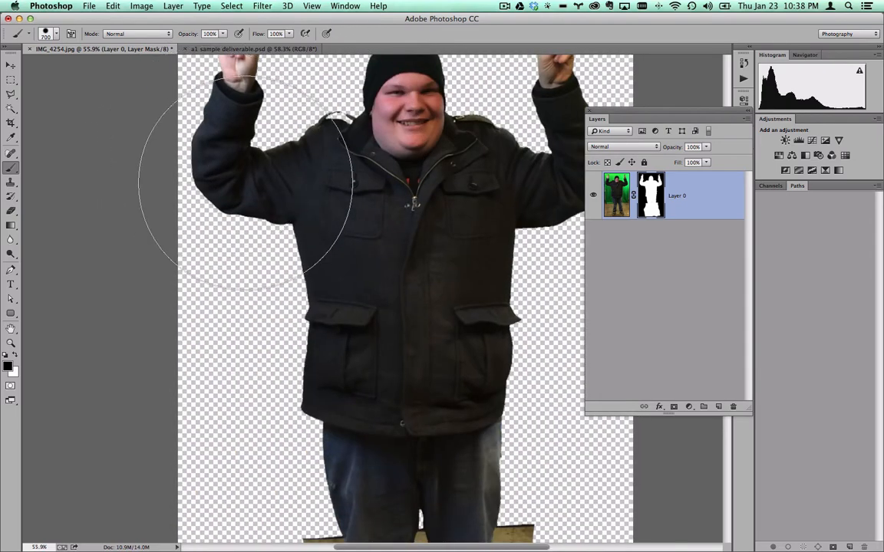
pyautogui.scroll(-5, 325, 165)
pyautogui.scroll(-2, 354, 278)
pyautogui.scroll(1, 349, 322)
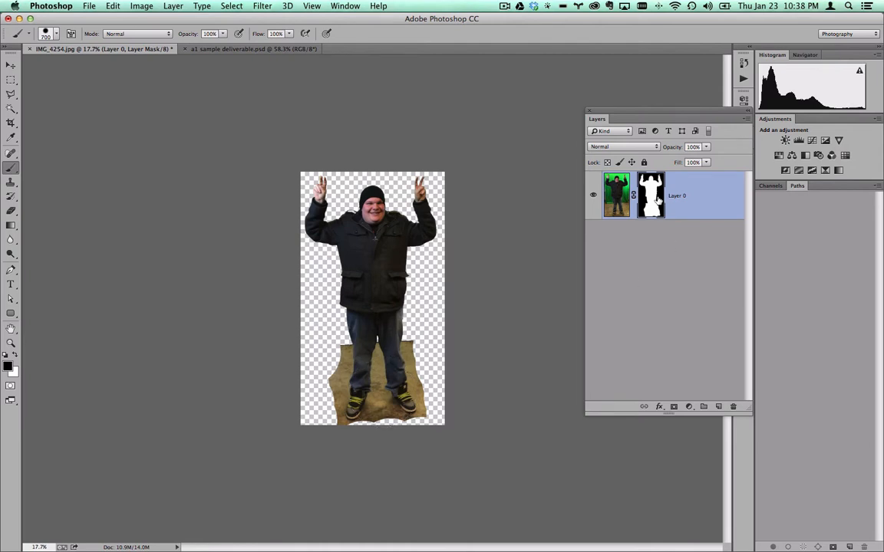
pyautogui.rightClick(657, 198)
pyautogui.click(669, 203)
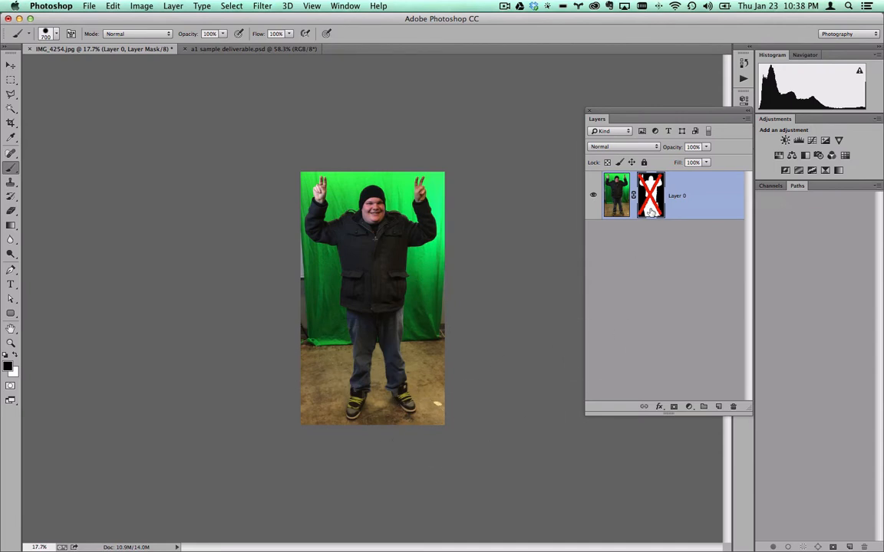
pyautogui.keyDown('shift'); pyautogui.click(656, 197); pyautogui.keyUp('shift')
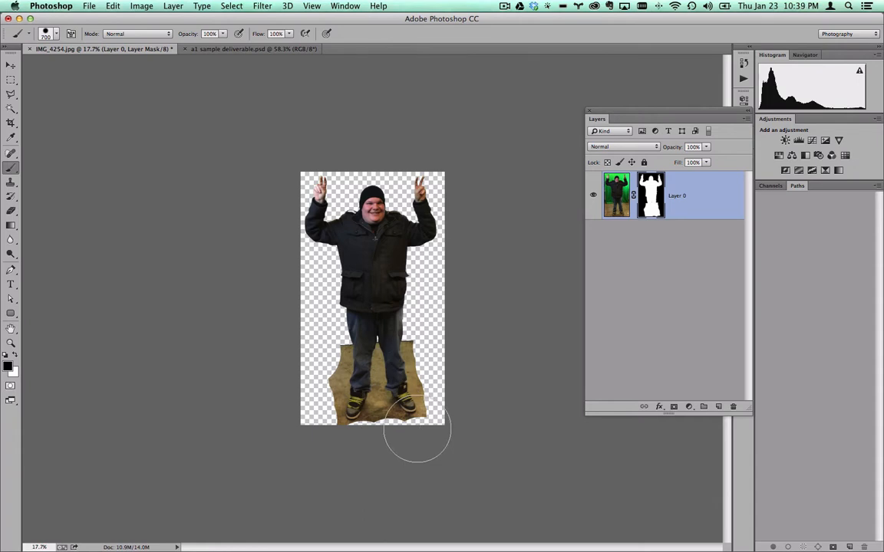
# Step: Select a full-width rectangle from just below the knees' upper floor edge to the photo's bottom and fill the mask there with black
pyautogui.click(10, 81)
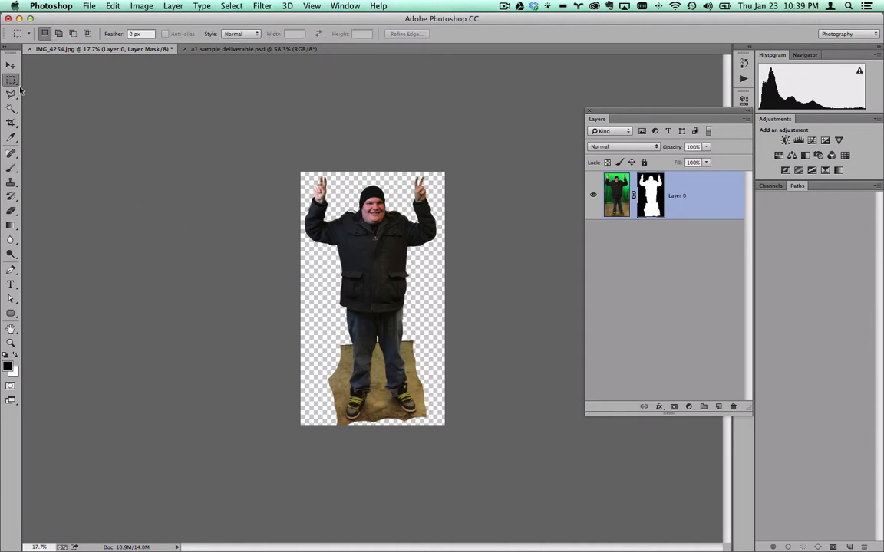
pyautogui.moveTo(471, 438); pyautogui.dragTo(272, 339)
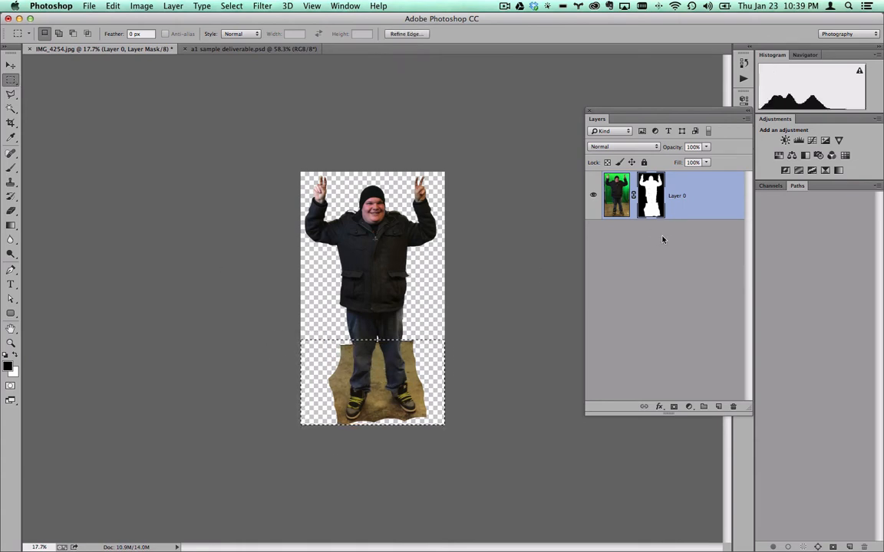
pyautogui.hotkey('alt', 'BackSpace')
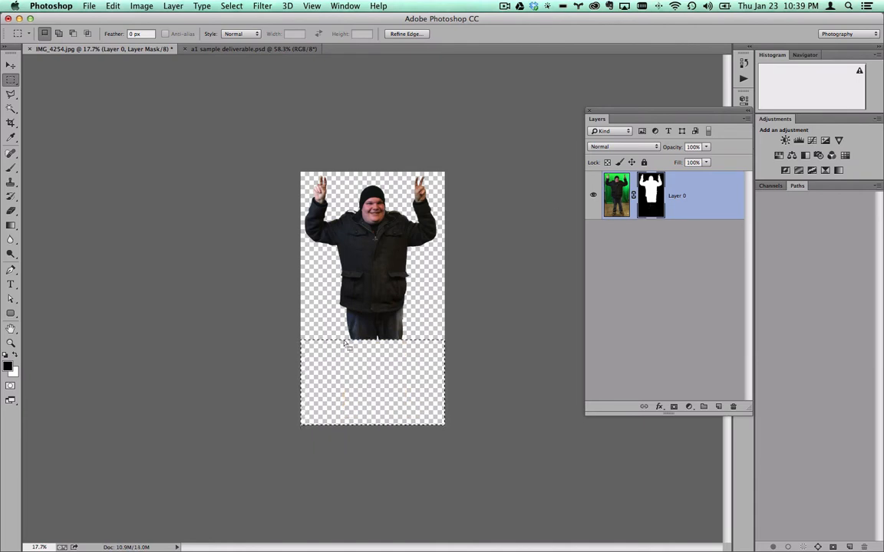
# Step: Disable the layer mask to show the full photo and clear the rectangular selection
pyautogui.press('super+equal')
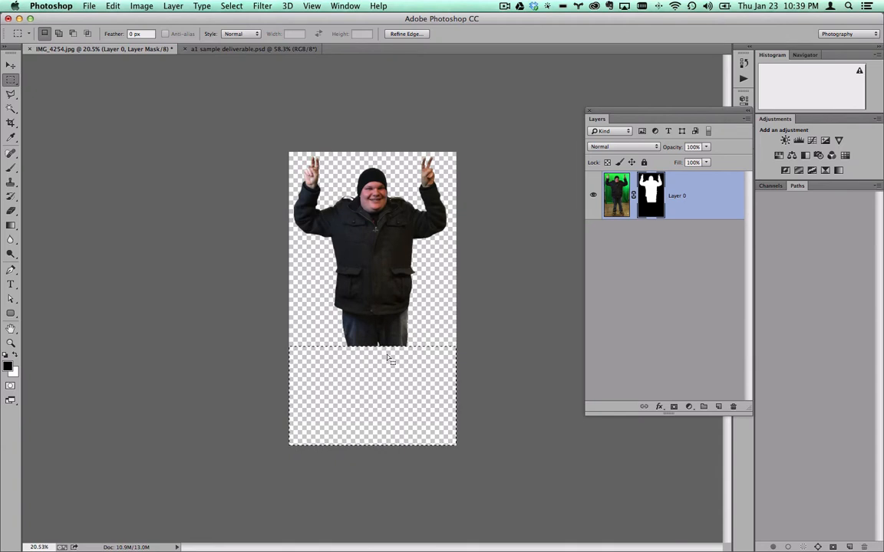
pyautogui.press('super+equal')
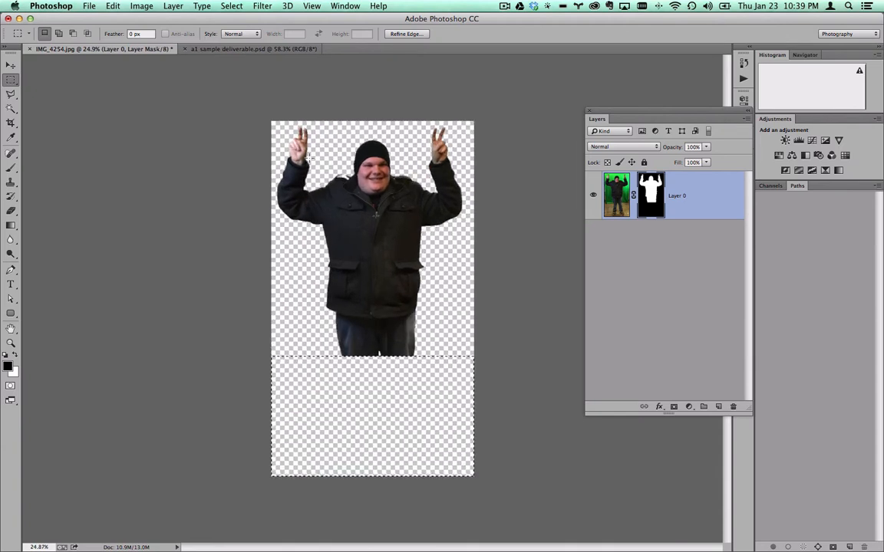
pyautogui.click(11, 64)
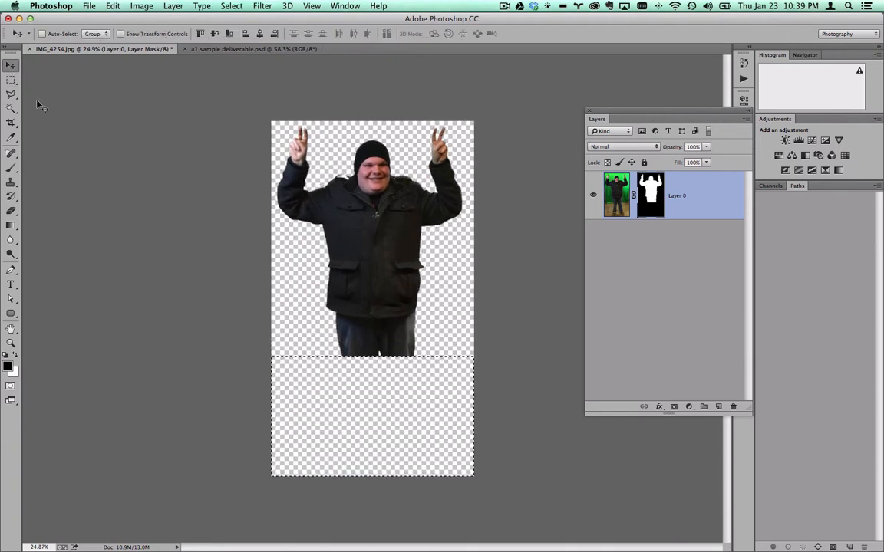
pyautogui.rightClick(648, 192)
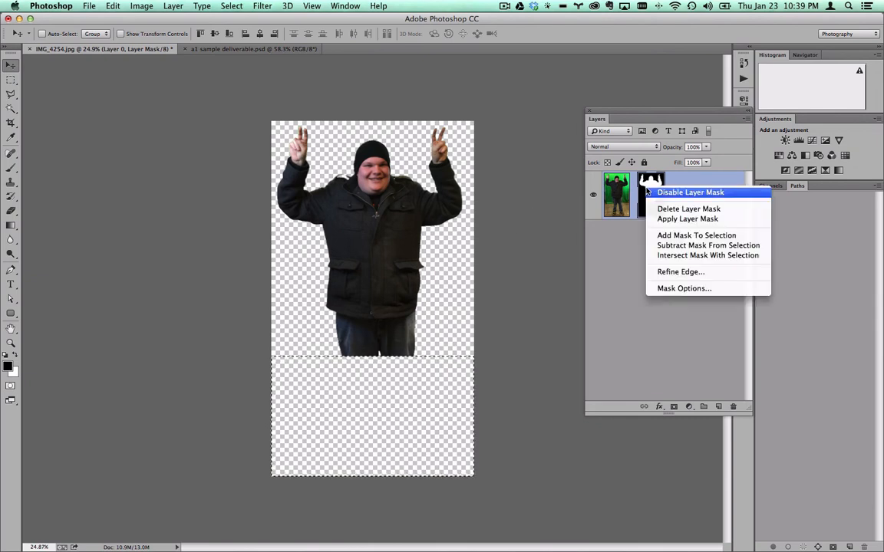
pyautogui.click(675, 132)
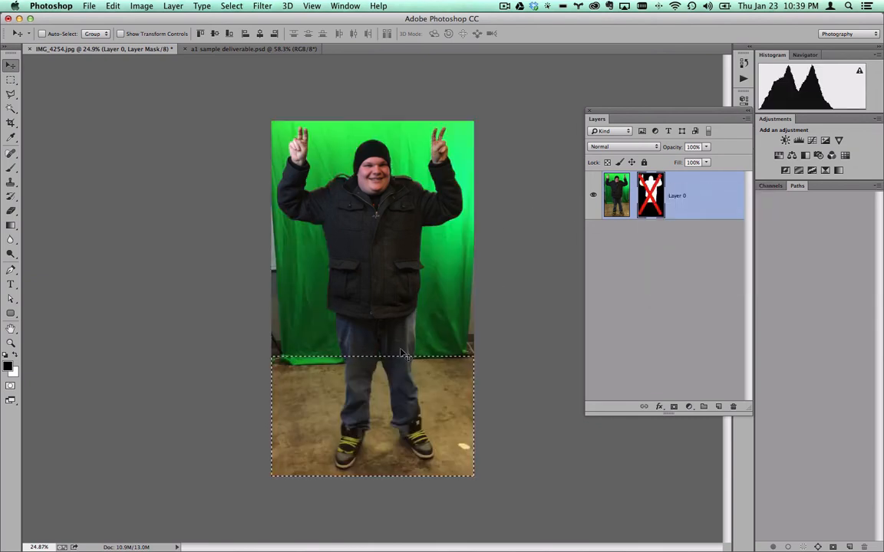
pyautogui.press('super+d')
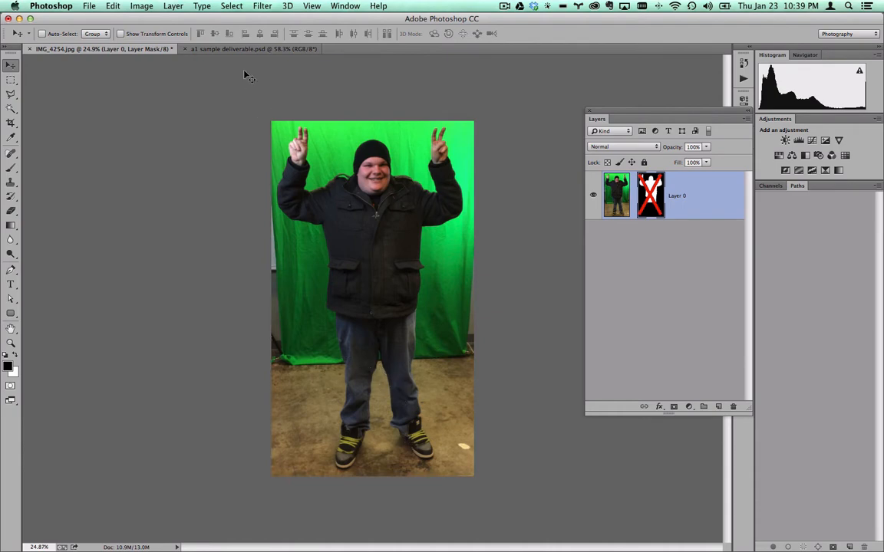
pyautogui.click(232, 6)
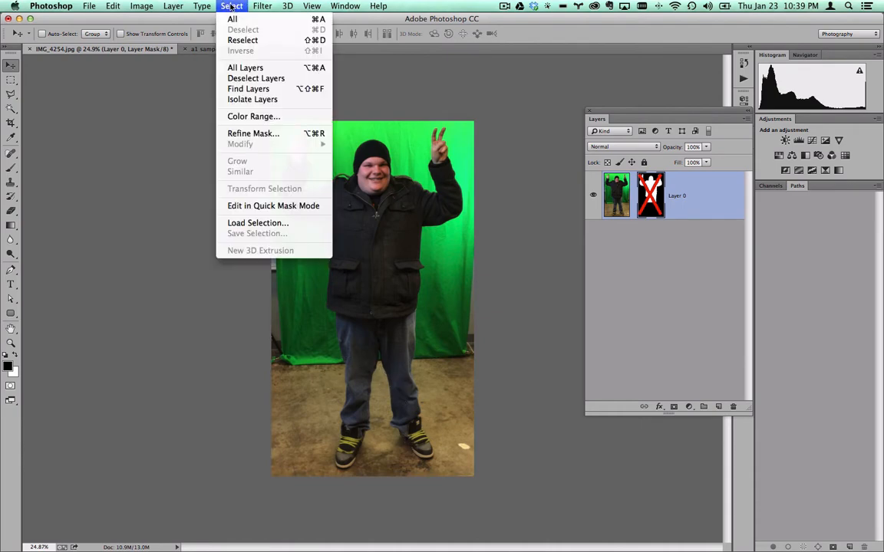
pyautogui.click(242, 8)
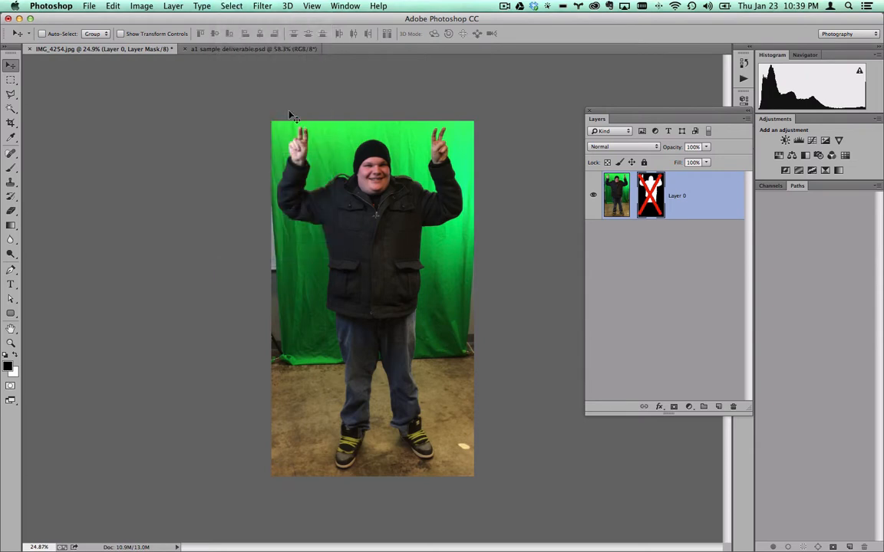
# Step: Look at the Quick Selection tool, return to the Magic Wand and set its tolerance to 20
pyautogui.click(10, 108)
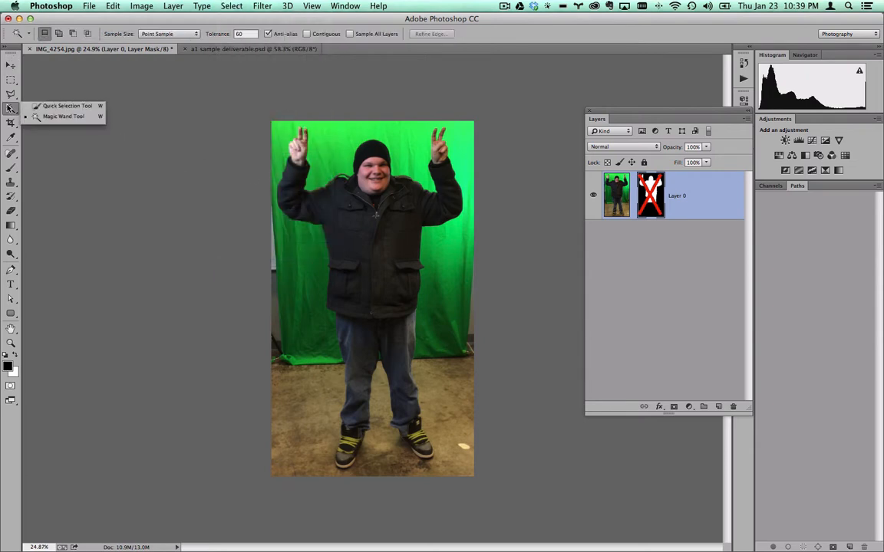
pyautogui.click(46, 107)
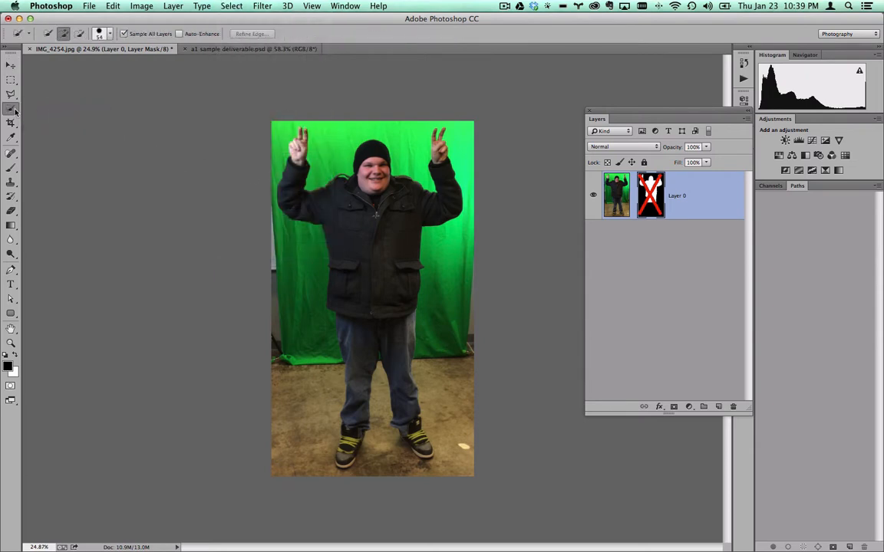
pyautogui.click(12, 108)
pyautogui.click(42, 117)
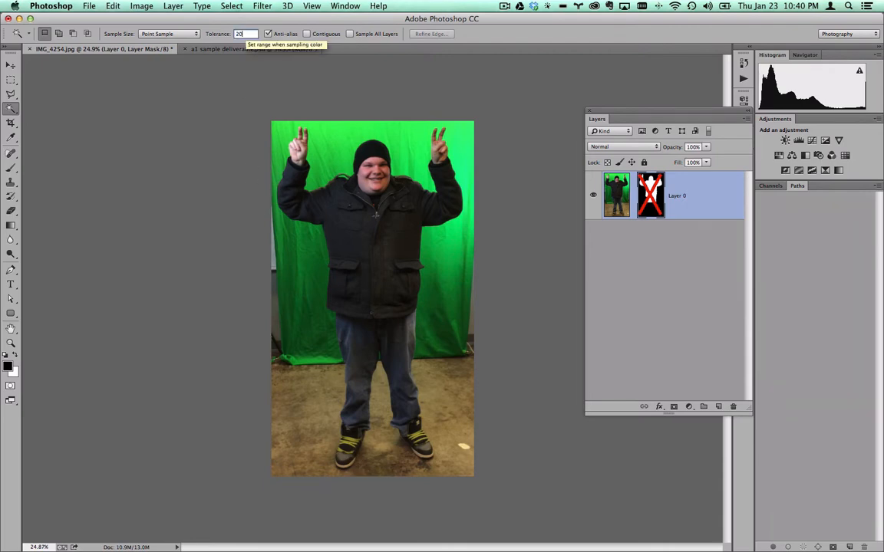
pyautogui.moveTo(243, 34); pyautogui.dragTo(215, 32)
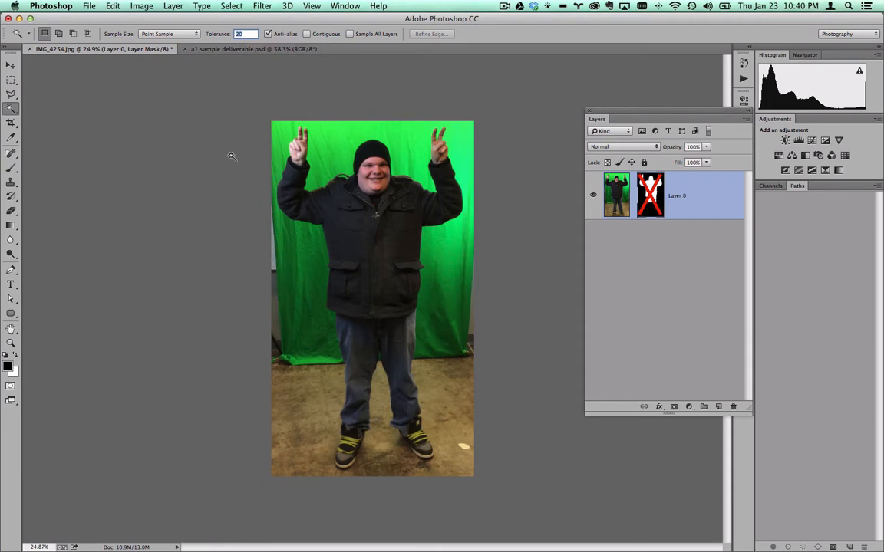
# Step: Using the Quick Selection tool, select the leg and shoe on the photo's left side from mid-thigh down
pyautogui.click(10, 109)
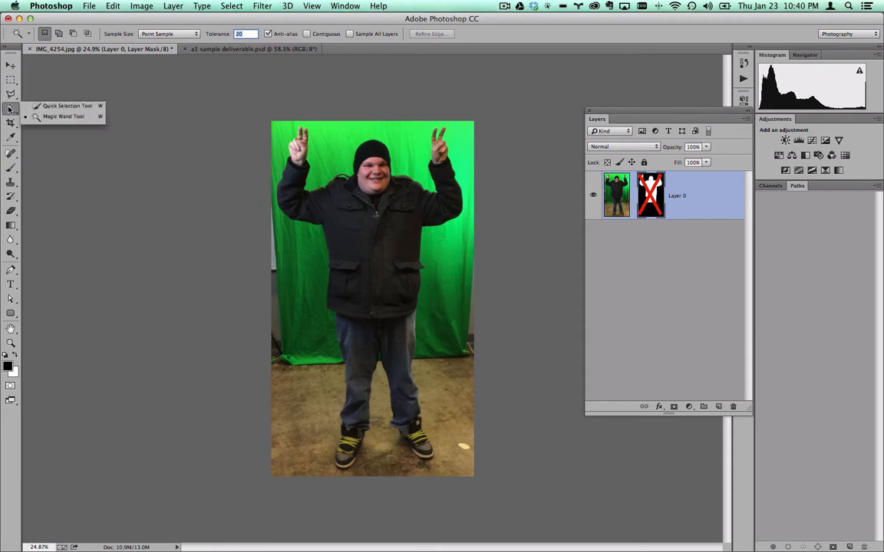
pyautogui.click(69, 106)
pyautogui.scroll(2, 366, 385)
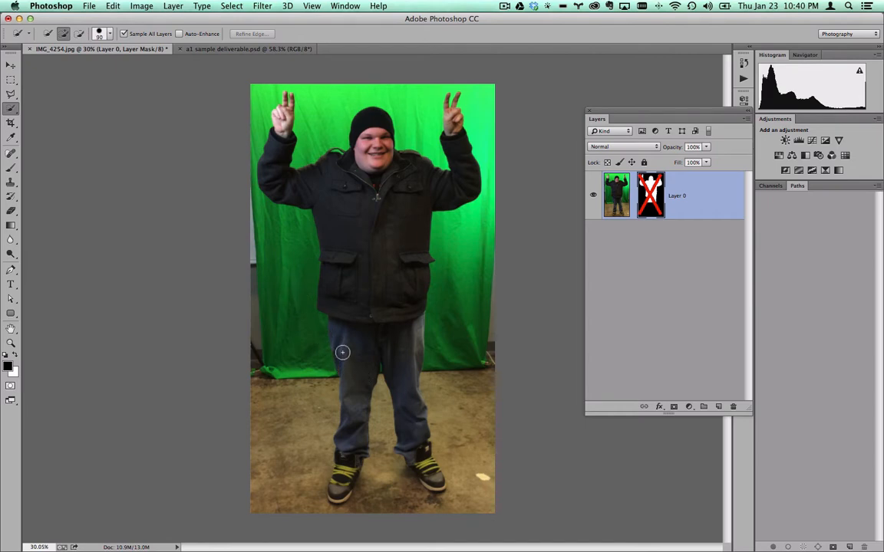
pyautogui.moveTo(347, 386); pyautogui.dragTo(350, 426)
pyautogui.moveTo(343, 475); pyautogui.dragTo(345, 479)
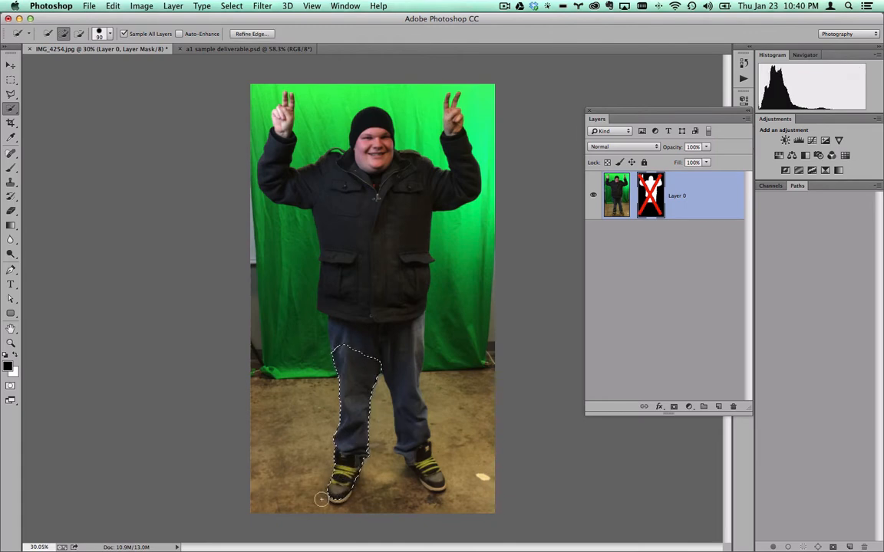
pyautogui.scroll(6, 341, 508)
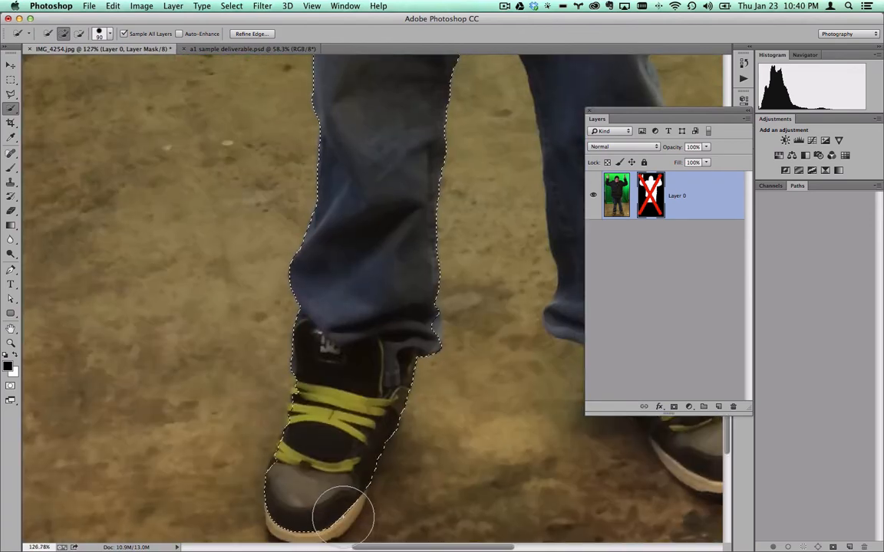
pyautogui.click(349, 515)
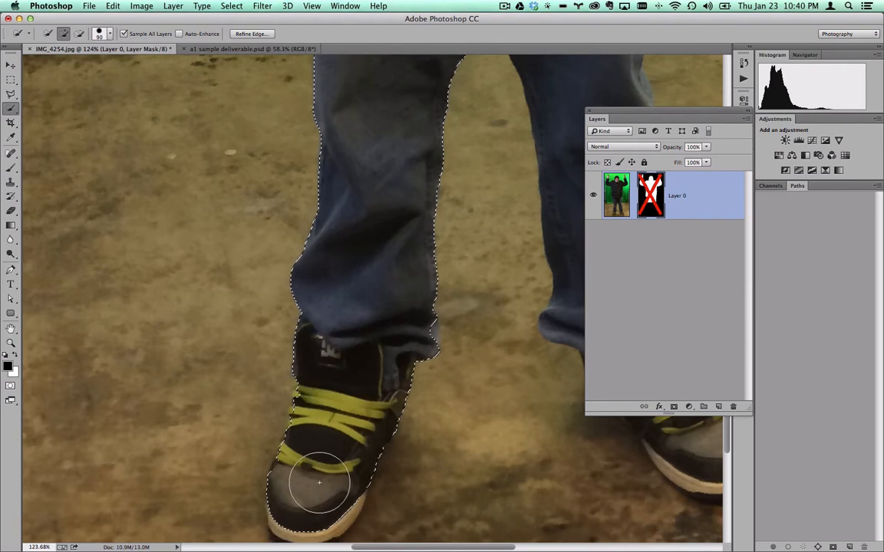
# Step: Reduce the Quick Selection brush to 30 px and clear the selection around the leg and shoe
pyautogui.press('[')
pyautogui.press('[')
pyautogui.press('[')
pyautogui.press('[')
pyautogui.press('[')
pyautogui.press('[')
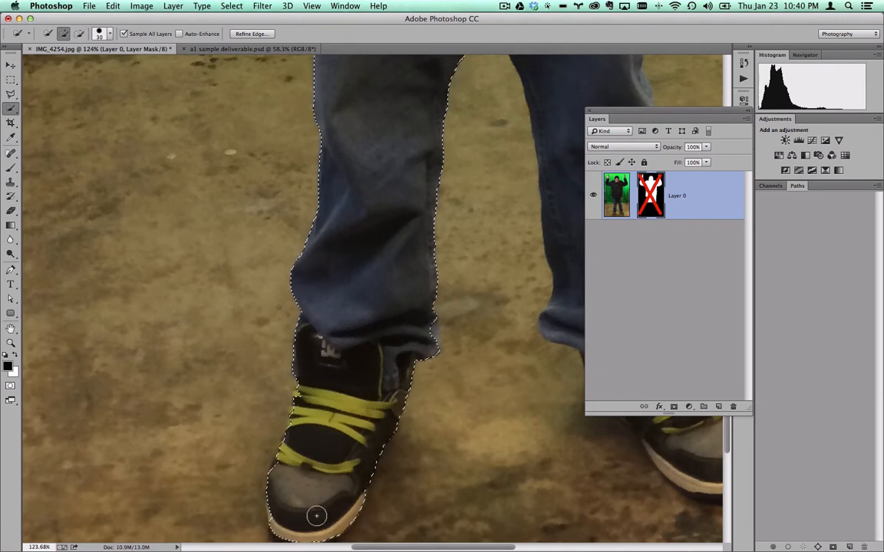
pyautogui.scroll(-3, 448, 392)
pyautogui.scroll(-3, 448, 393)
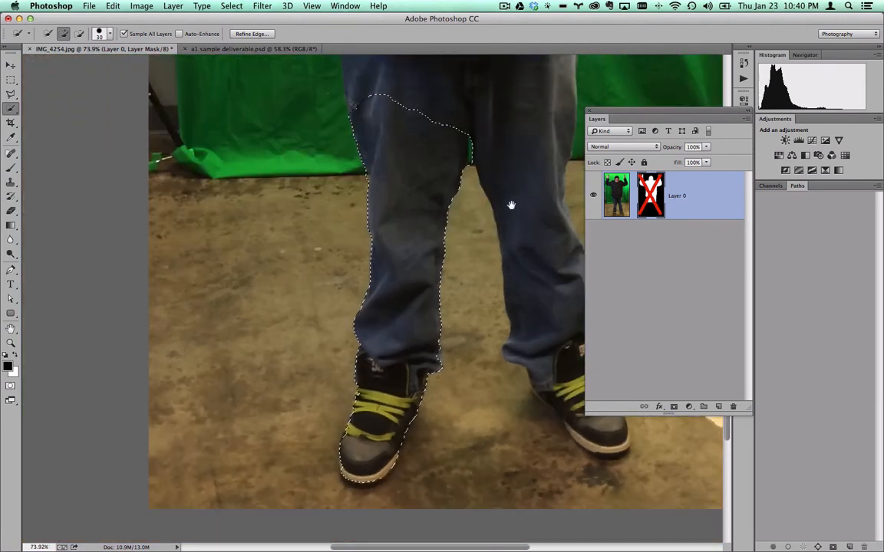
pyautogui.scroll(2, 408, 229)
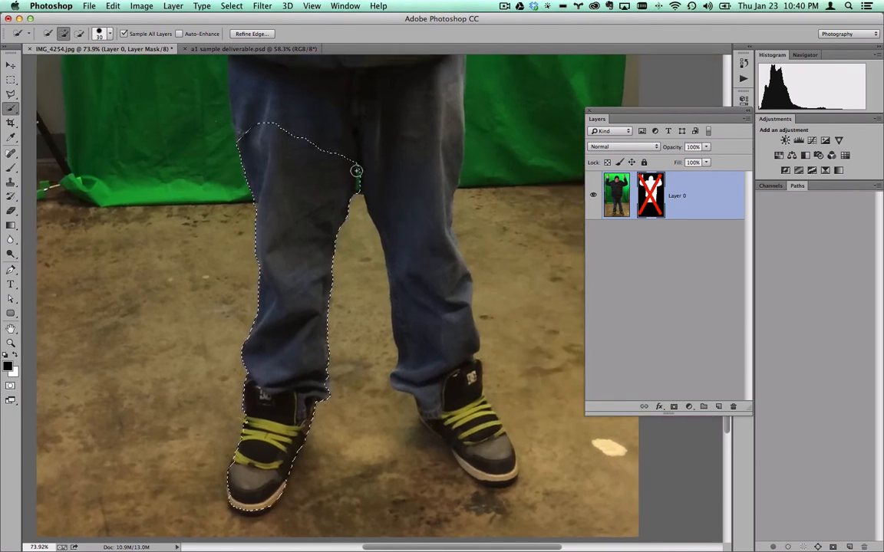
pyautogui.press('super+d')
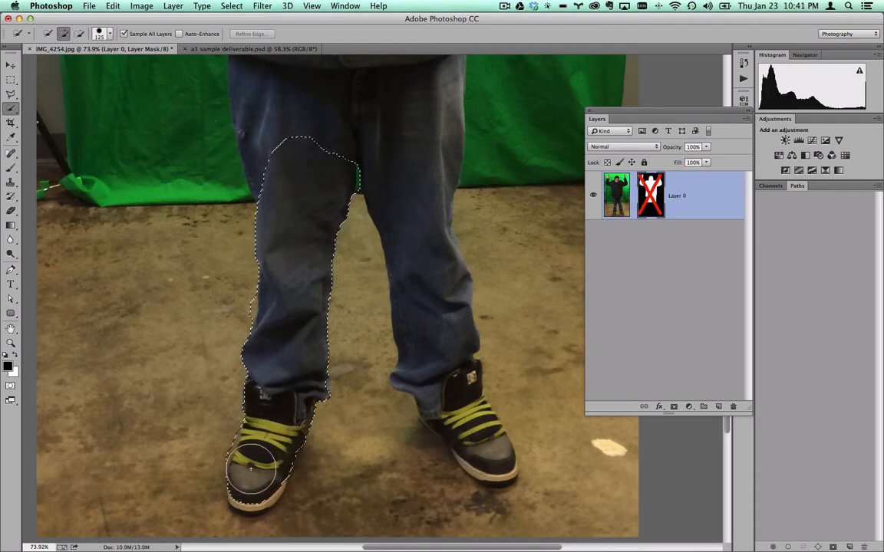
# Step: Quick-select both jean legs and both shoes with a 125 px brush
pyautogui.moveTo(250, 468); pyautogui.dragTo(240, 454)
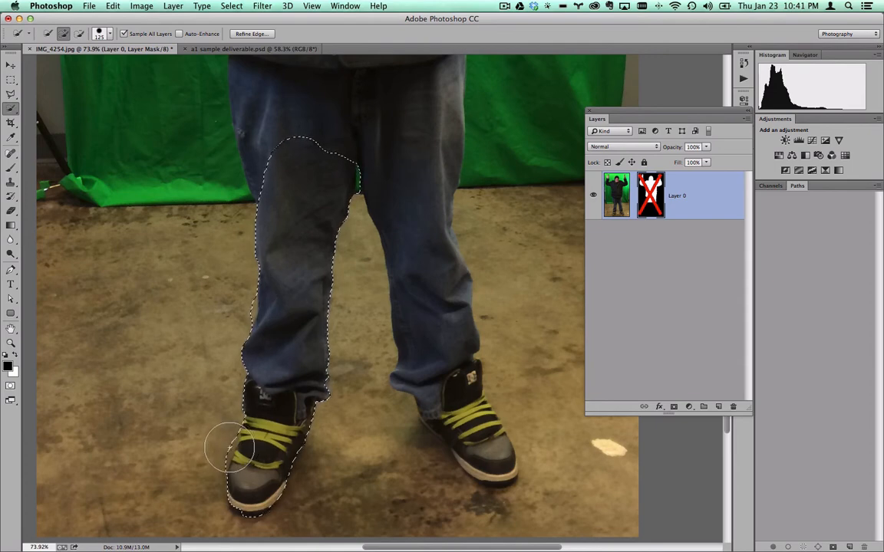
pyautogui.press('alt')
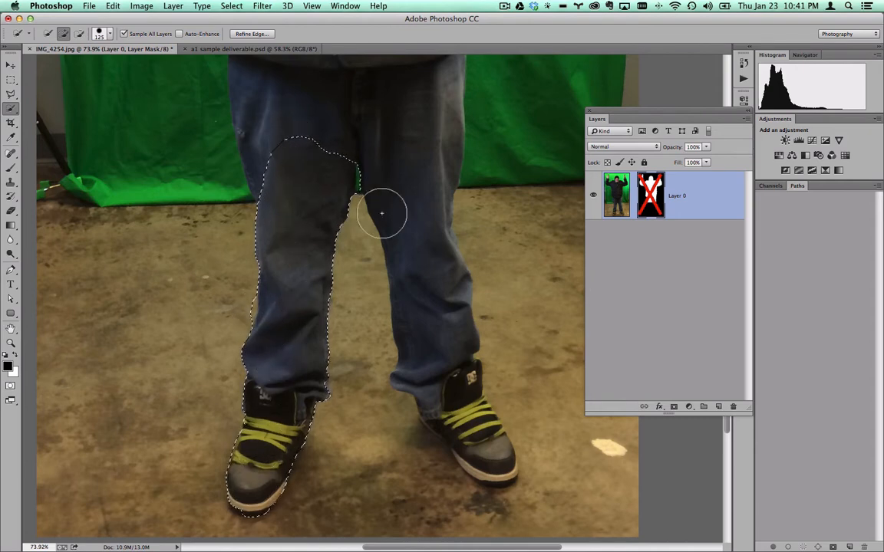
pyautogui.moveTo(381, 212)
pyautogui.mouseDown()
pyautogui.moveTo(421, 173)
pyautogui.moveTo(422, 253)
pyautogui.moveTo(439, 314)
pyautogui.moveTo(447, 251)
pyautogui.moveTo(411, 231)
pyautogui.moveTo(425, 197)
pyautogui.moveTo(352, 94)
pyautogui.moveTo(377, 98)
pyautogui.moveTo(405, 148)
pyautogui.moveTo(430, 270)
pyautogui.mouseUp()
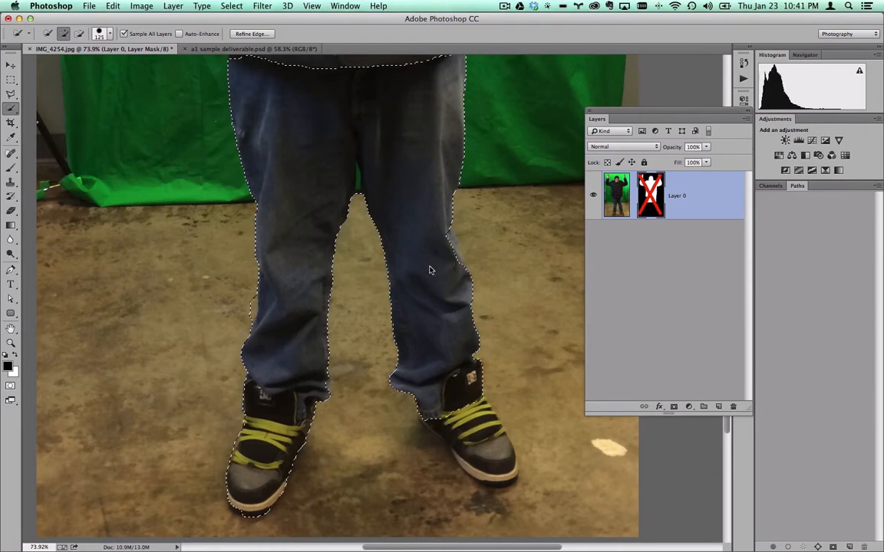
pyautogui.click(431, 250)
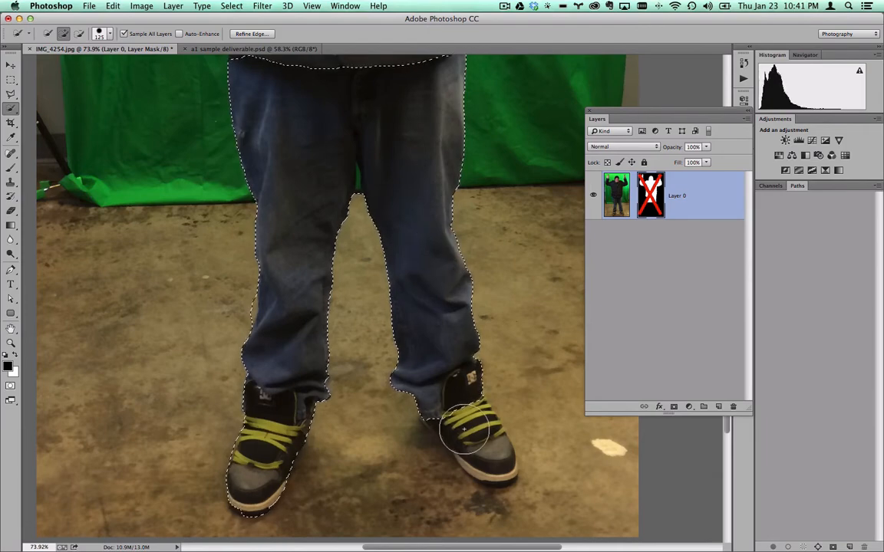
pyautogui.moveTo(464, 429); pyautogui.dragTo(492, 459)
# Step: Extend the selection around the toe and sole of the photo's right-hand shoe with an 80 px brush, undoing the overreaching strokes
pyautogui.scroll(1, 493, 458)
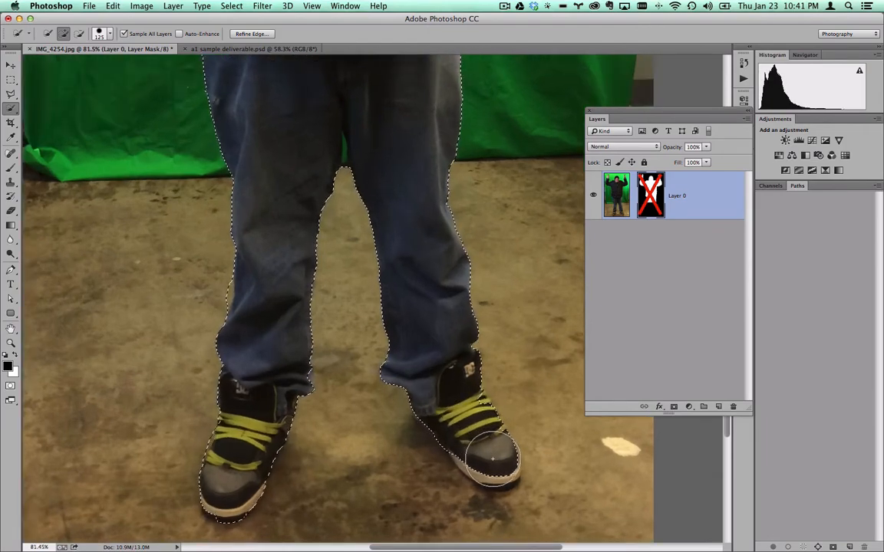
pyautogui.scroll(6, 493, 459)
pyautogui.press('[')
pyautogui.press('[')
pyautogui.press('[')
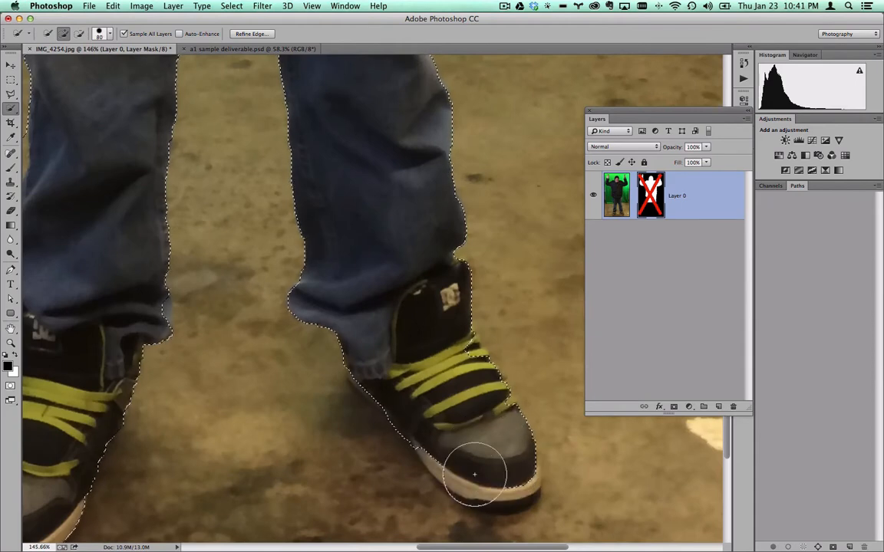
pyautogui.moveTo(474, 474)
pyautogui.mouseDown()
pyautogui.moveTo(504, 473)
pyautogui.moveTo(487, 443)
pyautogui.moveTo(474, 444)
pyautogui.moveTo(473, 462)
pyautogui.moveTo(459, 453)
pyautogui.moveTo(504, 474)
pyautogui.mouseUp()
pyautogui.press('super+z')
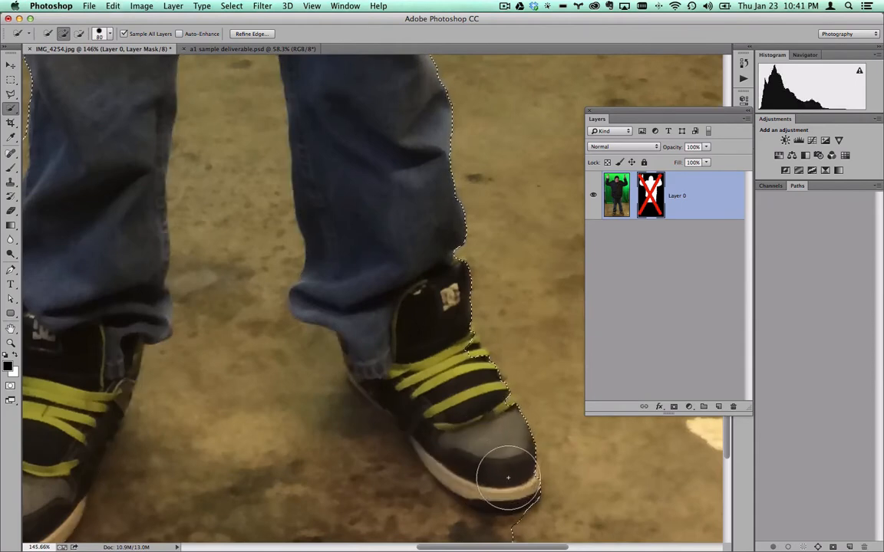
pyautogui.press('super+z')
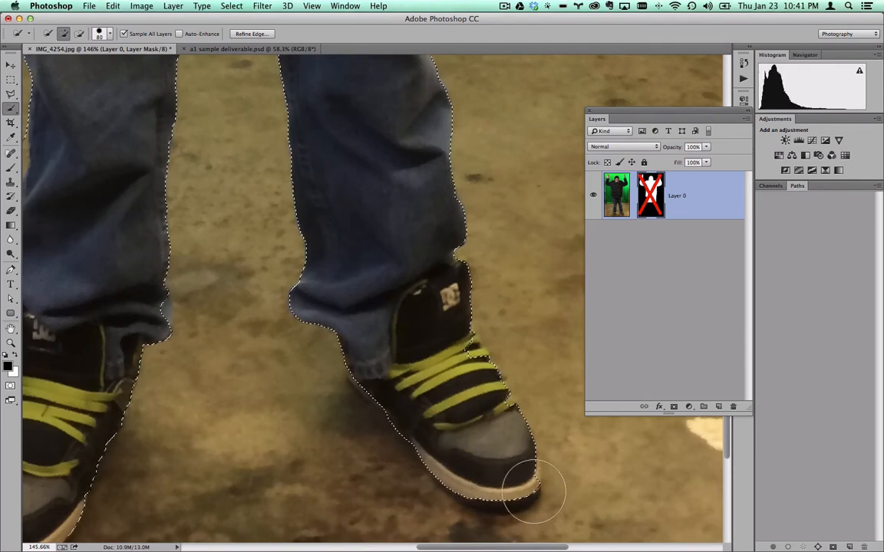
pyautogui.click(486, 450)
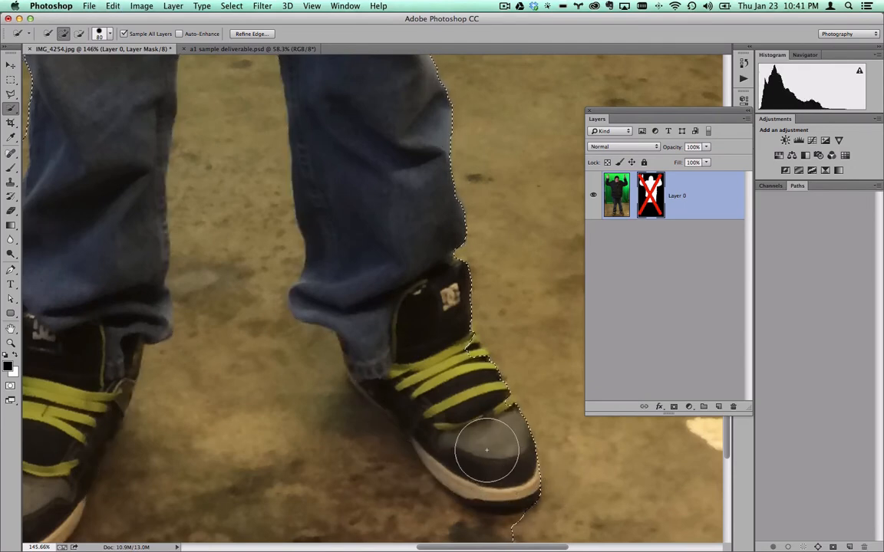
pyautogui.press('super+z')
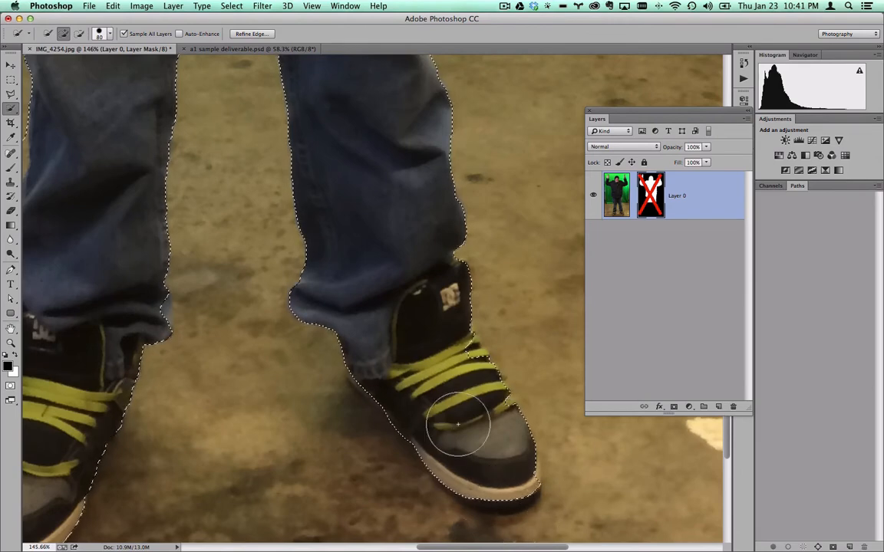
# Step: Try to extend the selection at the left-hand jean cuff with a 40 px brush, and undo the attempt
pyautogui.scroll(-5, 181, 351)
pyautogui.scroll(3, 181, 349)
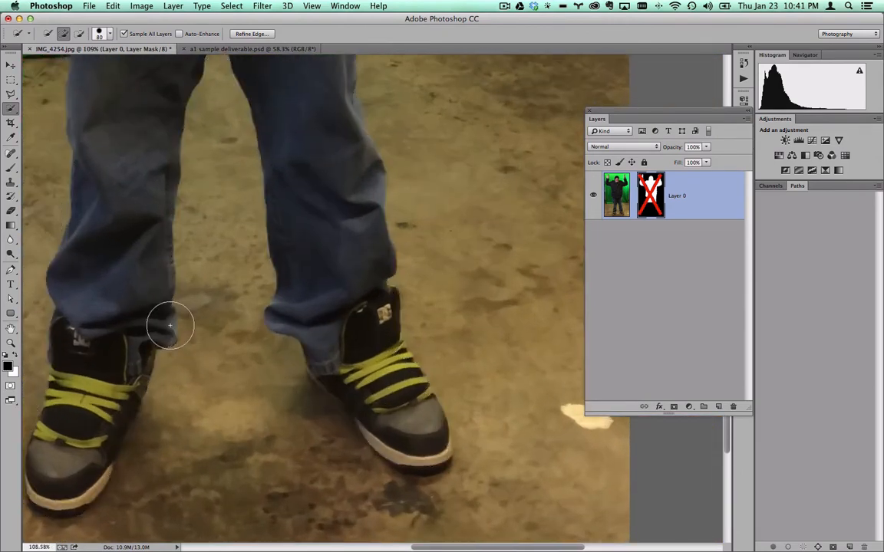
pyautogui.press('[')
pyautogui.press('[')
pyautogui.press('[')
pyautogui.press('[')
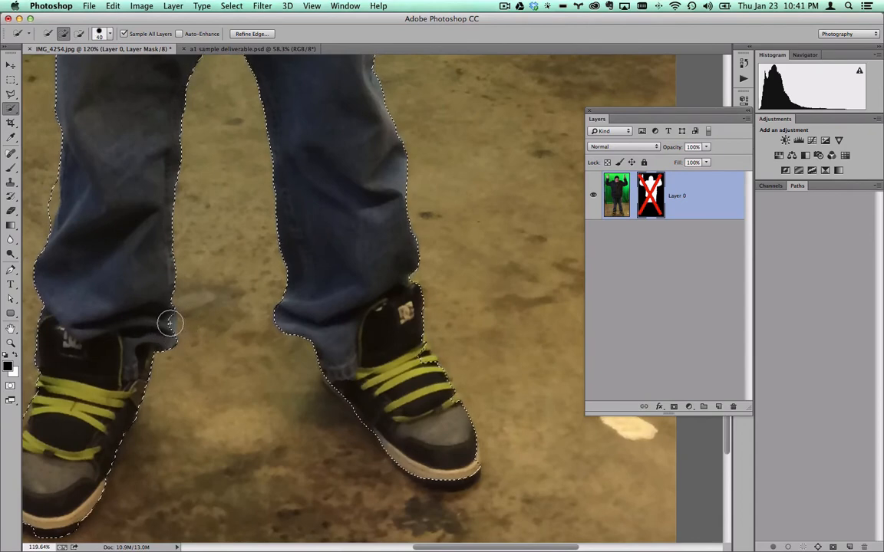
pyautogui.click(170, 324)
pyautogui.moveTo(185, 293); pyautogui.dragTo(197, 346)
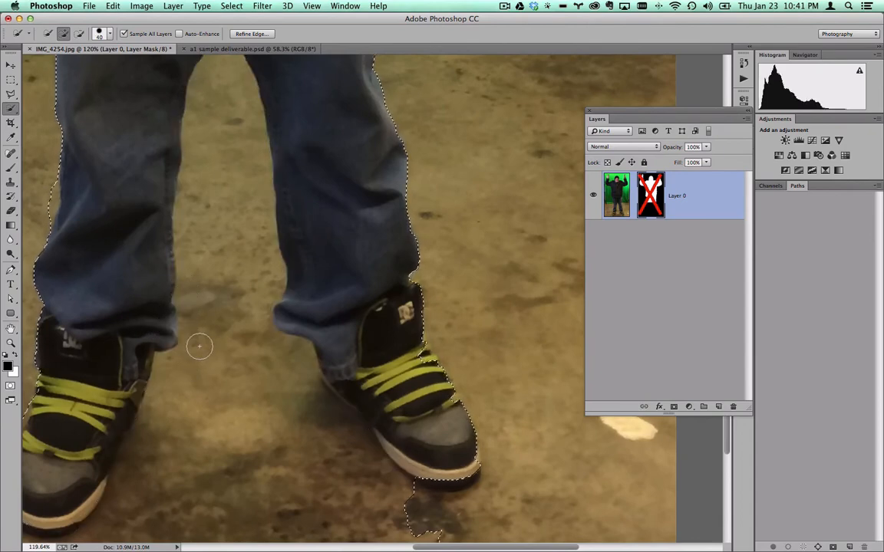
pyautogui.press('super+z')
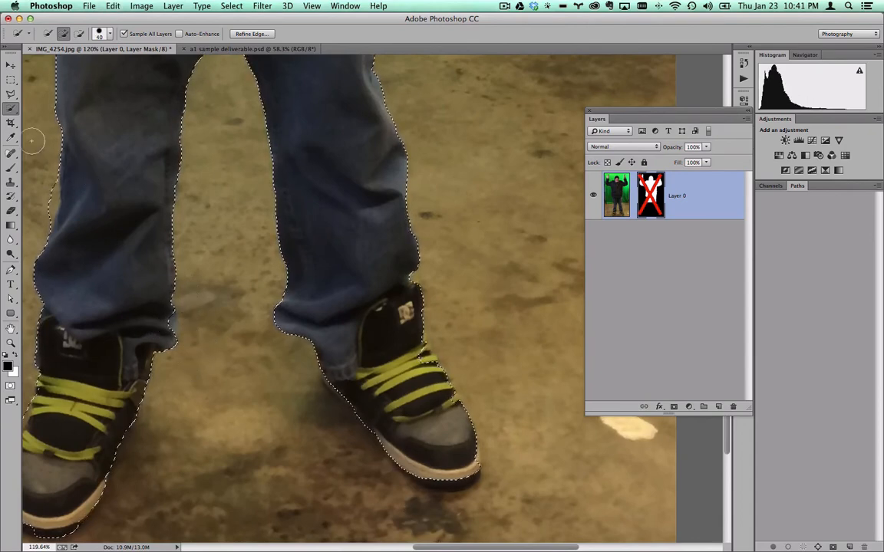
# Step: Add the missing inner edge of the left-hand jean cuff to the selection with the Polygonal Lasso
pyautogui.click(11, 94)
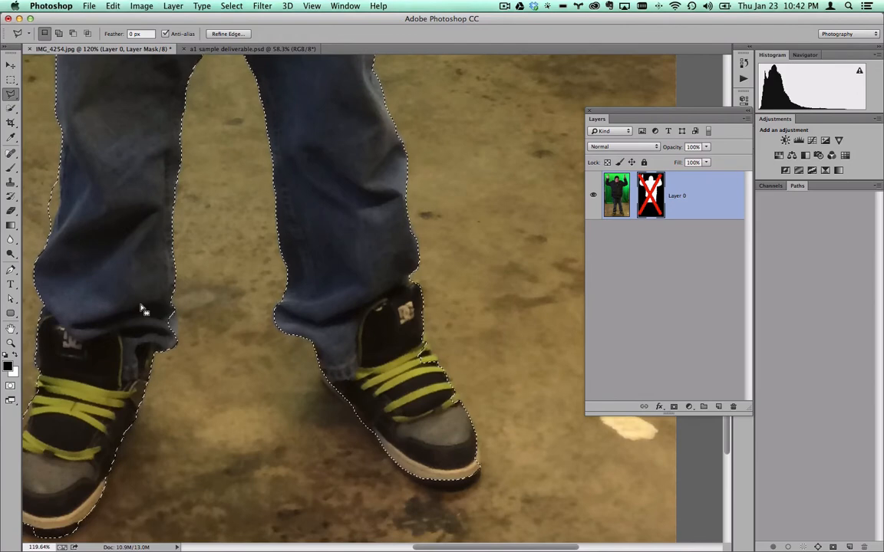
pyautogui.press('shift')
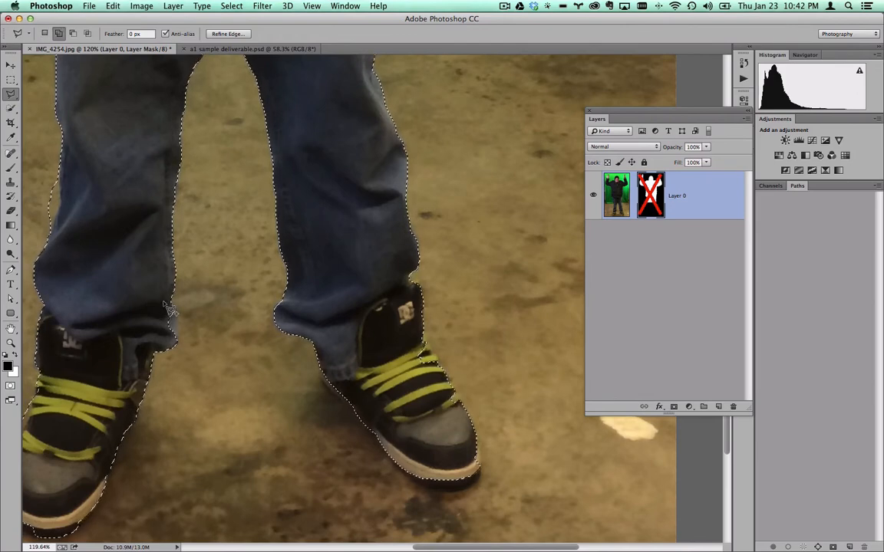
pyautogui.click(164, 301)
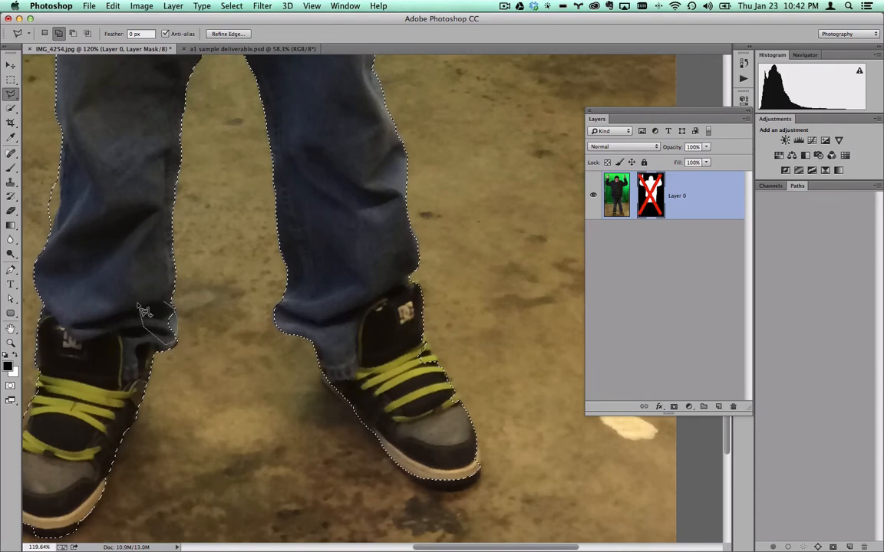
pyautogui.scroll(5, 456, 495)
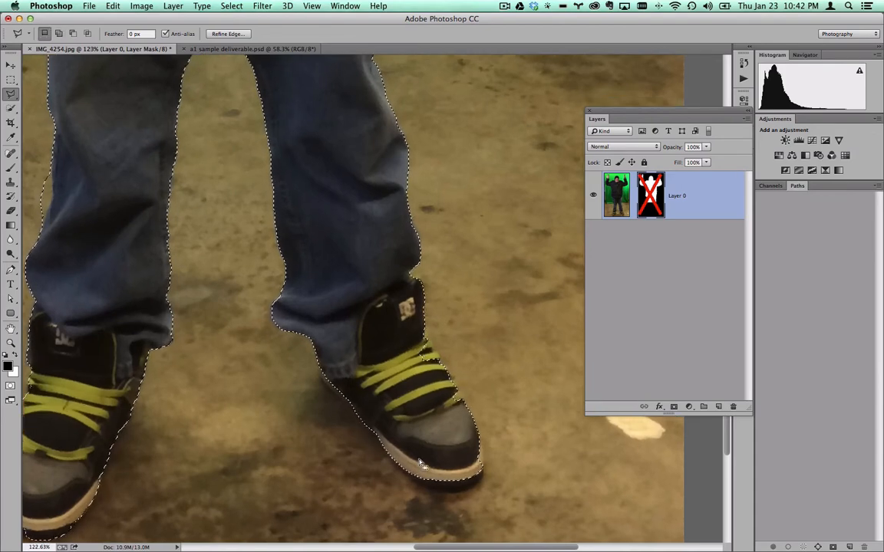
# Step: Add the right-hand shoe's dark outsole, toe edge and lace ends to the selection with a Polygonal Lasso outline
pyautogui.press('shift')
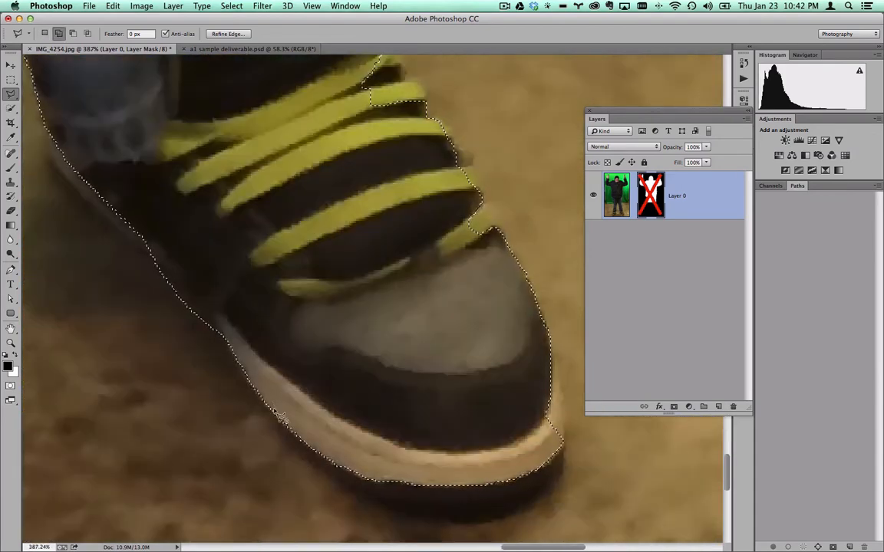
pyautogui.click(386, 510)
pyautogui.click(440, 519)
pyautogui.click(494, 519)
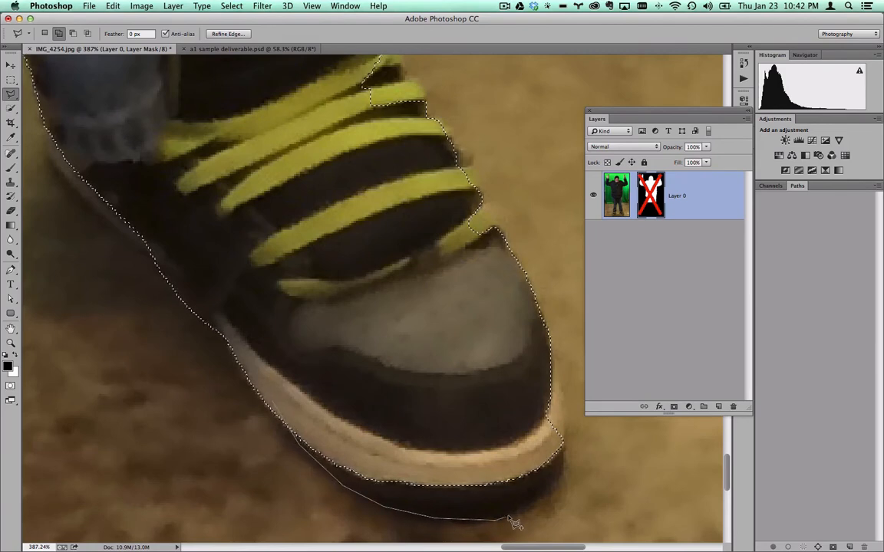
pyautogui.click(561, 474)
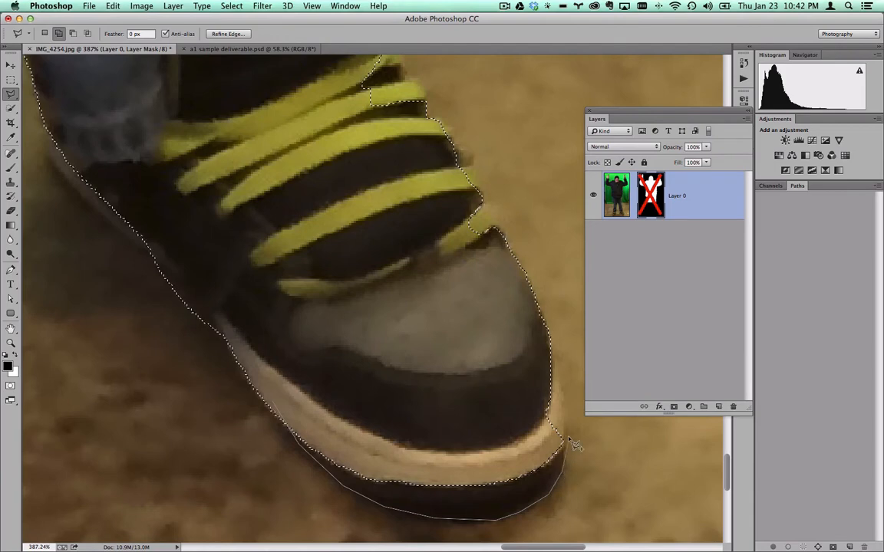
pyautogui.click(556, 387)
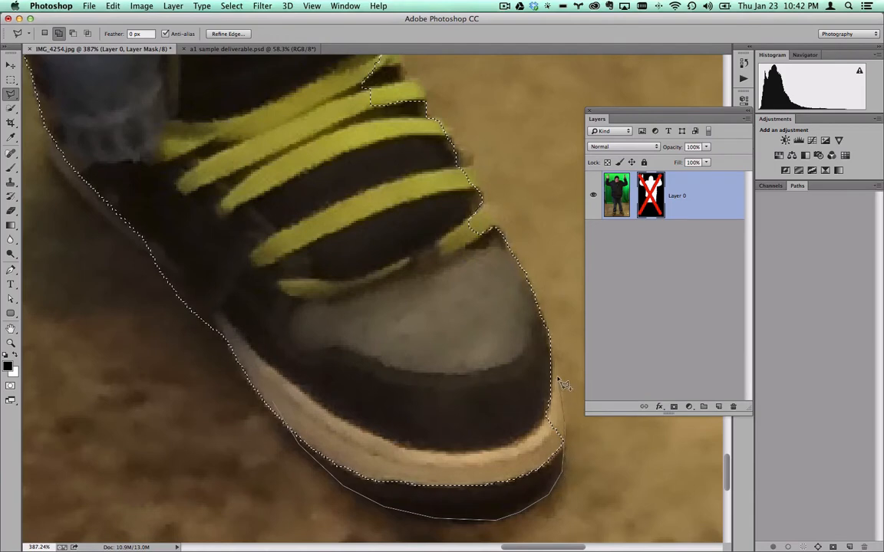
pyautogui.click(496, 228)
pyautogui.scroll(3, 407, 73)
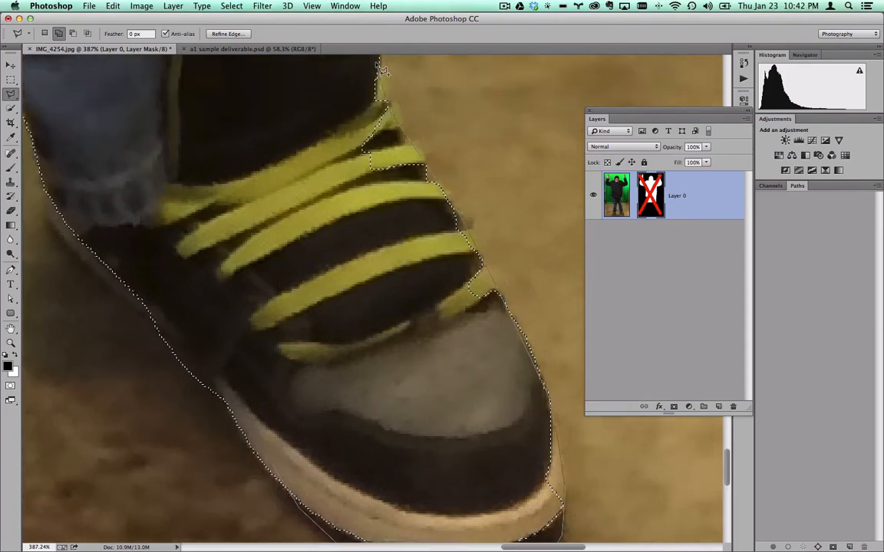
pyautogui.click(377, 63)
pyautogui.click(354, 63)
pyautogui.click(321, 203)
pyautogui.click(410, 303)
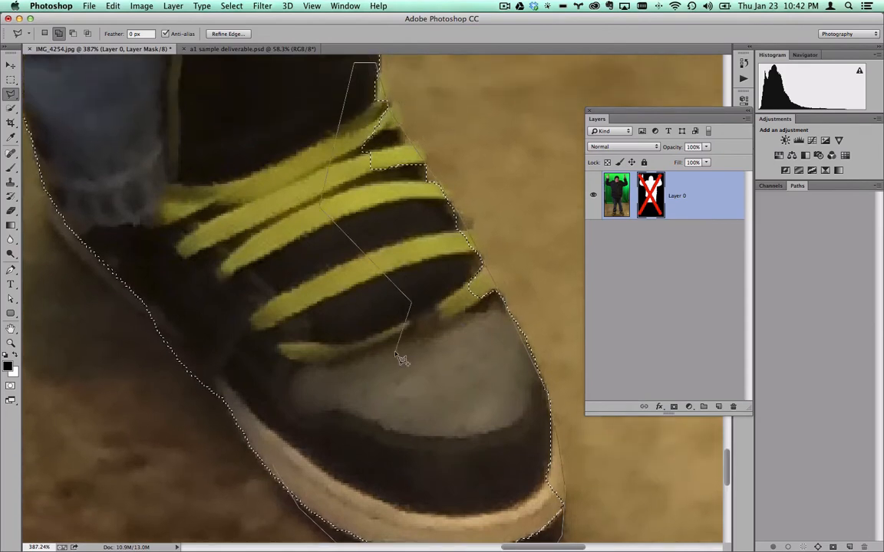
pyautogui.doubleClick(372, 391)
# Step: Subtract the narrow green gap between the thighs from the selection with a Polygonal Lasso outline
pyautogui.scroll(-5, 386, 271)
pyautogui.moveTo(349, 107); pyautogui.dragTo(410, 483)
pyautogui.moveTo(394, 264)
pyautogui.mouseDown()
pyautogui.moveTo(405, 286)
pyautogui.moveTo(455, 306)
pyautogui.mouseUp()
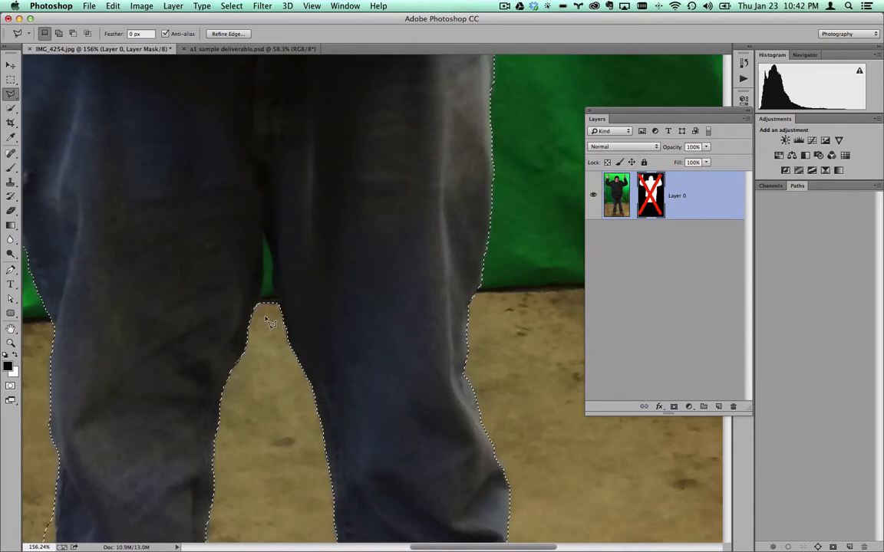
pyautogui.press('alt')
pyautogui.press('alt')
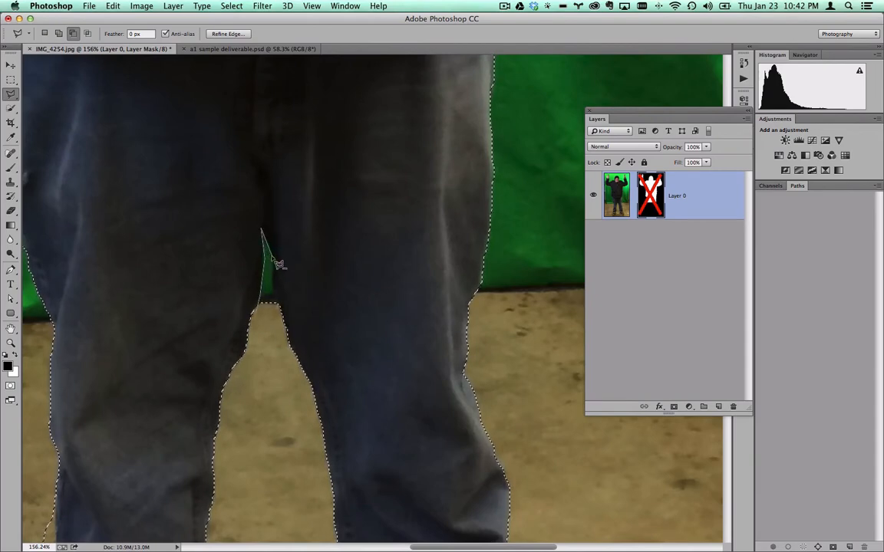
pyautogui.doubleClick(270, 364)
pyautogui.scroll(-4, 315, 354)
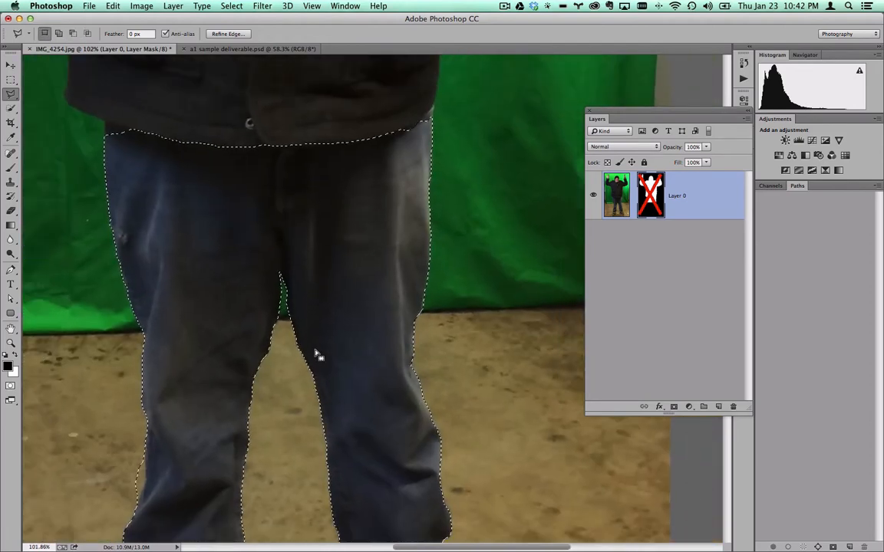
# Step: Subtract the strip of floor beside the left-hand shoe's laces from the selection with the Polygonal Lasso
pyautogui.scroll(-5, 191, 204)
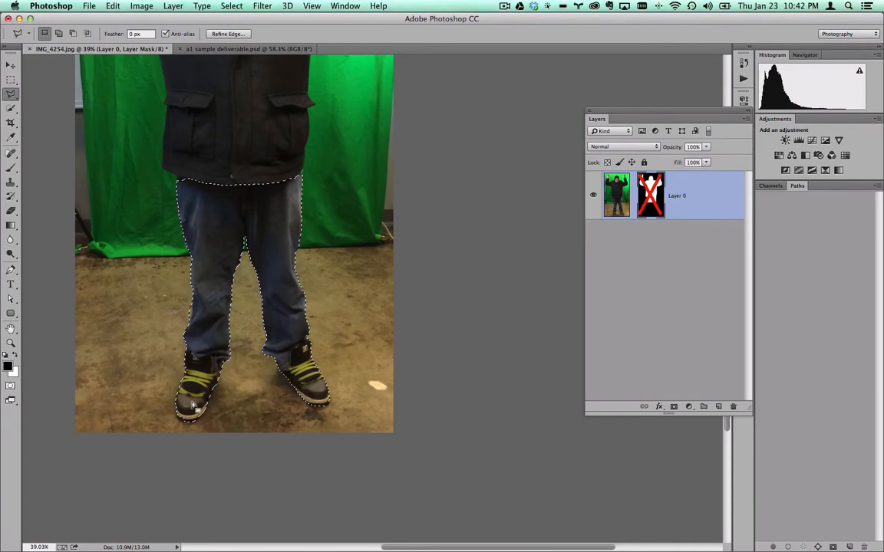
pyautogui.scroll(5, 194, 406)
pyautogui.moveTo(79, 405); pyautogui.dragTo(310, 251)
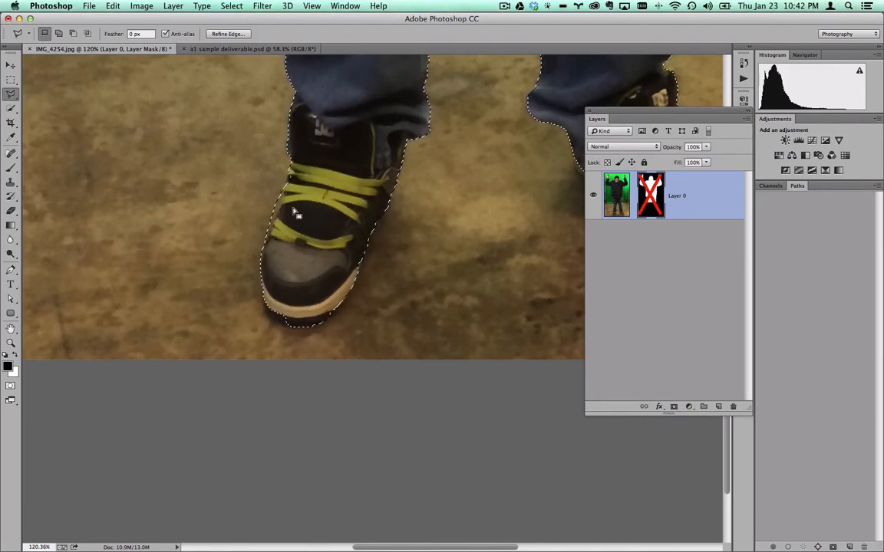
pyautogui.moveTo(242, 166); pyautogui.dragTo(283, 181)
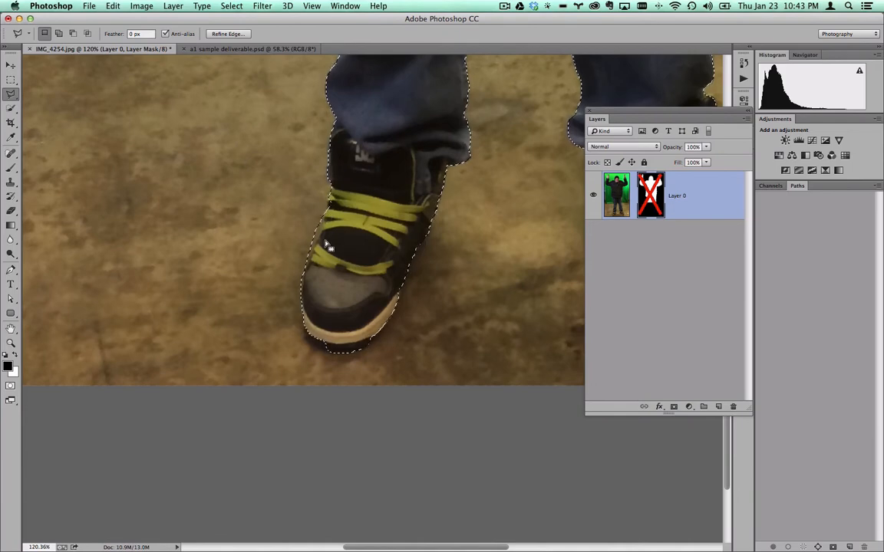
pyautogui.scroll(5, 325, 243)
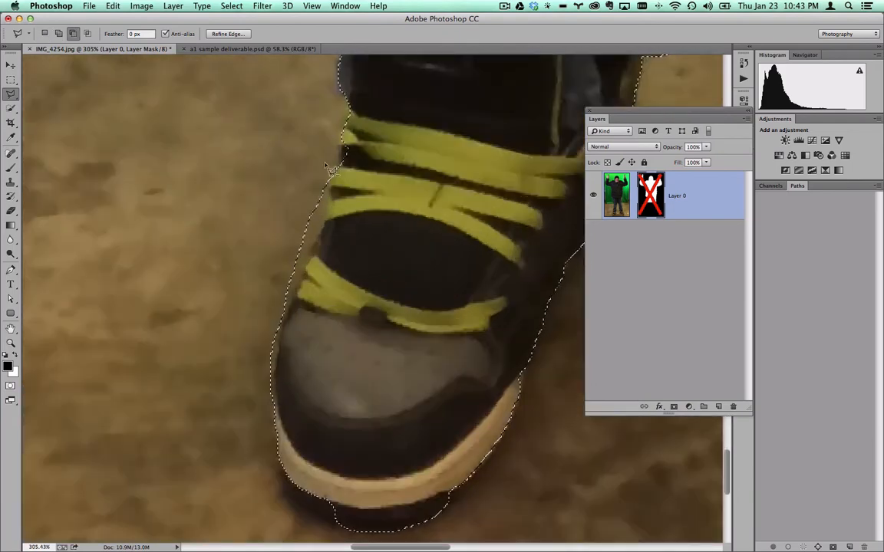
pyautogui.click(323, 143)
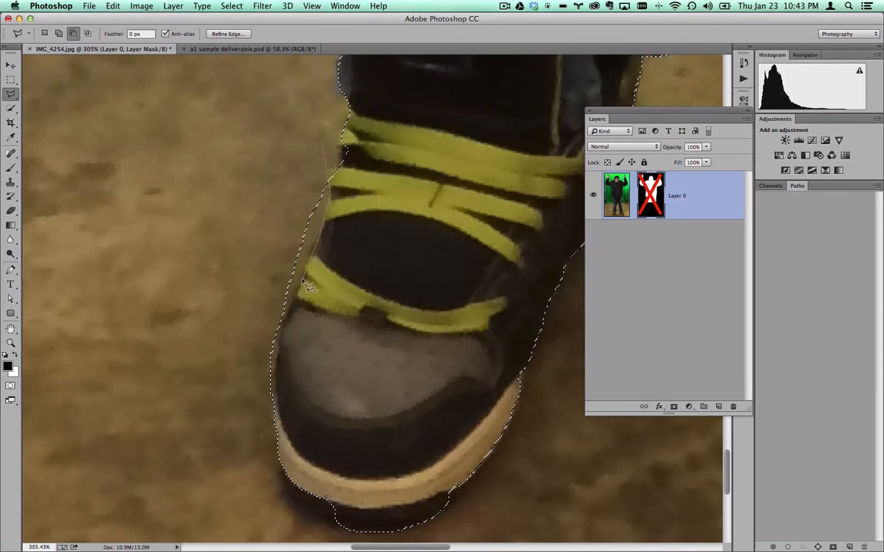
pyautogui.click(278, 331)
pyautogui.click(198, 377)
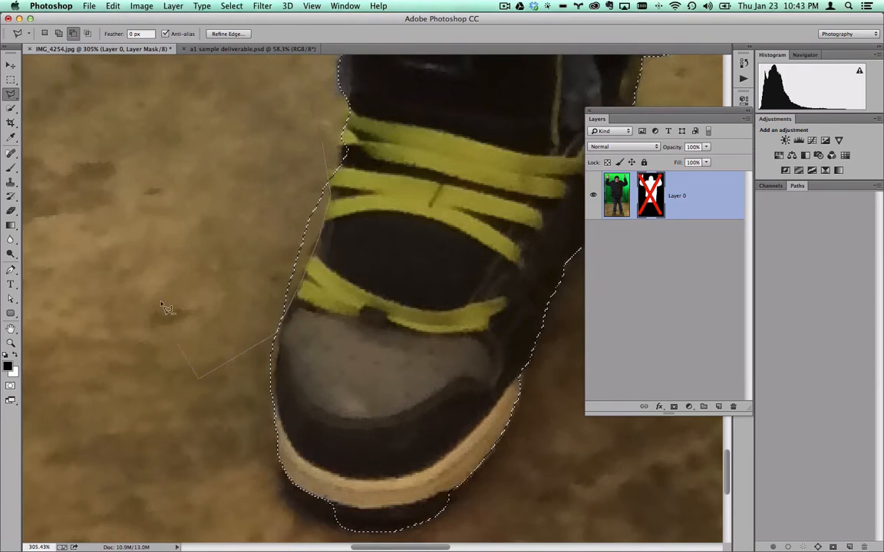
pyautogui.doubleClick(144, 226)
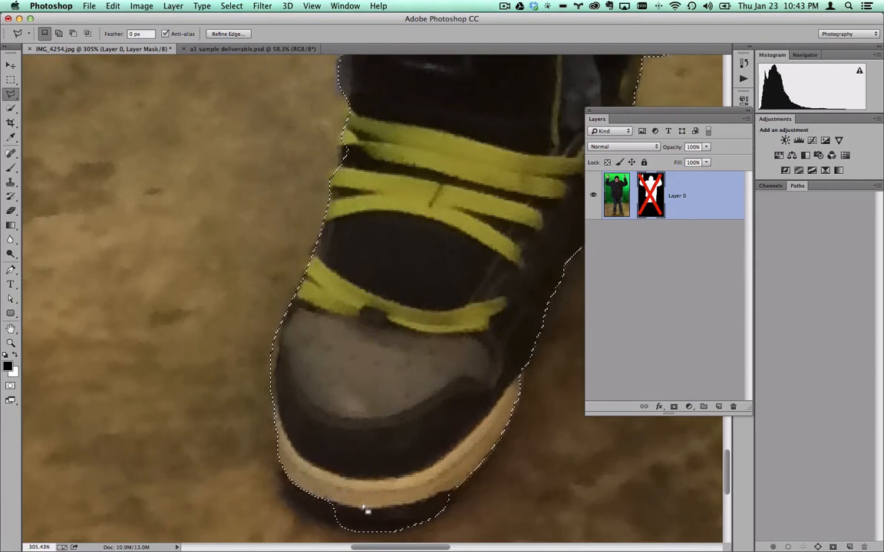
# Step: Add the dark outsole below the left-hand shoe's toe to the selection with a Polygonal Lasso outline
pyautogui.press('shift')
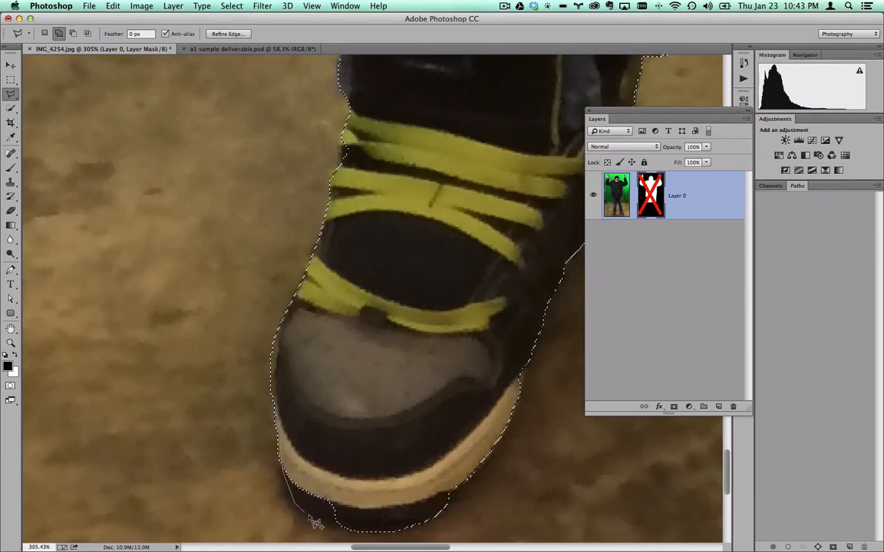
pyautogui.click(330, 528)
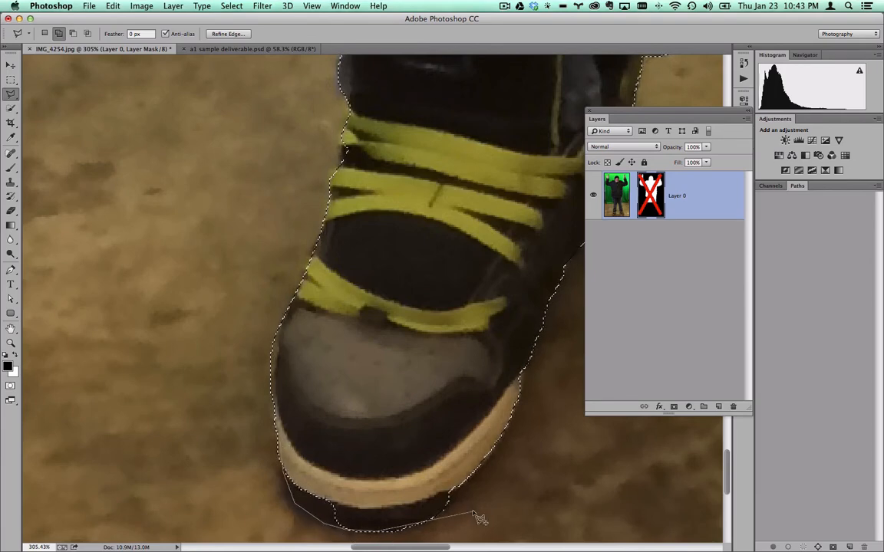
pyautogui.click(475, 465)
pyautogui.click(470, 422)
pyautogui.doubleClick(422, 395)
# Step: Re-enable Layer 0's mask, fill the leg and shoe selection in it with white, and deselect
pyautogui.scroll(-5, 427, 399)
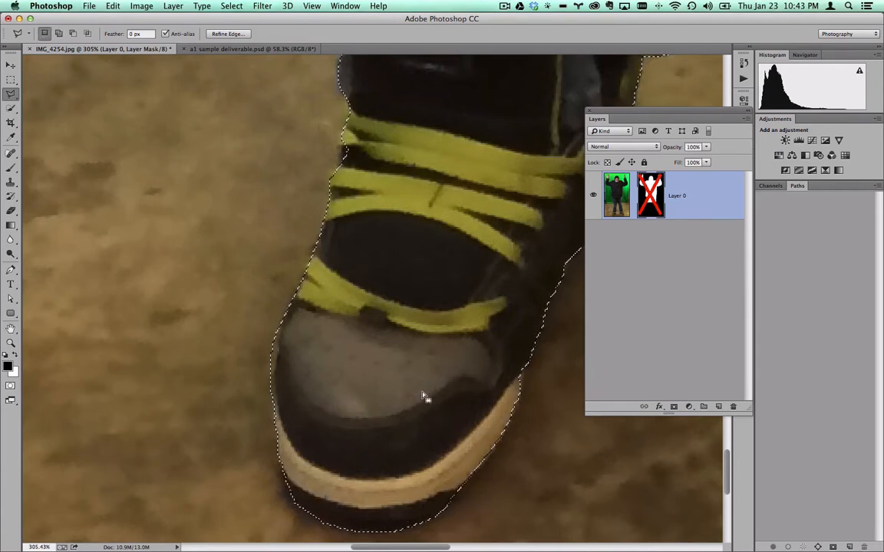
pyautogui.scroll(-4, 440, 368)
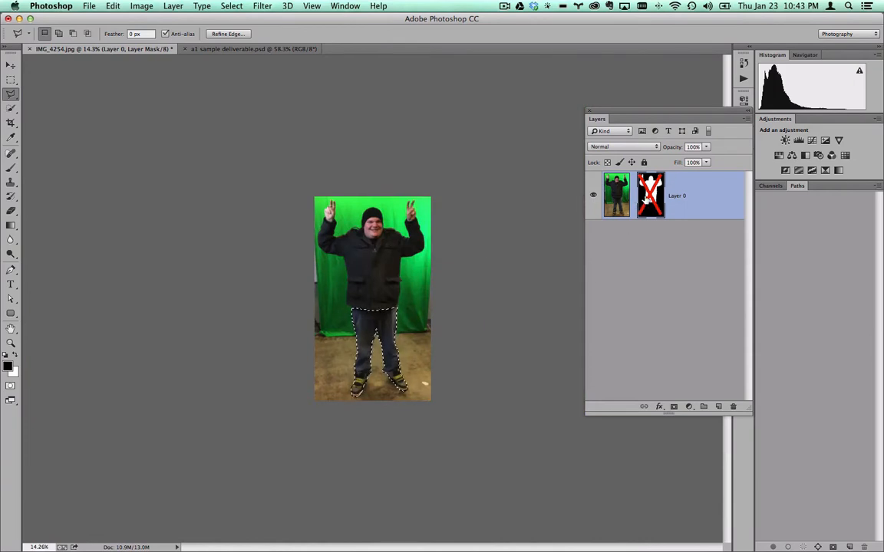
pyautogui.keyDown('shift'); pyautogui.click(650, 198); pyautogui.keyUp('shift')
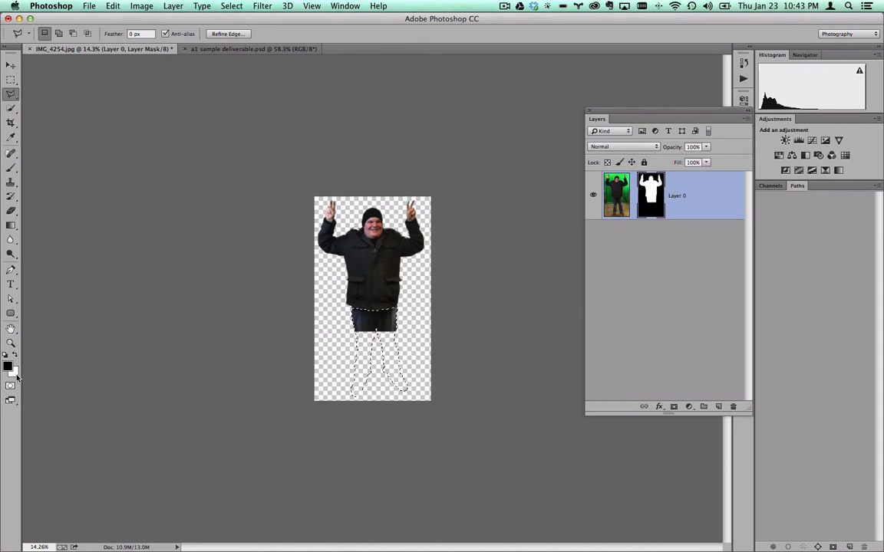
pyautogui.press('BackSpace')
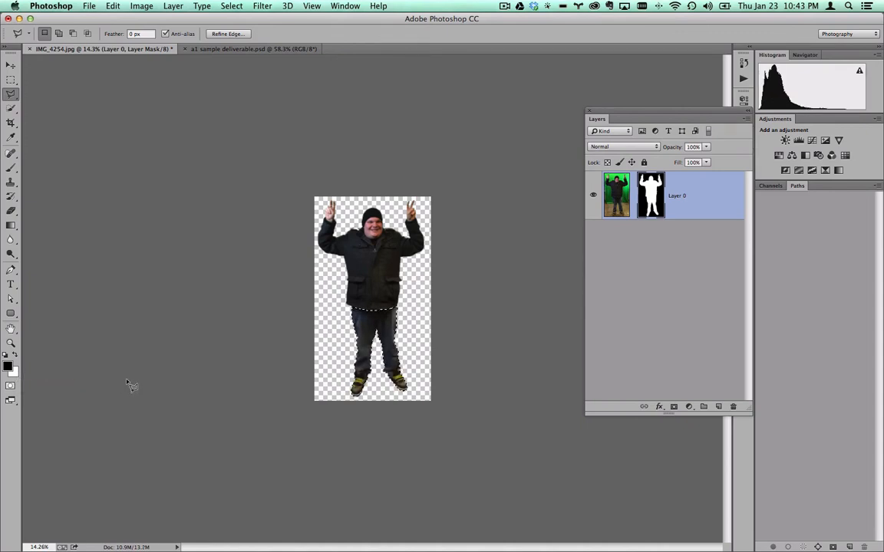
pyautogui.press('super+d')
pyautogui.press('super+0')
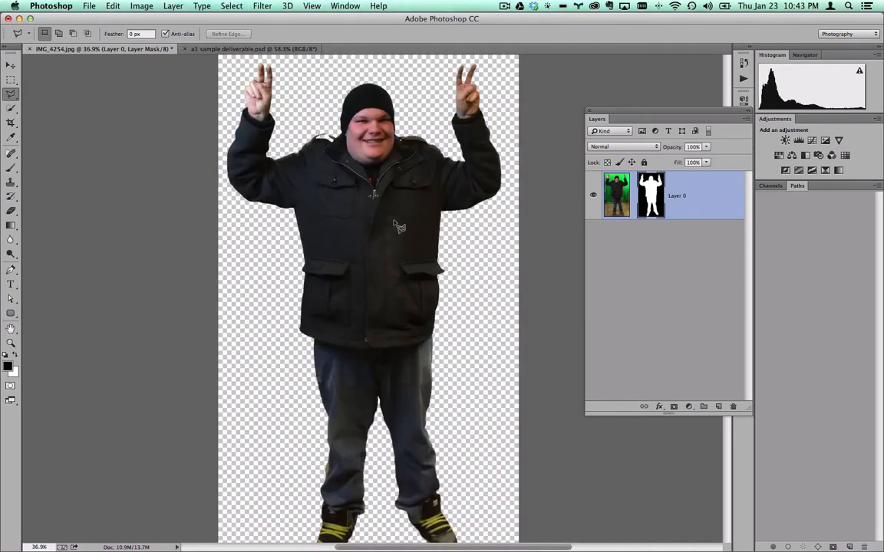
# Step: Check the cutout's edges around the head and shoulders, and open Refine Mask for Layer 0's mask
pyautogui.scroll(5, 388, 77)
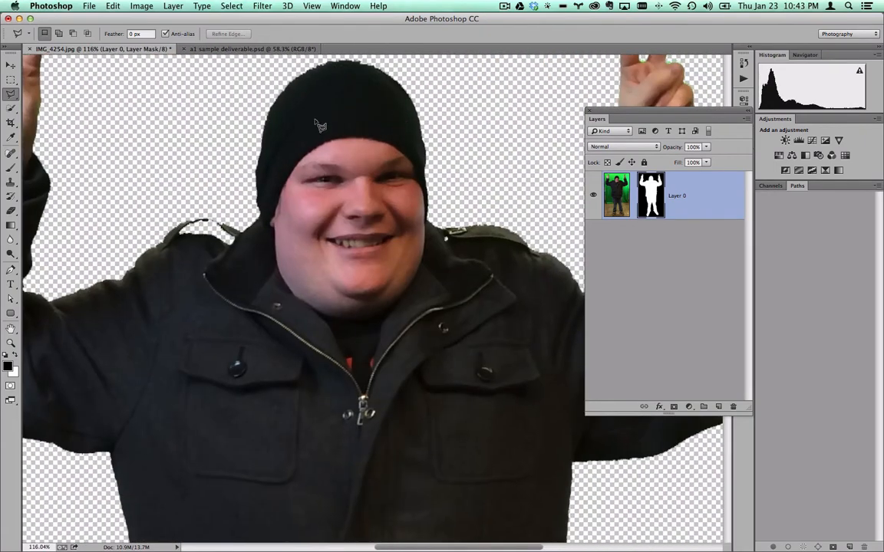
pyautogui.scroll(-4, 349, 335)
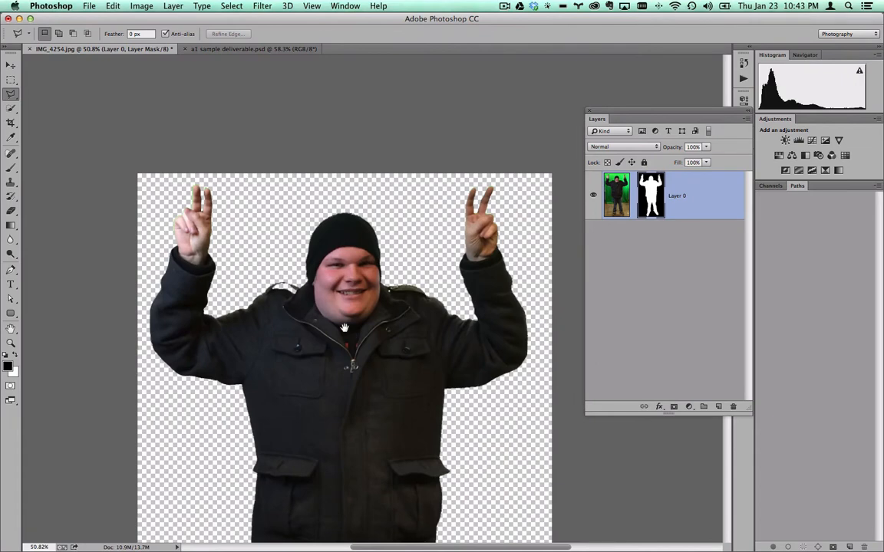
pyautogui.scroll(8, 344, 329)
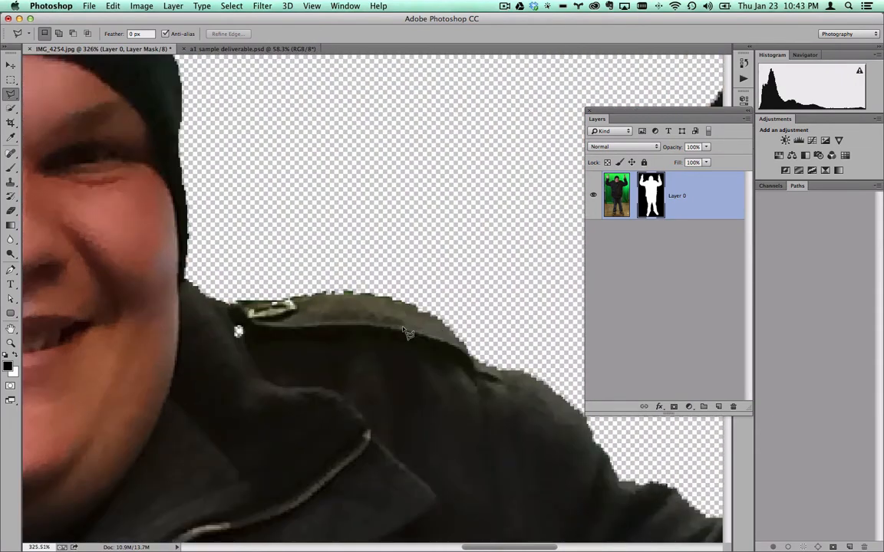
pyautogui.scroll(1, 407, 335)
pyautogui.scroll(-10, 461, 353)
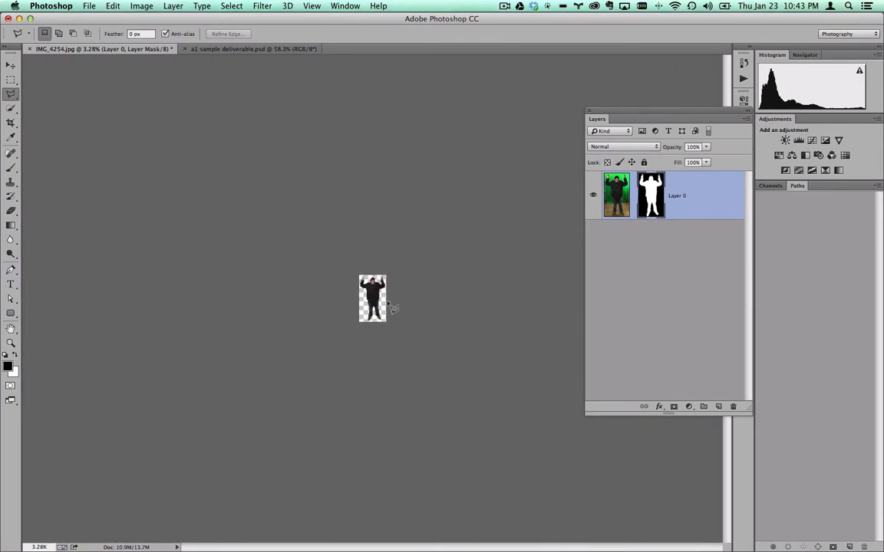
pyautogui.scroll(3, 383, 300)
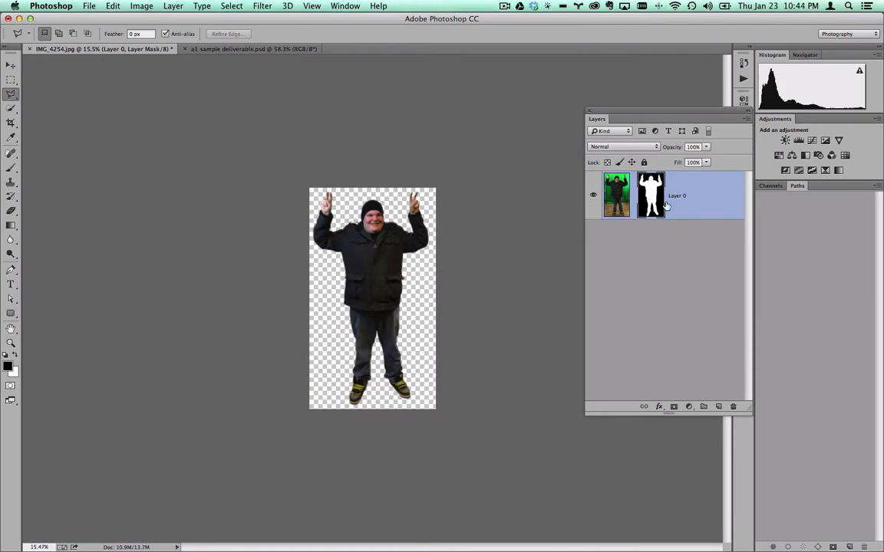
pyautogui.rightClick(654, 197)
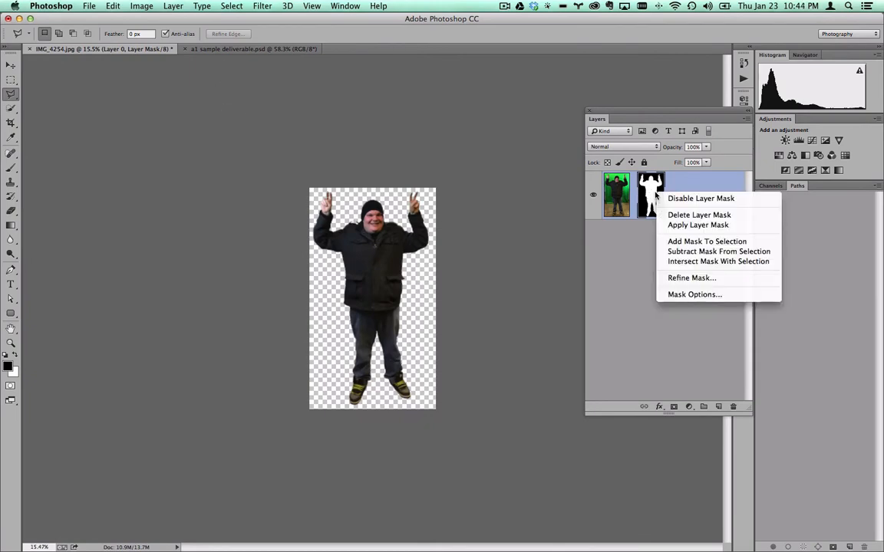
pyautogui.click(693, 280)
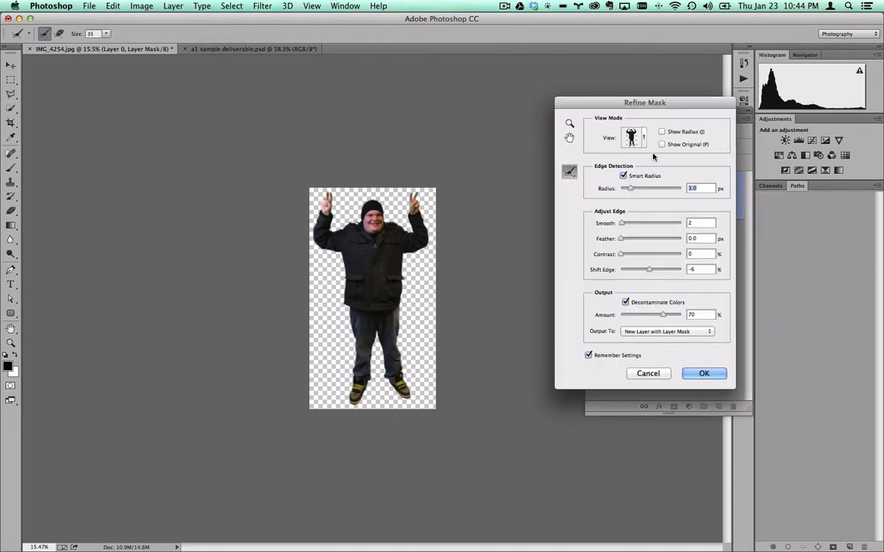
# Step: Set the edge detection radius to 1 px for refining the mask
pyautogui.scroll(6, 385, 136)
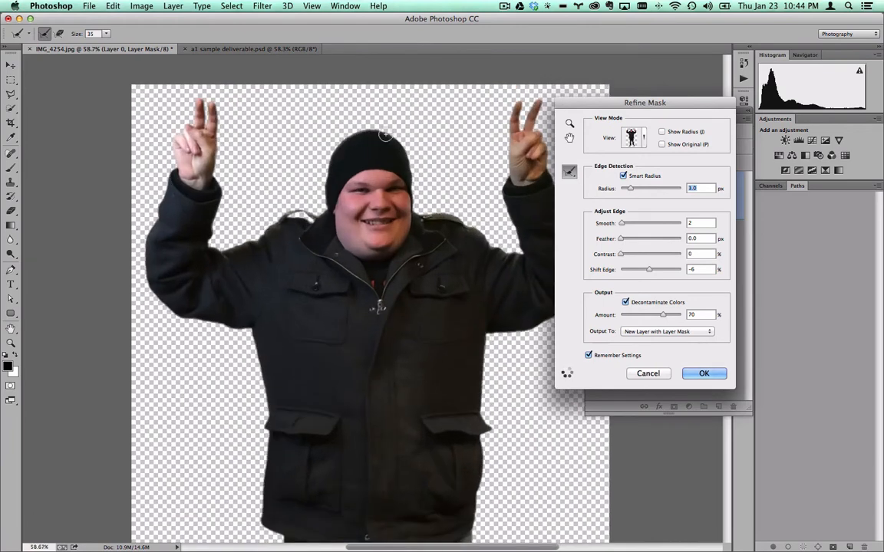
pyautogui.scroll(2, 262, 263)
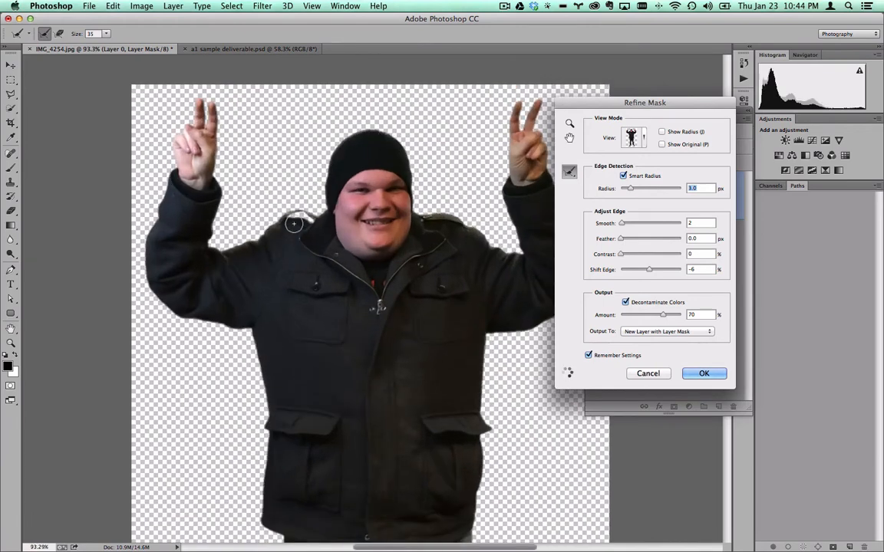
pyautogui.scroll(3, 491, 344)
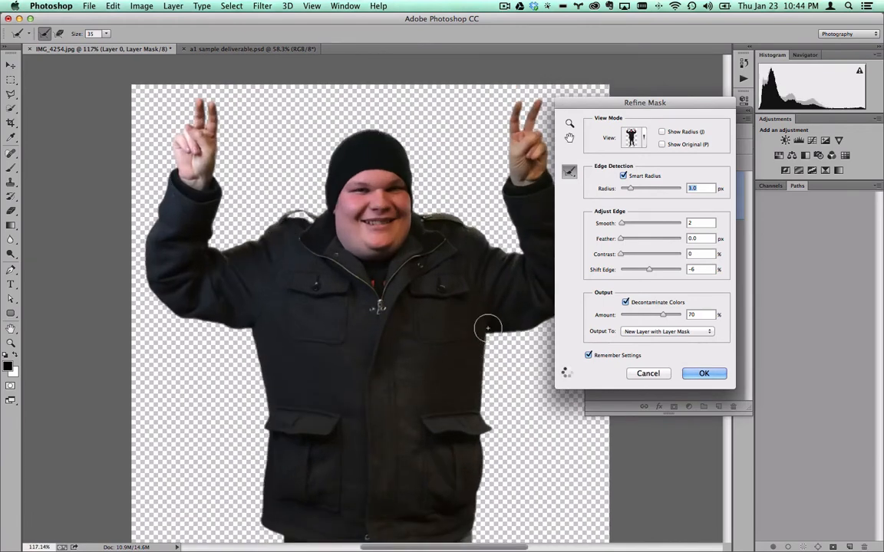
pyautogui.scroll(3, 501, 257)
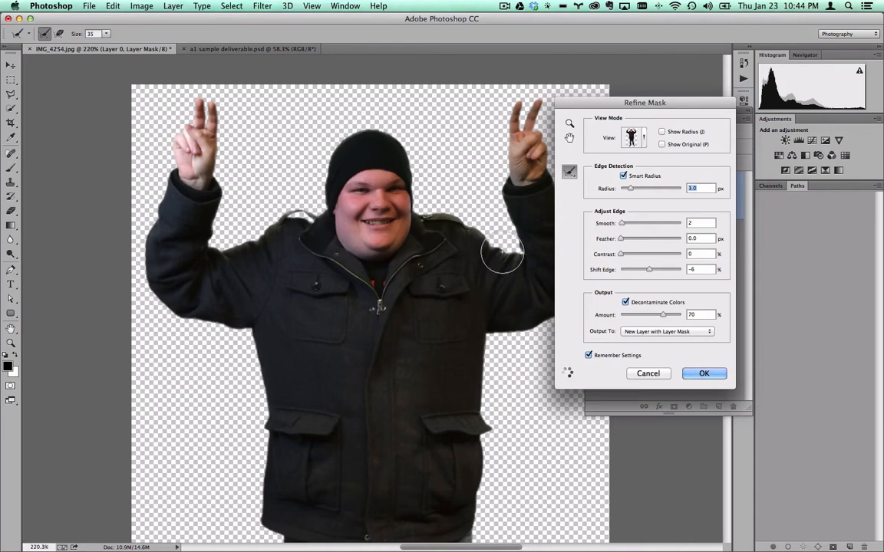
pyautogui.scroll(2, 500, 254)
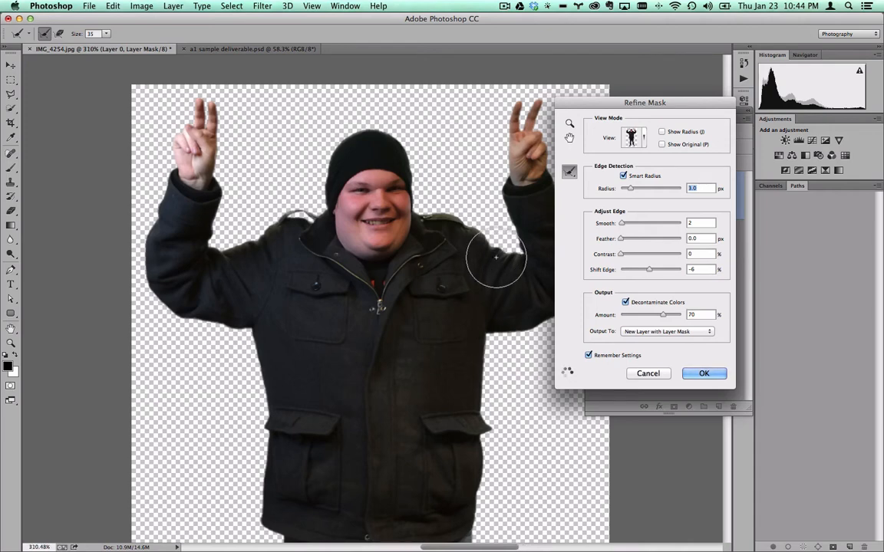
pyautogui.scroll(1, 495, 258)
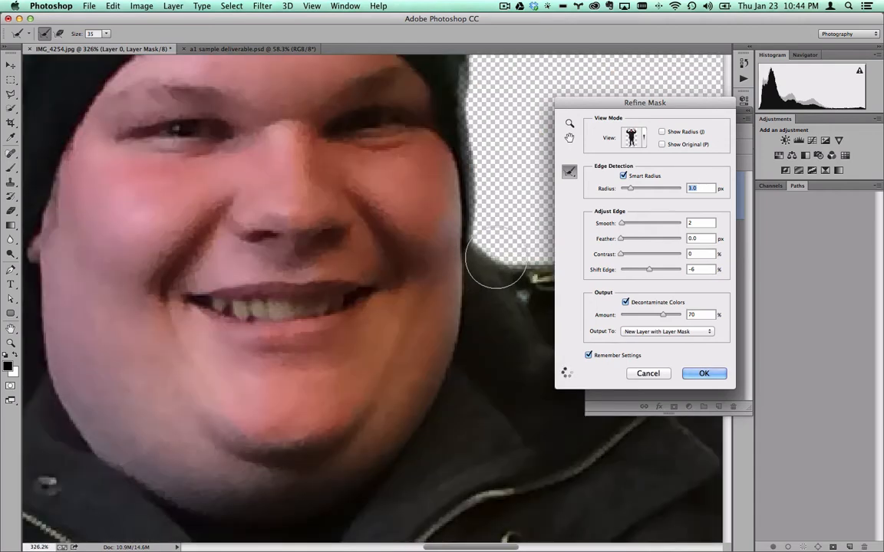
pyautogui.scroll(-4, 495, 265)
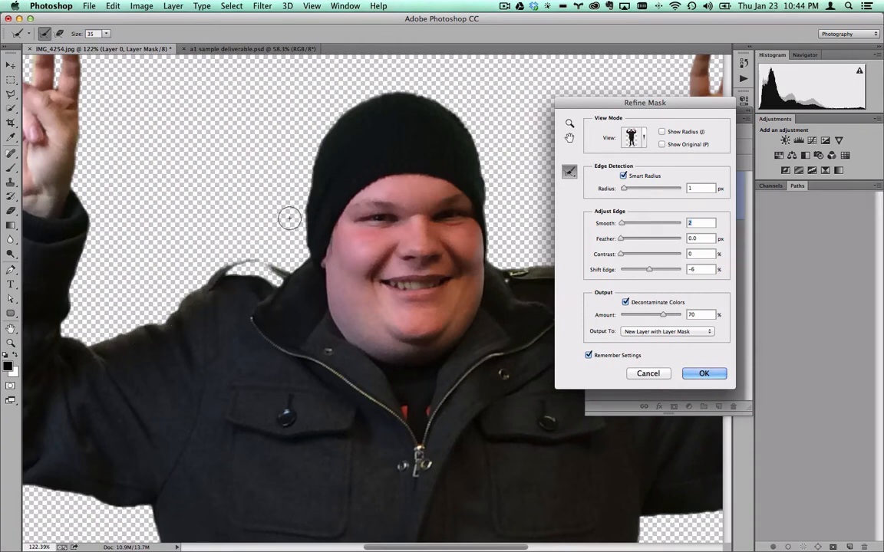
# Step: Enlarge the Refine Radius brush to 60 and brush over the loose strap on the left-hand shoulder
pyautogui.moveTo(117, 146); pyautogui.dragTo(339, 113)
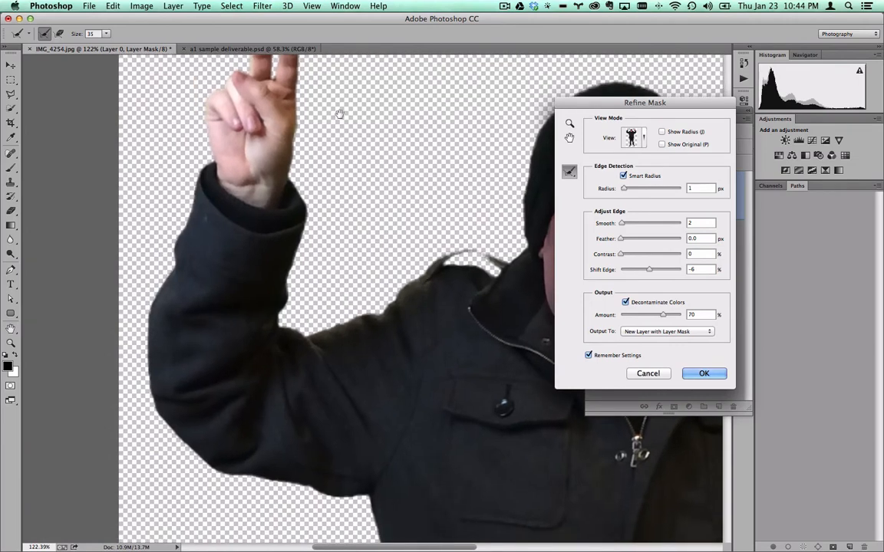
pyautogui.moveTo(381, 260); pyautogui.dragTo(92, 37)
pyautogui.moveTo(199, 152); pyautogui.dragTo(15, 96)
pyautogui.moveTo(396, 173); pyautogui.dragTo(326, 386)
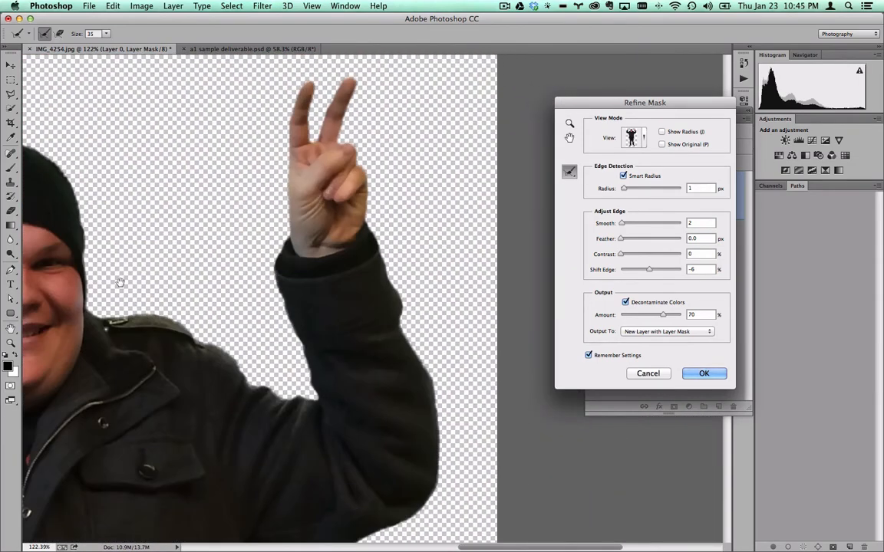
pyautogui.press(']')
pyautogui.press(']')
pyautogui.press(']')
pyautogui.press(']')
pyautogui.moveTo(97, 224); pyautogui.dragTo(252, 211)
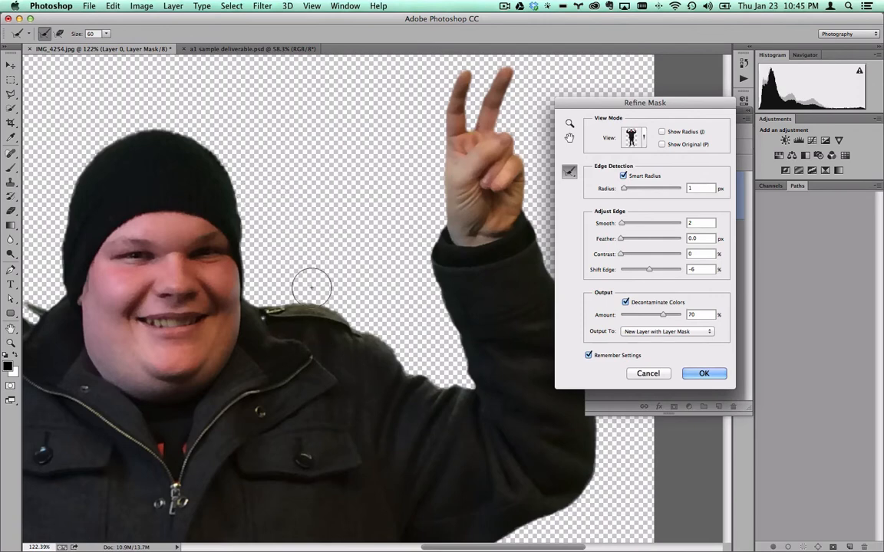
pyautogui.moveTo(276, 283); pyautogui.dragTo(476, 242)
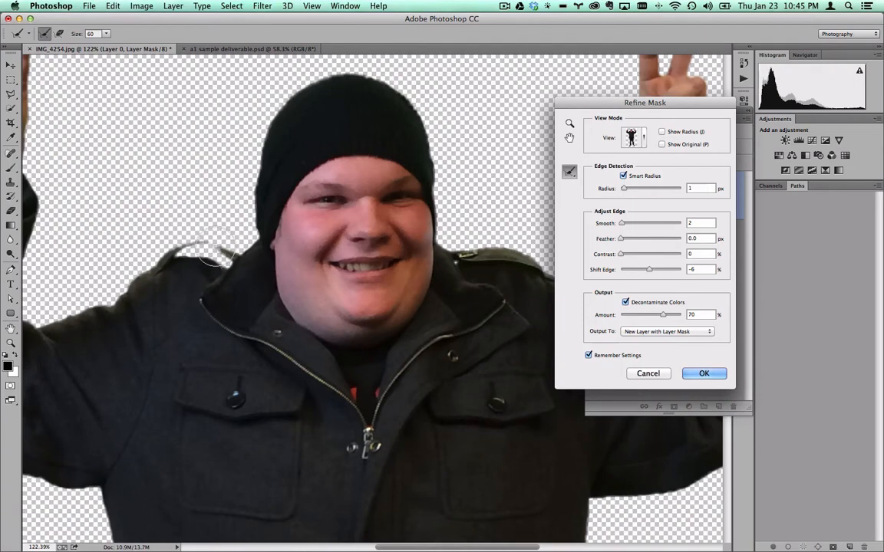
pyautogui.moveTo(221, 250)
pyautogui.mouseDown()
pyautogui.moveTo(190, 230)
pyautogui.moveTo(170, 230)
pyautogui.moveTo(157, 234)
pyautogui.moveTo(162, 262)
pyautogui.mouseUp()
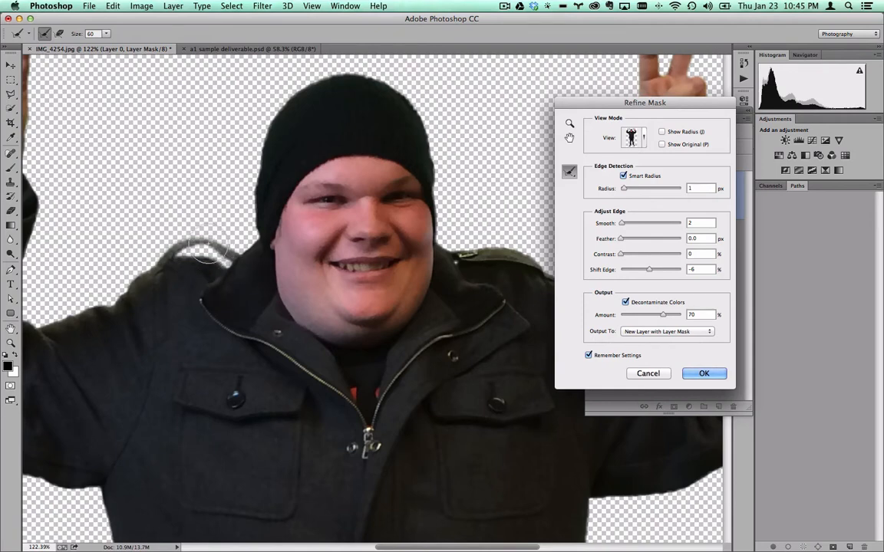
pyautogui.scroll(-1, 207, 251)
pyautogui.moveTo(206, 250); pyautogui.dragTo(198, 220)
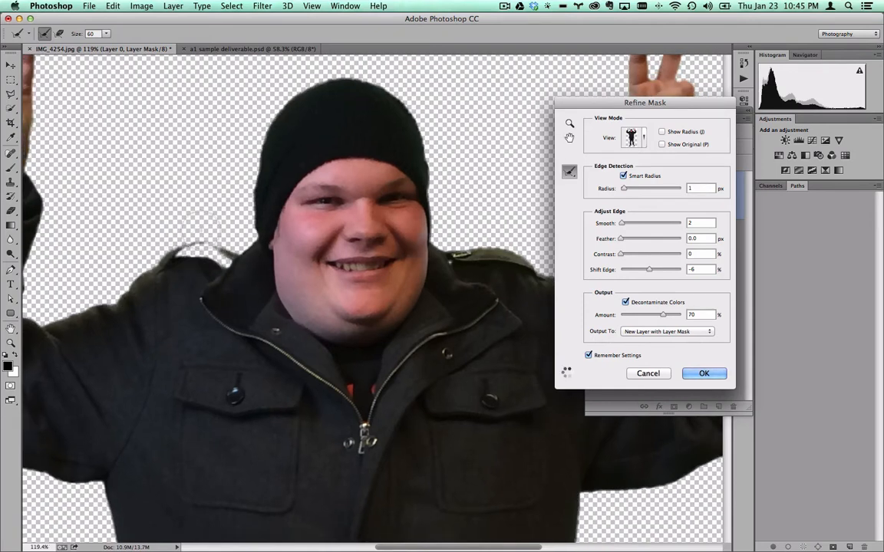
# Step: Erase the refinement around the strap on the left-hand shoulder
pyautogui.press('alt')
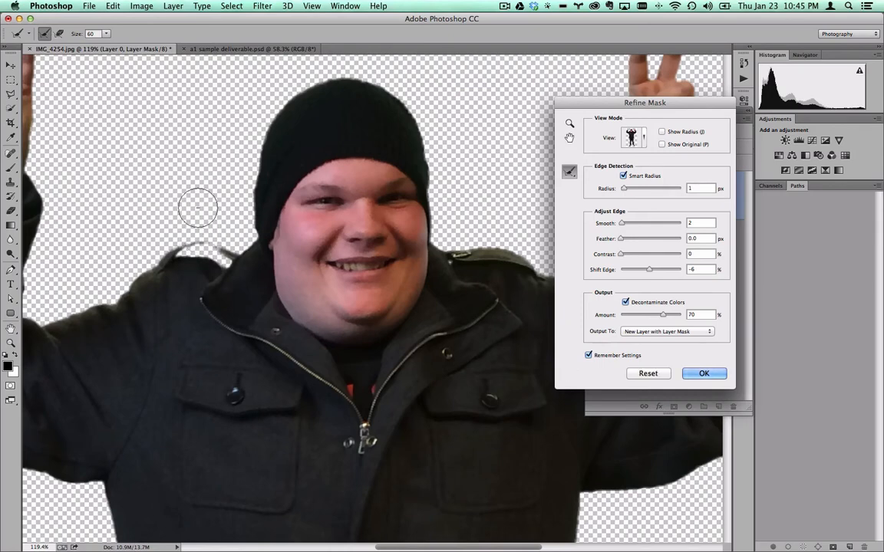
pyautogui.moveTo(198, 207)
pyautogui.mouseDown()
pyautogui.moveTo(207, 233)
pyautogui.moveTo(231, 255)
pyautogui.moveTo(192, 247)
pyautogui.moveTo(162, 269)
pyautogui.mouseUp()
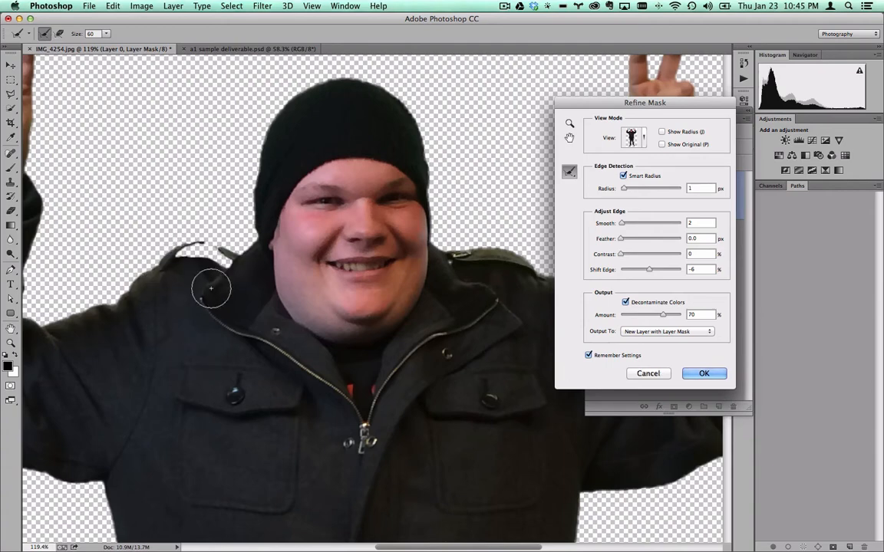
pyautogui.scroll(2, 181, 252)
pyautogui.scroll(-2, 181, 251)
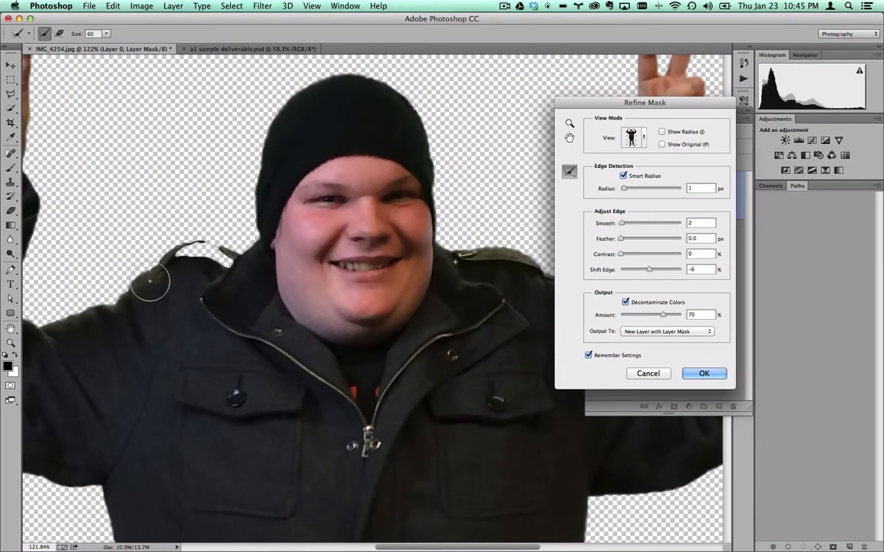
pyautogui.scroll(-2, 149, 283)
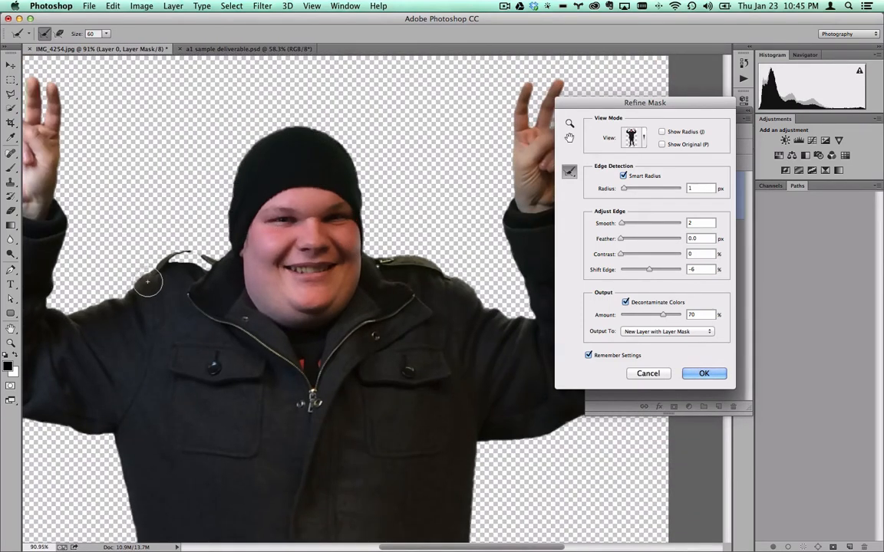
# Step: Work the refine and erase brushes along the left-hand shoulder and upper sleeve, and refine the right-hand shoulder's edge
pyautogui.moveTo(142, 273)
pyautogui.mouseDown()
pyautogui.moveTo(89, 318)
pyautogui.moveTo(51, 320)
pyautogui.moveTo(47, 296)
pyautogui.mouseUp()
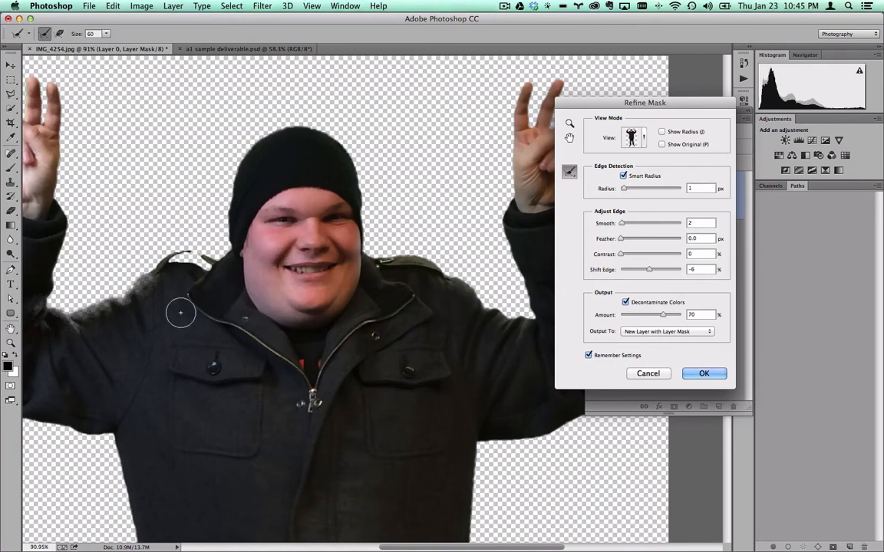
pyautogui.moveTo(146, 278); pyautogui.dragTo(145, 279)
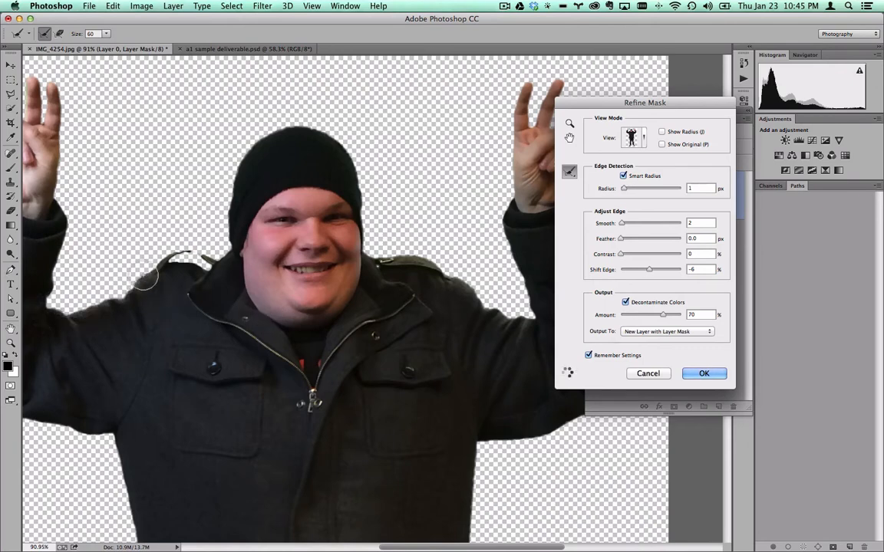
pyautogui.press('alt')
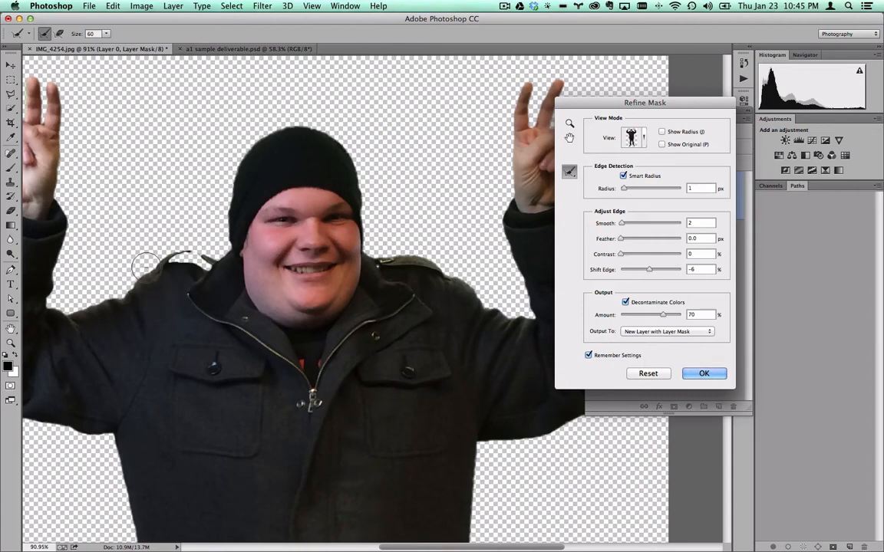
pyautogui.moveTo(147, 268)
pyautogui.mouseDown()
pyautogui.moveTo(153, 275)
pyautogui.moveTo(115, 301)
pyautogui.moveTo(56, 313)
pyautogui.mouseUp()
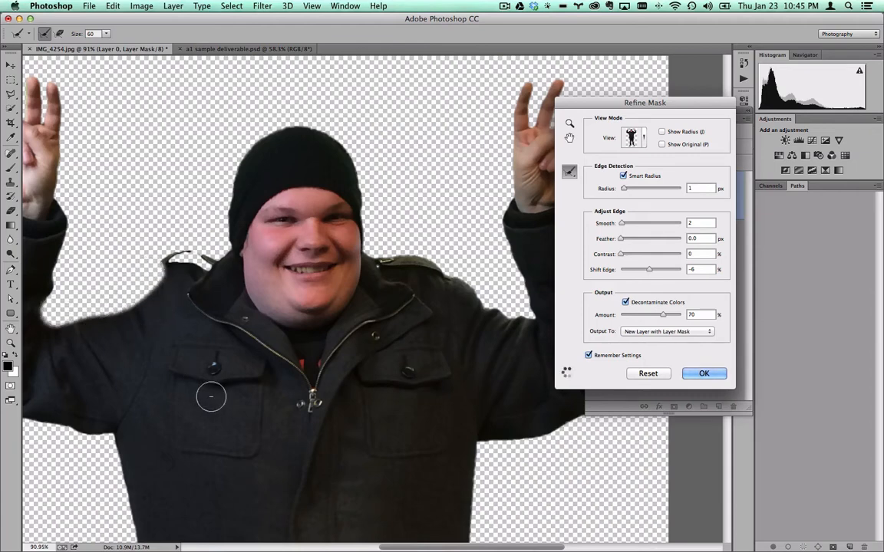
pyautogui.press('alt')
pyautogui.moveTo(396, 253)
pyautogui.mouseDown()
pyautogui.moveTo(437, 265)
pyautogui.moveTo(481, 302)
pyautogui.mouseUp()
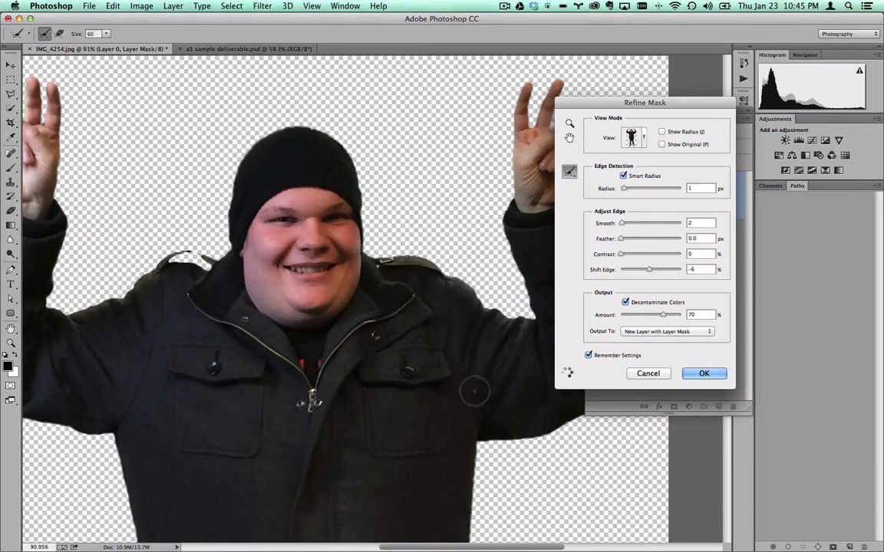
# Step: Try brushing the outer edge of the left-hand raised hand's fingers to remove the green fringe, and undo the stroke
pyautogui.press('space')
pyautogui.moveTo(362, 420); pyautogui.dragTo(508, 366)
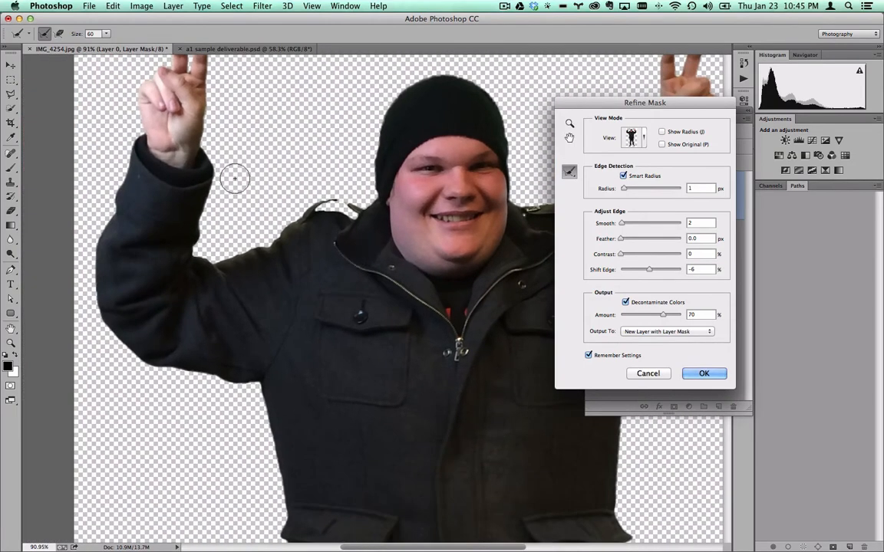
pyautogui.press('space')
pyautogui.moveTo(237, 192)
pyautogui.mouseDown()
pyautogui.moveTo(284, 302)
pyautogui.moveTo(287, 261)
pyautogui.mouseUp()
pyautogui.press('space')
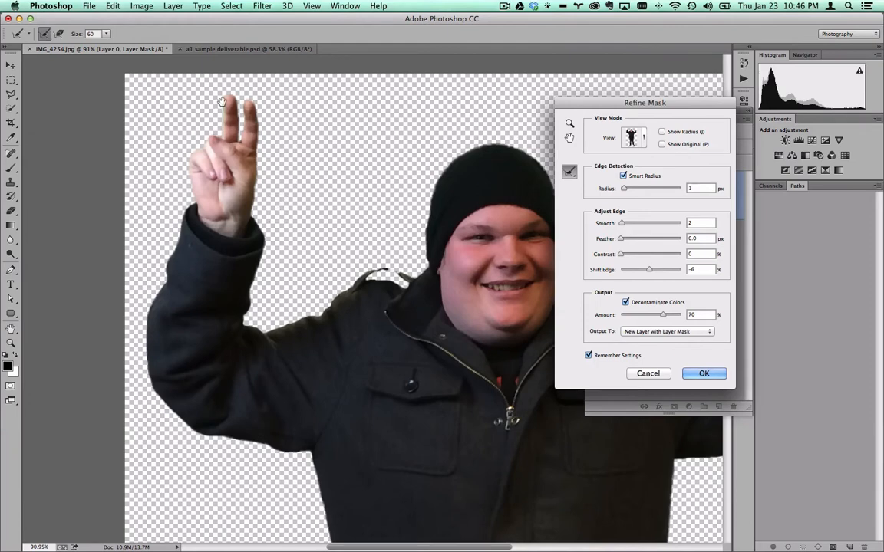
pyautogui.keyDown('super'); pyautogui.click(222, 102); pyautogui.keyUp('super')
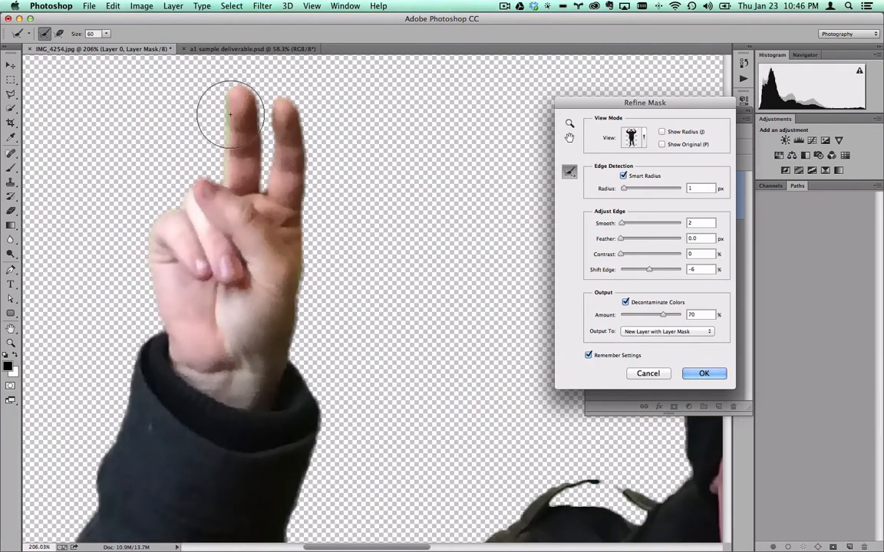
pyautogui.moveTo(228, 117); pyautogui.dragTo(225, 176)
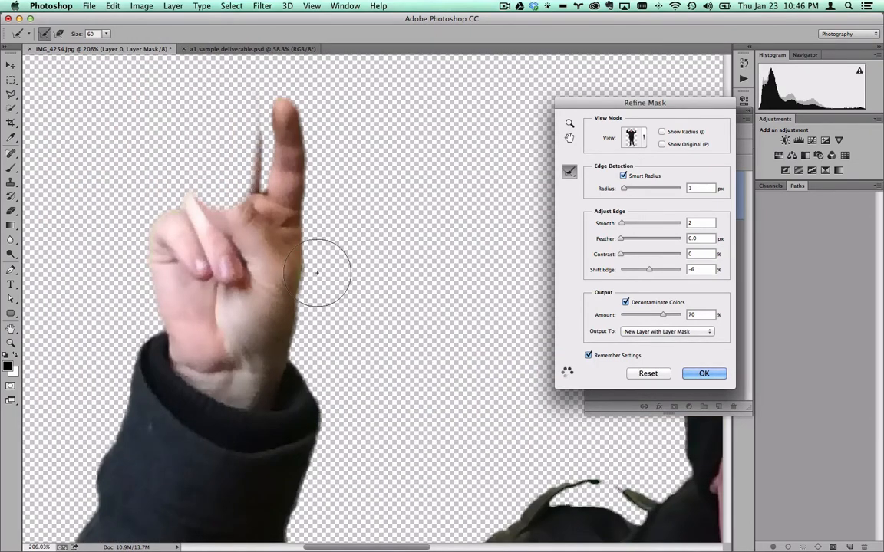
pyautogui.press('super+z')
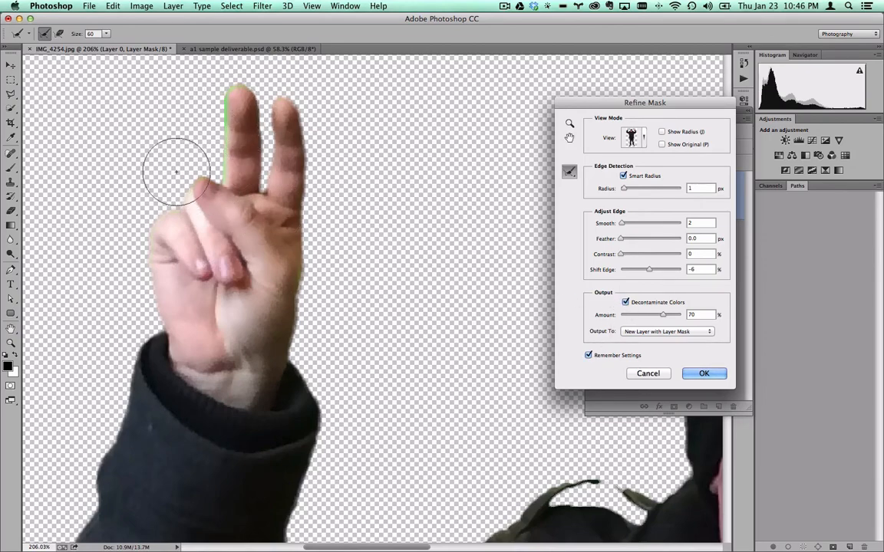
# Step: Examine the cutout's edges along the left-hand sleeve and the jacket's side, and look over the whole figure
pyautogui.moveTo(213, 452); pyautogui.dragTo(345, 81)
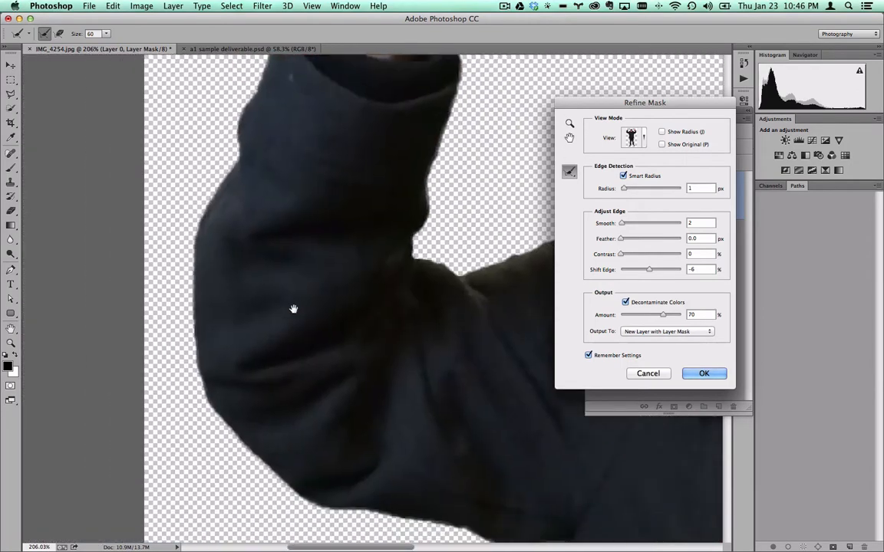
pyautogui.moveTo(211, 316)
pyautogui.mouseDown()
pyautogui.moveTo(172, 173)
pyautogui.moveTo(103, 142)
pyautogui.mouseUp()
pyautogui.moveTo(365, 267); pyautogui.dragTo(314, 189)
pyautogui.press('super+minus')
pyautogui.press('super+minus')
pyautogui.press('super+minus')
pyautogui.press('super+minus')
pyautogui.press('super+minus')
pyautogui.press('super+minus')
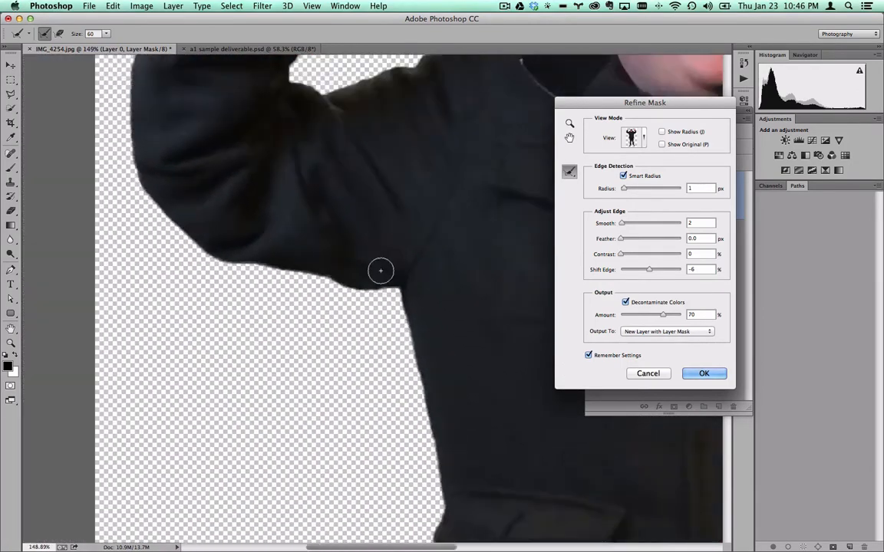
pyautogui.press('super+0')
pyautogui.scroll(2, 408, 458)
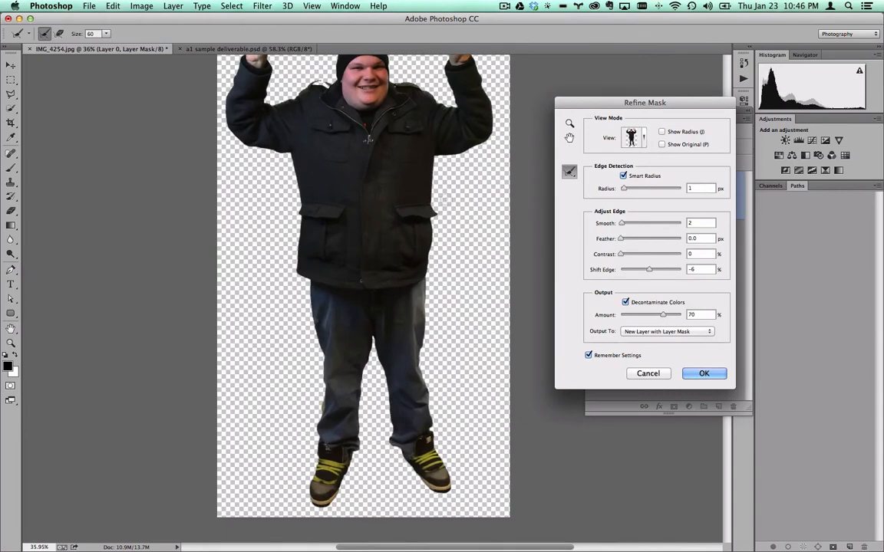
# Step: Work the refine and erase brushes along both edges of the left-hand shoe and its trouser cuff
pyautogui.scroll(1, 460, 134)
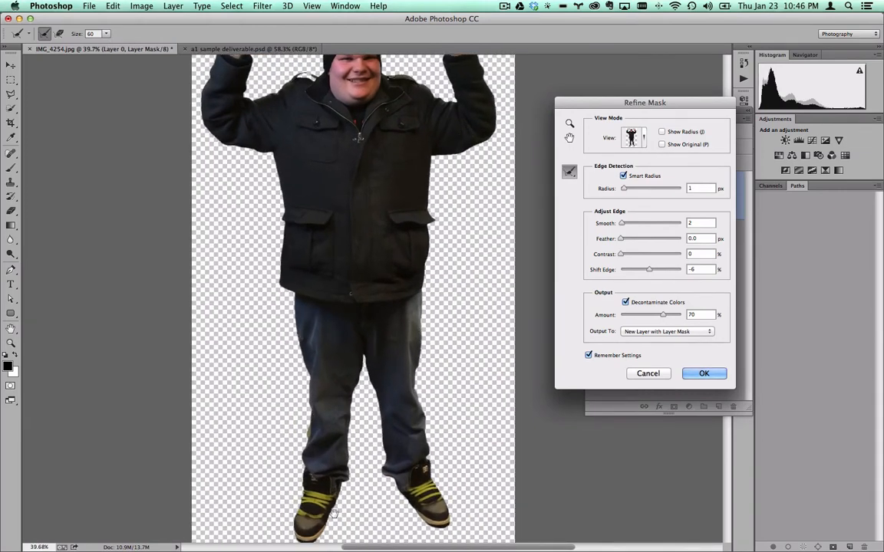
pyautogui.scroll(8, 330, 508)
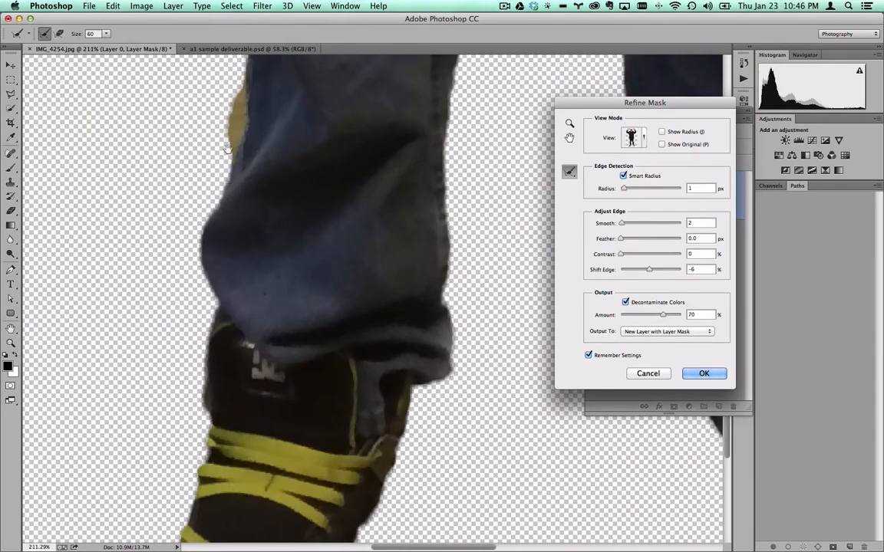
pyautogui.moveTo(243, 141); pyautogui.dragTo(253, 120)
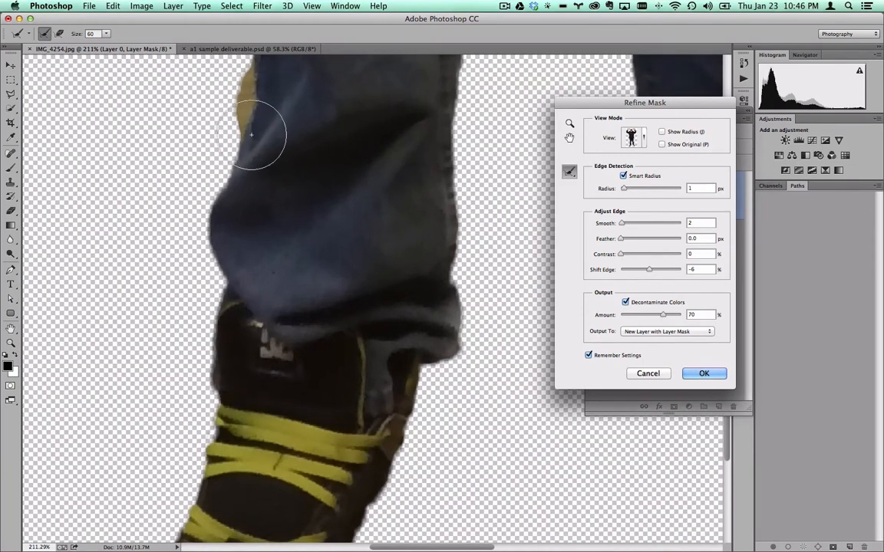
pyautogui.scroll(-5, 369, 274)
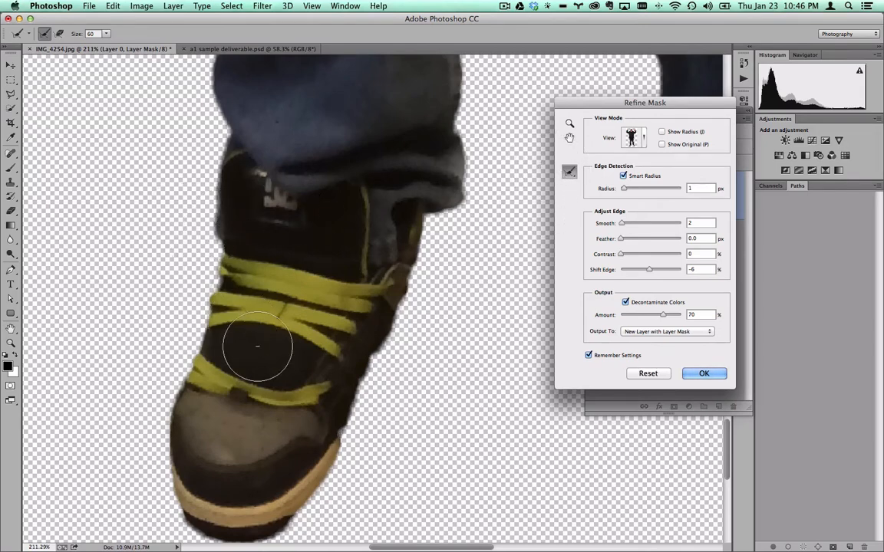
pyautogui.moveTo(222, 175)
pyautogui.mouseDown()
pyautogui.moveTo(210, 299)
pyautogui.moveTo(165, 460)
pyautogui.mouseUp()
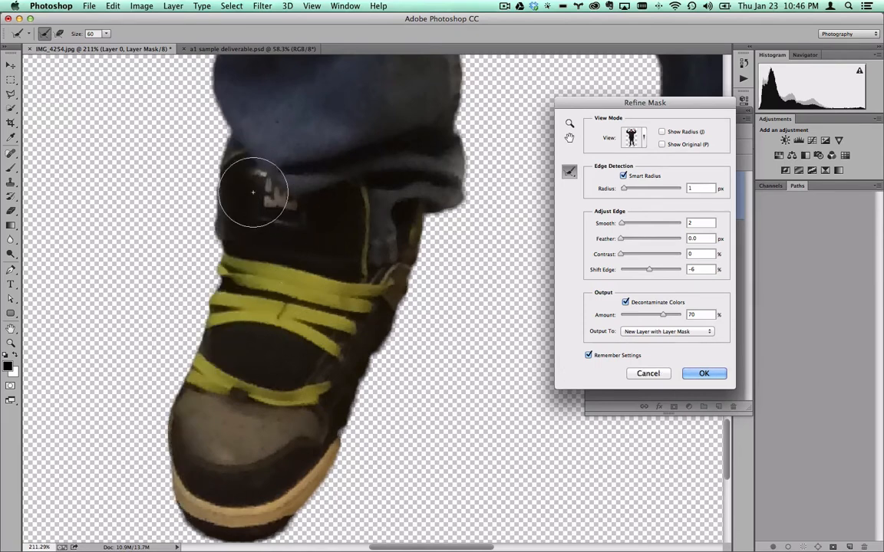
pyautogui.moveTo(422, 221)
pyautogui.mouseDown()
pyautogui.moveTo(428, 257)
pyautogui.moveTo(322, 510)
pyautogui.moveTo(186, 527)
pyautogui.moveTo(145, 512)
pyautogui.moveTo(259, 533)
pyautogui.mouseUp()
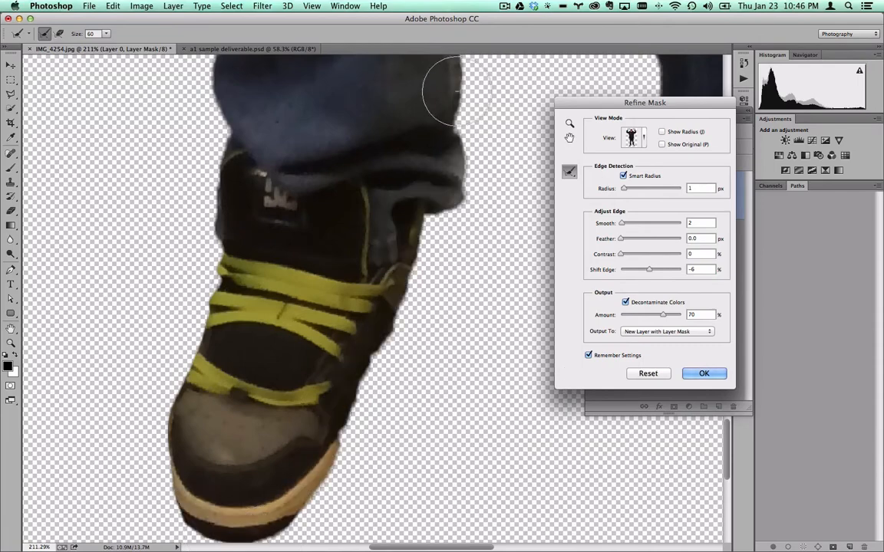
pyautogui.moveTo(456, 91); pyautogui.dragTo(459, 202)
# Step: Brush the mask edge around the right-hand trouser cuff and shoe
pyautogui.scroll(-5, 446, 291)
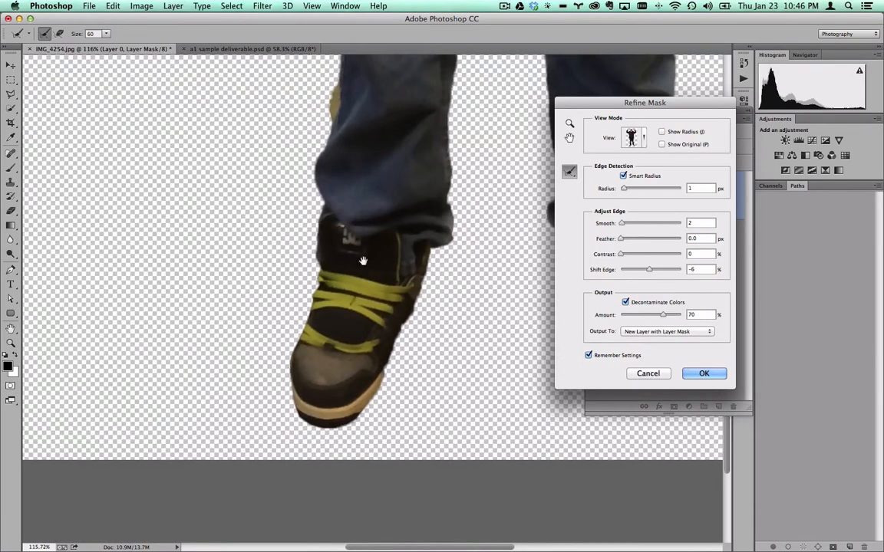
pyautogui.moveTo(363, 260); pyautogui.dragTo(196, 245)
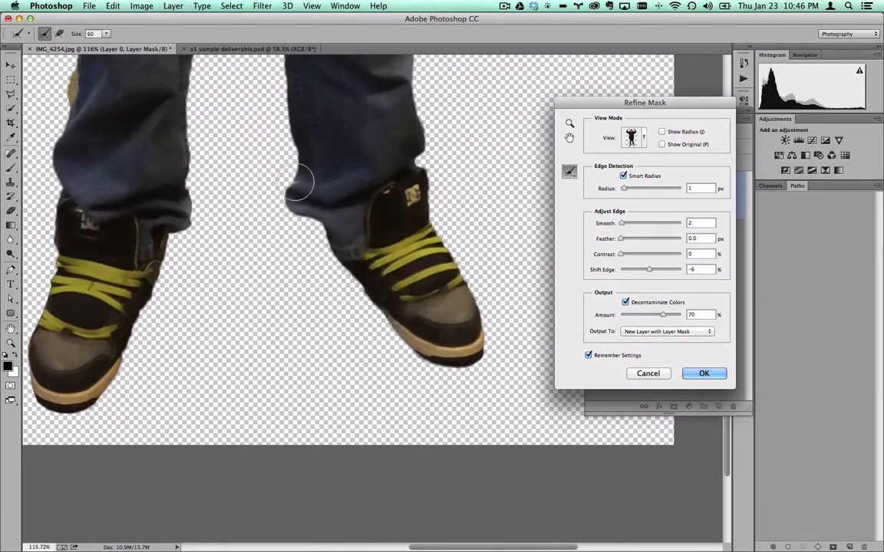
pyautogui.moveTo(294, 162)
pyautogui.mouseDown()
pyautogui.moveTo(292, 197)
pyautogui.moveTo(380, 318)
pyautogui.moveTo(417, 387)
pyautogui.moveTo(461, 387)
pyautogui.moveTo(372, 341)
pyautogui.moveTo(454, 387)
pyautogui.moveTo(450, 375)
pyautogui.moveTo(474, 370)
pyautogui.moveTo(480, 322)
pyautogui.moveTo(425, 180)
pyautogui.moveTo(419, 114)
pyautogui.mouseUp()
pyautogui.press('alt')
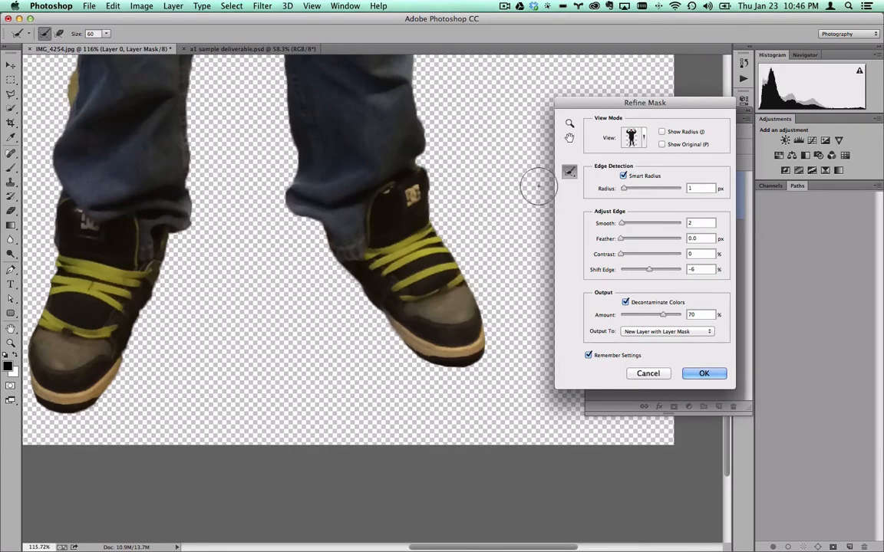
# Step: Check the cutout's edges on the legs, the whole figure and the left-hand raised hand
pyautogui.press('space')
pyautogui.moveTo(487, 168); pyautogui.dragTo(500, 422)
pyautogui.moveTo(173, 294); pyautogui.dragTo(251, 298)
pyautogui.press('super+0')
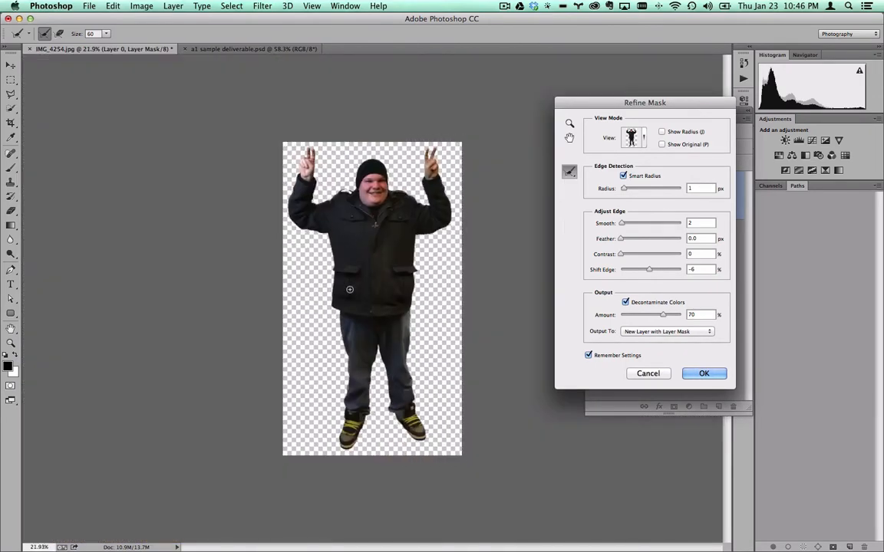
pyautogui.scroll(5, 351, 285)
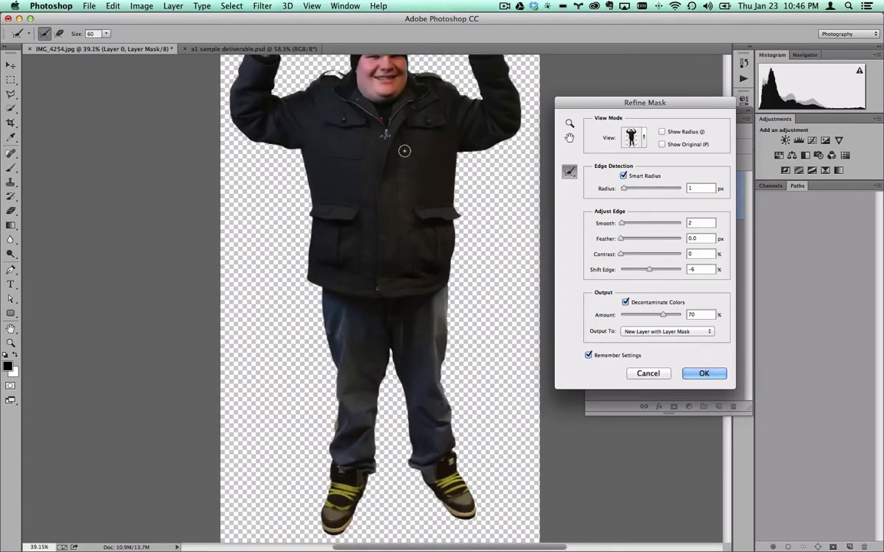
pyautogui.scroll(5, 301, 192)
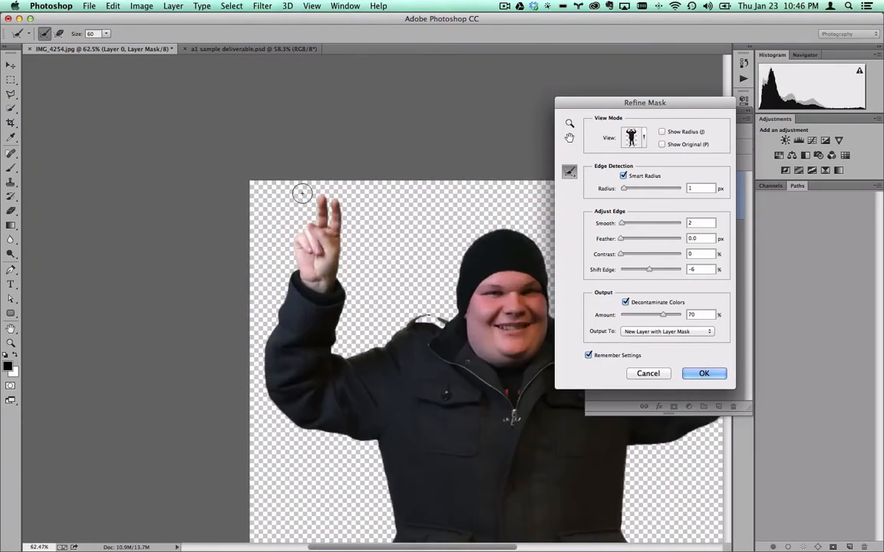
# Step: Set the colour decontamination amount to 60% and output the refined mask to a new layer with layer mask
pyautogui.scroll(5, 301, 193)
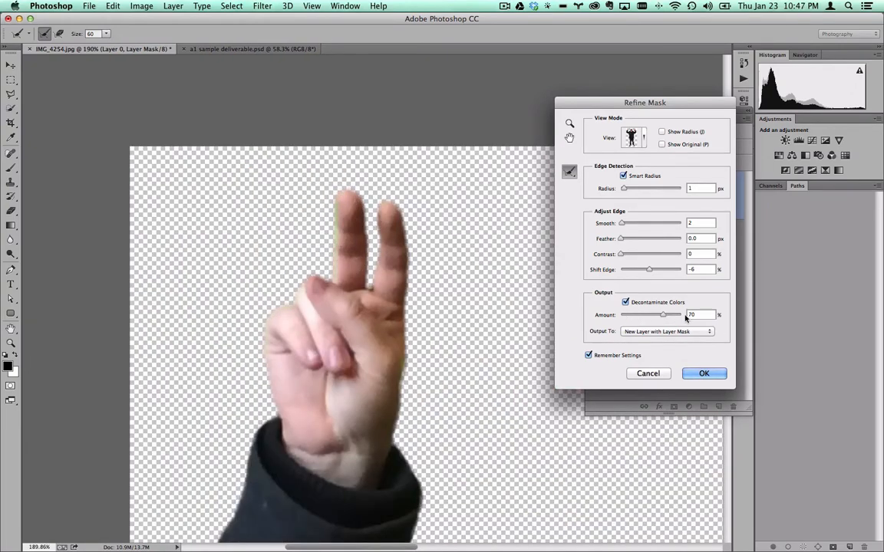
pyautogui.moveTo(663, 315); pyautogui.dragTo(670, 316)
pyautogui.write('60')
pyautogui.scroll(-5, 449, 343)
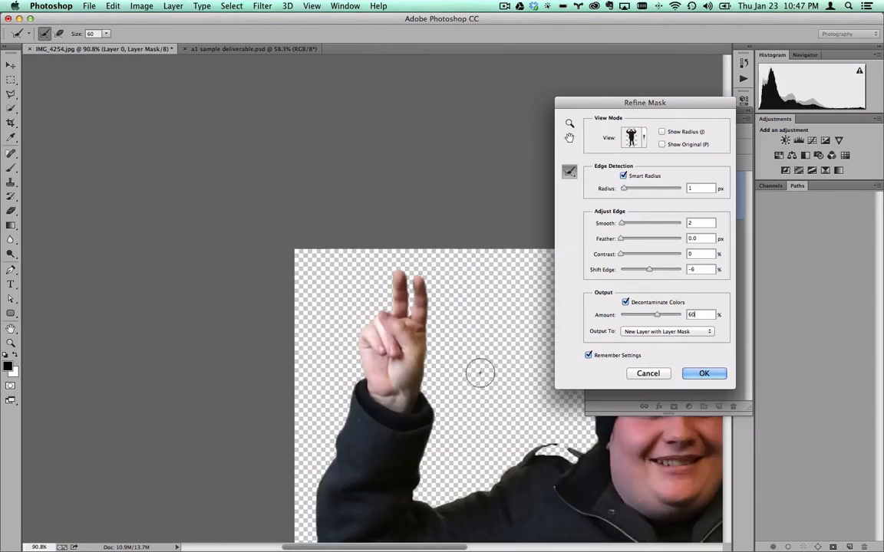
pyautogui.click(704, 374)
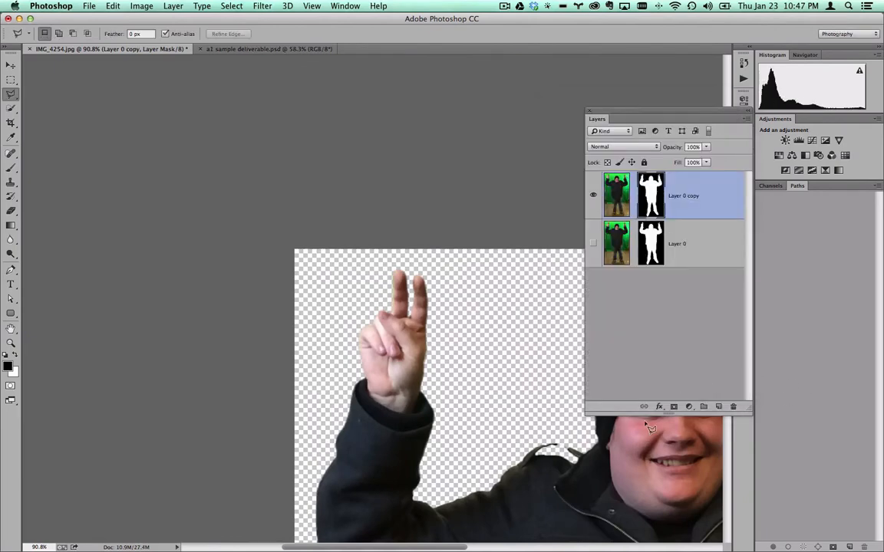
# Step: Examine the leftover floor patch beside the left-hand trouser leg, comparing it with the layer mask disabled and enabled
pyautogui.moveTo(511, 428); pyautogui.dragTo(388, 134)
pyautogui.scroll(5, 398, 313)
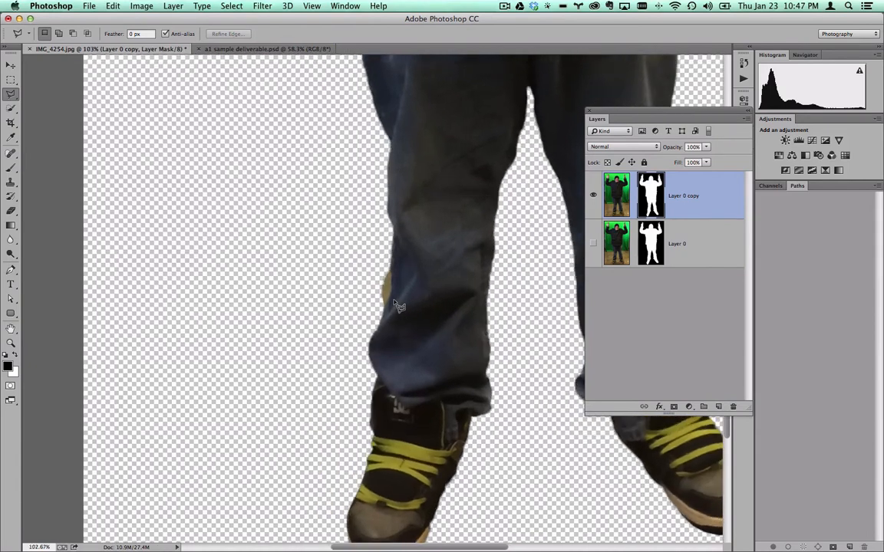
pyautogui.scroll(1, 409, 281)
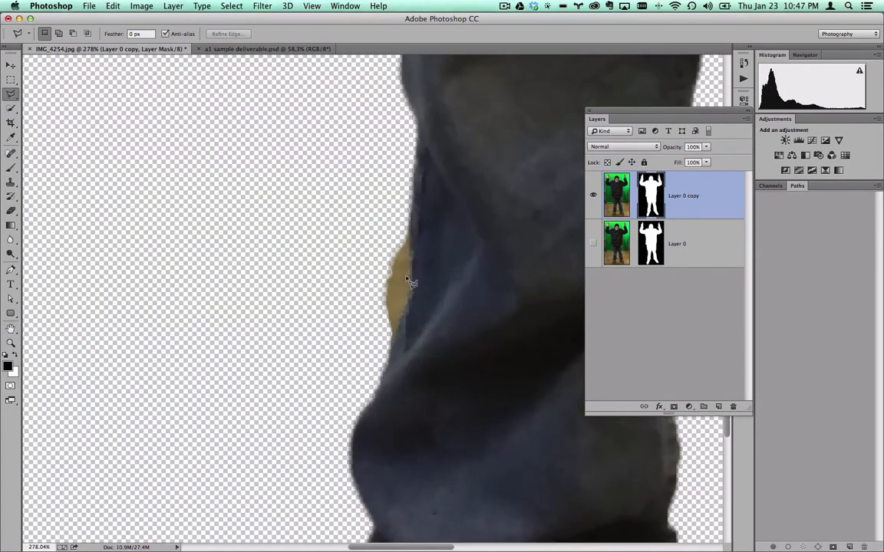
pyautogui.rightClick(655, 197)
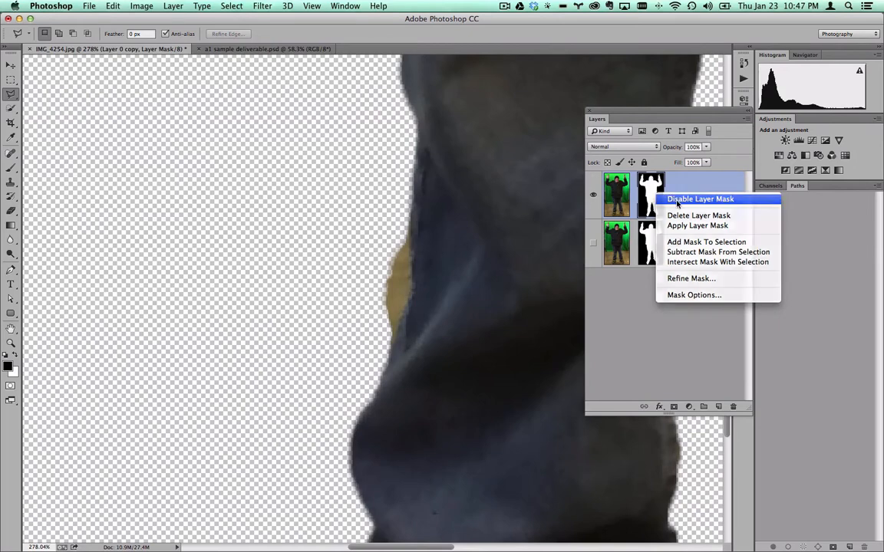
pyautogui.click(676, 200)
pyautogui.rightClick(652, 194)
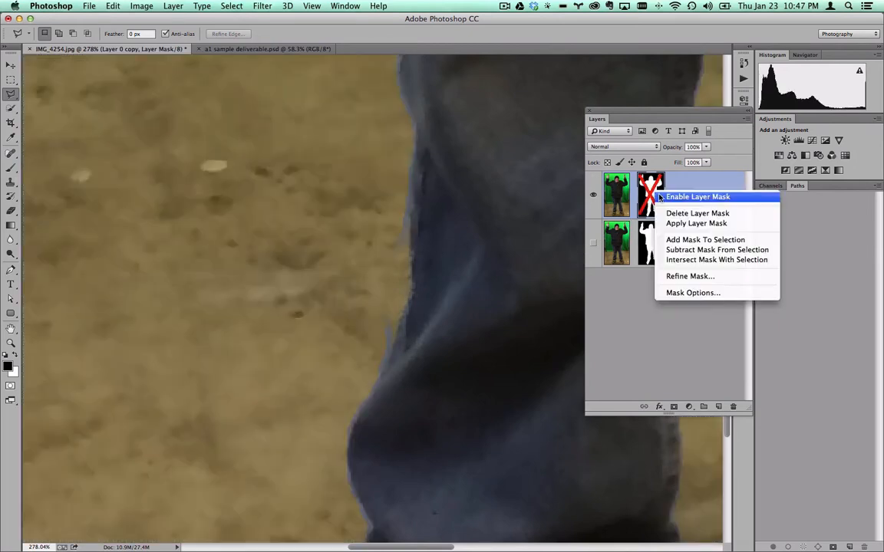
pyautogui.click(705, 196)
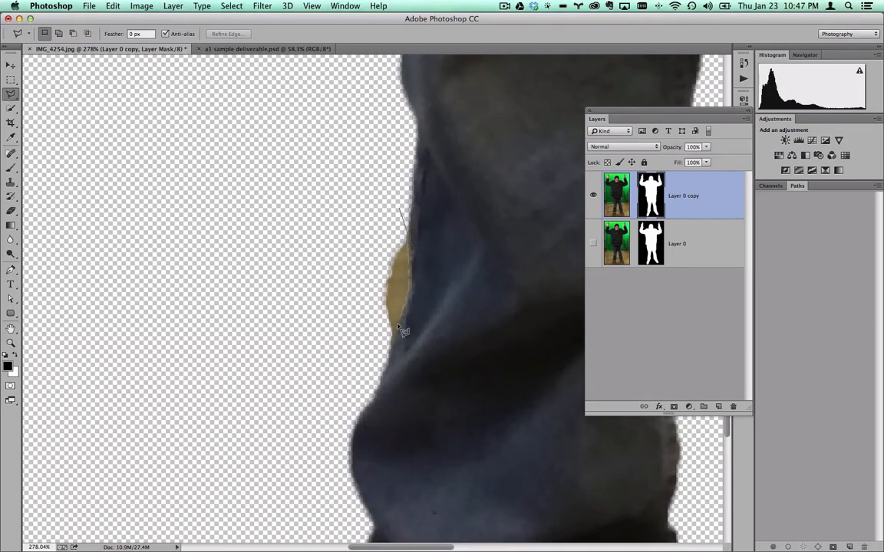
# Step: Try removing the floor patch by outlining it with the Polygonal Lasso and filling the mask with black, and undo it
pyautogui.click(356, 363)
pyautogui.click(366, 204)
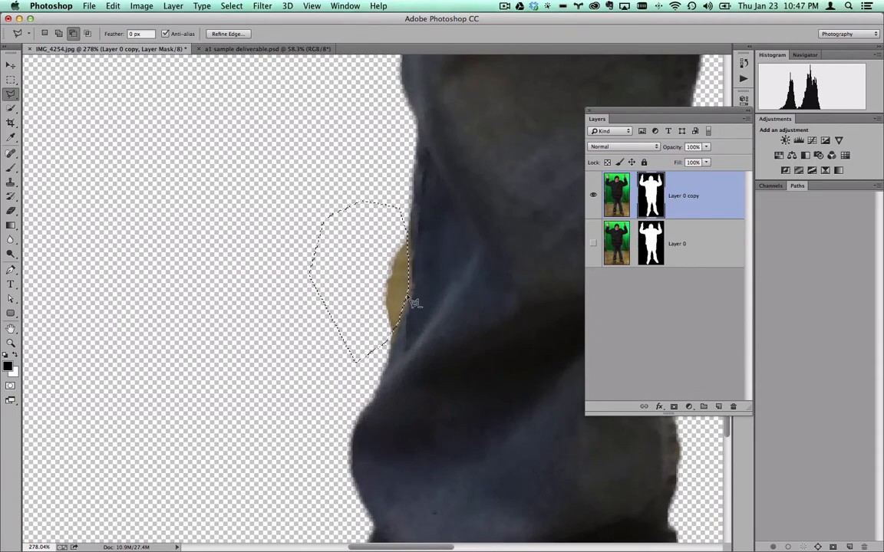
pyautogui.hotkey('alt', 'BackSpace')
pyautogui.press('super+d')
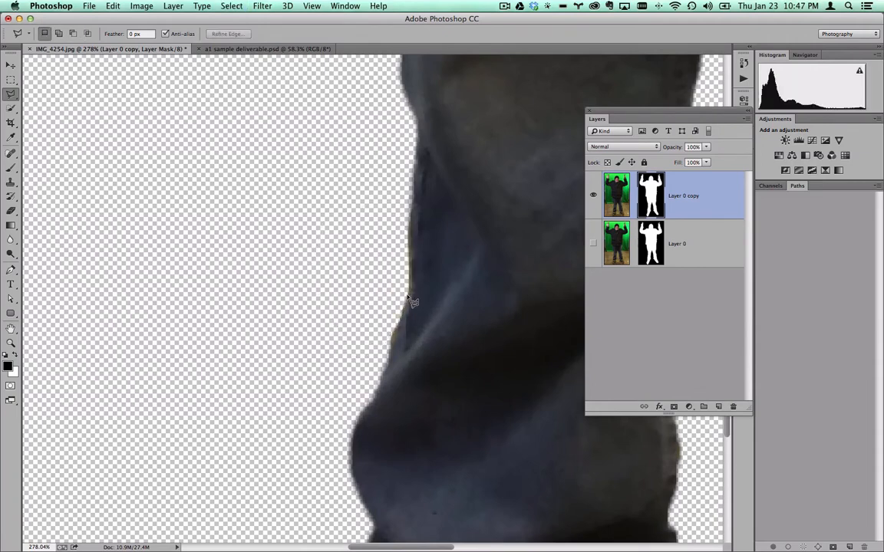
pyautogui.press('super+alt+z')
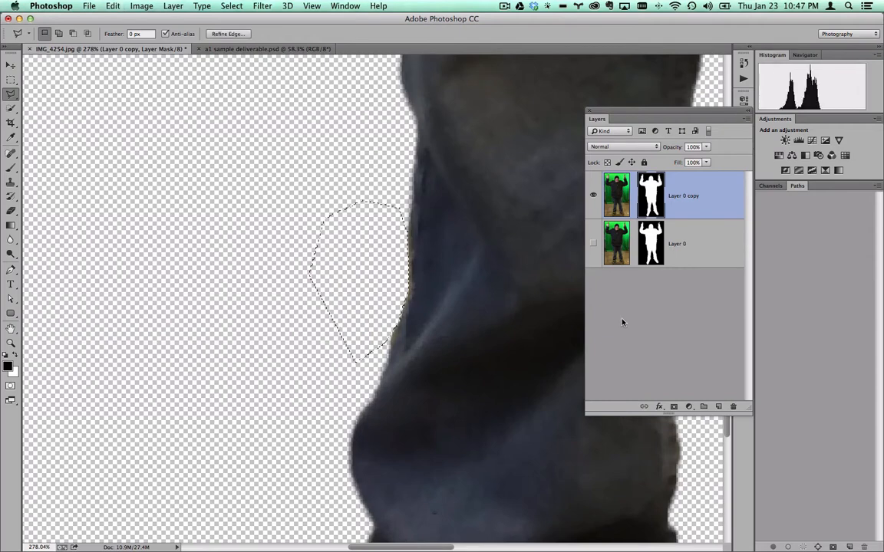
pyautogui.press('super+alt+z')
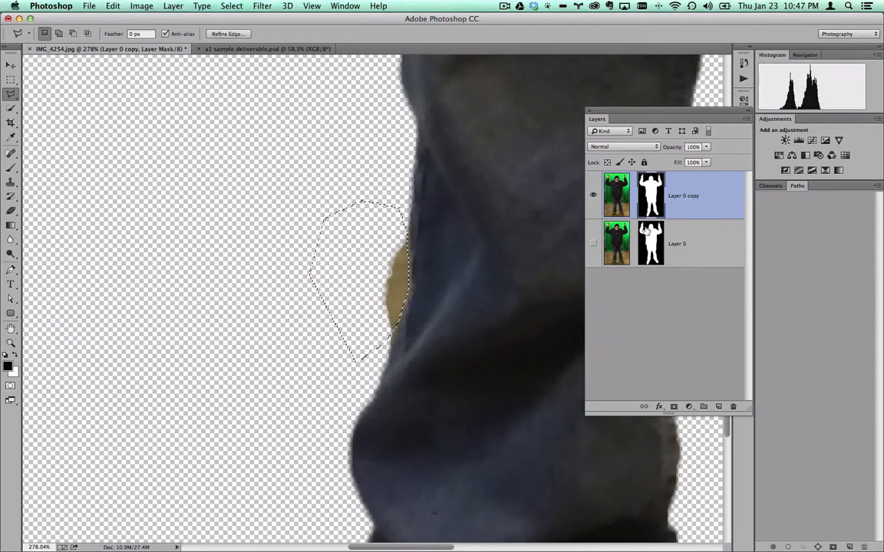
pyautogui.press('super+d')
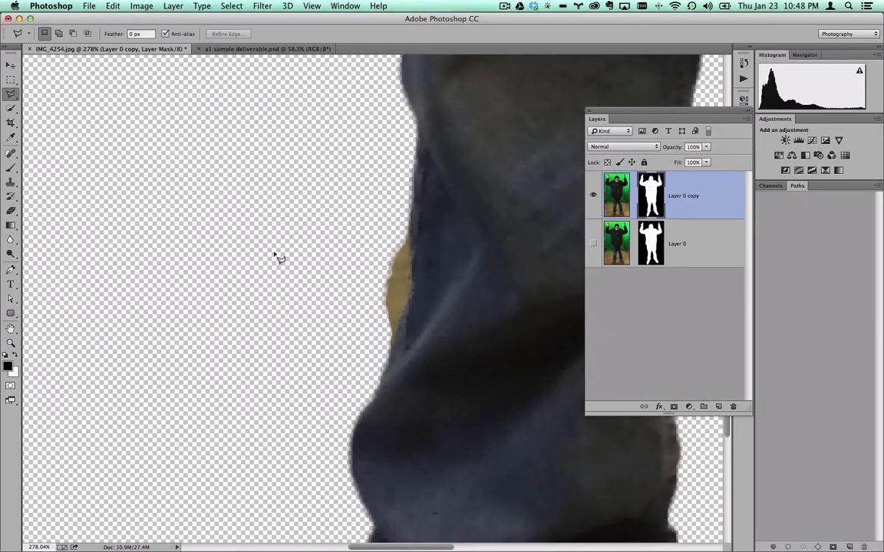
# Step: Paint the floor patch beside the left-hand trouser leg out of the mask with a black 45 px brush at 77% hardness
pyautogui.press('b')
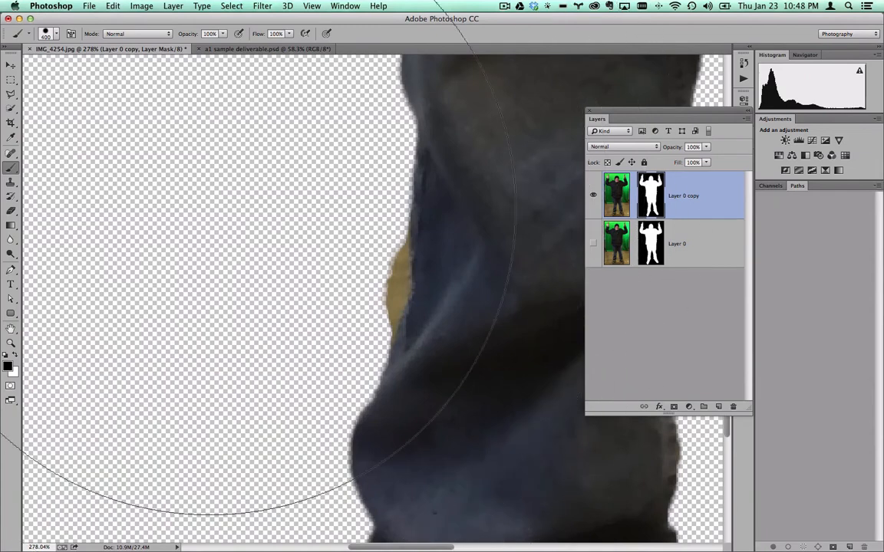
pyautogui.press('[')
pyautogui.press('[')
pyautogui.press('[')
pyautogui.press('[')
pyautogui.press('[')
pyautogui.press('[')
pyautogui.press('[')
pyautogui.press('[')
pyautogui.press('[')
pyautogui.press('[')
pyautogui.press('[')
pyautogui.press('[')
pyautogui.press('[')
pyautogui.rightClick(326, 234)
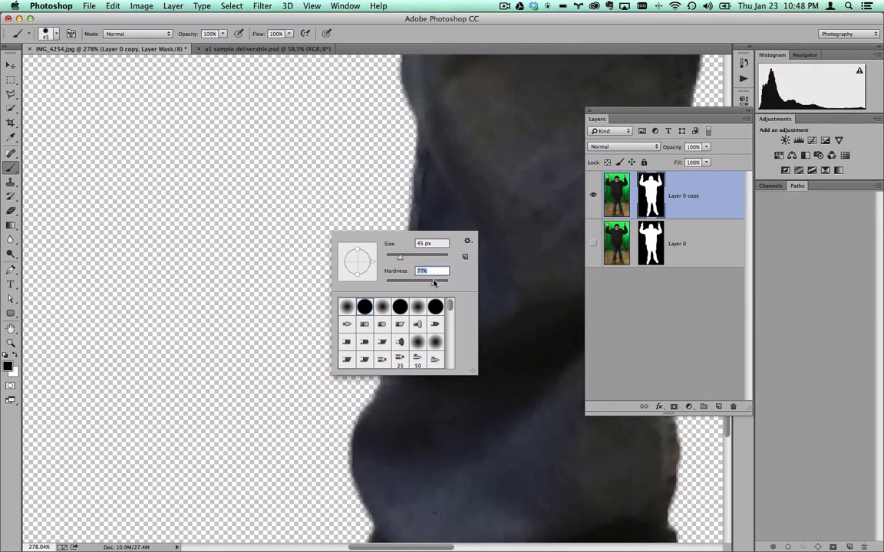
pyautogui.click(457, 169)
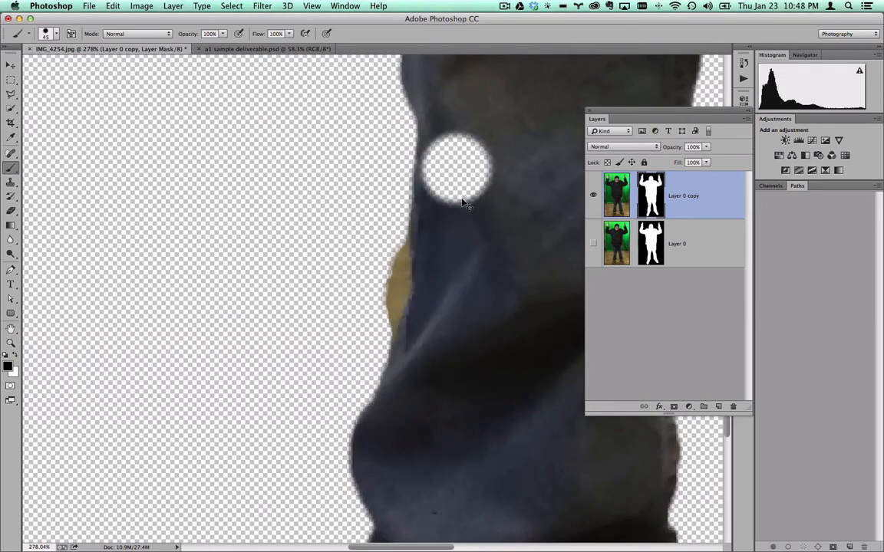
pyautogui.press('super+z')
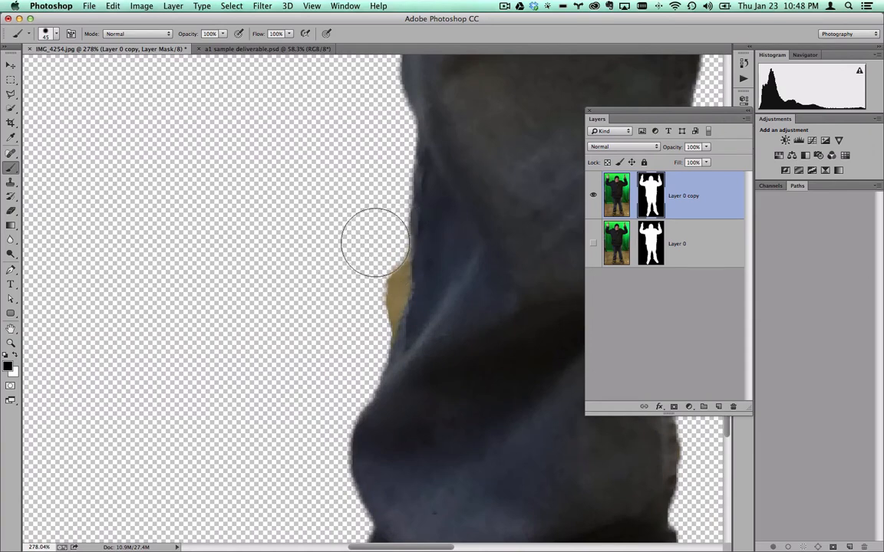
pyautogui.moveTo(365, 276)
pyautogui.mouseDown()
pyautogui.moveTo(364, 311)
pyautogui.moveTo(386, 111)
pyautogui.moveTo(411, 80)
pyautogui.moveTo(416, 239)
pyautogui.moveTo(349, 321)
pyautogui.moveTo(377, 317)
pyautogui.mouseUp()
# Step: Check the trouser legs, shoes and jacket, and look over the whole cutout figure
pyautogui.scroll(-5, 376, 317)
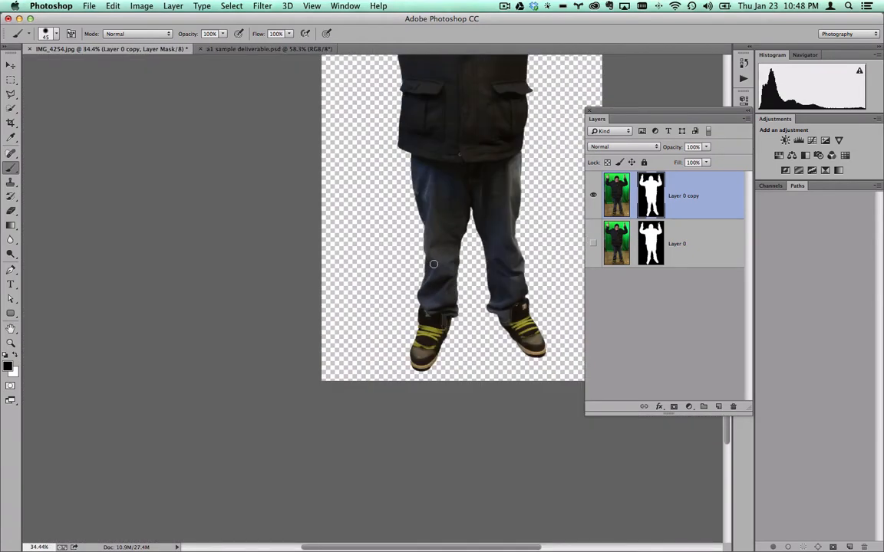
pyautogui.scroll(6, 388, 219)
pyautogui.scroll(-4, 371, 161)
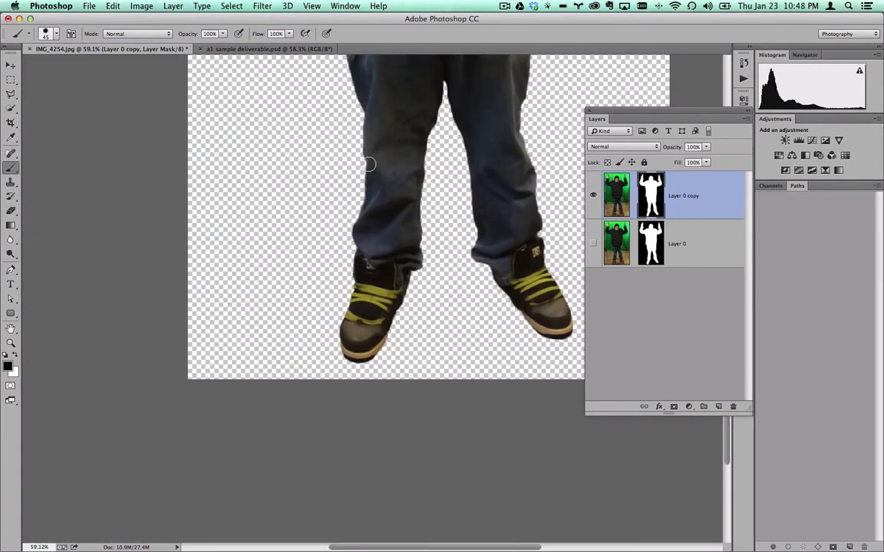
pyautogui.scroll(-1, 412, 169)
pyautogui.moveTo(414, 221); pyautogui.dragTo(358, 460)
pyautogui.moveTo(373, 155); pyautogui.dragTo(369, 358)
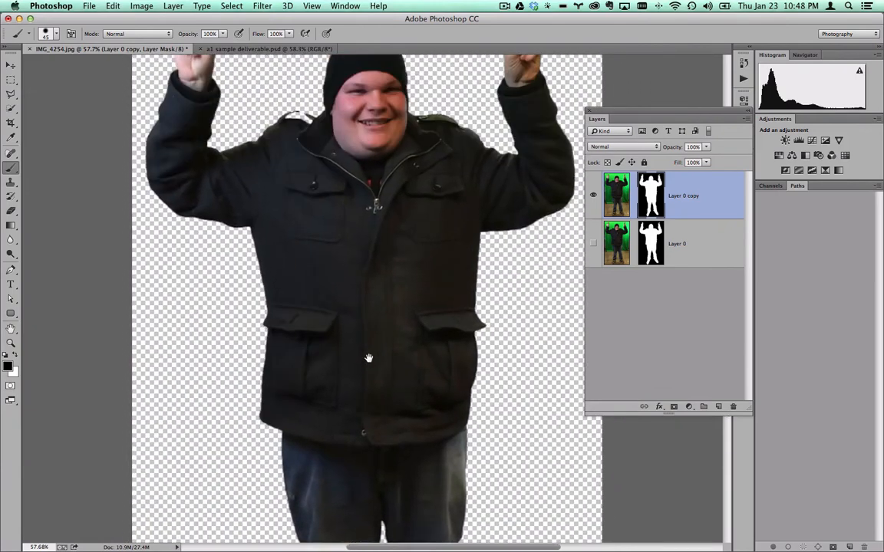
pyautogui.scroll(-4, 368, 358)
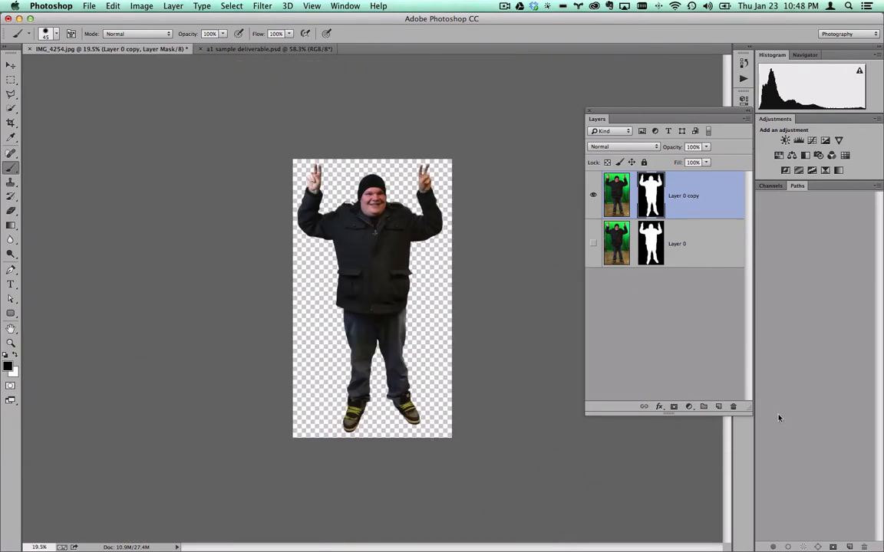
# Step: Disable the layer mask on Layer 0 copy and examine the photo around the head and raised hand
pyautogui.click(11, 65)
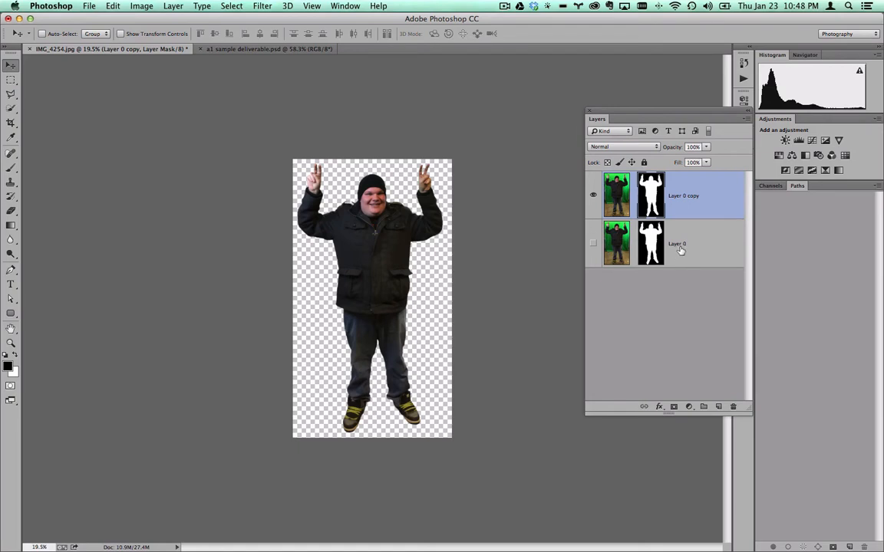
pyautogui.moveTo(680, 250); pyautogui.dragTo(701, 213)
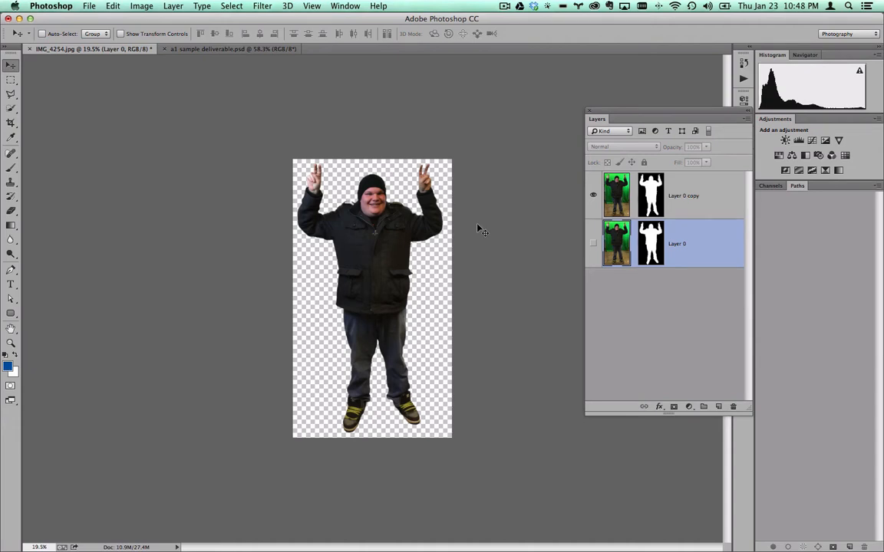
pyautogui.rightClick(649, 179)
pyautogui.click(663, 174)
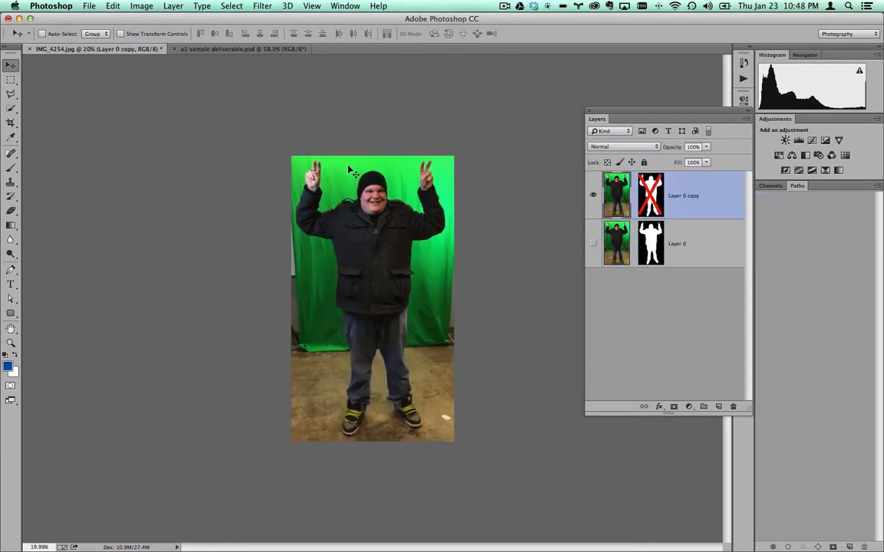
pyautogui.scroll(6, 352, 170)
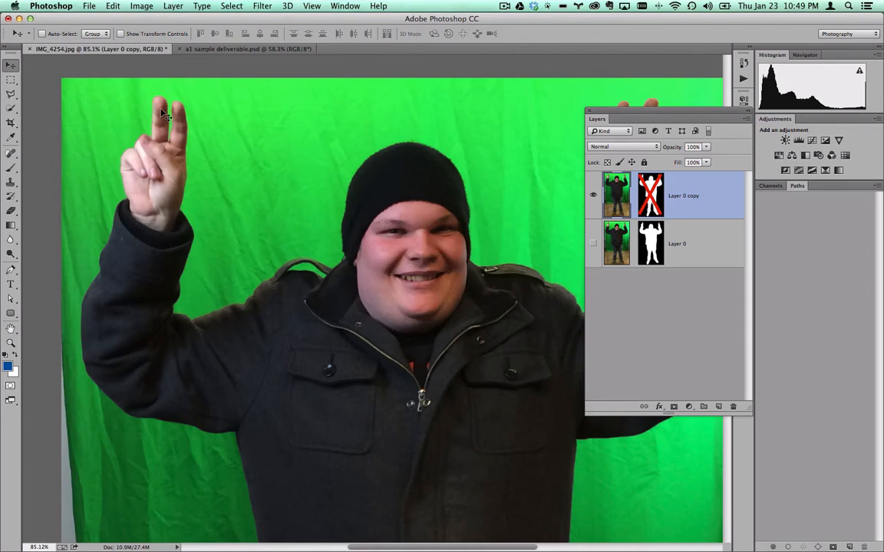
# Step: Show only Layer 0 and disable its layer mask to compare its unmasked photo with the copy
pyautogui.keyDown('alt'); pyautogui.click(592, 243); pyautogui.keyUp('alt')
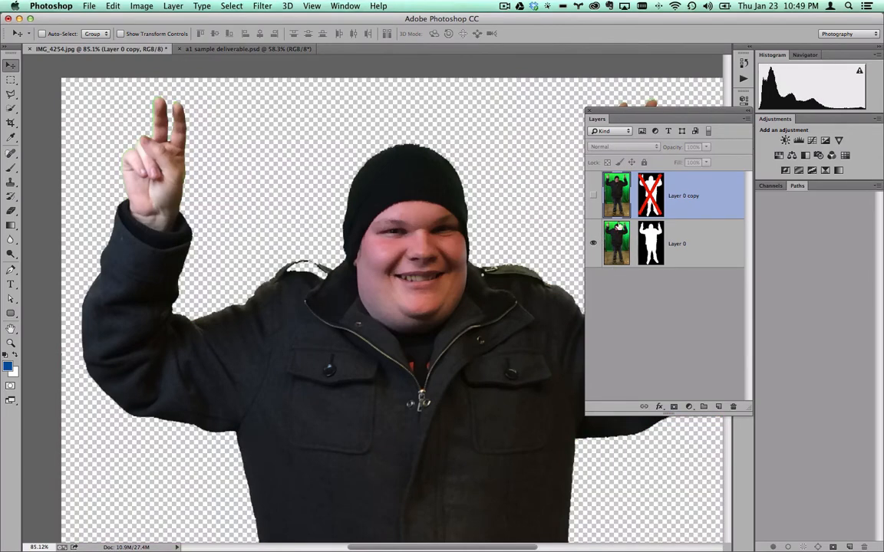
pyautogui.click(652, 244)
pyautogui.rightClick(661, 242)
pyautogui.click(675, 242)
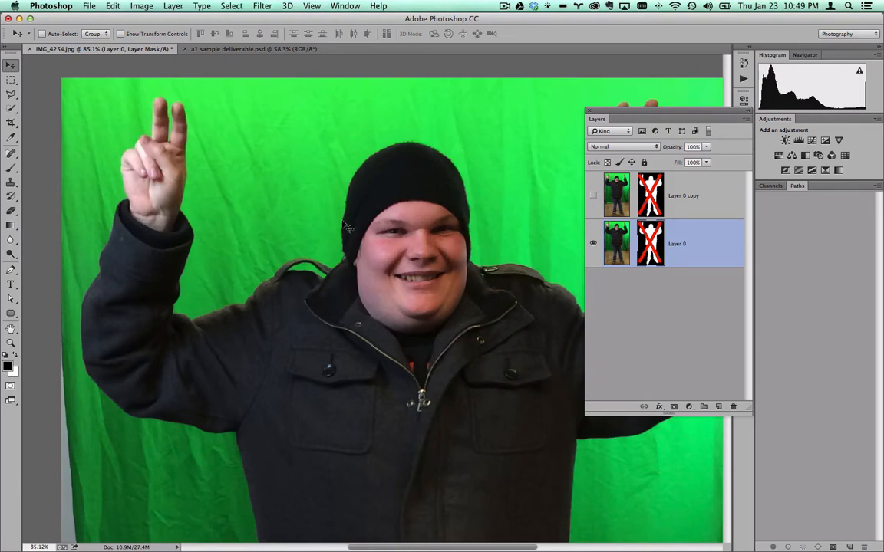
# Step: Delete Layer 0 and make Layer 0 copy visible
pyautogui.moveTo(658, 250); pyautogui.dragTo(733, 406)
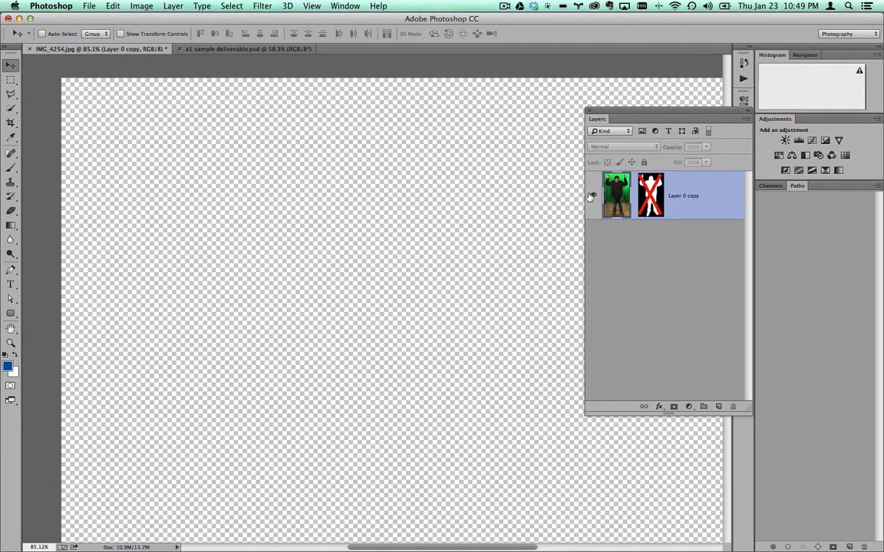
pyautogui.click(593, 196)
pyautogui.scroll(-3, 583, 234)
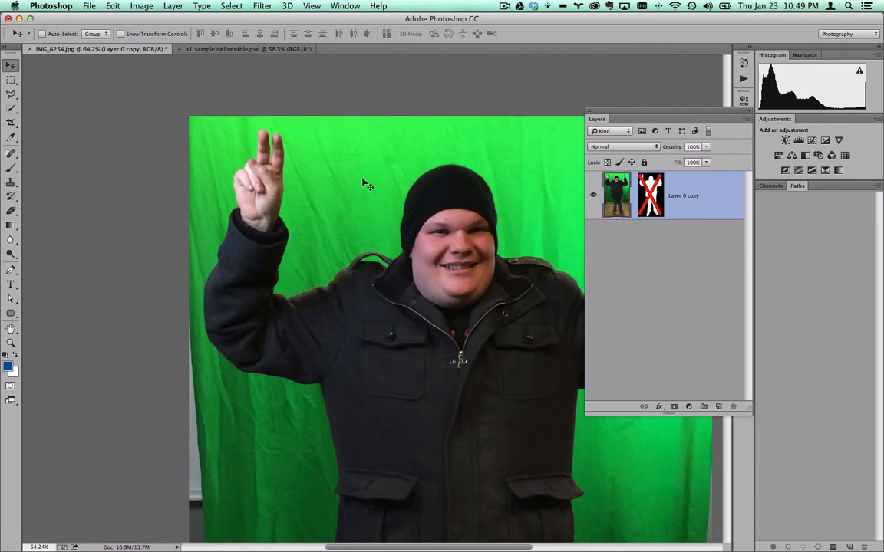
# Step: Paint a blue test mark on the green backdrop of Layer 0 copy and enable the layer mask over it
pyautogui.press('b')
pyautogui.moveTo(371, 143)
pyautogui.mouseDown()
pyautogui.moveTo(335, 174)
pyautogui.moveTo(355, 184)
pyautogui.mouseUp()
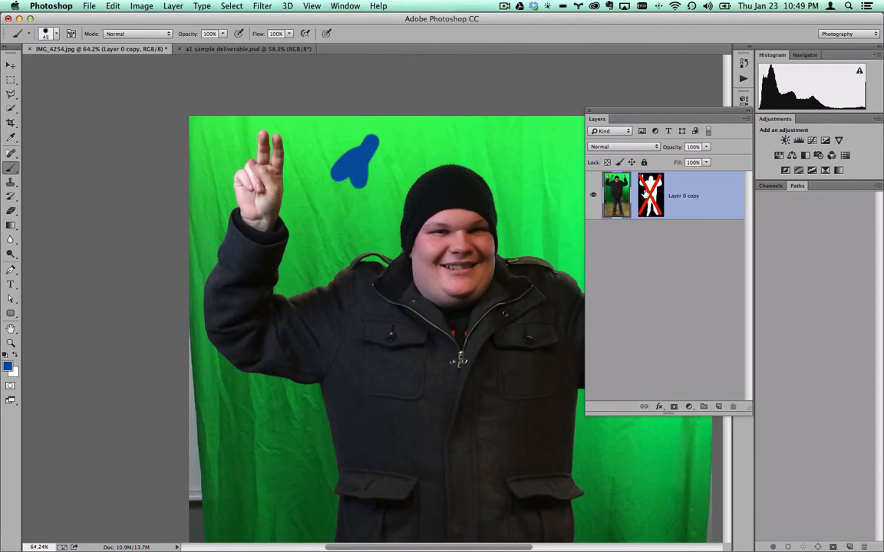
pyautogui.keyDown('shift'); pyautogui.click(648, 194); pyautogui.keyUp('shift')
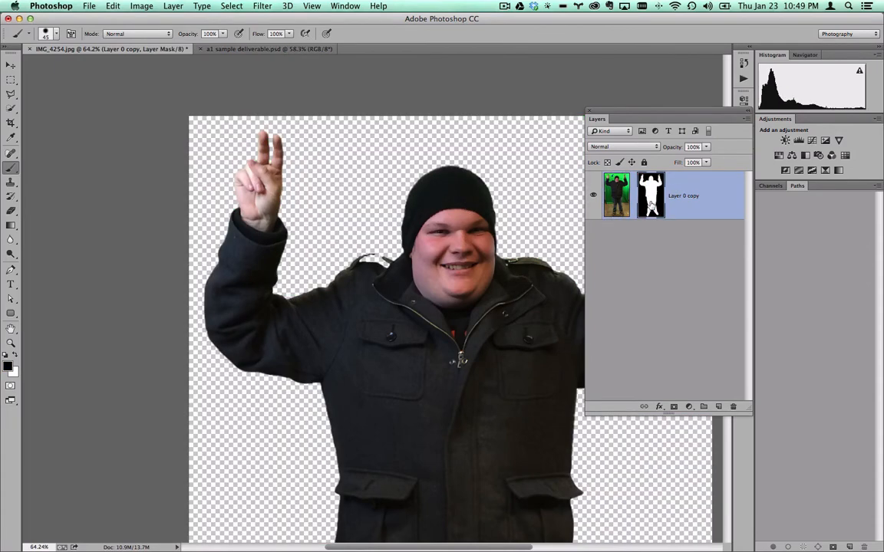
# Step: Switch the layer mask on Layer 0 copy off and on while viewing the full figure, leaving the mask enabled
pyautogui.rightClick(652, 204)
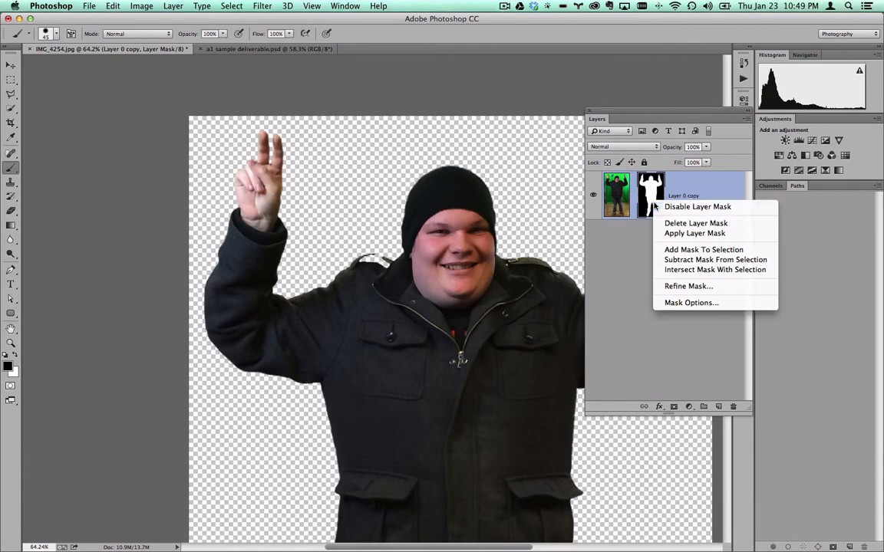
pyautogui.click(690, 201)
pyautogui.scroll(-6, 478, 275)
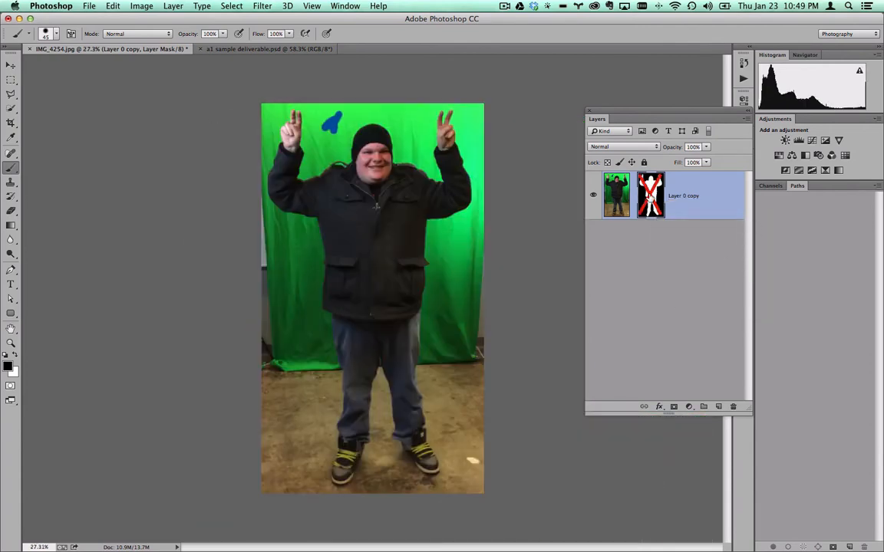
pyautogui.rightClick(648, 195)
pyautogui.click(659, 195)
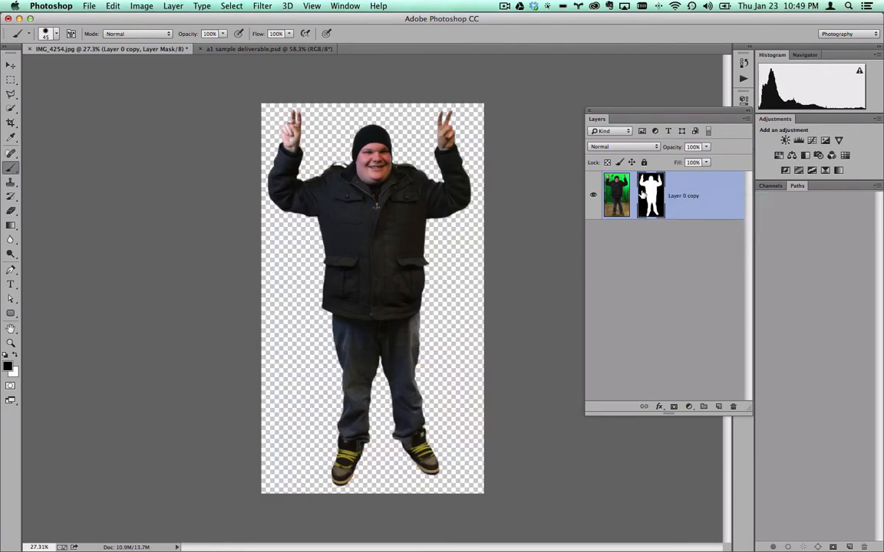
pyautogui.keyDown('shift'); pyautogui.click(648, 195); pyautogui.keyUp('shift')
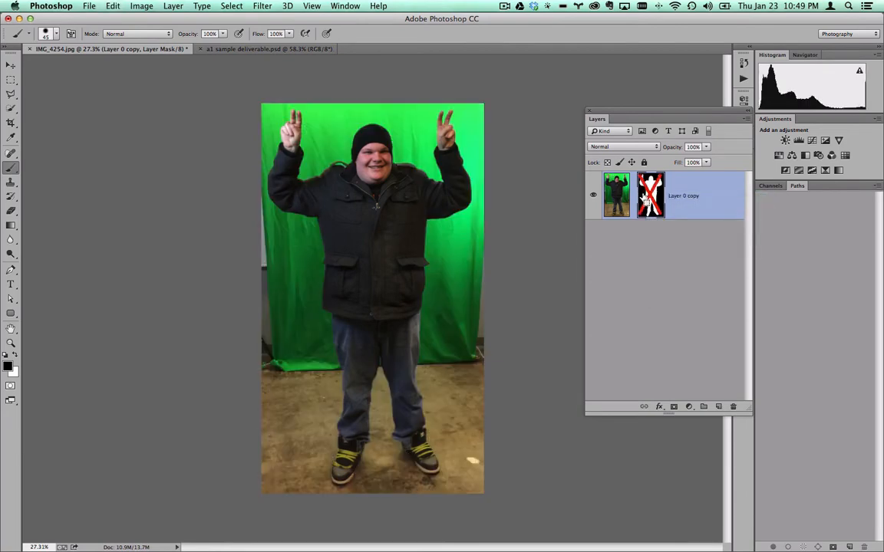
pyautogui.keyDown('shift'); pyautogui.click(648, 195); pyautogui.keyUp('shift')
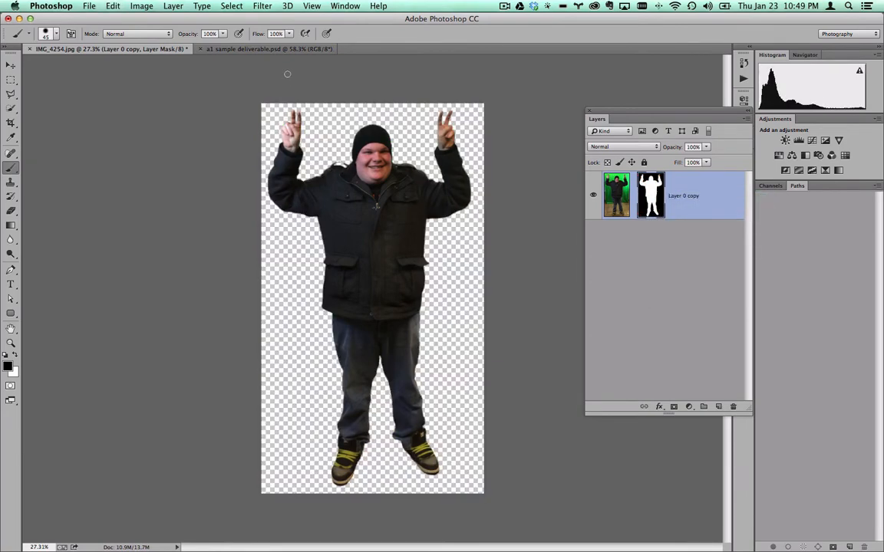
# Step: Tile a1 sample deliverable.psd and IMG_4254.jpg vertically so both documents can be seen side by side
pyautogui.moveTo(237, 47); pyautogui.dragTo(425, 100)
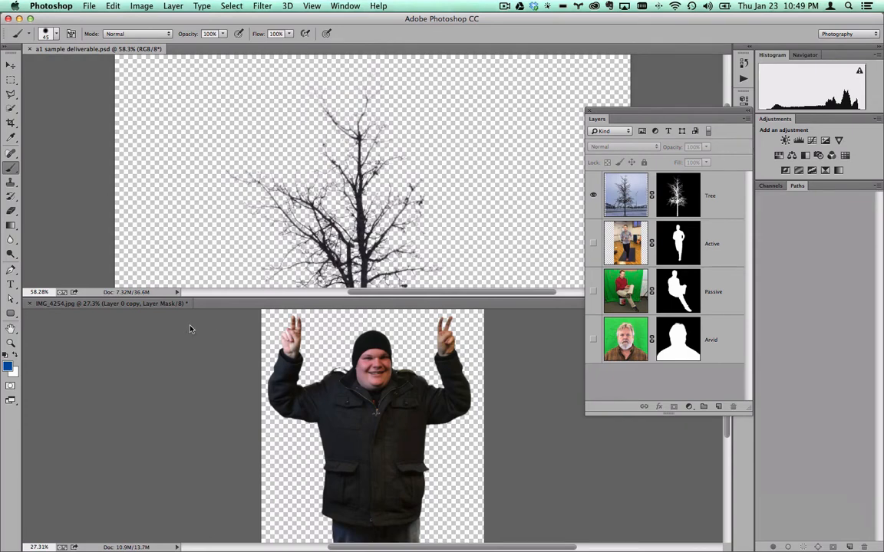
pyautogui.click(168, 323)
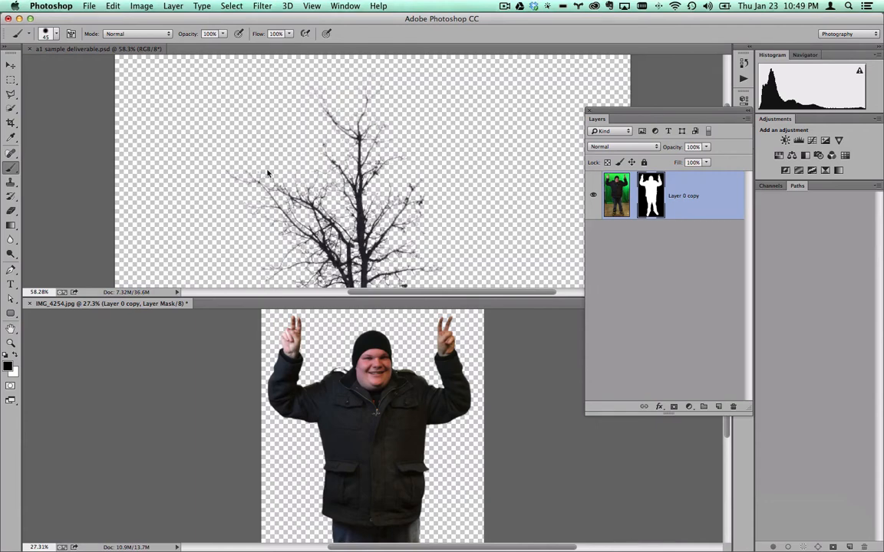
pyautogui.click(345, 6)
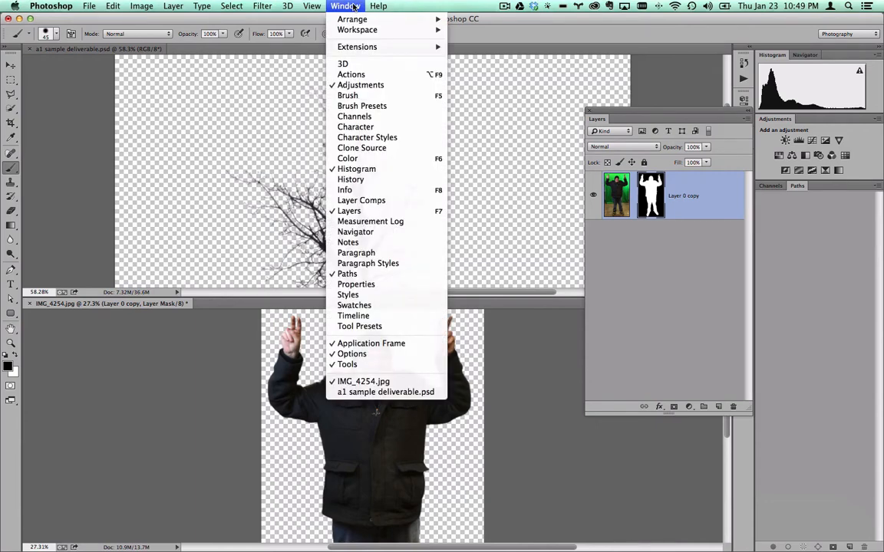
pyautogui.moveTo(360, 19)
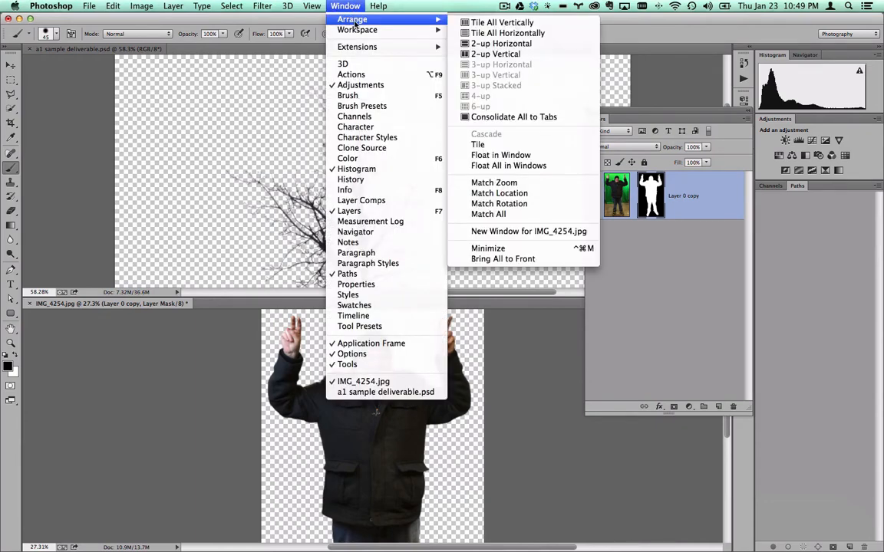
pyautogui.click(478, 23)
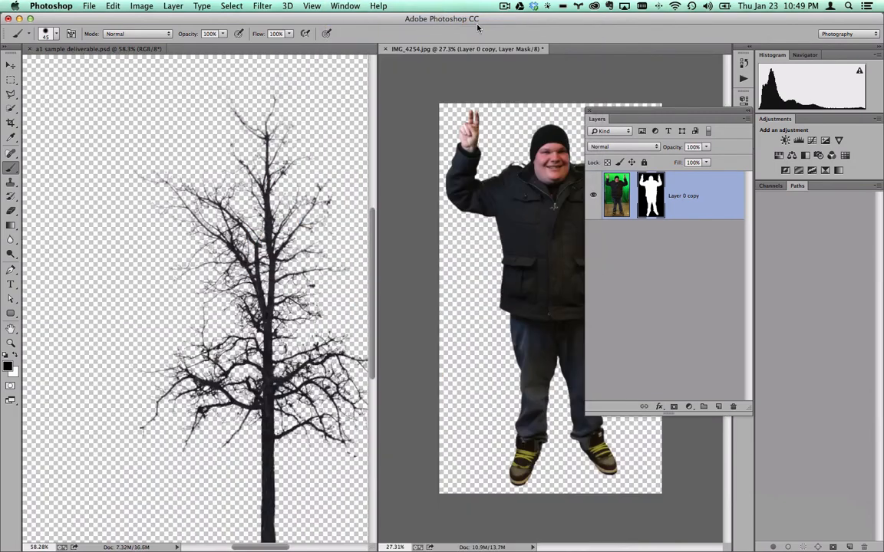
# Step: Switch the two documents to the 2-up Horizontal arrangement and return them to 2-up Vertical
pyautogui.click(352, 6)
pyautogui.moveTo(357, 19)
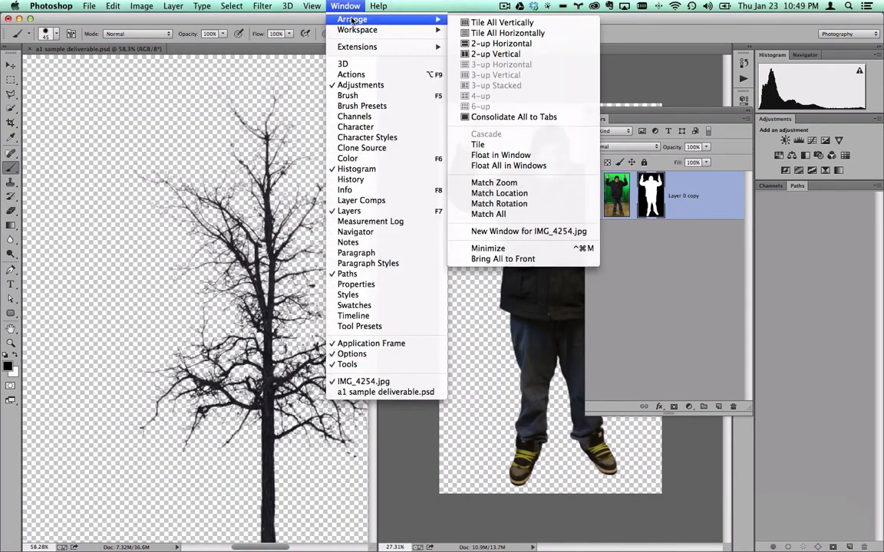
pyautogui.click(492, 44)
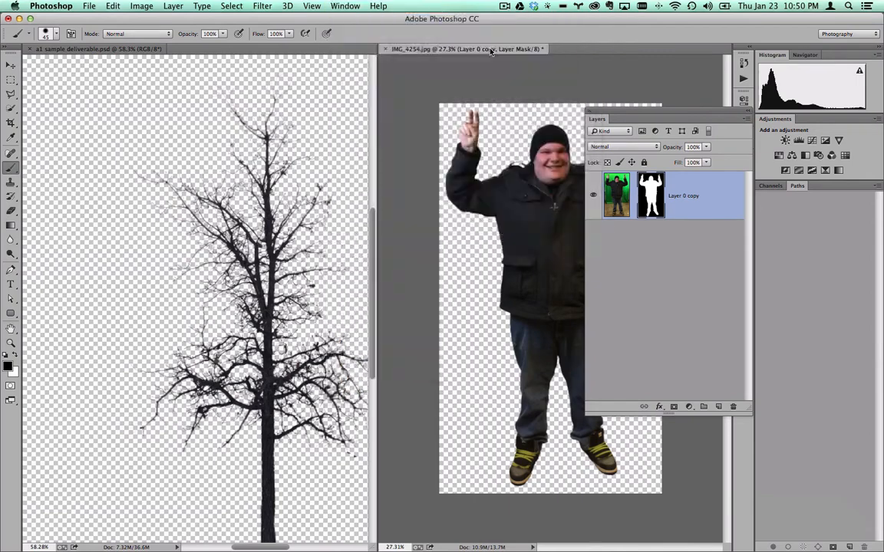
pyautogui.click(359, 6)
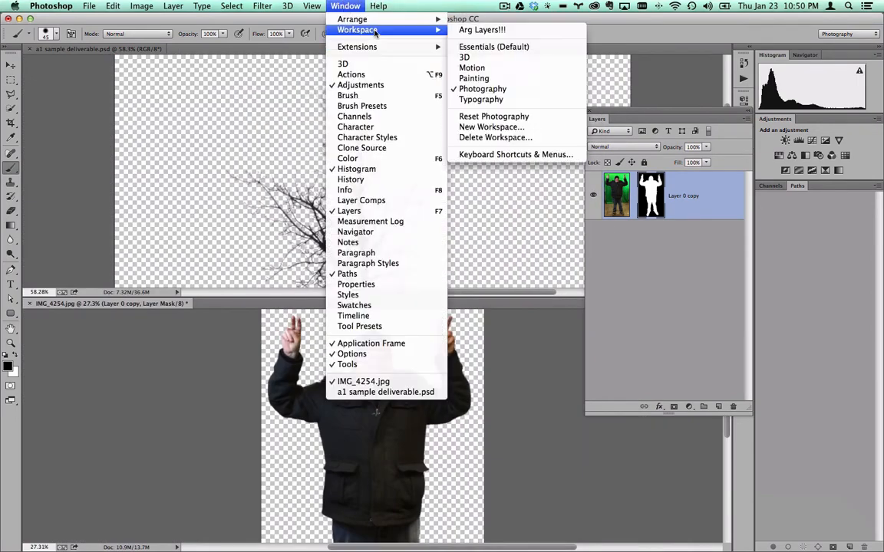
pyautogui.moveTo(368, 19)
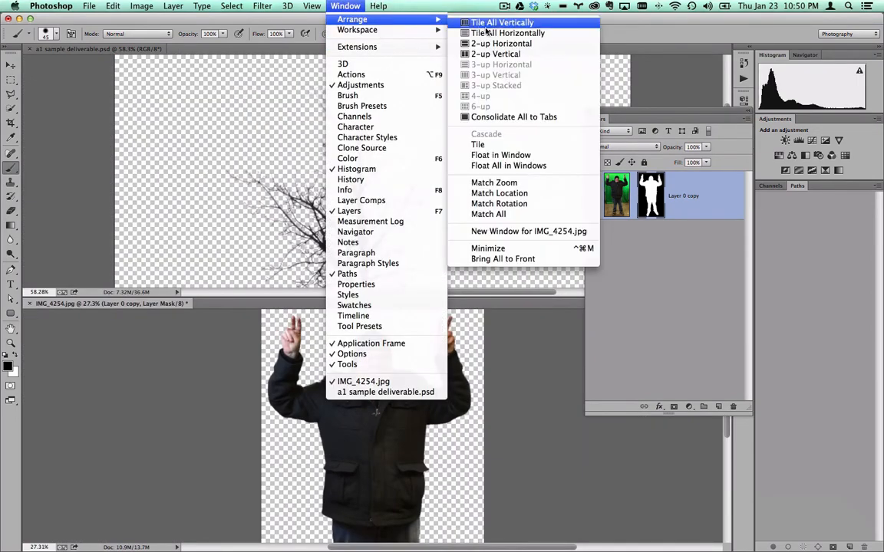
pyautogui.click(501, 55)
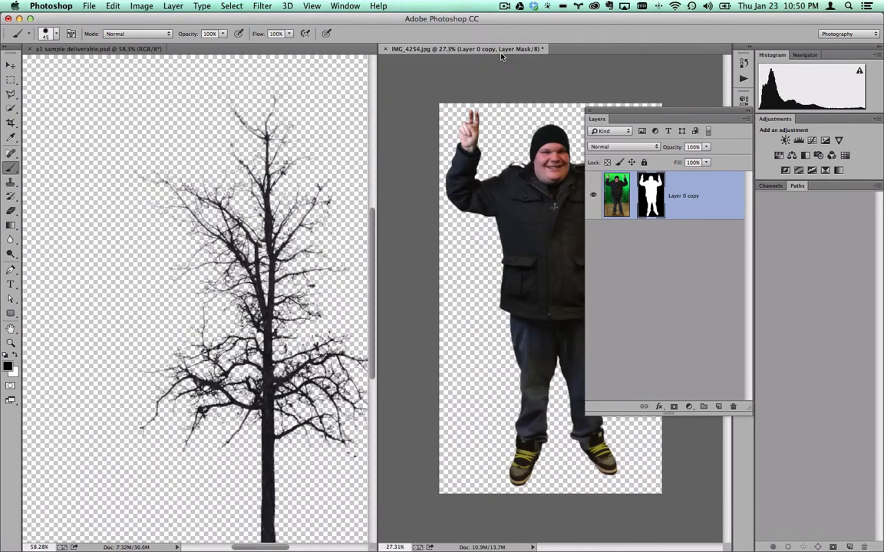
# Step: Copy Layer 0 copy with its mask from IMG_4254.jpg into a1 sample deliverable.psd, accepting the color profile conversion
pyautogui.moveTo(453, 50); pyautogui.dragTo(425, 45)
pyautogui.moveTo(682, 201); pyautogui.dragTo(297, 215)
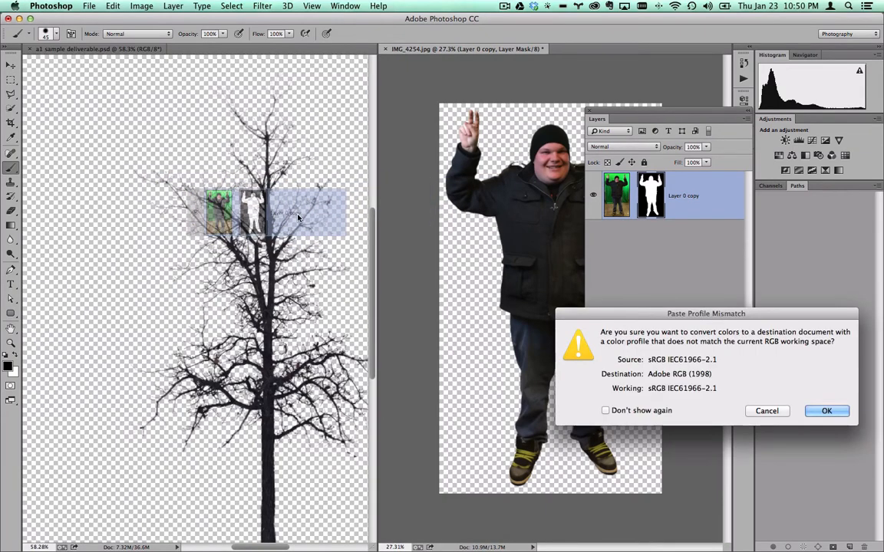
pyautogui.moveTo(727, 323); pyautogui.dragTo(449, 188)
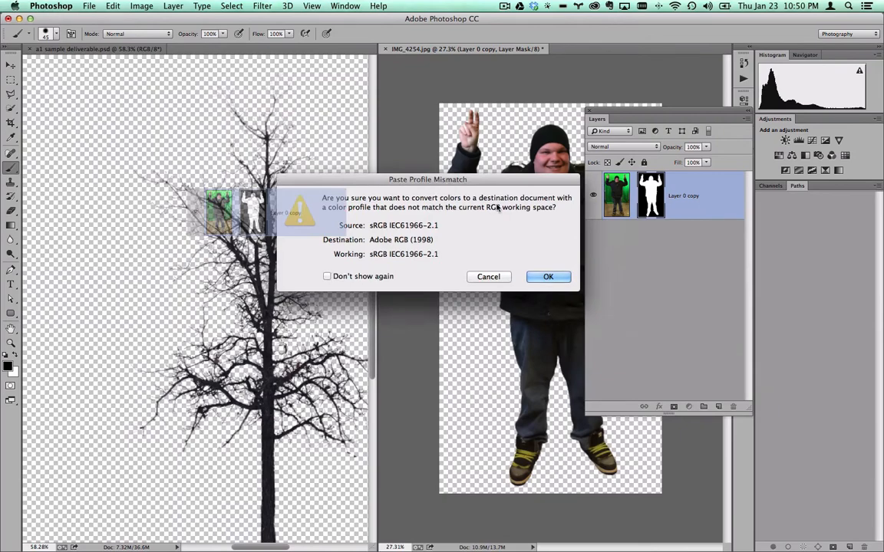
pyautogui.click(548, 277)
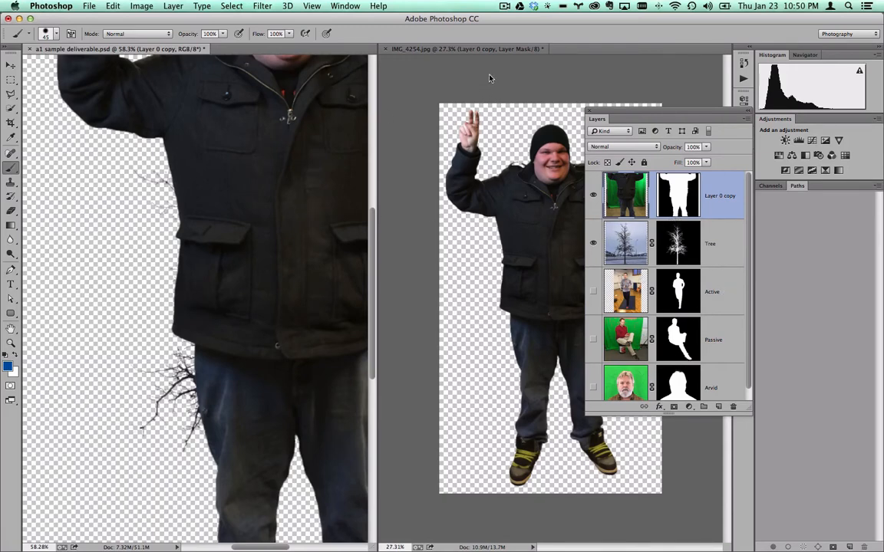
# Step: Move IMG_4254.jpg out of the side-by-side layout and make a1 sample deliverable.psd the active document
pyautogui.moveTo(419, 49); pyautogui.dragTo(667, 245)
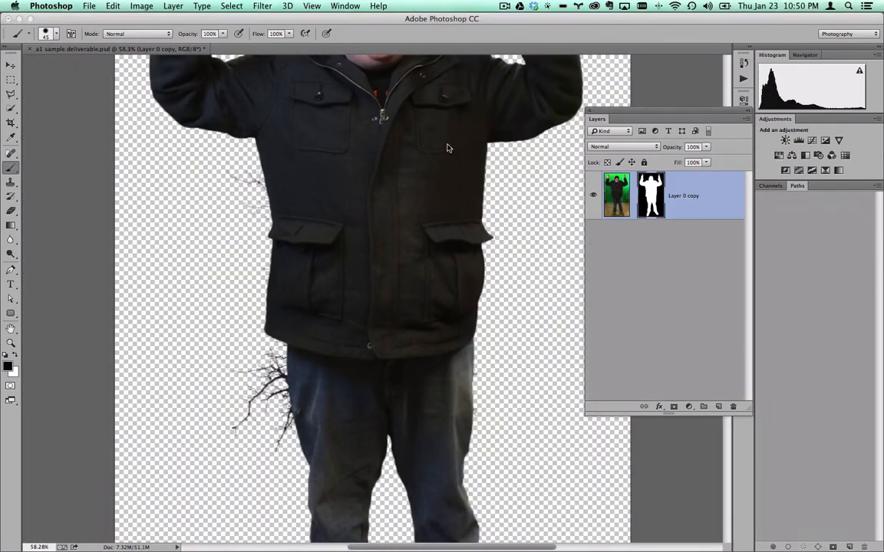
pyautogui.click(161, 49)
pyautogui.press('super+minus')
pyautogui.press('super+minus')
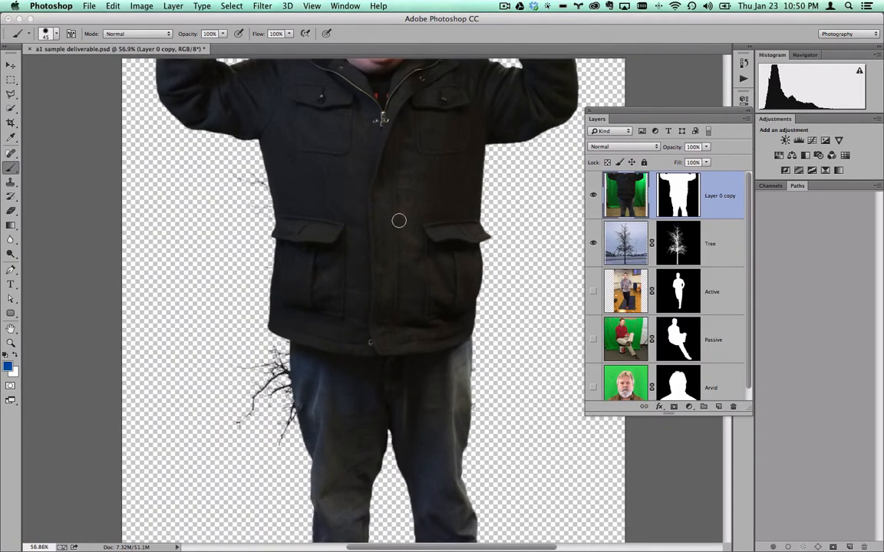
pyautogui.scroll(-1, 403, 214)
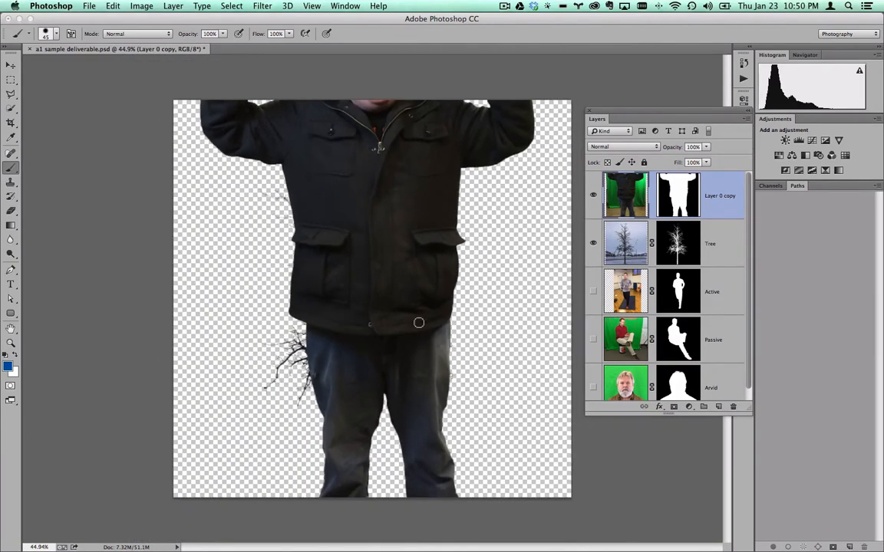
# Step: Try scaling the Layer 0 copy photo to about 85% while its mask is unlinked, and undo the scaling
pyautogui.press('super+t')
pyautogui.scroll(-10, 471, 339)
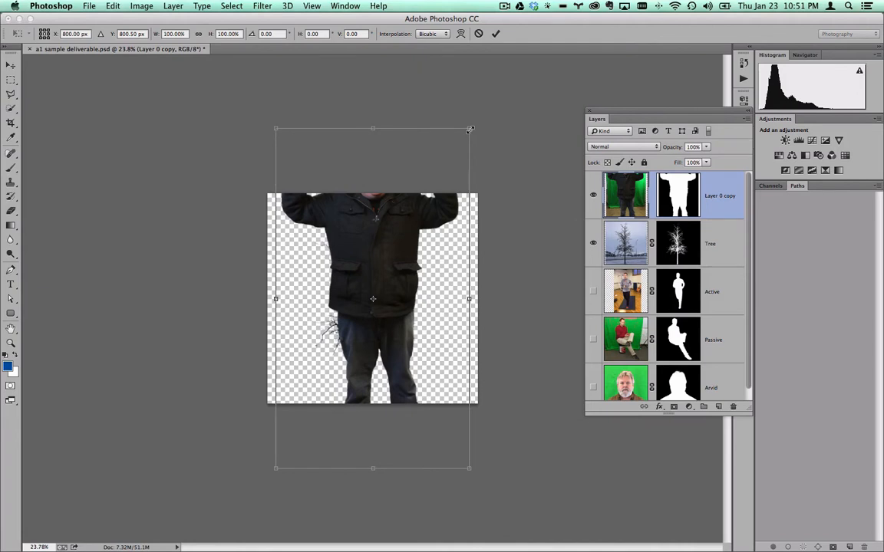
pyautogui.moveTo(471, 130); pyautogui.dragTo(445, 201)
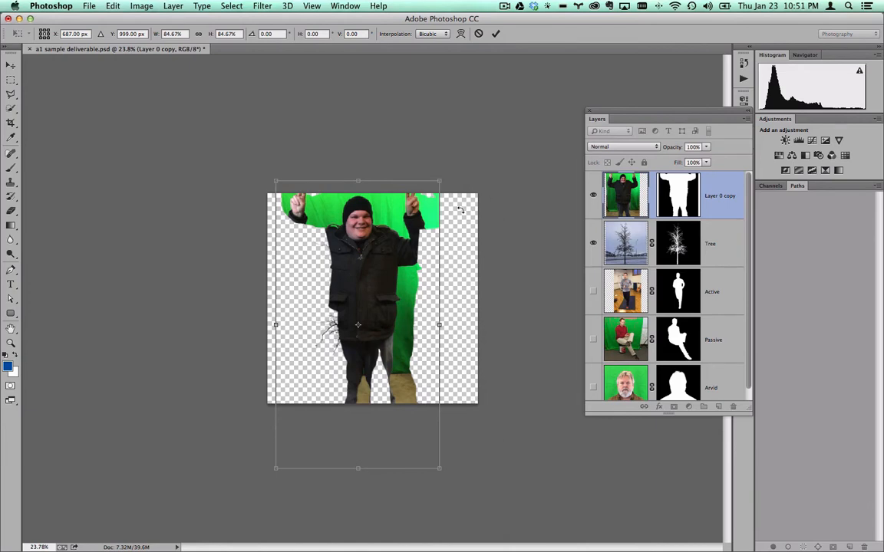
pyautogui.press('super+z')
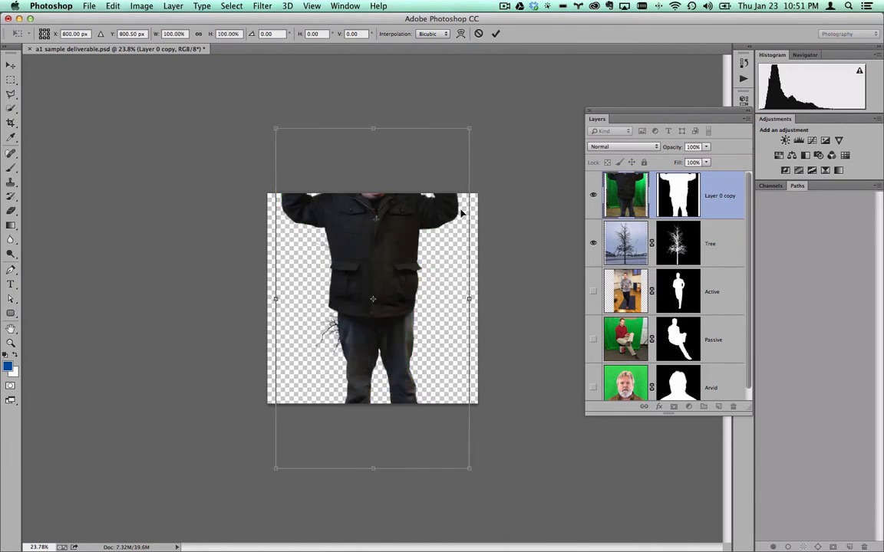
pyautogui.press('Return')
pyautogui.press('b')
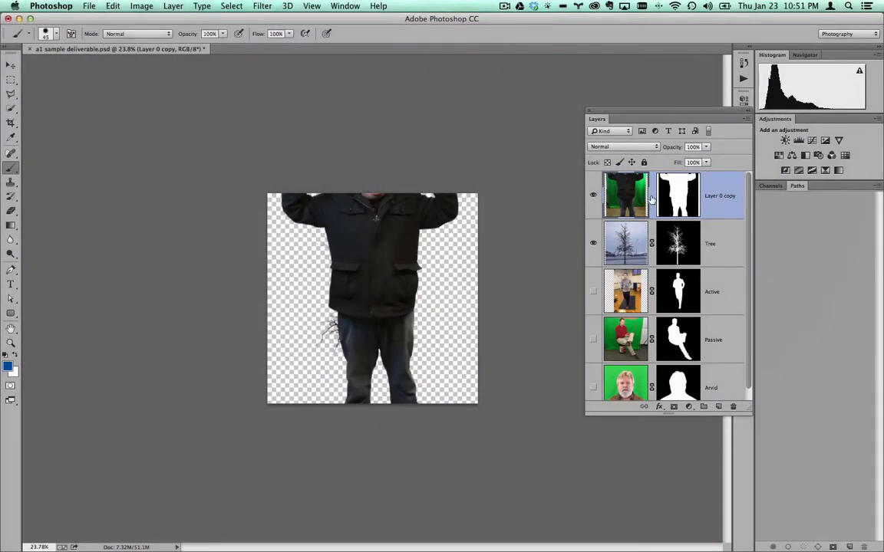
# Step: Link Layer 0 copy to its mask and transform both to about 62.5%, fitting the whole figure centrally on the canvas
pyautogui.click(651, 197)
pyautogui.press('super+t')
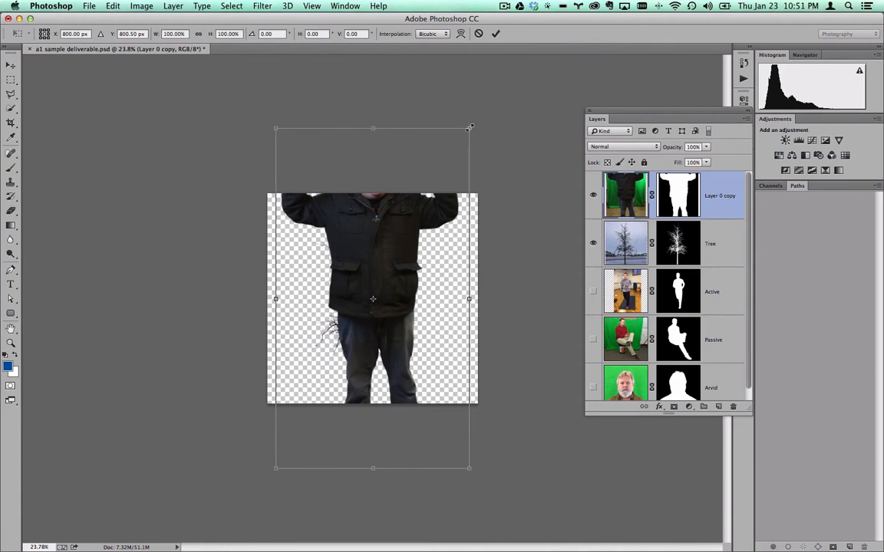
pyautogui.moveTo(469, 128); pyautogui.dragTo(412, 253)
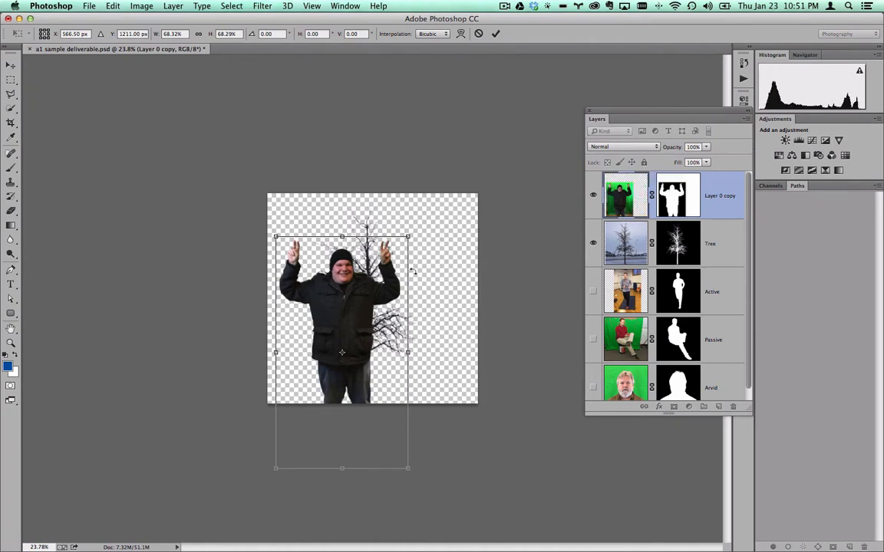
pyautogui.moveTo(364, 317); pyautogui.dragTo(403, 275)
pyautogui.moveTo(448, 428); pyautogui.dragTo(490, 375)
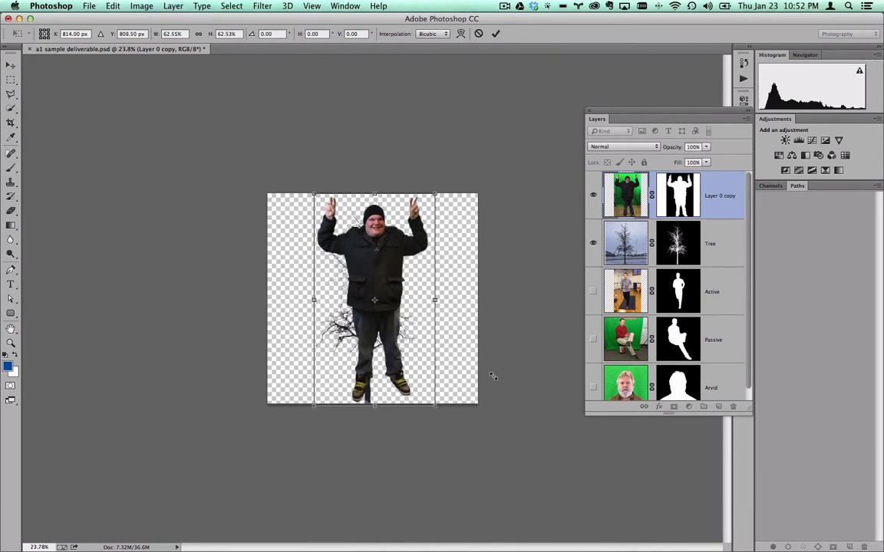
pyautogui.press('Return')
pyautogui.press('b')
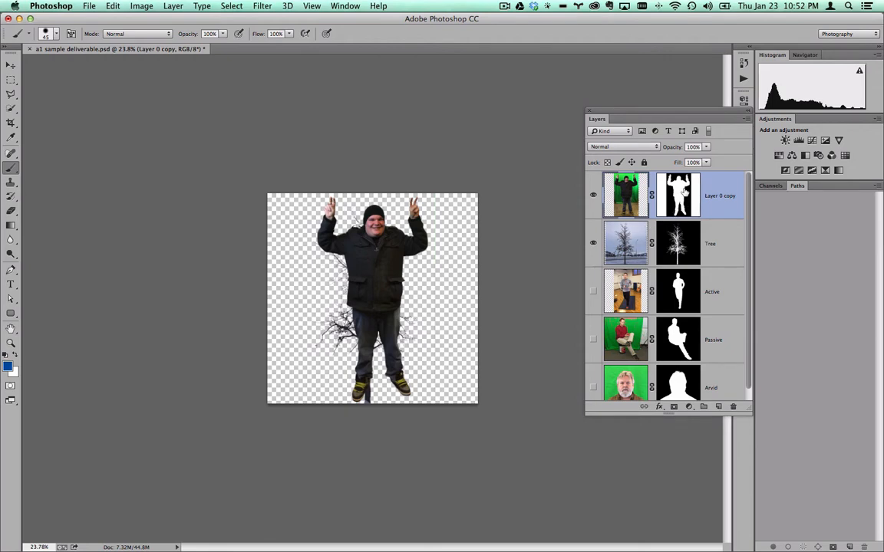
# Step: Show the bottom portrait layer with its mask disabled to view the unmasked photo, and hide the layer again
pyautogui.click(685, 196)
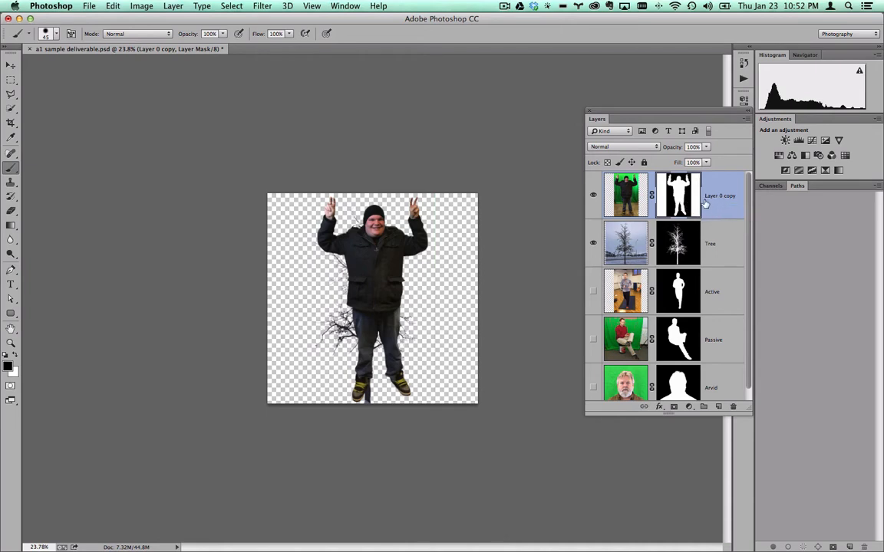
pyautogui.scroll(-1, 747, 234)
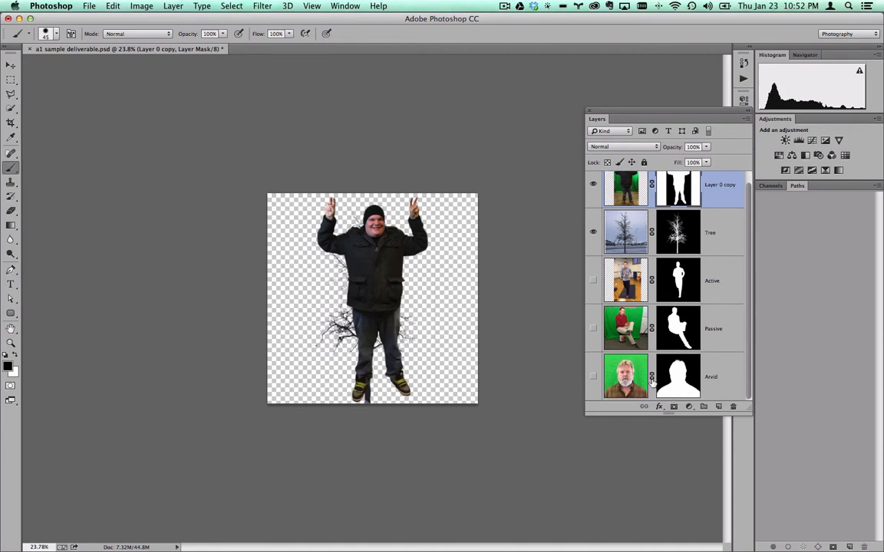
pyautogui.click(682, 379)
pyautogui.rightClick(685, 380)
pyautogui.click(694, 381)
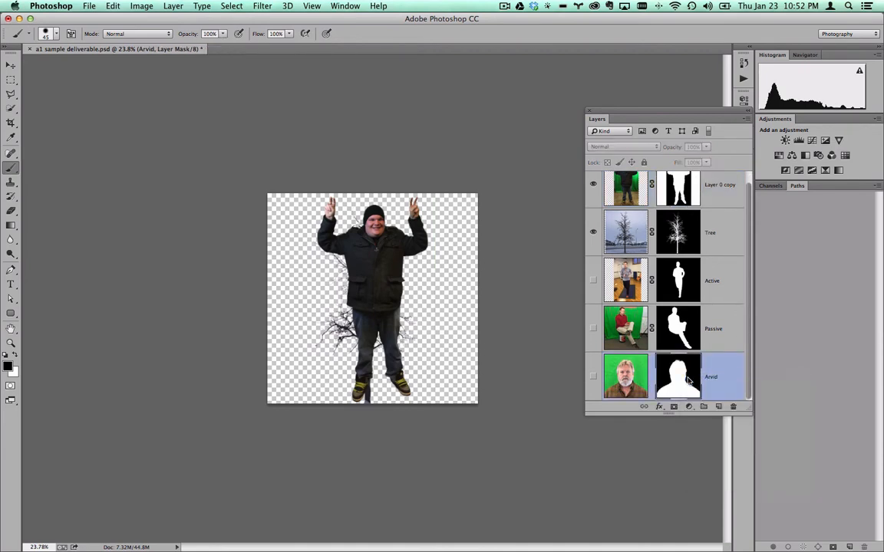
pyautogui.click(593, 376)
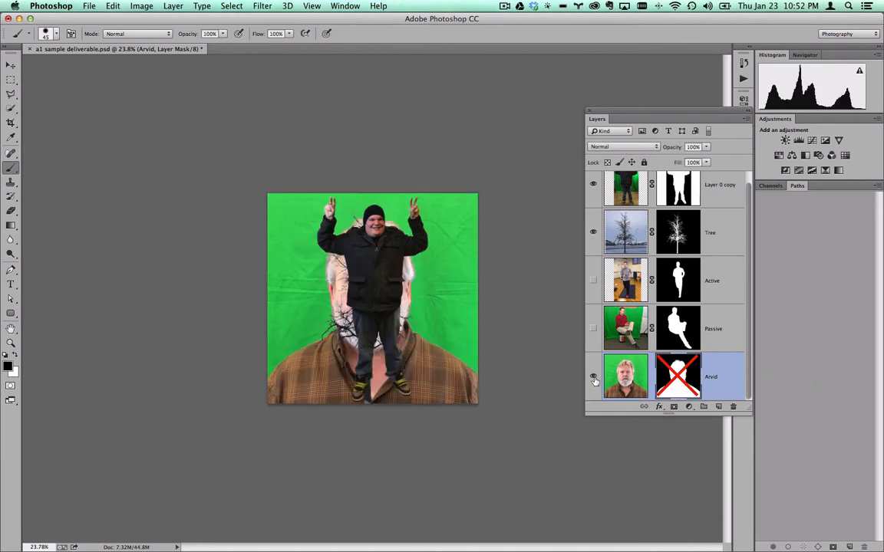
pyautogui.scroll(1, 644, 188)
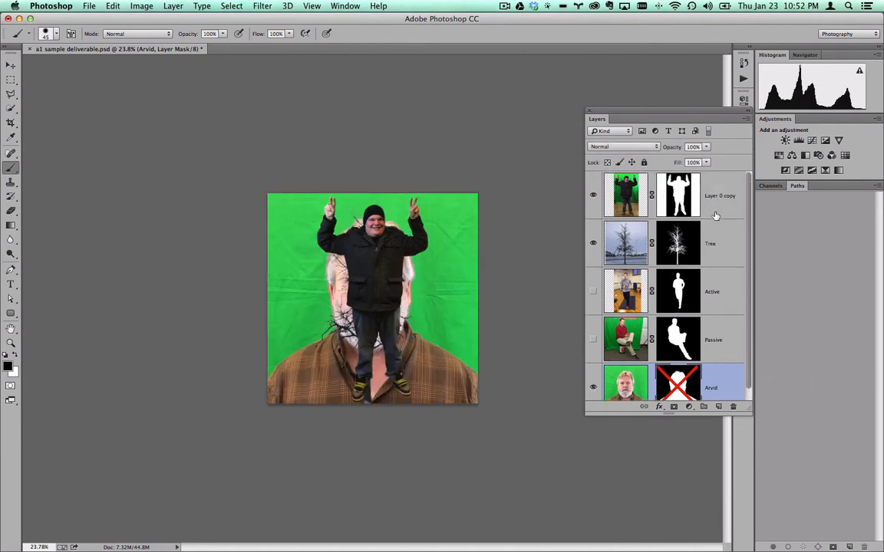
pyautogui.click(593, 388)
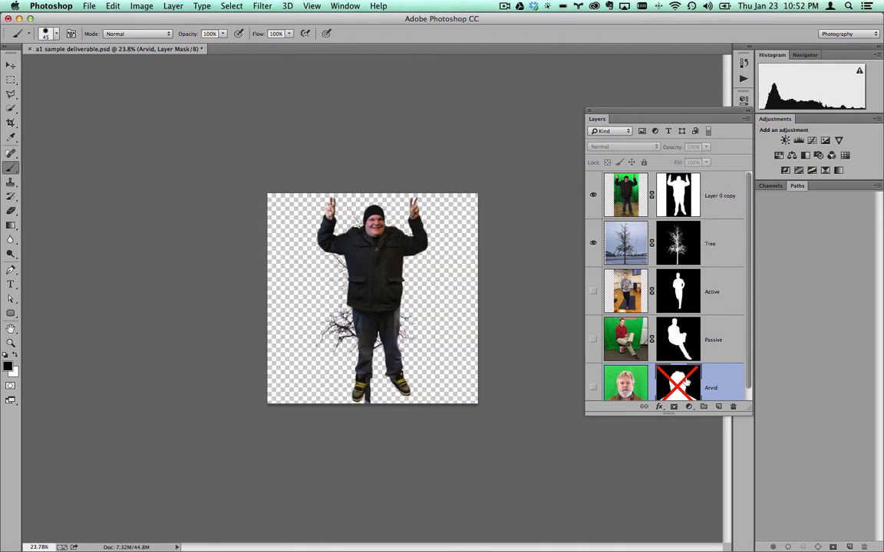
# Step: Fill the white strips on both sides of the figure in Layer 0 copy's mask with black using rectangular marquee selections
pyautogui.click(630, 181)
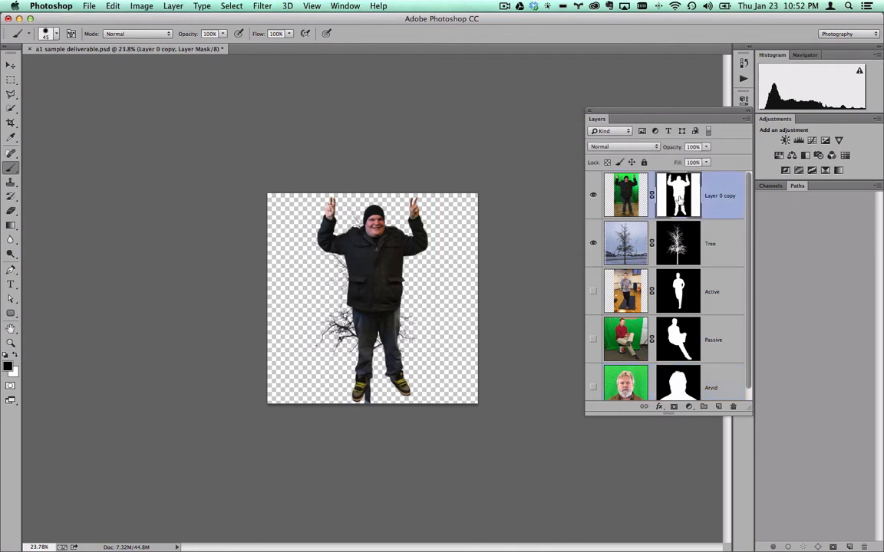
pyautogui.click(10, 79)
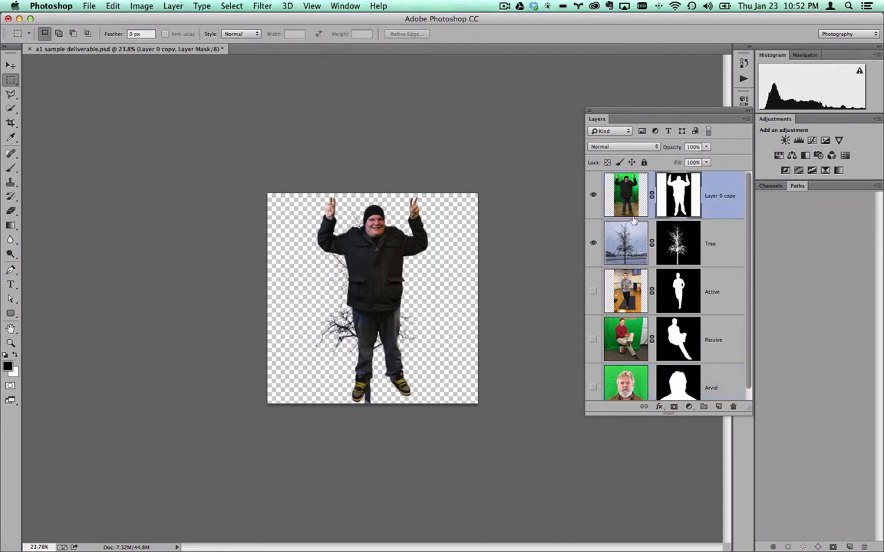
pyautogui.moveTo(514, 170); pyautogui.dragTo(428, 434)
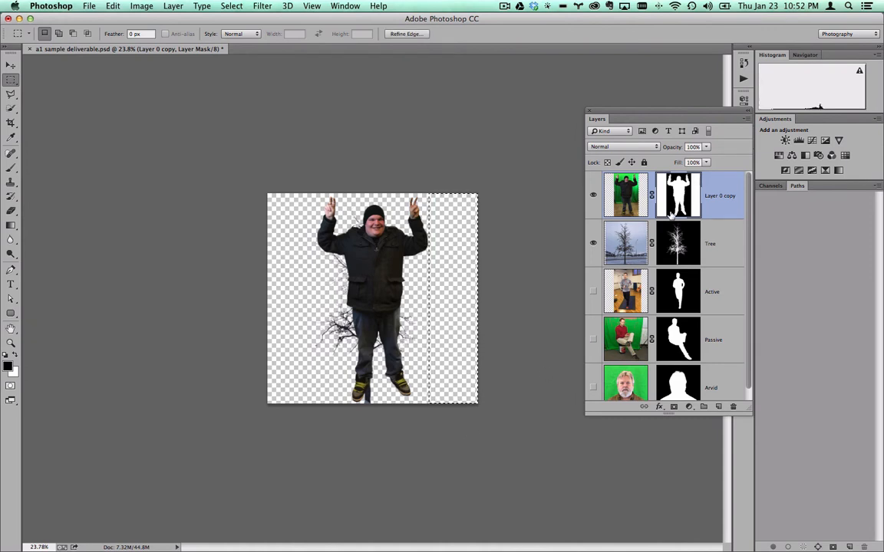
pyautogui.hotkey('alt', 'BackSpace')
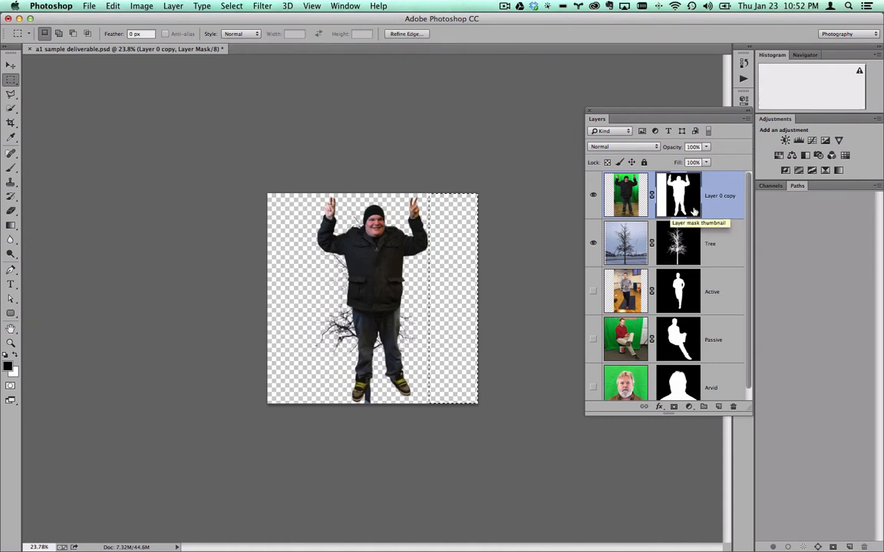
pyautogui.click(260, 198)
pyautogui.moveTo(260, 198); pyautogui.dragTo(315, 442)
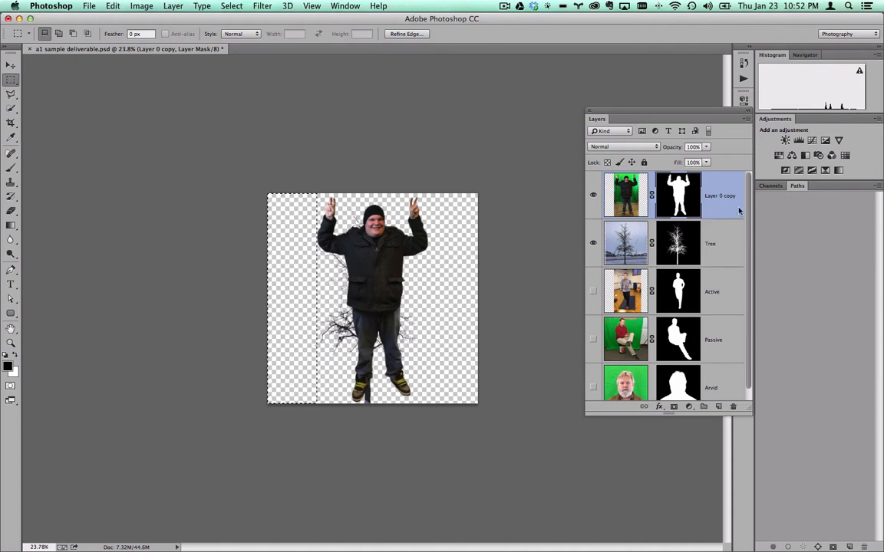
# Step: Clear the selection, hide the Tree layer, and save a PNG copy in Downloads named "flat" plus the pictured man's first name
pyautogui.press('super+d')
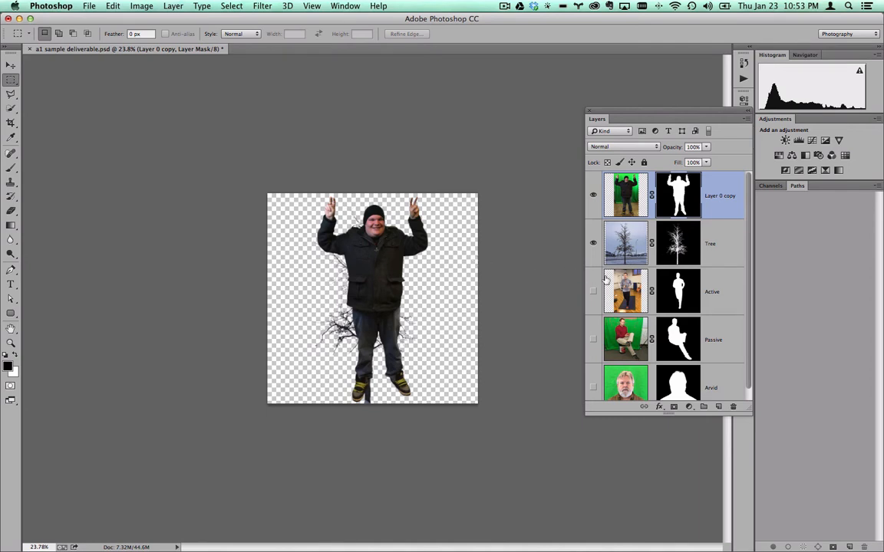
pyautogui.click(593, 243)
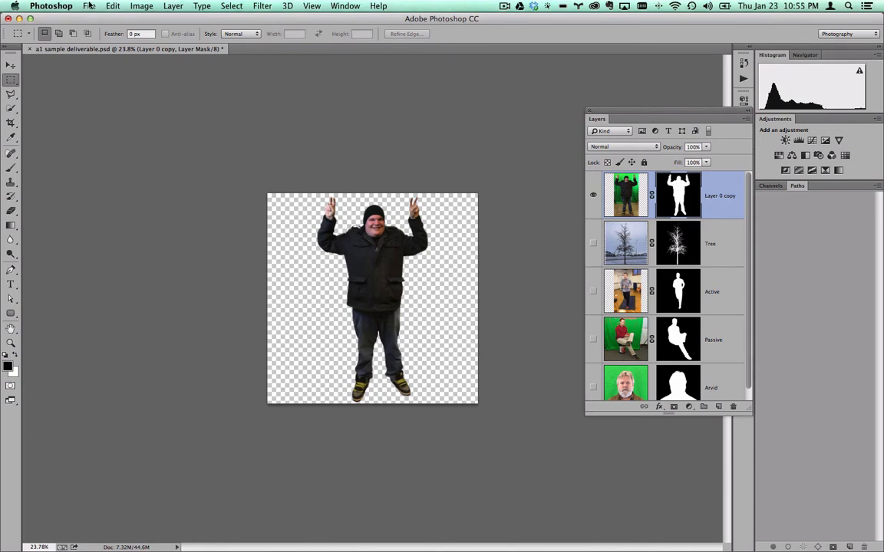
pyautogui.click(89, 6)
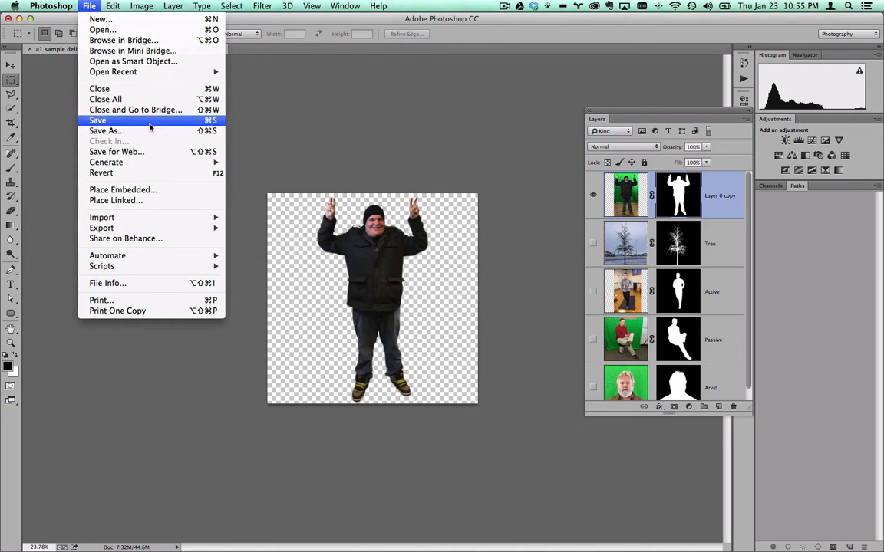
pyautogui.click(107, 130)
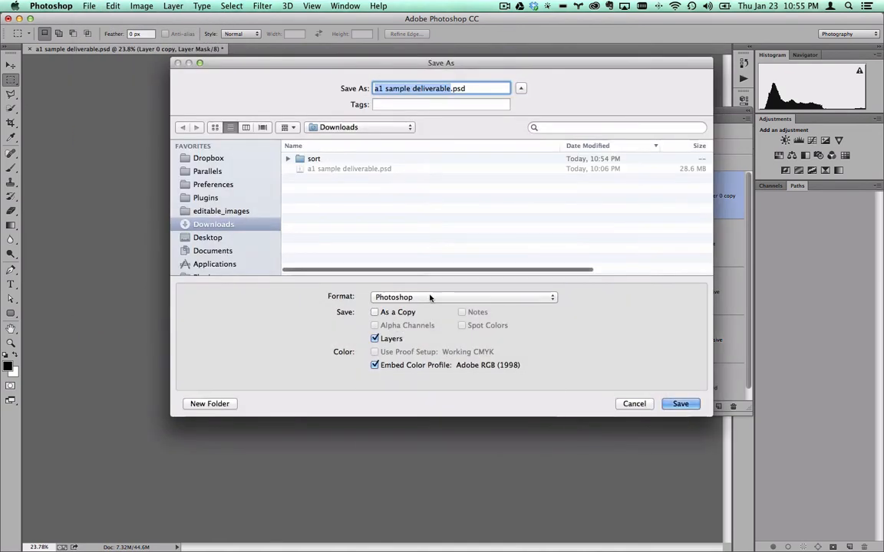
pyautogui.click(453, 297)
pyautogui.click(348, 354)
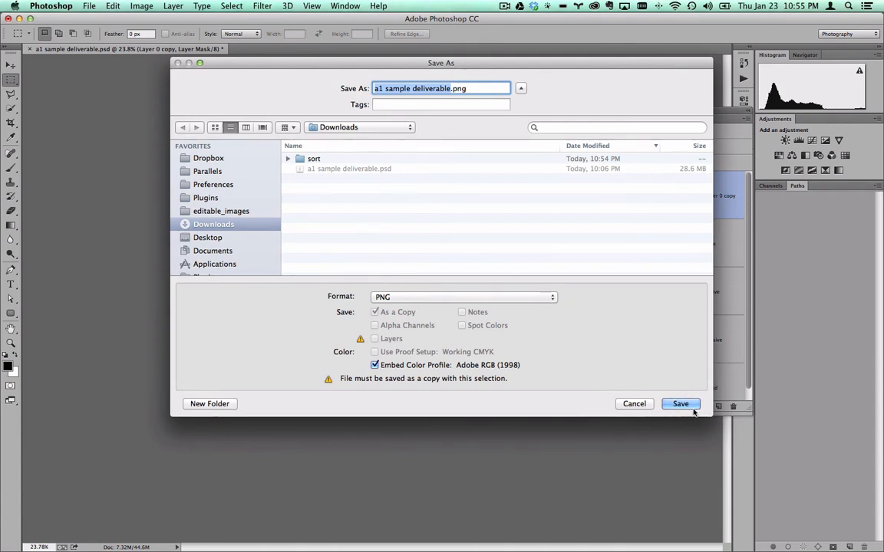
pyautogui.write('flatJustin')
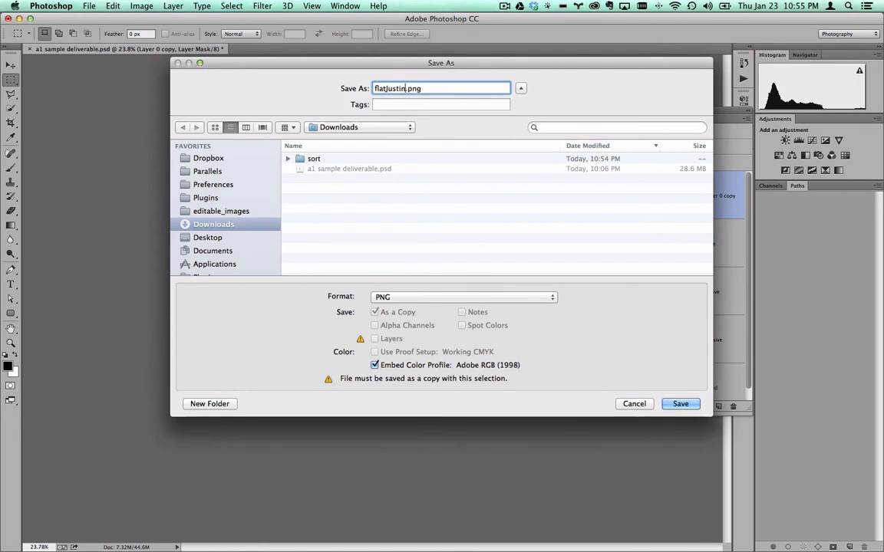
pyautogui.click(680, 404)
pyautogui.press('Return')
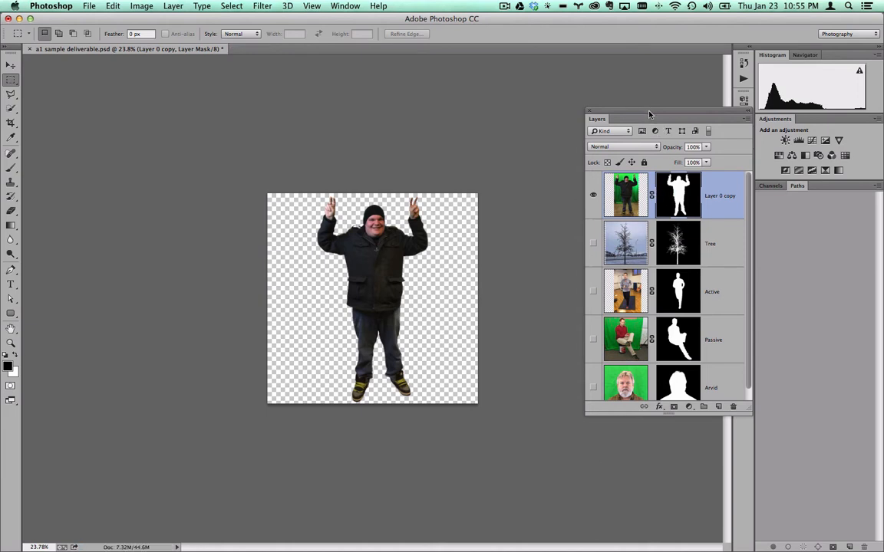
# Step: Switch to Chrome and open the upload page of Assignment 1 – Making Entourage with Masks in Photoshop
pyautogui.moveTo(648, 113); pyautogui.dragTo(554, 113)
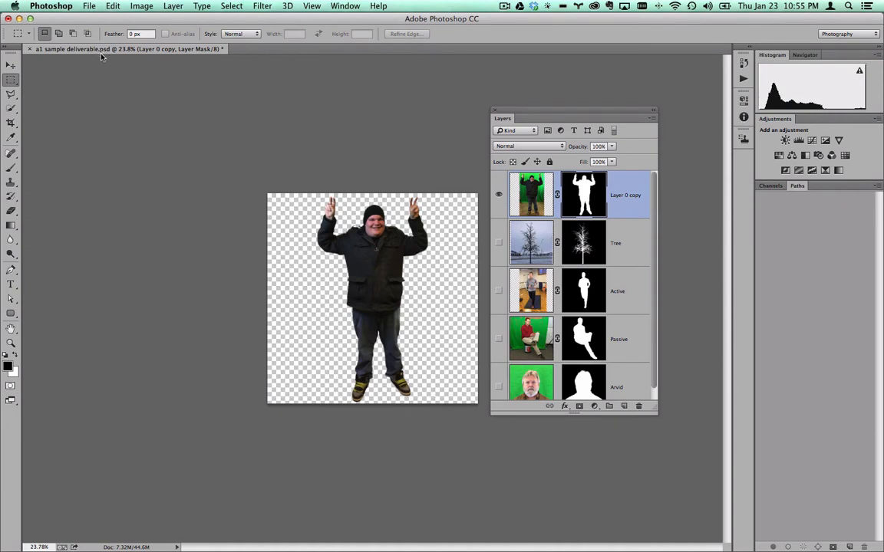
pyautogui.moveTo(498, 546)
pyautogui.press('super+Tab')
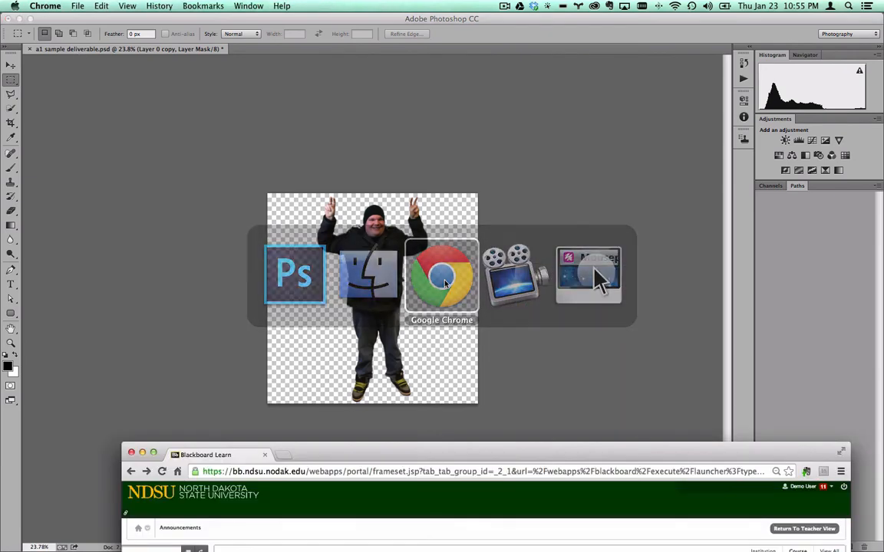
pyautogui.moveTo(464, 456); pyautogui.dragTo(440, 5)
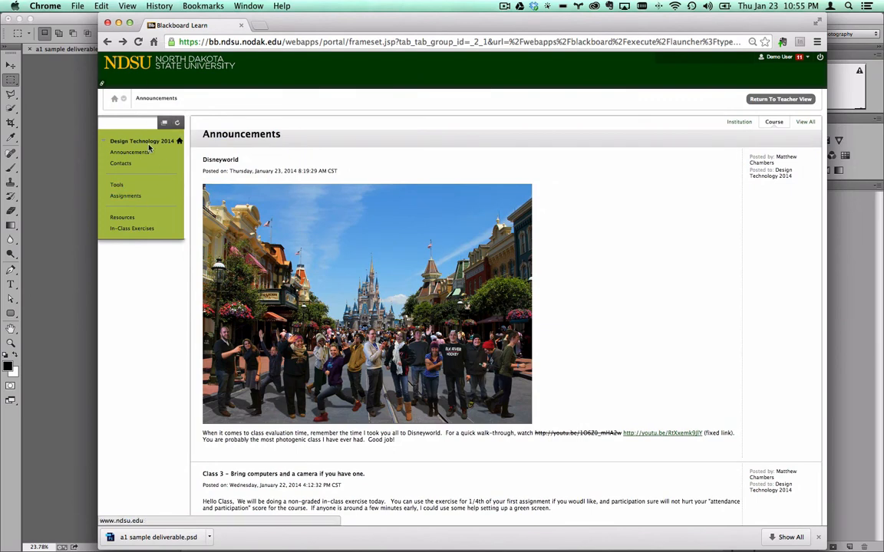
pyautogui.click(135, 197)
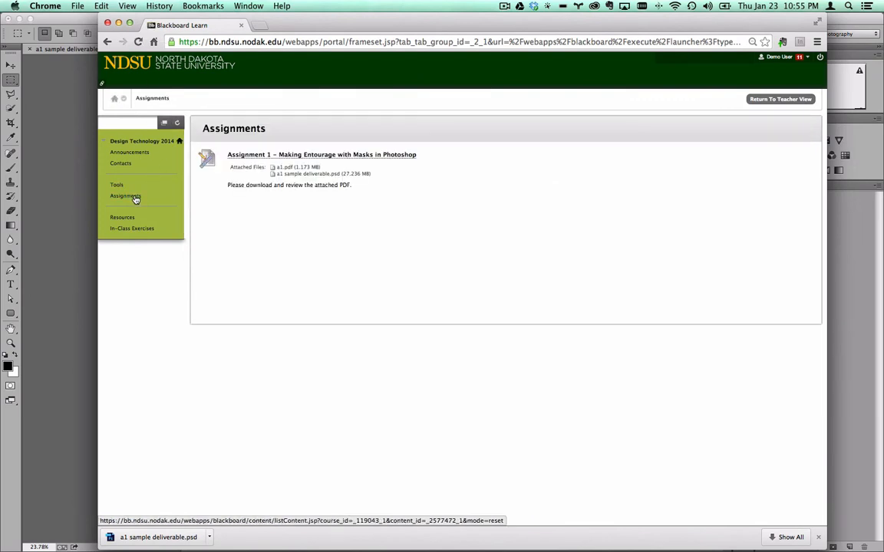
pyautogui.click(245, 156)
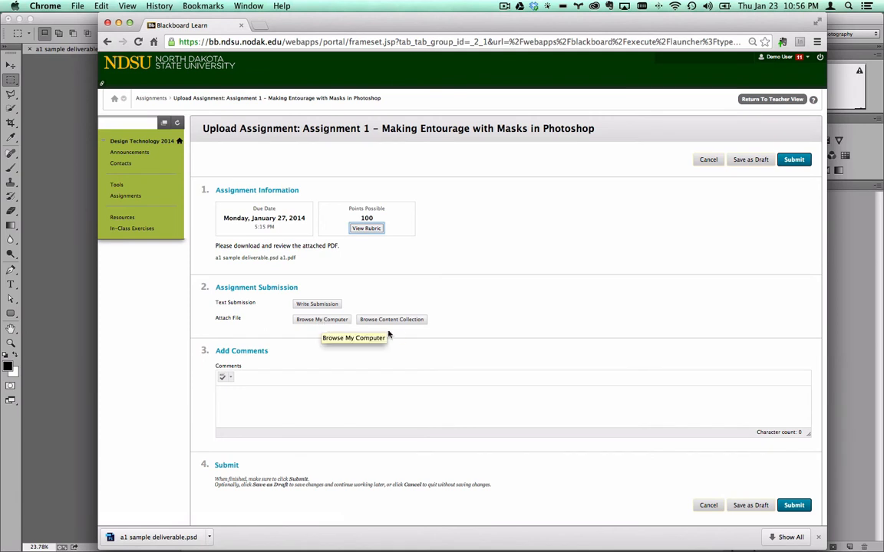
# Step: View the assignment's grading rubric, close it, and return to Photoshop
pyautogui.click(367, 229)
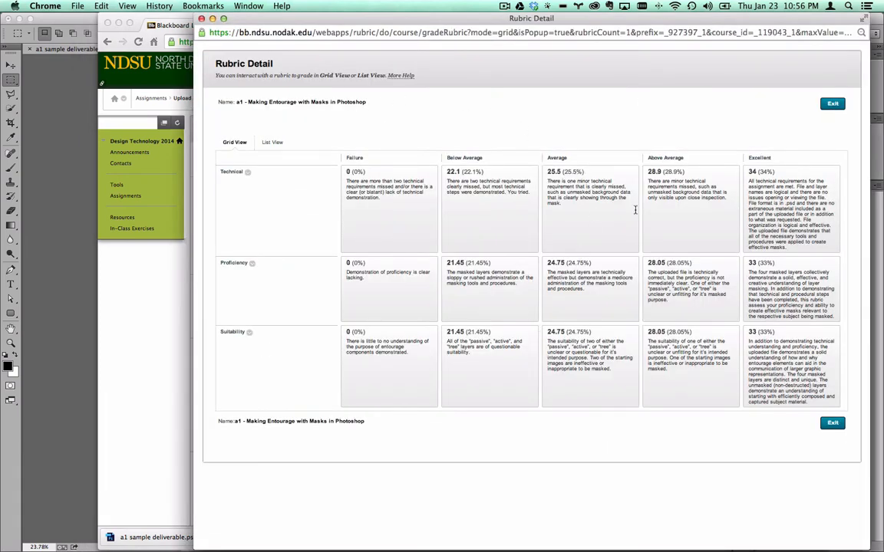
pyautogui.click(201, 19)
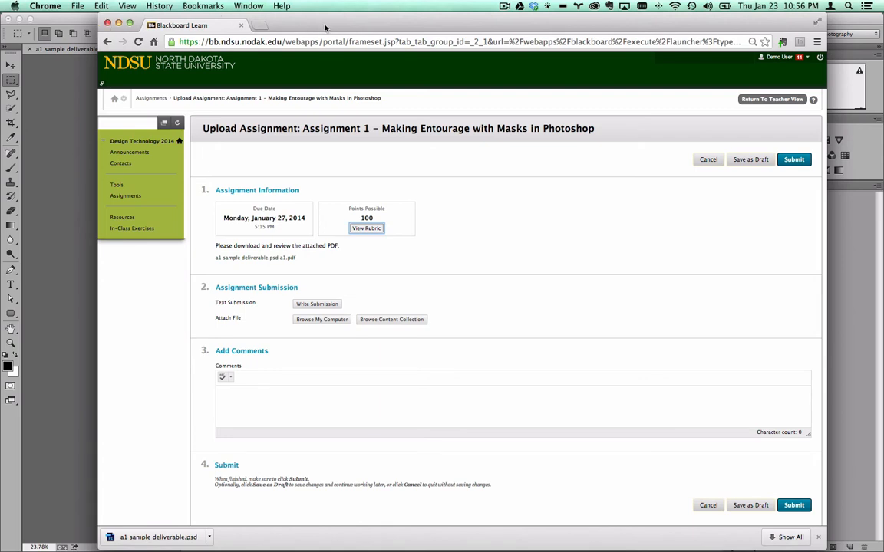
pyautogui.moveTo(325, 27); pyautogui.dragTo(339, 477)
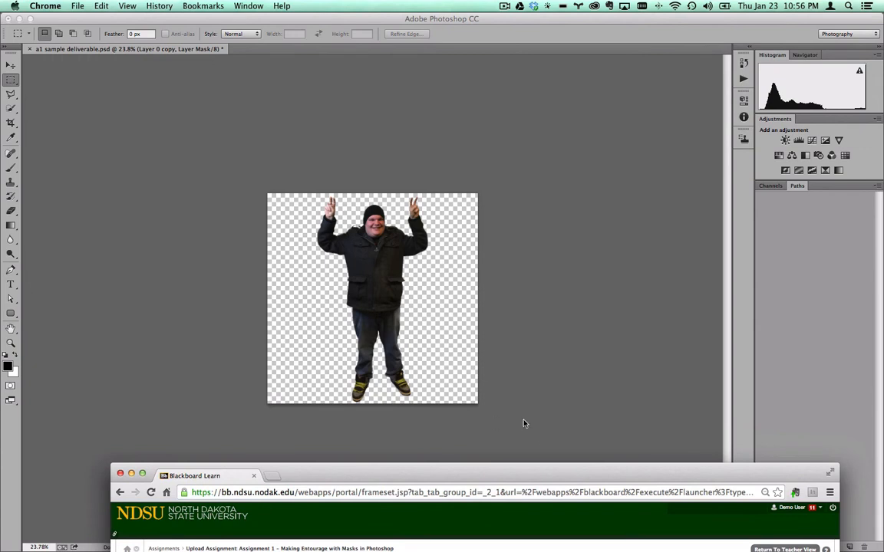
pyautogui.moveTo(568, 548)
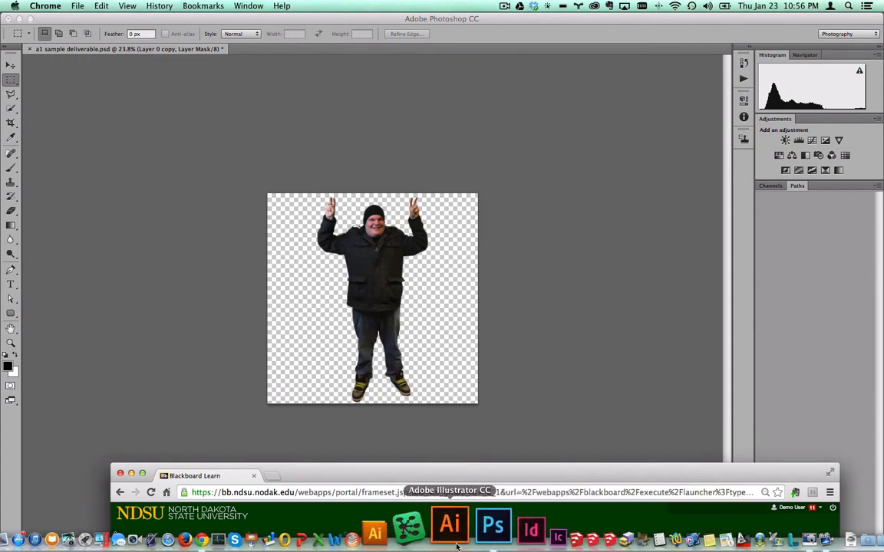
pyautogui.click(411, 125)
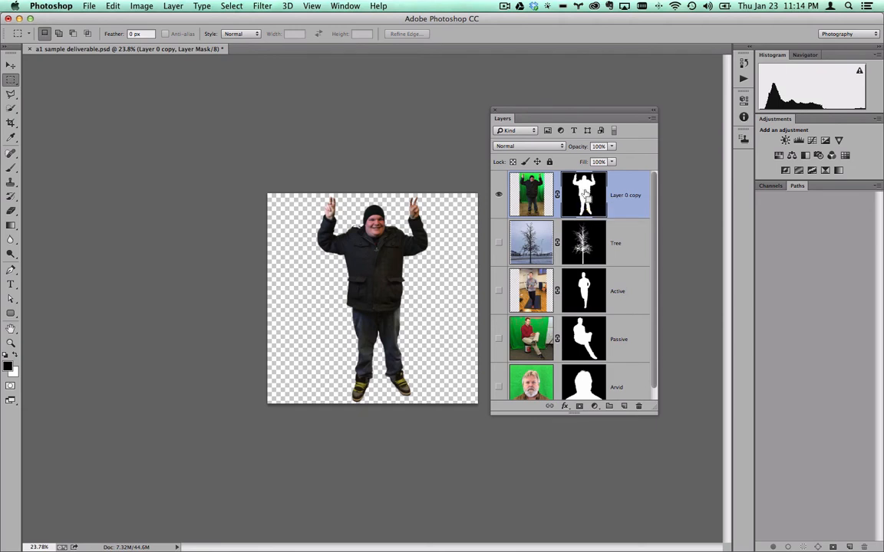
# Step: Load the Active layer's mask as a selection for comparison, and load Layer 0 copy's mask as the selection
pyautogui.keyDown('super'); pyautogui.click(584, 194); pyautogui.keyUp('super')
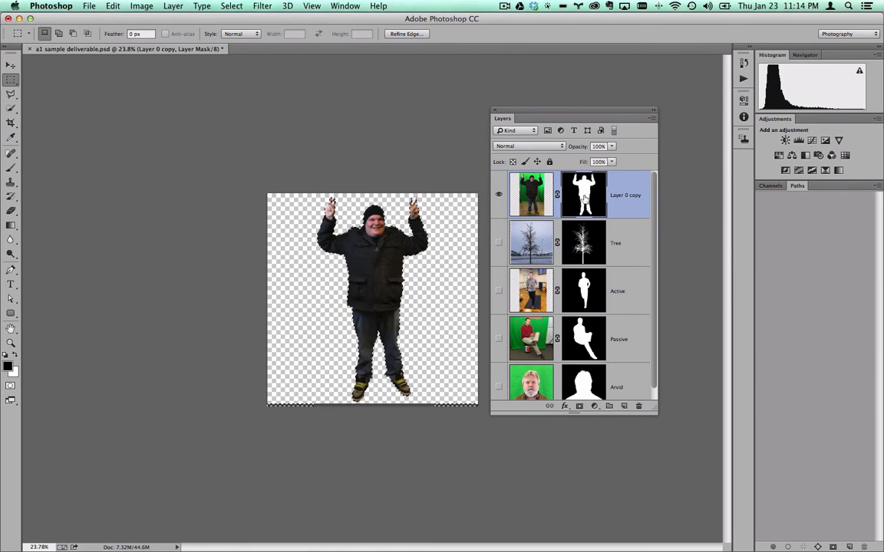
pyautogui.keyDown('super'); pyautogui.click(590, 288); pyautogui.keyUp('super')
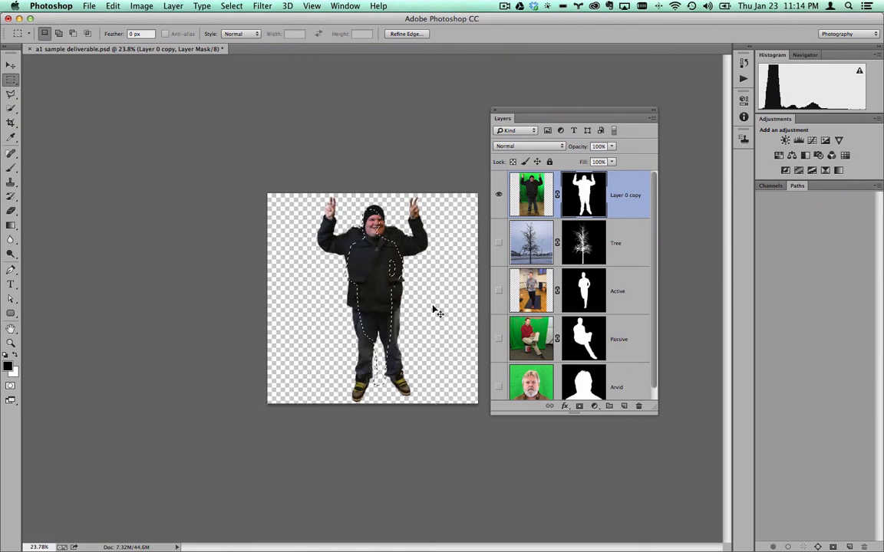
pyautogui.keyDown('super'); pyautogui.click(589, 195); pyautogui.keyUp('super')
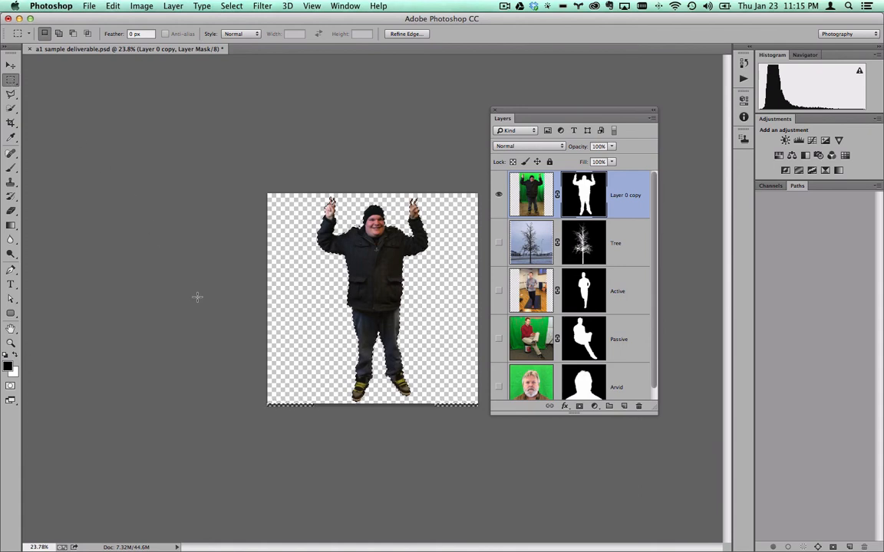
# Step: Try subtracting a rectangle over the left part of the canvas's bottom strip from the figure selection
pyautogui.press('alt')
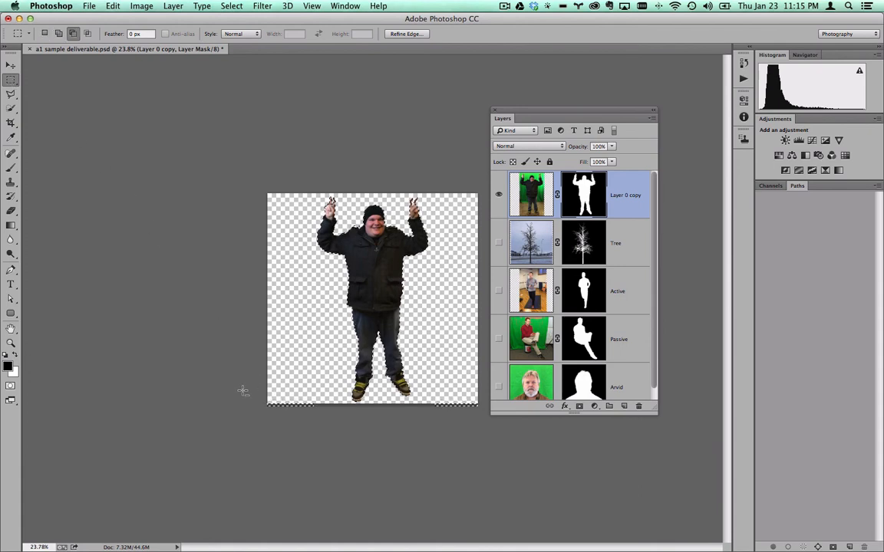
pyautogui.moveTo(243, 391); pyautogui.dragTo(317, 439)
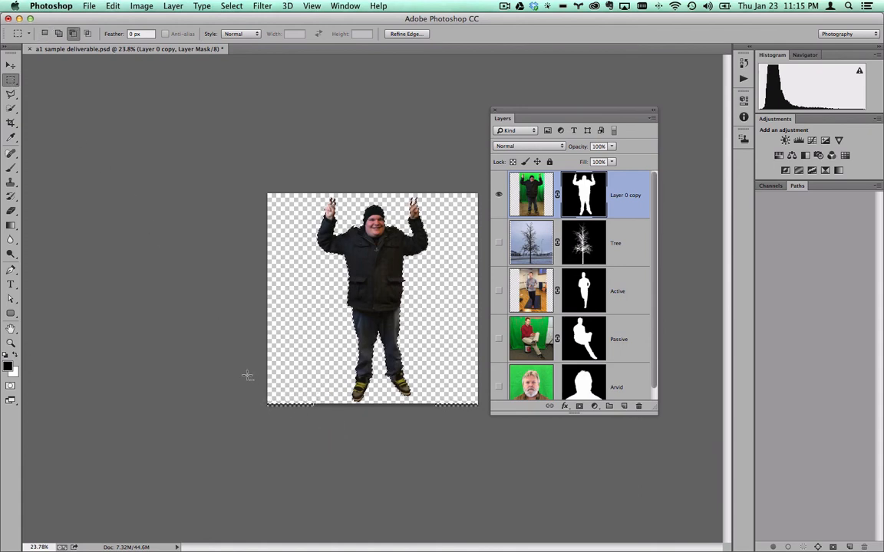
pyautogui.moveTo(247, 376); pyautogui.dragTo(311, 436)
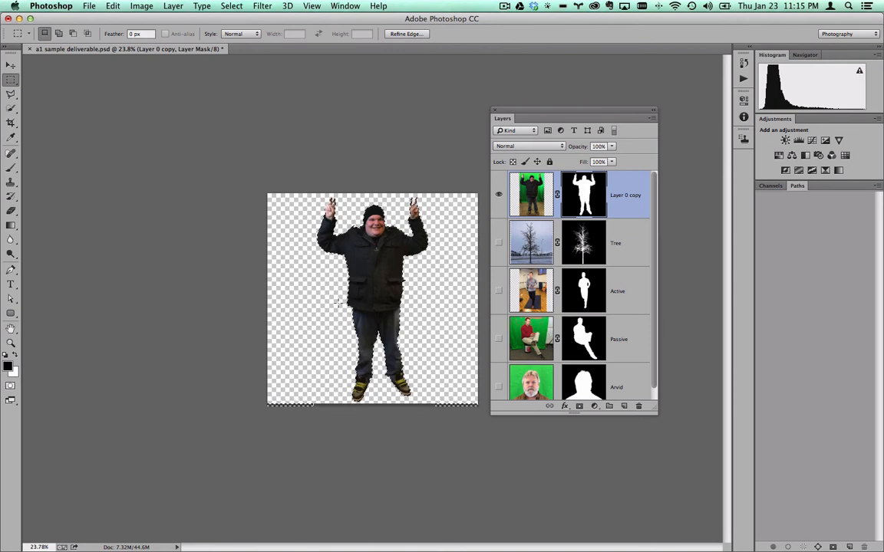
# Step: Intersect the selection with a rectangle around the figure to drop the strip along the canvas's bottom edge
pyautogui.hotkey('shift', 'alt')
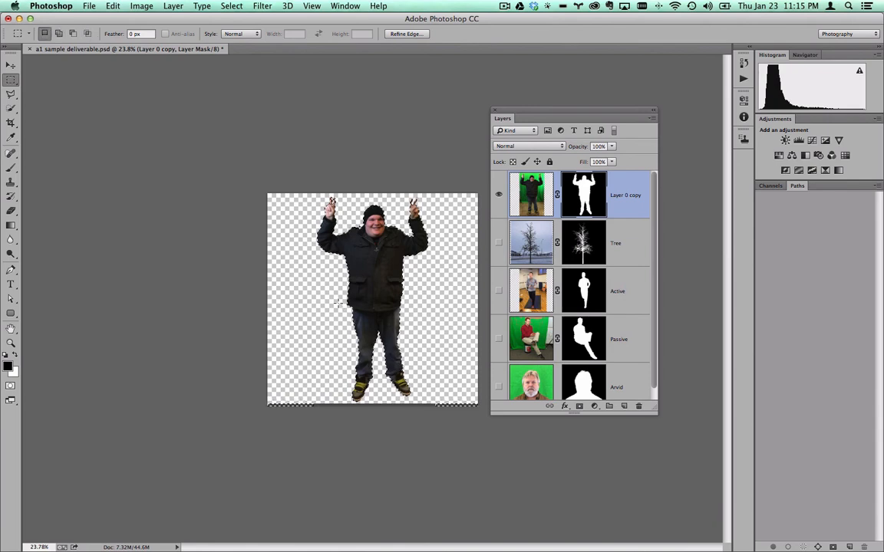
pyautogui.press('shift')
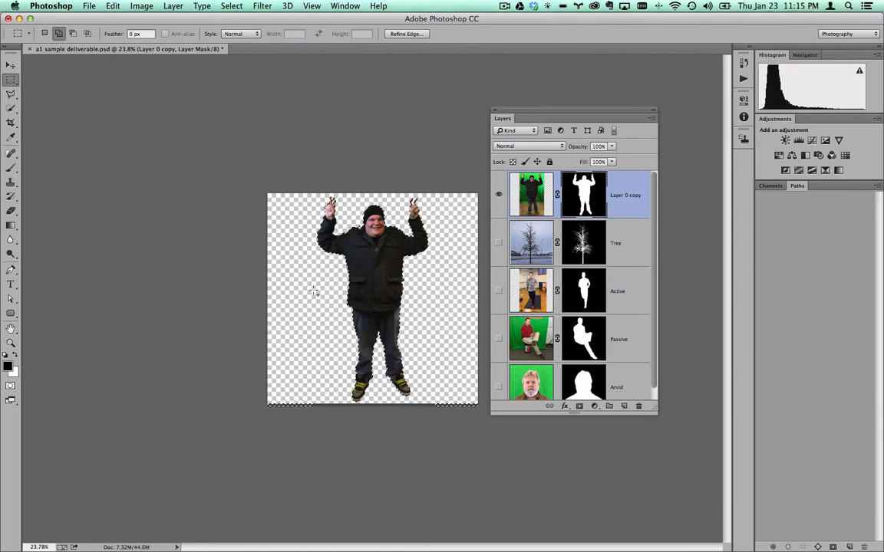
pyautogui.press('alt')
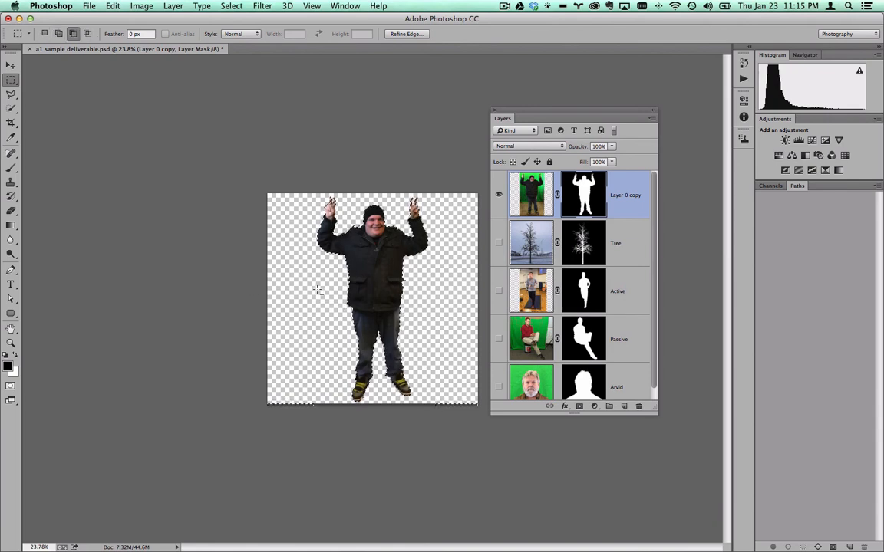
pyautogui.hotkey('shift', 'alt')
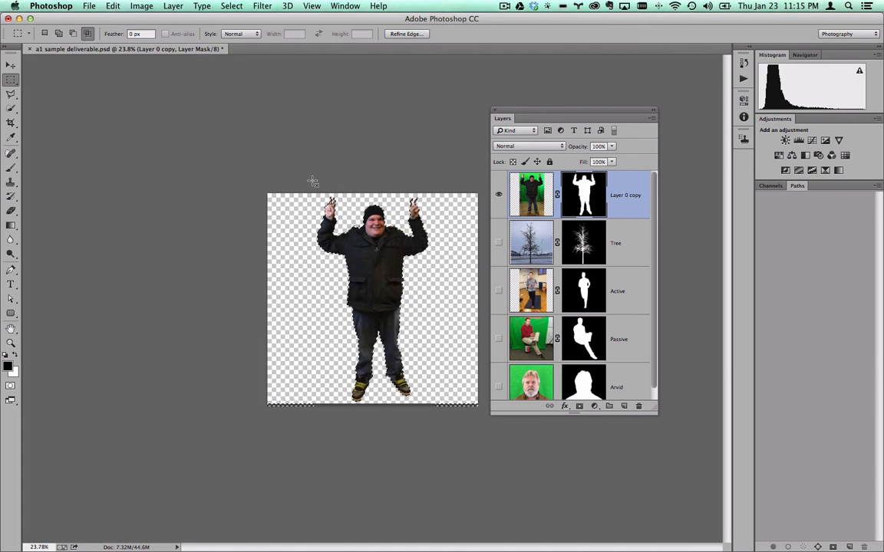
pyautogui.moveTo(332, 215); pyautogui.dragTo(438, 405)
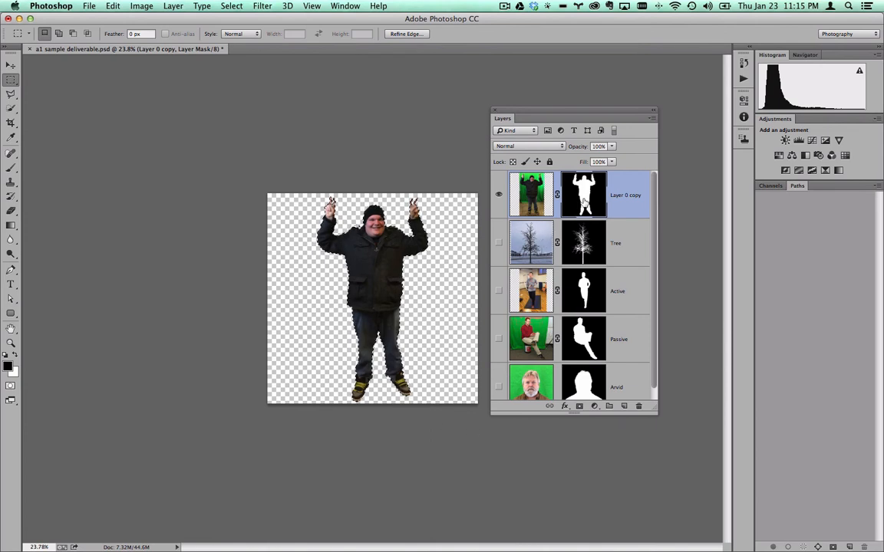
# Step: Undock and enlarge the Paths panel beside the canvas, and make a work path from the figure selection
pyautogui.moveTo(799, 186); pyautogui.dragTo(119, 108)
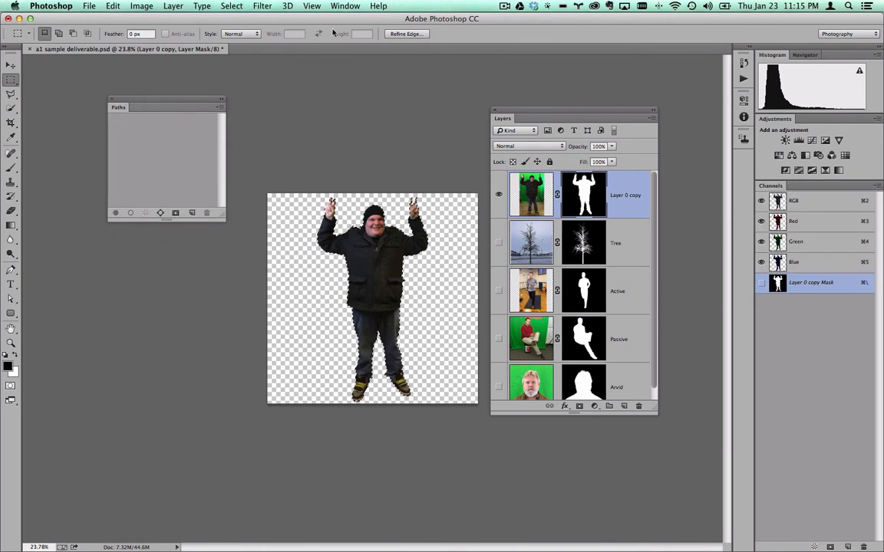
pyautogui.click(345, 7)
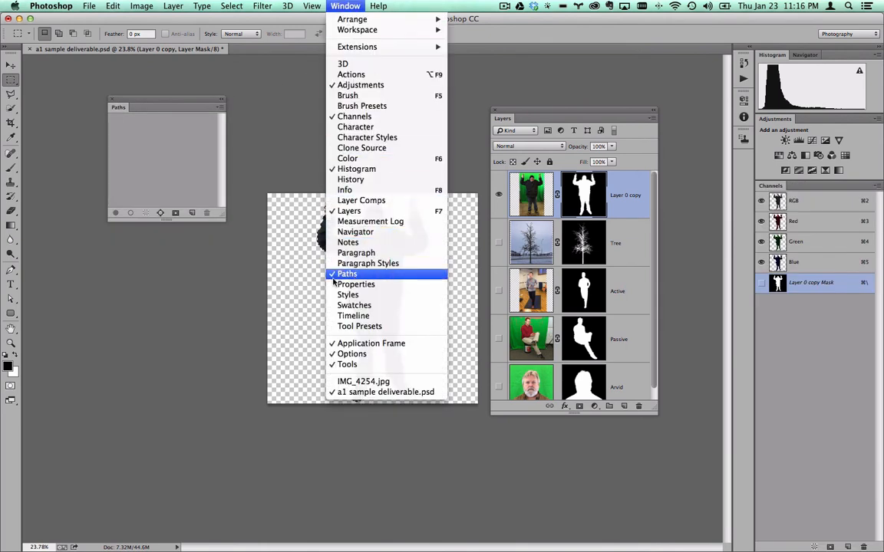
pyautogui.click(220, 222)
pyautogui.moveTo(221, 222); pyautogui.dragTo(247, 345)
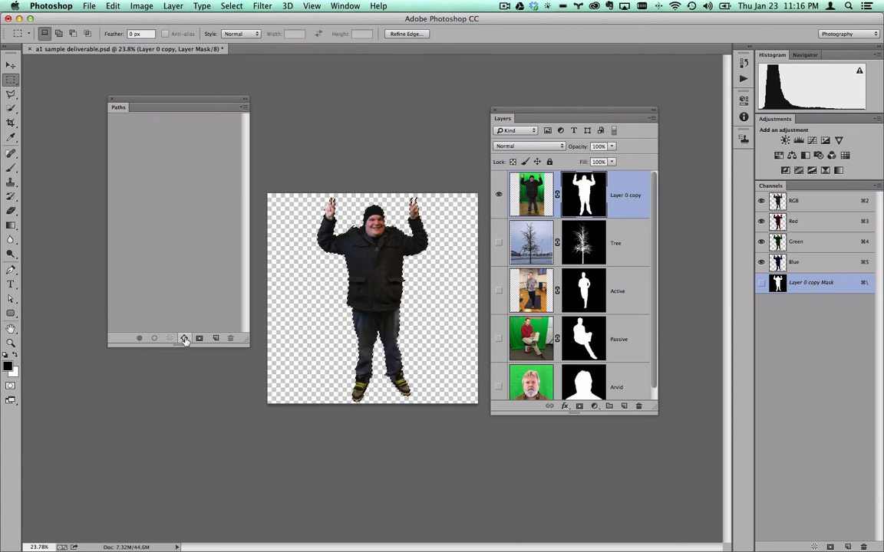
pyautogui.click(184, 339)
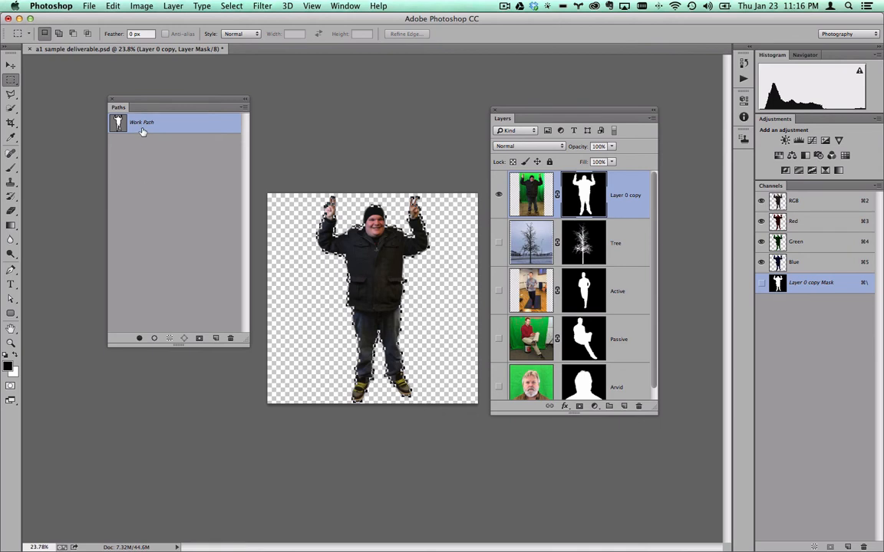
# Step: Export the Work Path to Illustrator as a1 sample deliverable.ai in the Downloads folder
pyautogui.click(90, 6)
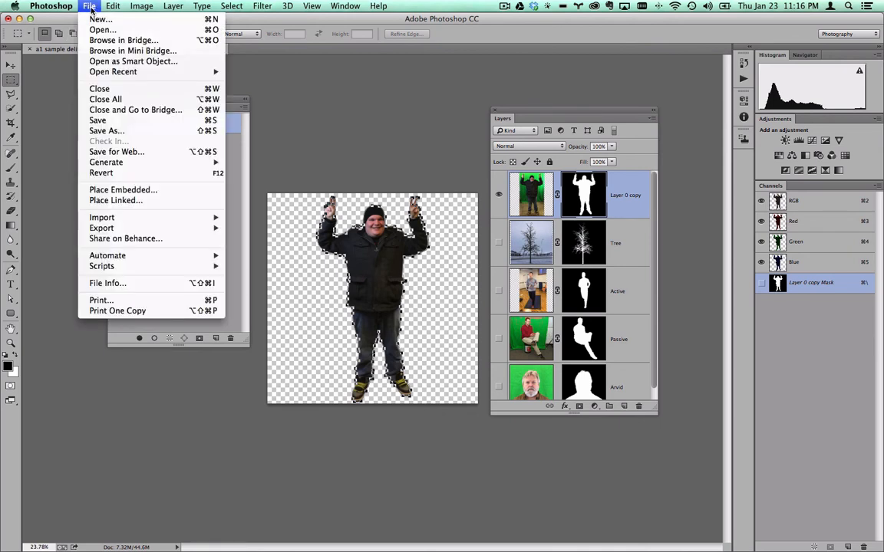
pyautogui.moveTo(208, 228)
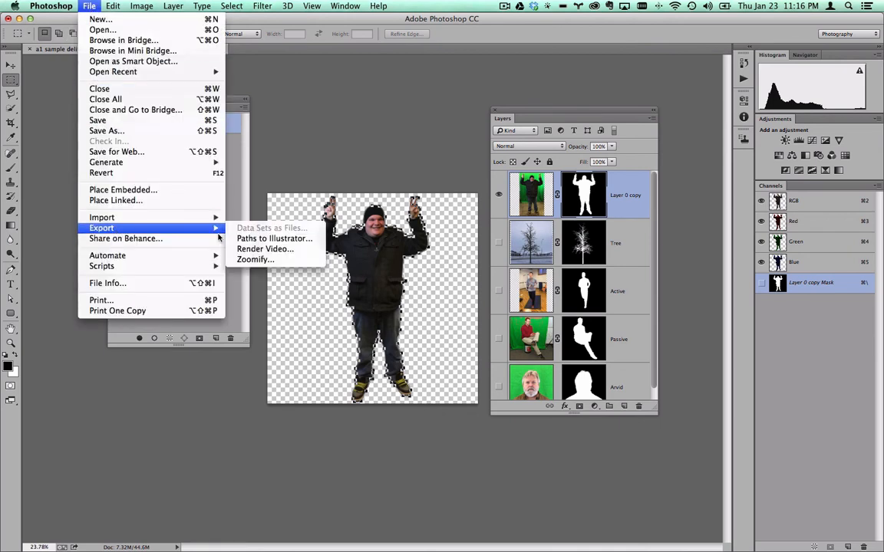
pyautogui.click(270, 239)
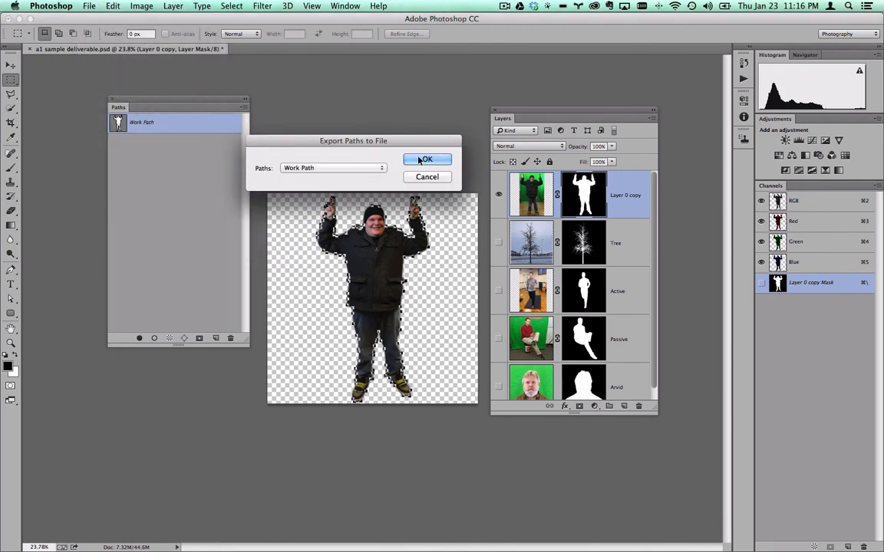
pyautogui.click(427, 159)
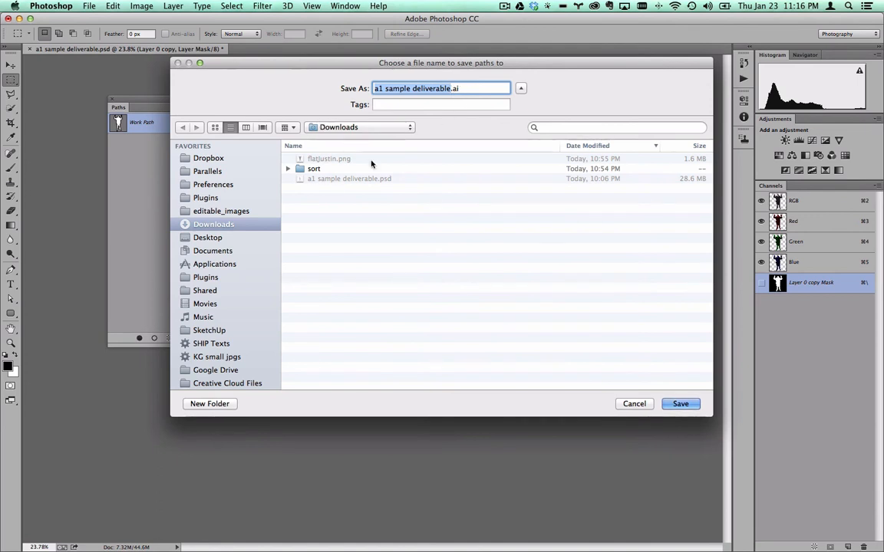
pyautogui.click(670, 402)
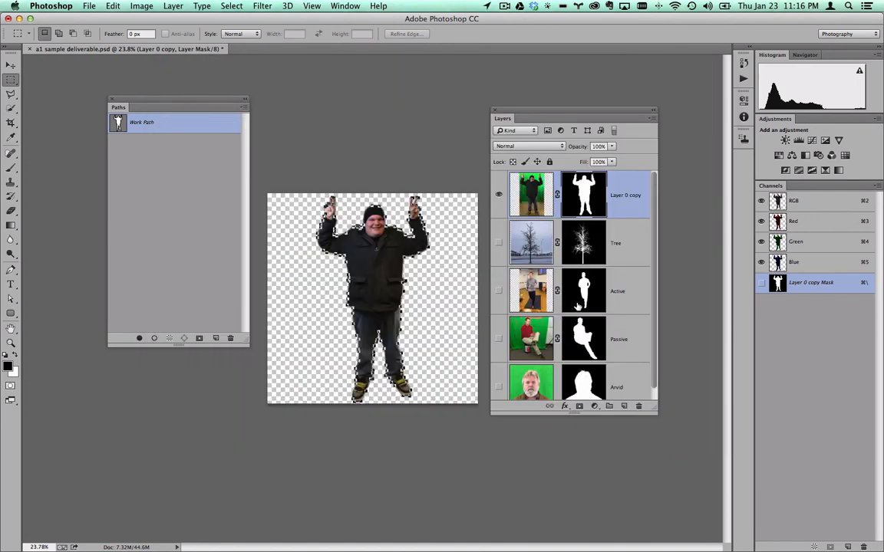
# Step: Switch to Illustrator and open a1 sample deliverable.ai from Downloads, creating artboards for the Legacy Artboard and Crop Area(s)
pyautogui.click(448, 526)
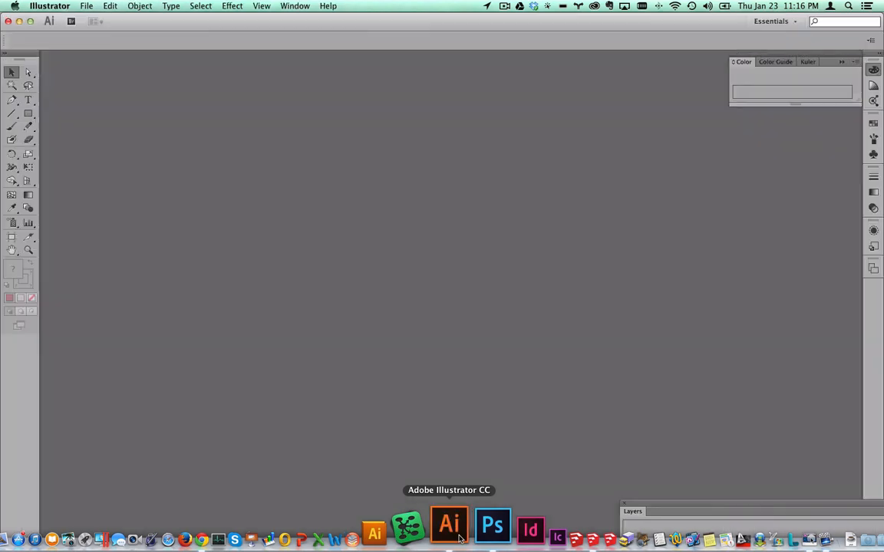
pyautogui.click(86, 6)
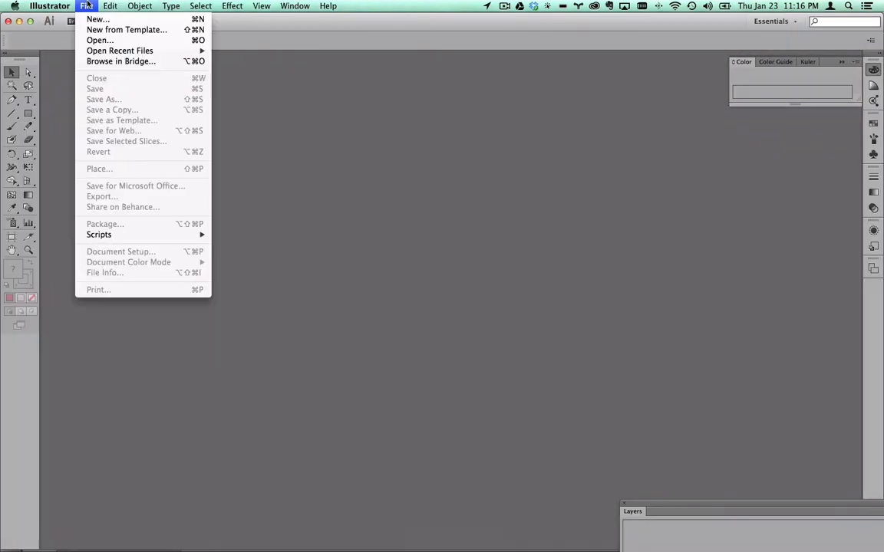
pyautogui.click(91, 39)
pyautogui.click(307, 94)
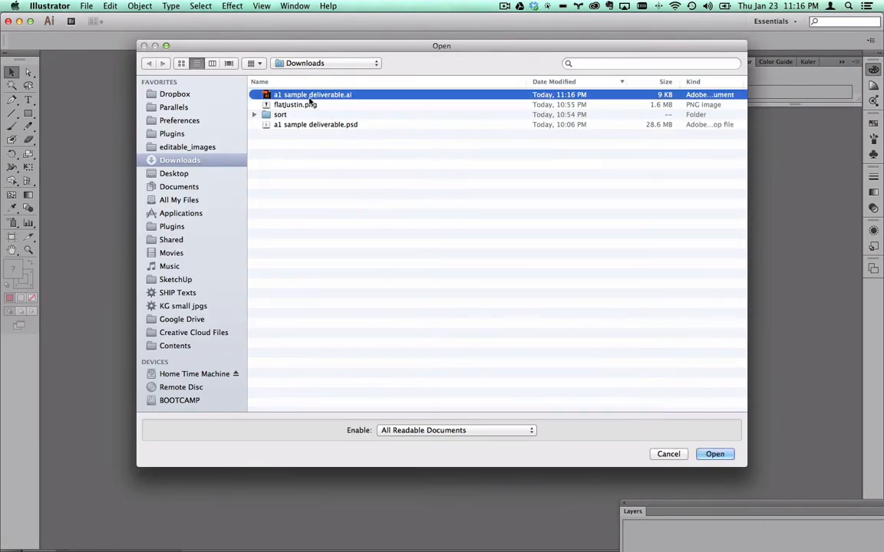
pyautogui.click(708, 455)
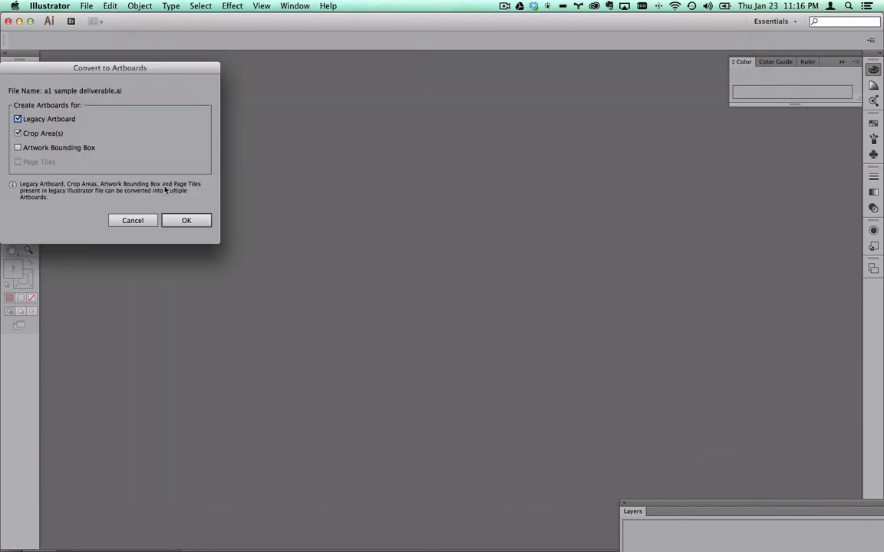
pyautogui.click(184, 220)
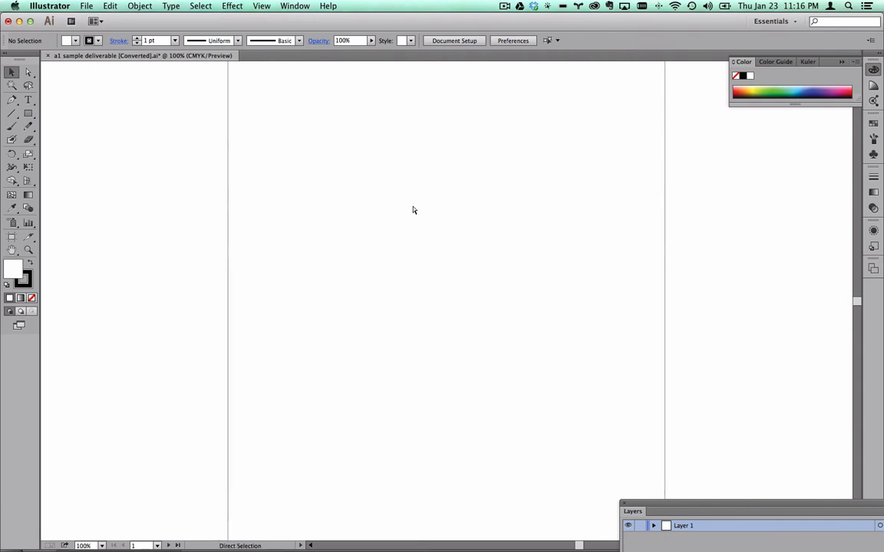
# Step: Check the figure's unstroked outline from hands to feet and select the whole compound path
pyautogui.press('super+a')
pyautogui.scroll(10, 419, 206)
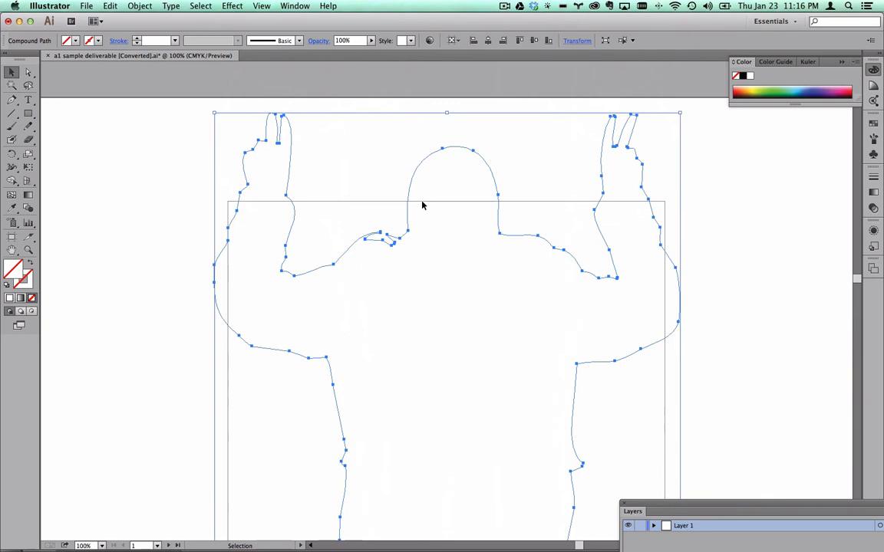
pyautogui.scroll(-12, 422, 206)
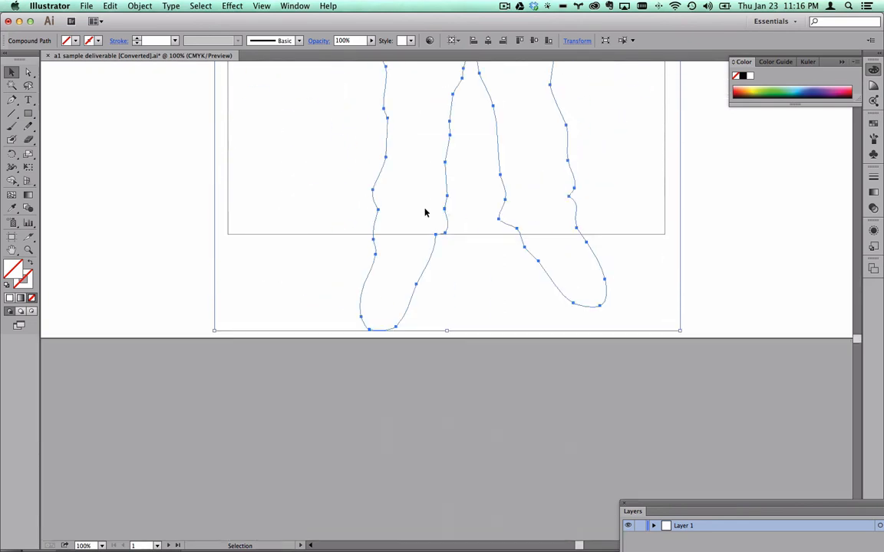
pyautogui.scroll(12, 424, 212)
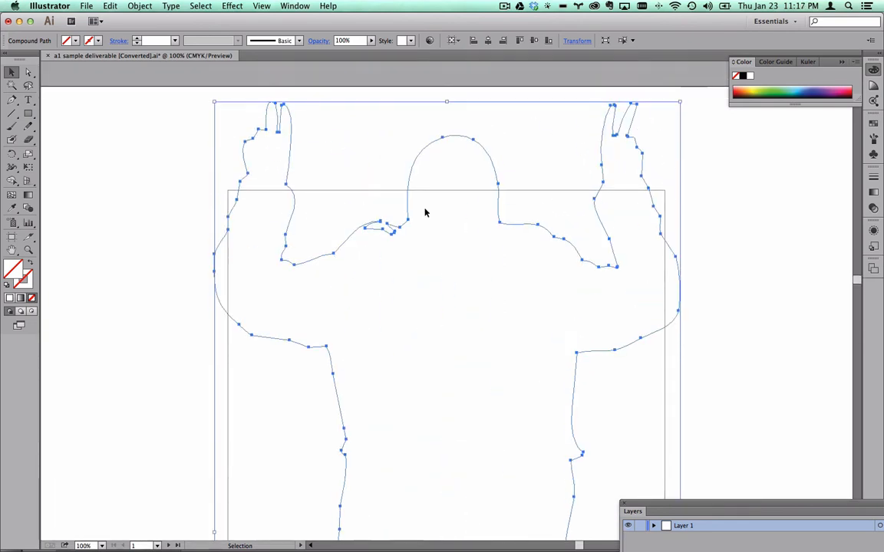
pyautogui.hscroll(-1, 453, 256)
pyautogui.hscroll(3, 453, 257)
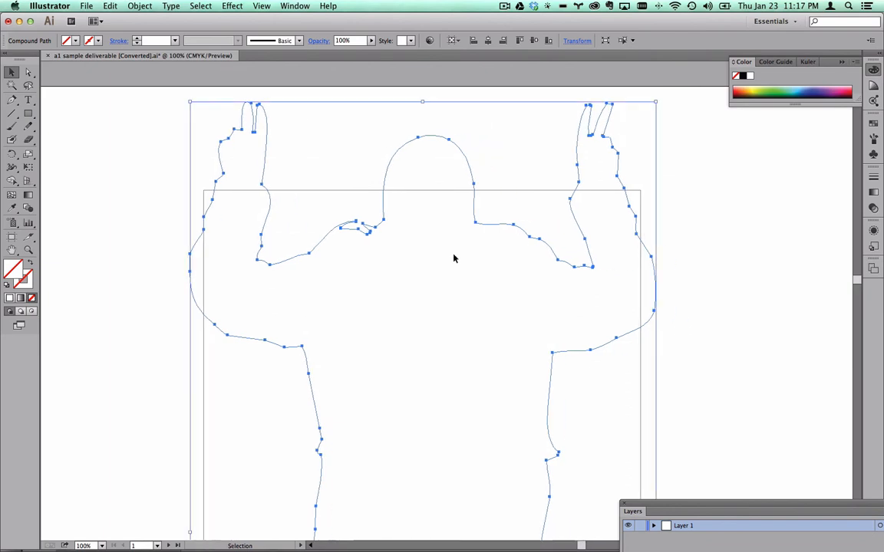
pyautogui.scroll(-1, 453, 258)
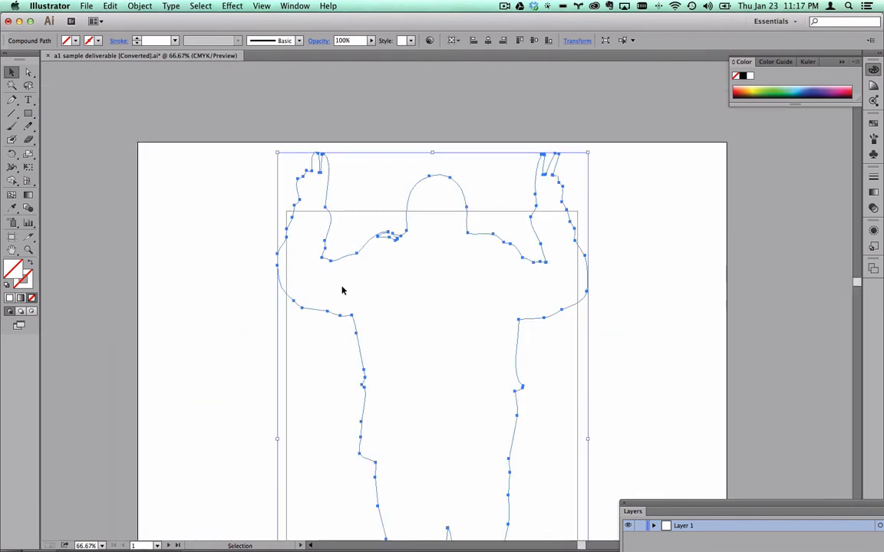
pyautogui.click(488, 133)
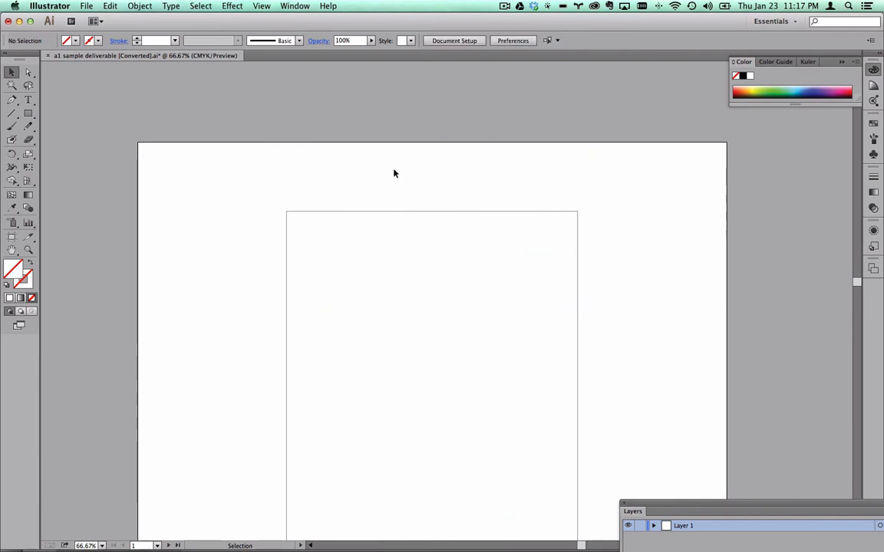
pyautogui.moveTo(493, 132); pyautogui.dragTo(400, 262)
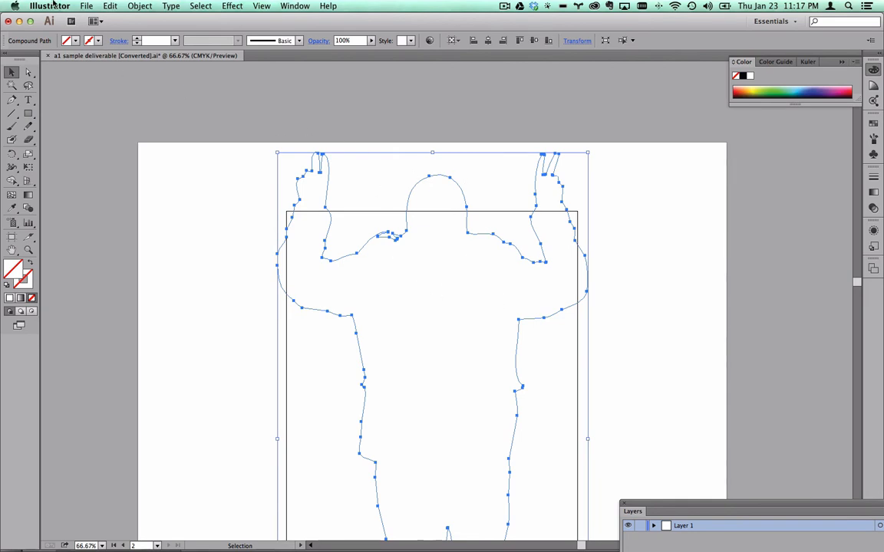
# Step: Export only the selected outline to Downloads as an AutoCAD Drawing (dwg), version 2004/2005/2006, at 1 inch to 1 unit
pyautogui.click(87, 6)
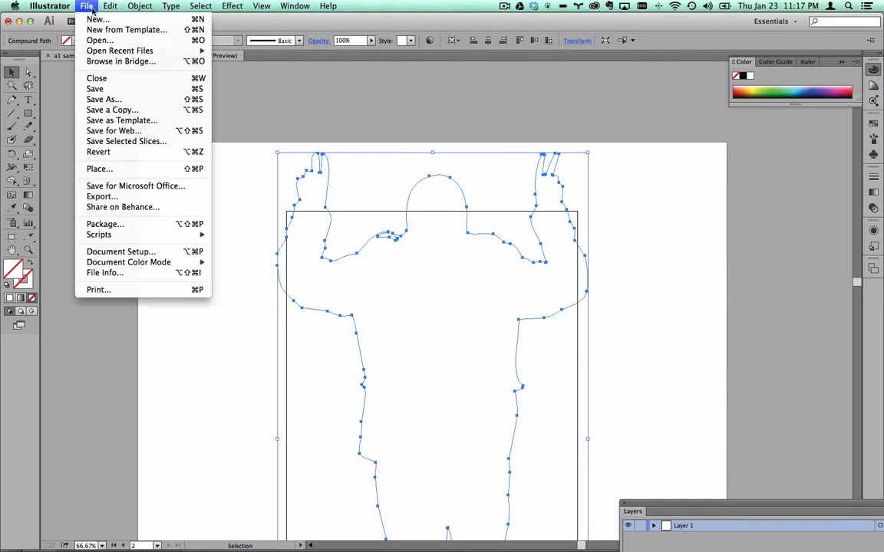
pyautogui.click(148, 197)
pyautogui.click(413, 335)
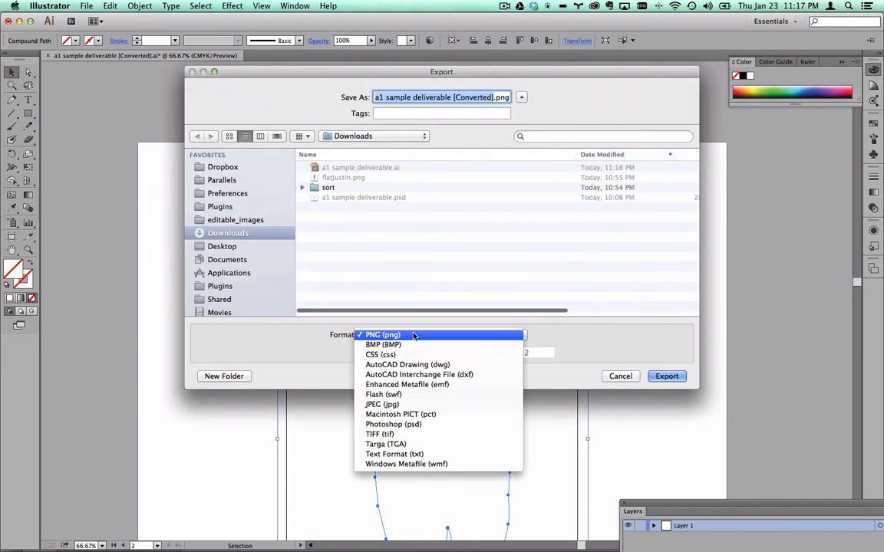
pyautogui.click(420, 366)
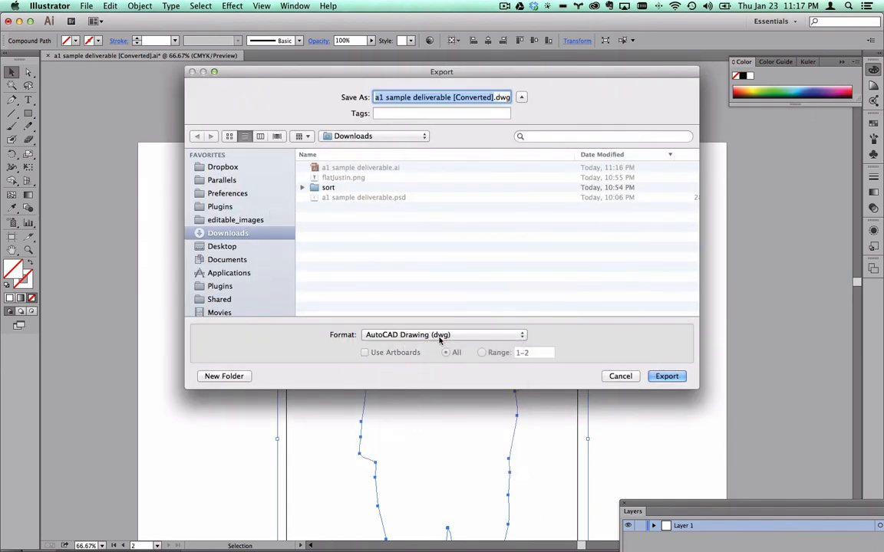
pyautogui.click(672, 380)
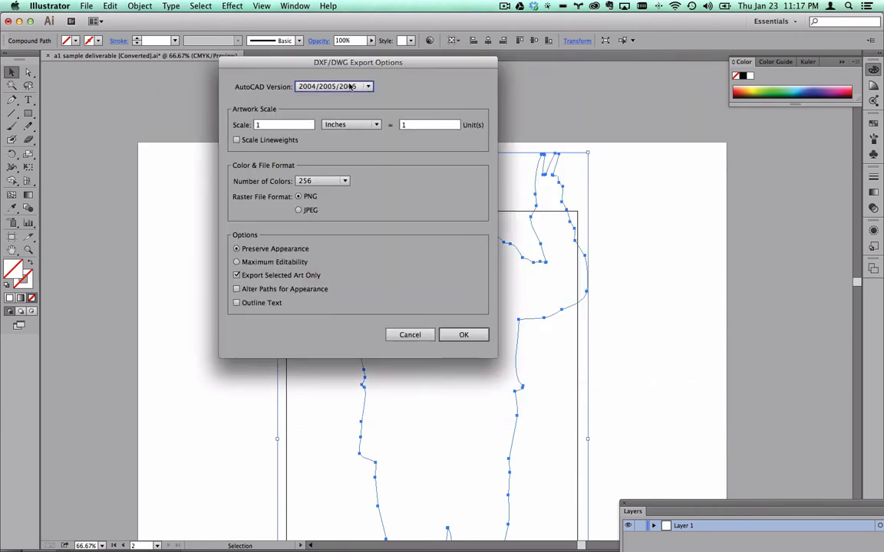
pyautogui.click(371, 87)
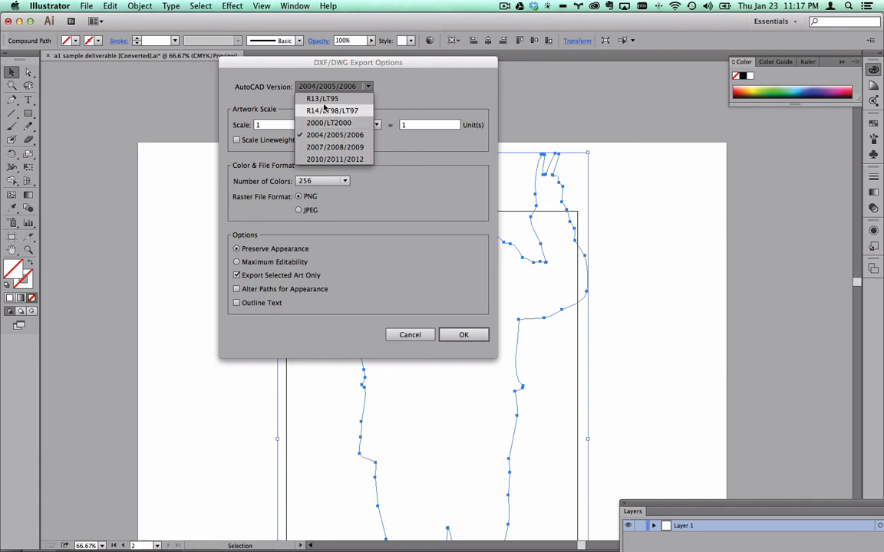
pyautogui.click(331, 136)
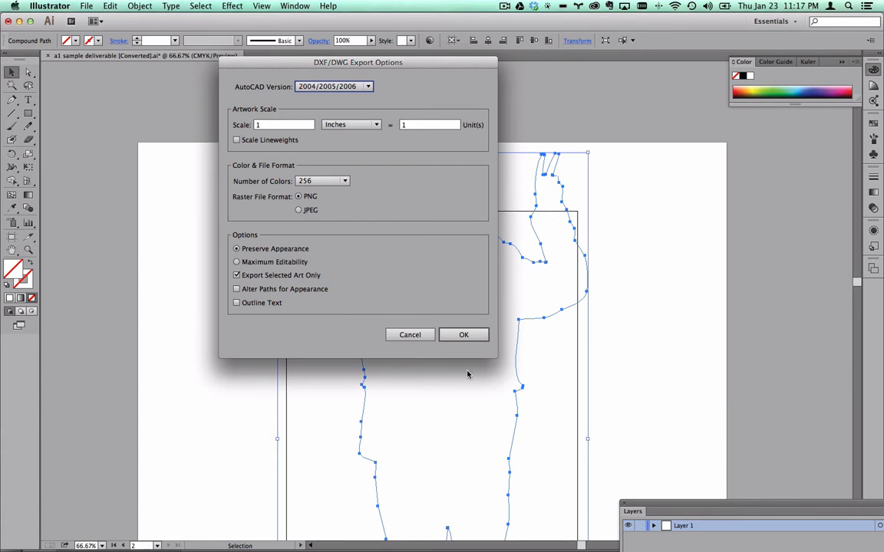
pyautogui.click(463, 336)
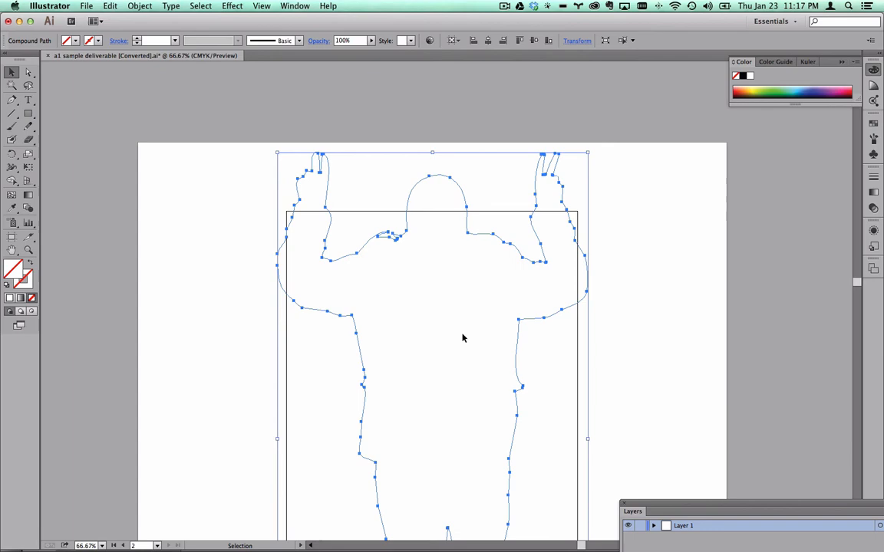
# Step: Switch to SketchUp and create a new empty model
pyautogui.press('super+Tab')
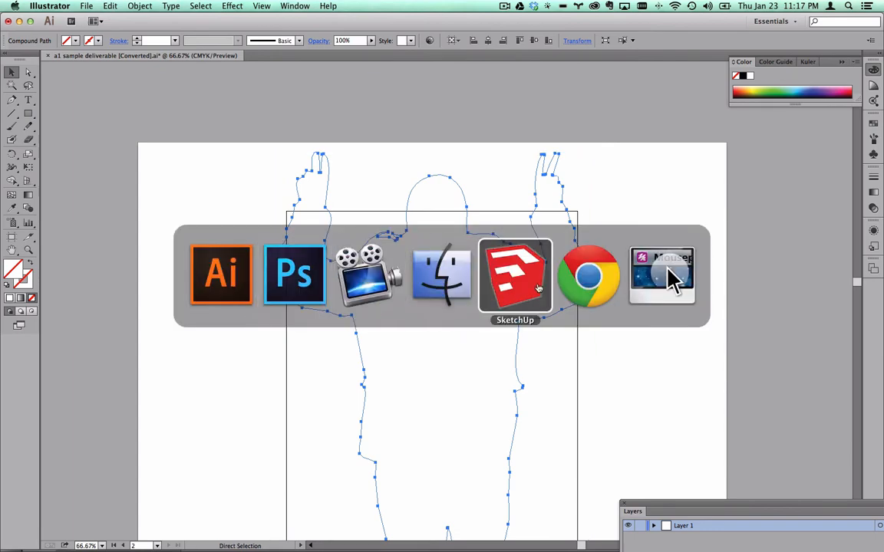
pyautogui.click(523, 300)
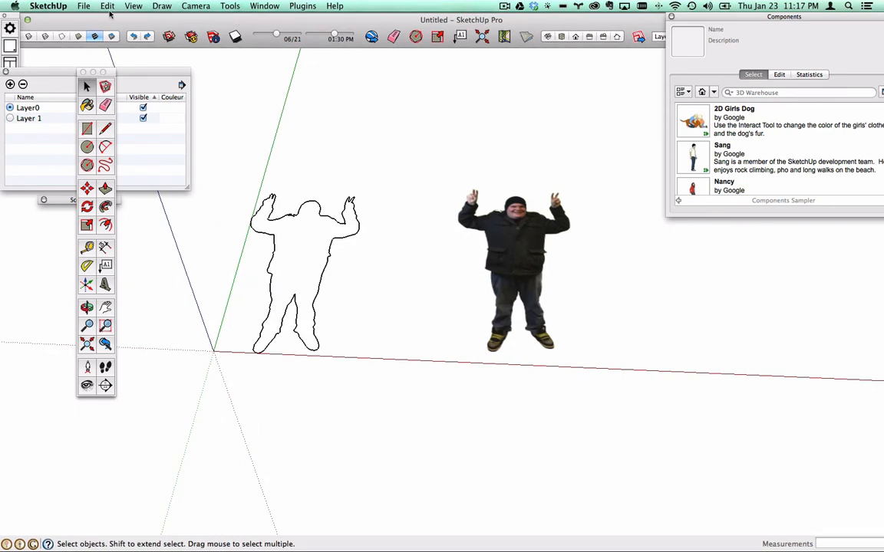
pyautogui.click(86, 6)
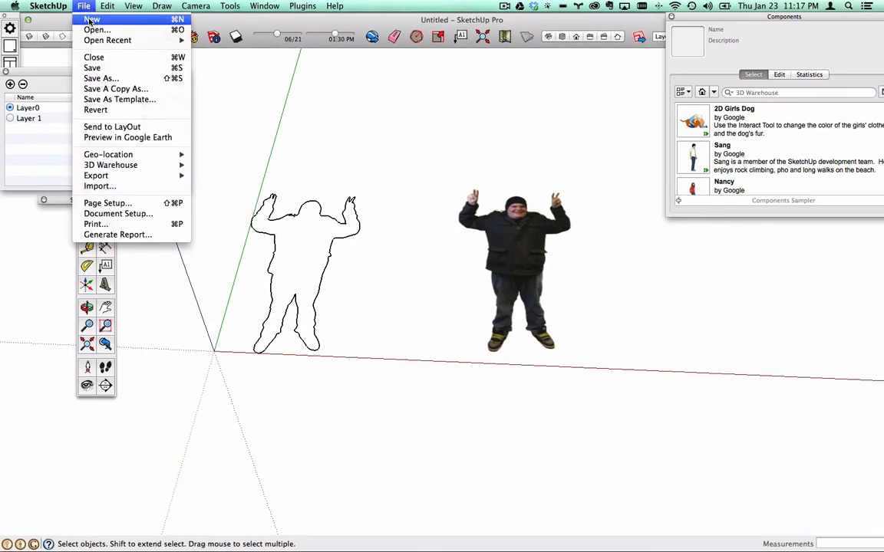
pyautogui.click(92, 18)
# Step: Start an import in AutoCAD Files (*.dwg, *.dxf) format and choose a1 sample deliverable [Converted].dwg
pyautogui.click(86, 5)
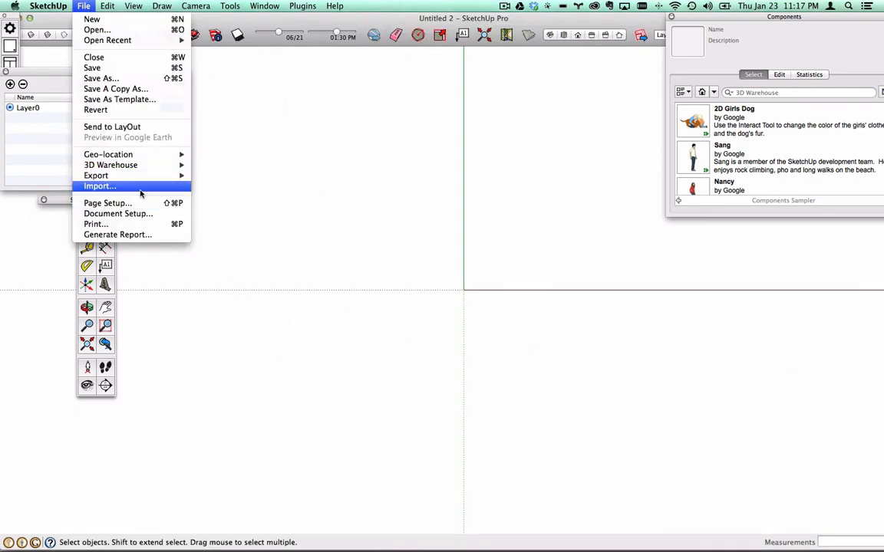
pyautogui.click(99, 186)
pyautogui.click(502, 350)
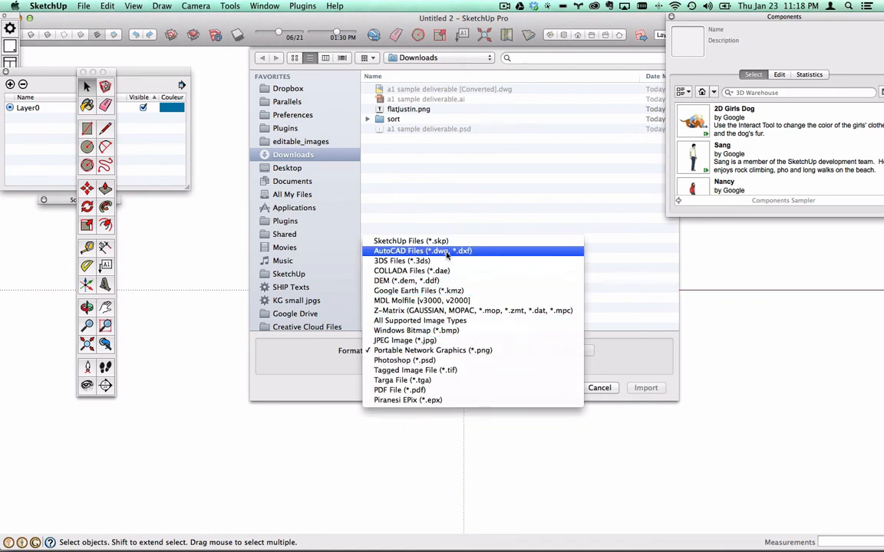
pyautogui.click(447, 254)
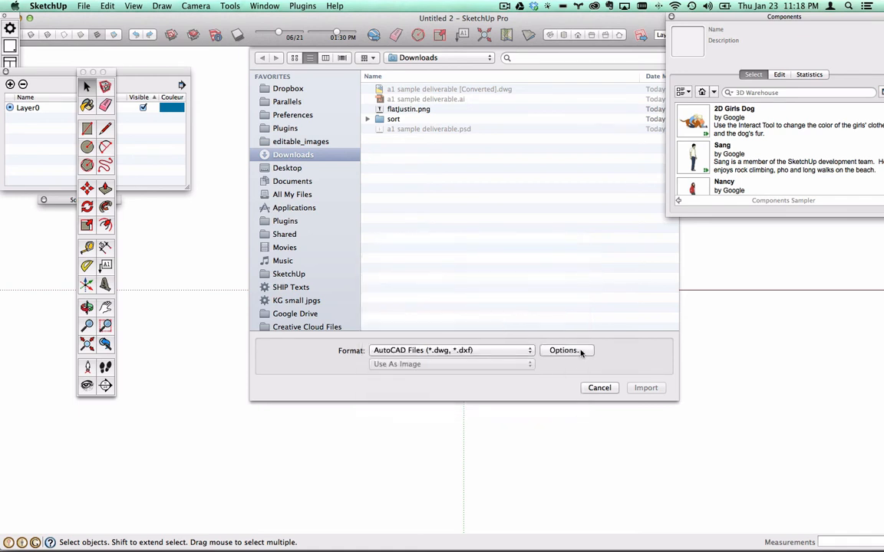
pyautogui.click(476, 89)
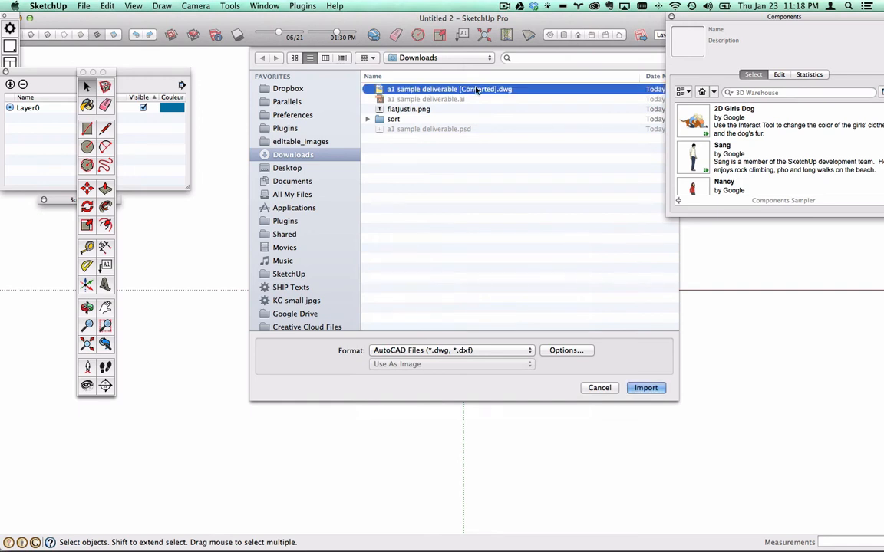
# Step: Set the DWG import scale to Feet and import the figure outline into the model
pyautogui.click(565, 350)
pyautogui.click(444, 156)
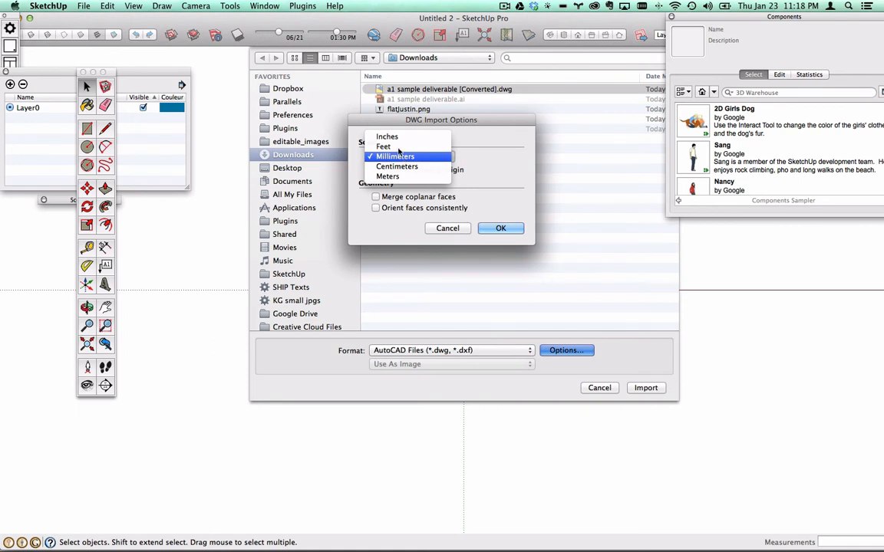
pyautogui.click(394, 147)
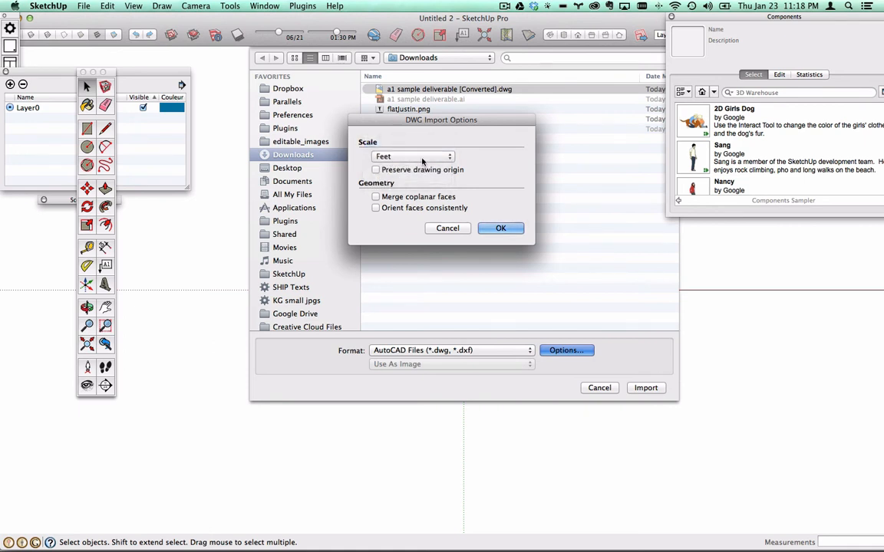
pyautogui.click(500, 230)
pyautogui.click(645, 388)
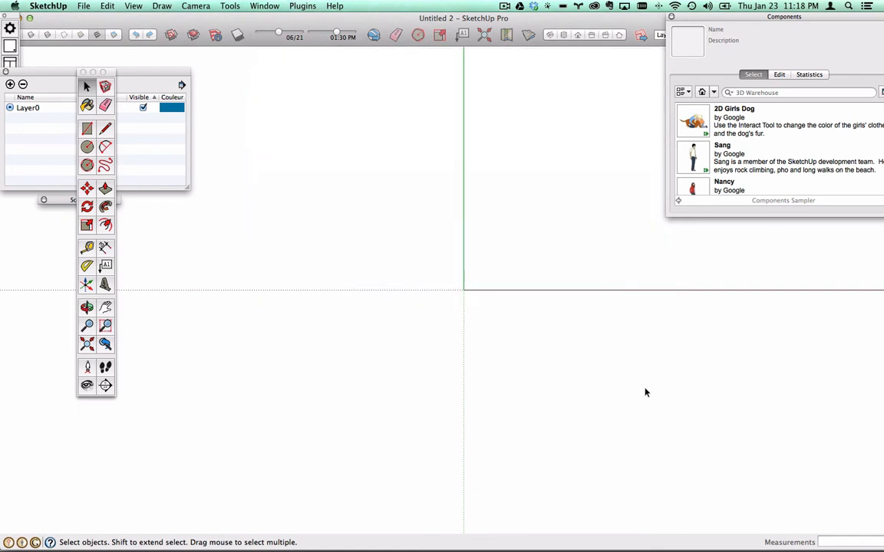
pyautogui.click(496, 277)
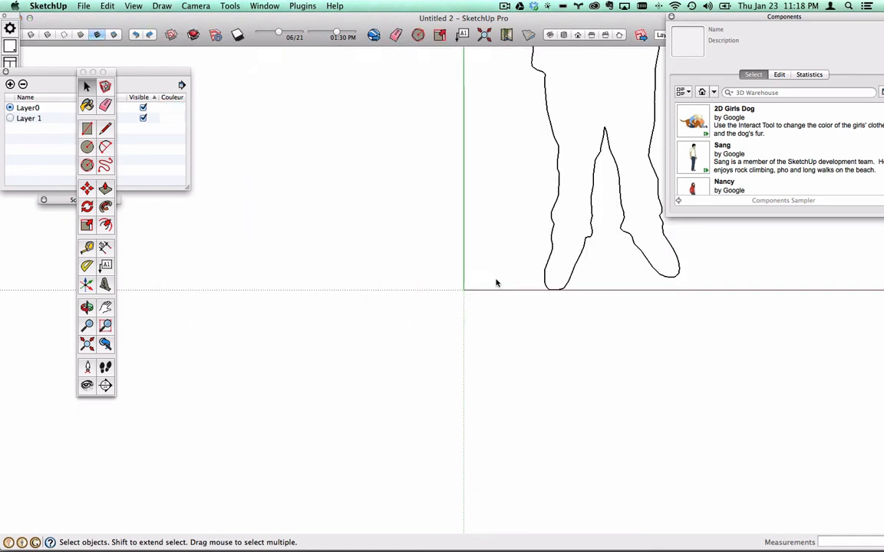
# Step: View the entire imported figure outline at an angle and reposition the floating tool palette
pyautogui.scroll(-3, 592, 191)
pyautogui.moveTo(595, 171); pyautogui.dragTo(584, 93)
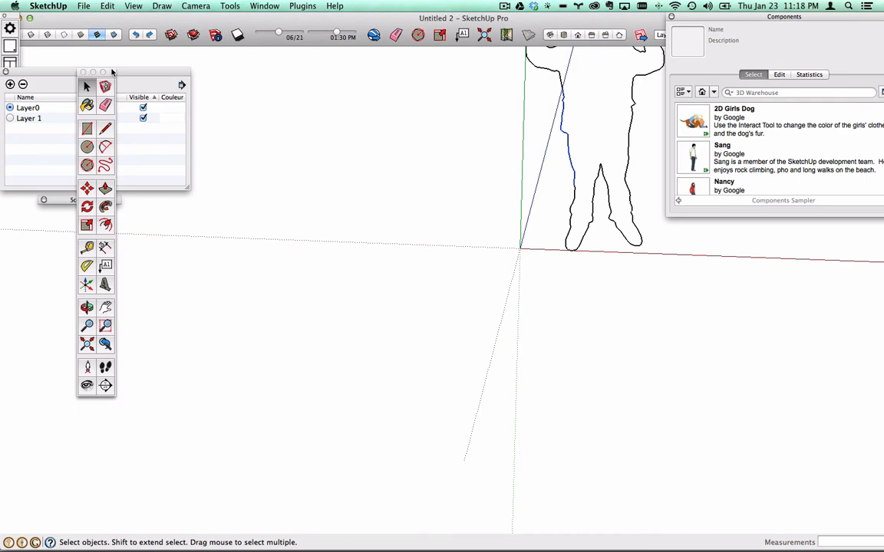
pyautogui.moveTo(112, 71); pyautogui.dragTo(97, 65)
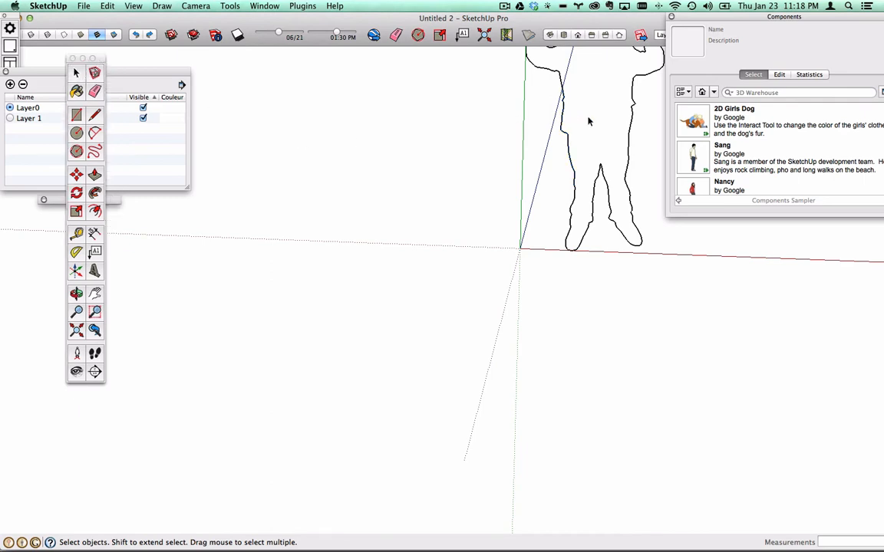
pyautogui.press('h')
pyautogui.moveTo(589, 121); pyautogui.dragTo(408, 265)
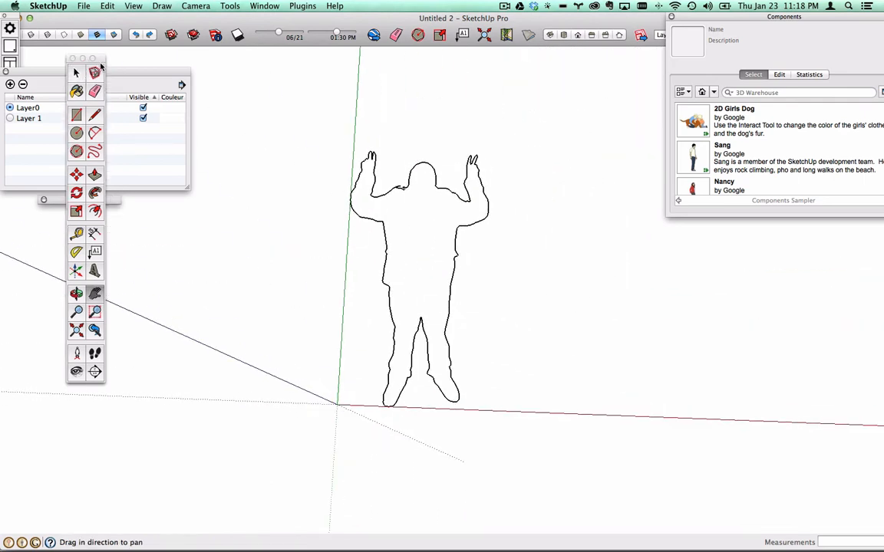
pyautogui.click(76, 73)
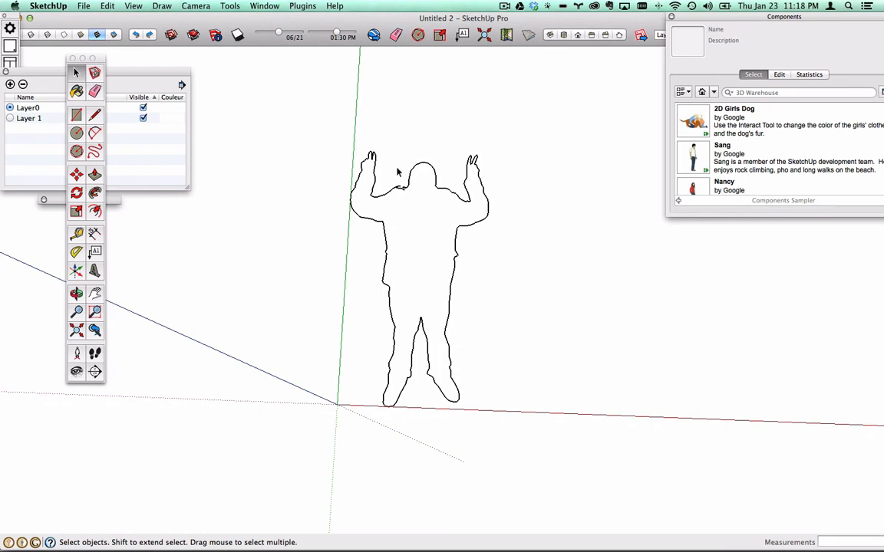
pyautogui.click(84, 6)
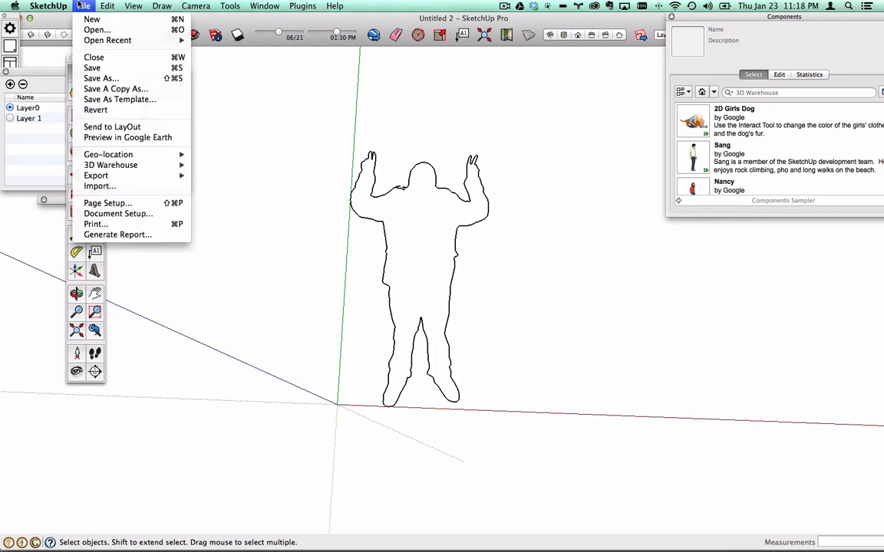
pyautogui.click(96, 171)
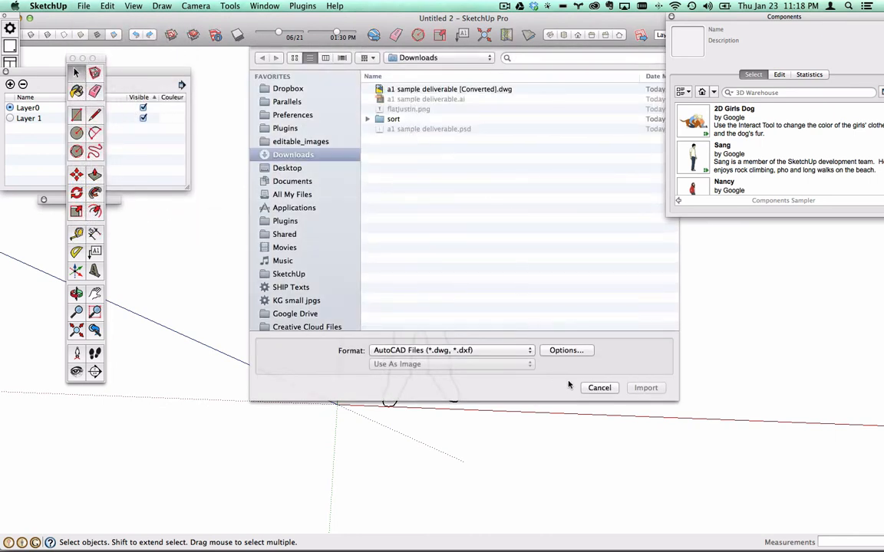
pyautogui.click(614, 389)
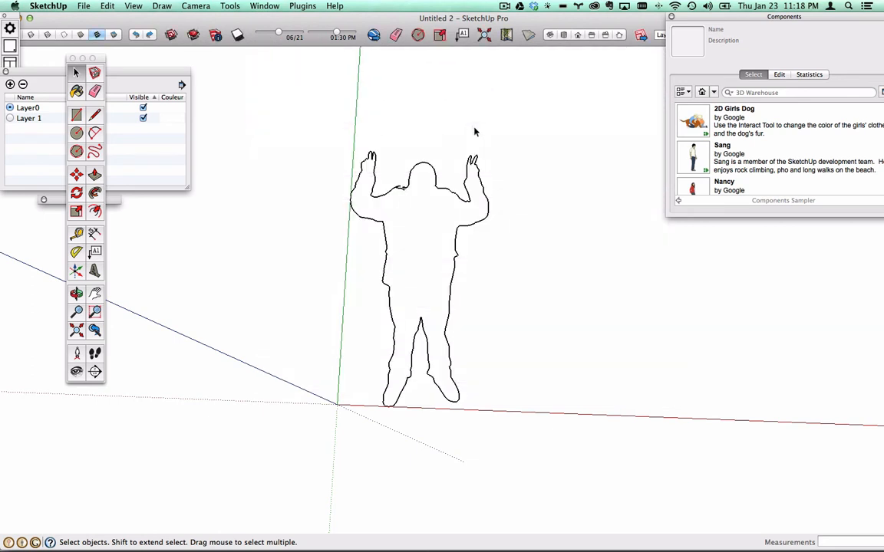
pyautogui.press('super+Tab')
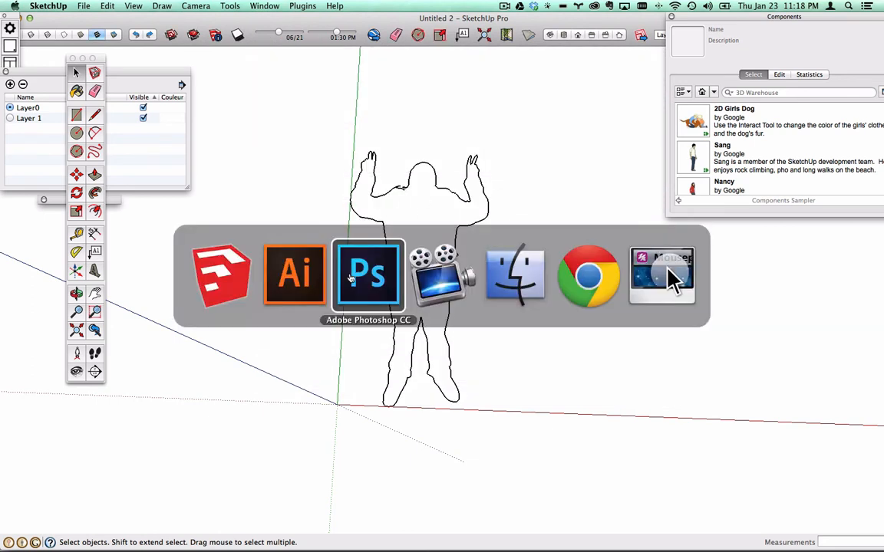
pyautogui.click(387, 282)
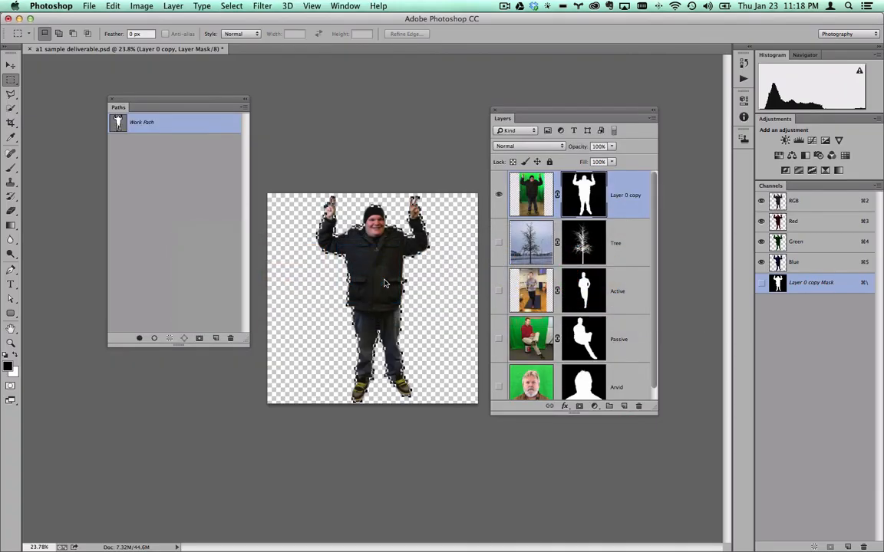
pyautogui.press('super+Tab')
# Step: Import flatjustin.png from Downloads as an image in Portable Network Graphics format and place it beside the outline at roughly the same height
pyautogui.click(83, 5)
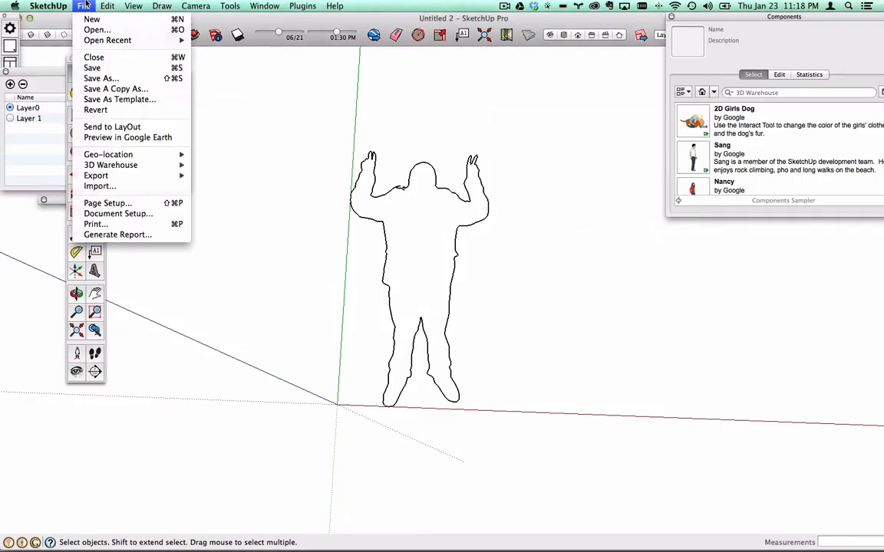
pyautogui.click(98, 186)
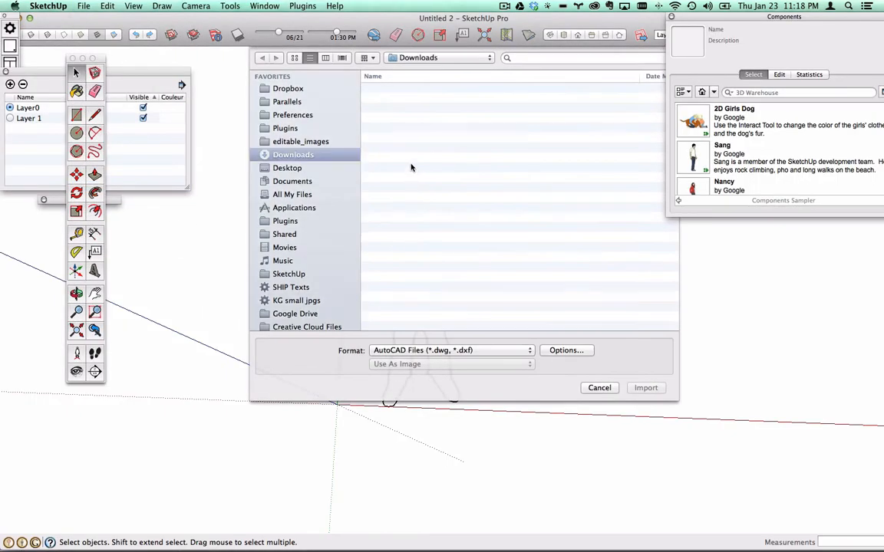
pyautogui.click(497, 349)
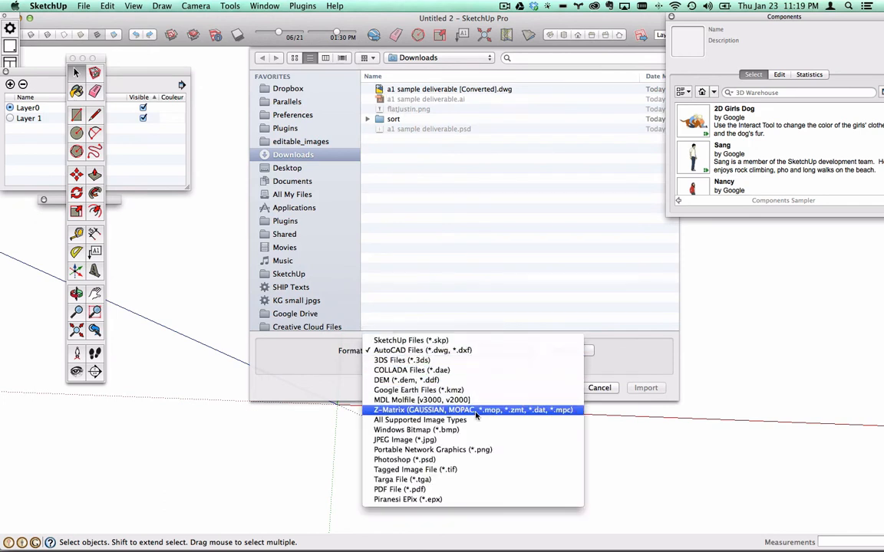
pyautogui.click(430, 450)
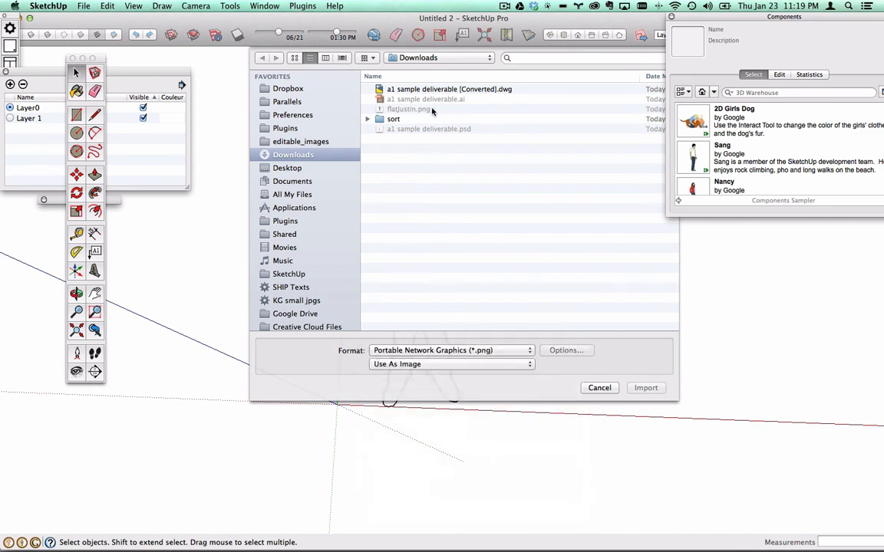
pyautogui.click(413, 109)
pyautogui.click(645, 387)
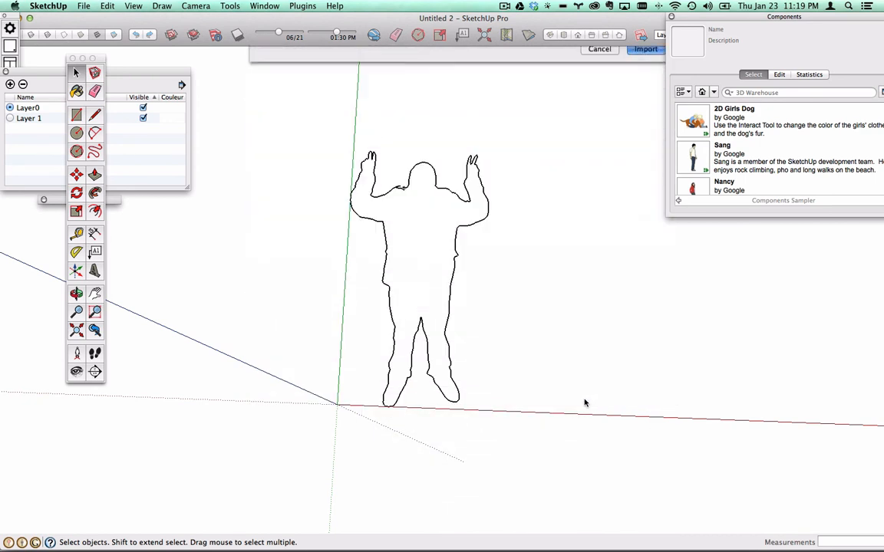
pyautogui.click(530, 394)
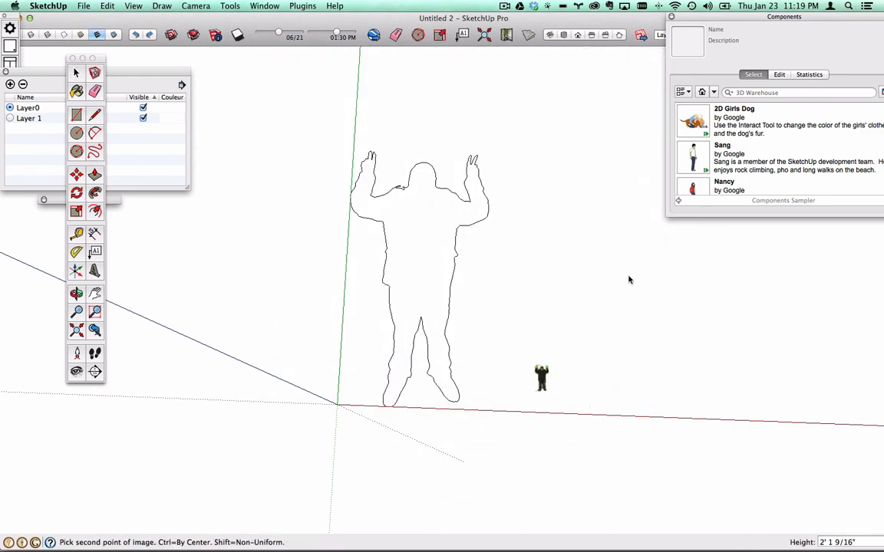
pyautogui.click(590, 169)
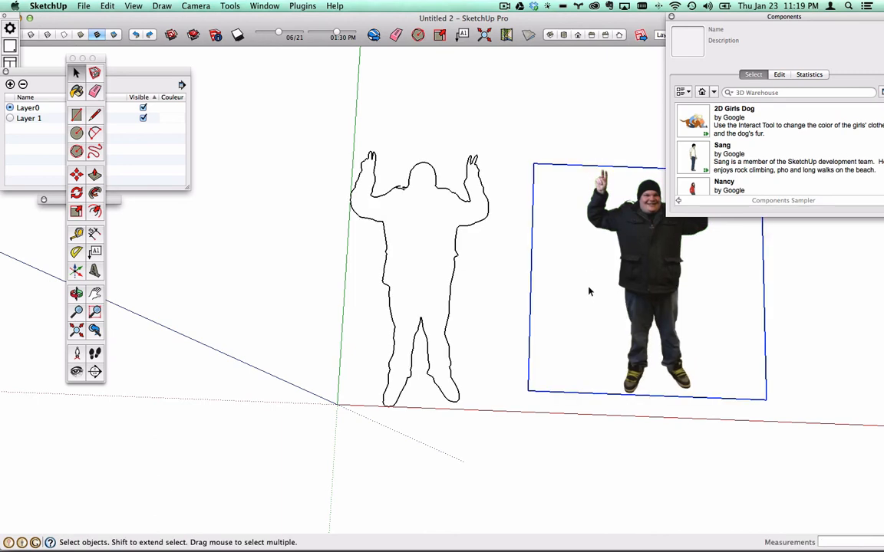
pyautogui.press('h')
pyautogui.moveTo(573, 257); pyautogui.dragTo(415, 260)
# Step: Switch to Photoshop and disable the layer mask on Layer 0 copy
pyautogui.press('super+Tab')
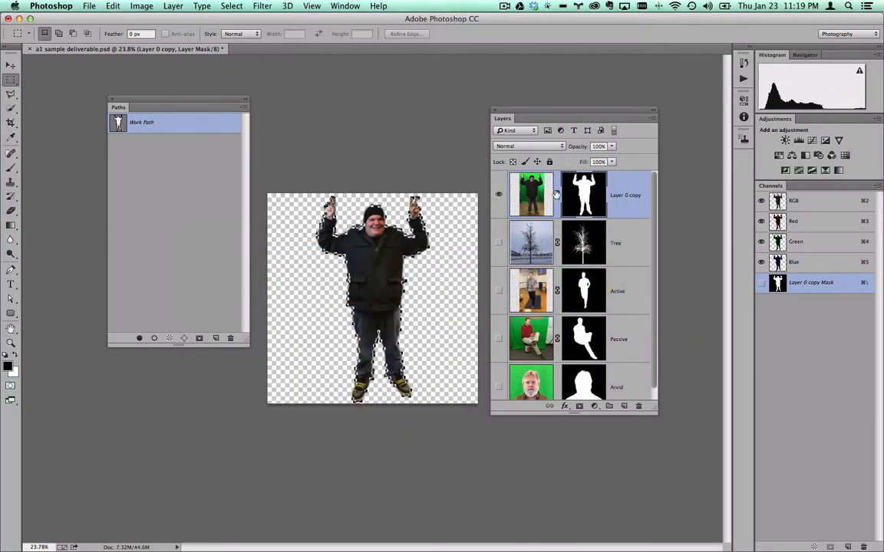
pyautogui.rightClick(572, 190)
pyautogui.click(592, 199)
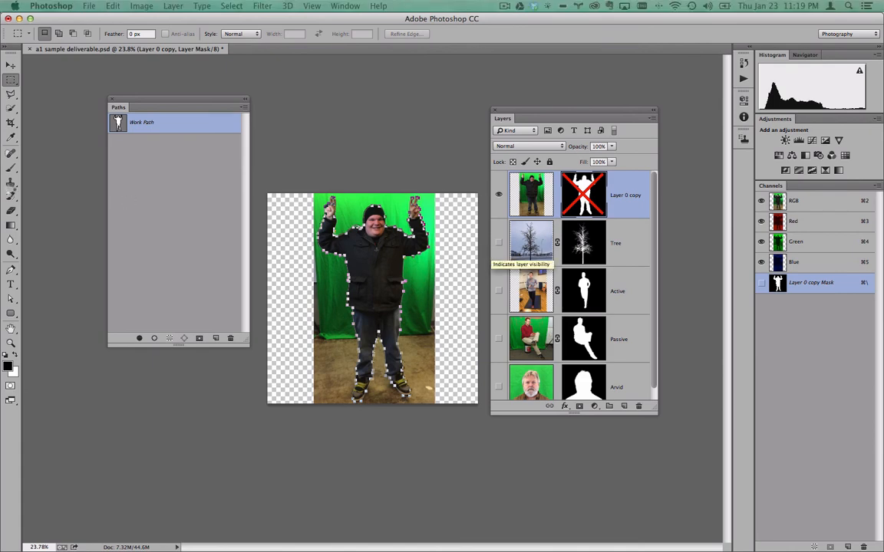
# Step: Save the unmasked picture for web with the JPEG High preset as justin.jpg in Downloads
pyautogui.press('super+alt+shift+s')
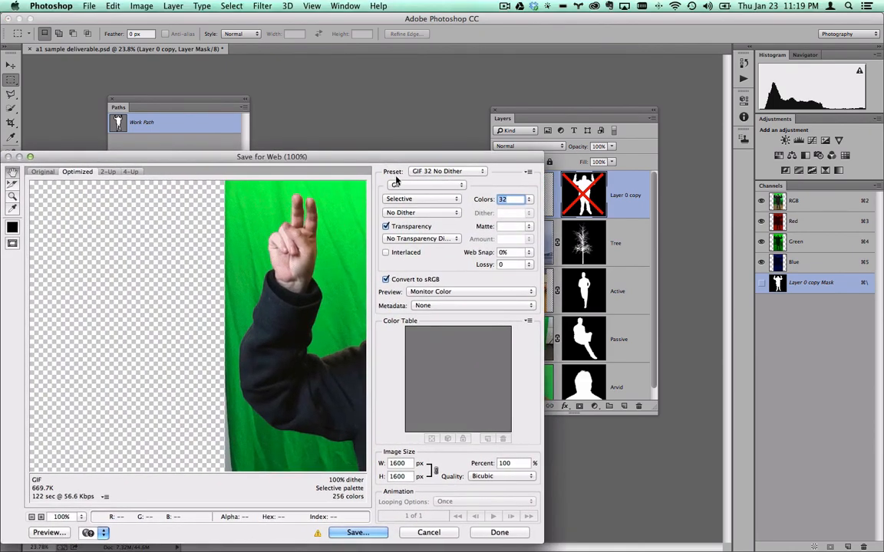
pyautogui.click(449, 171)
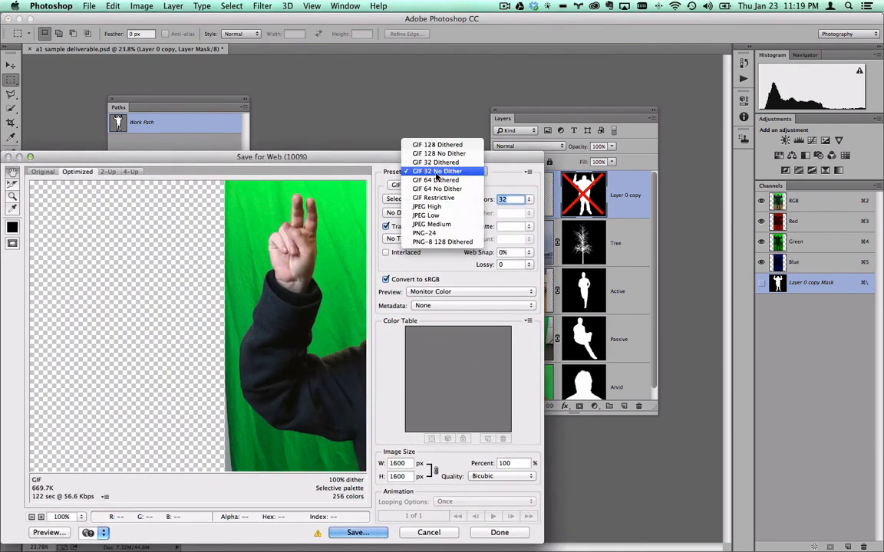
pyautogui.click(426, 206)
pyautogui.moveTo(412, 161); pyautogui.dragTo(476, 57)
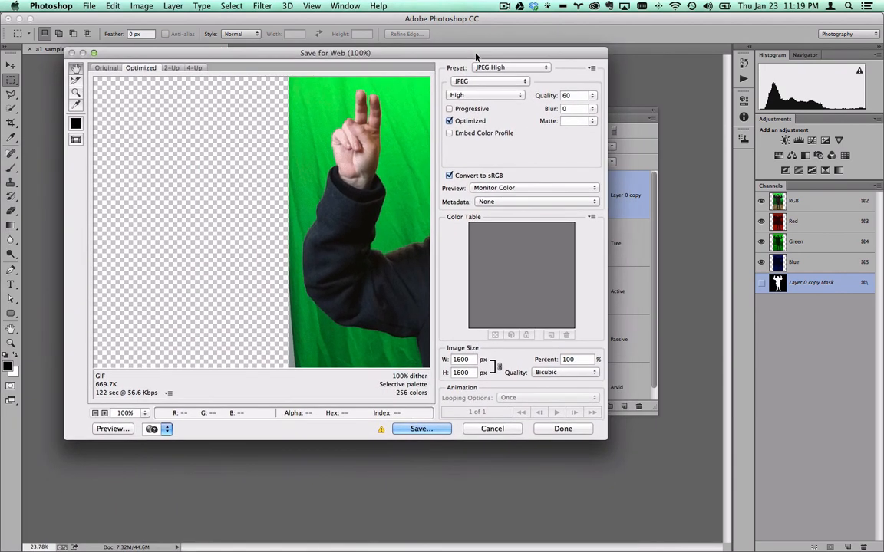
pyautogui.click(435, 429)
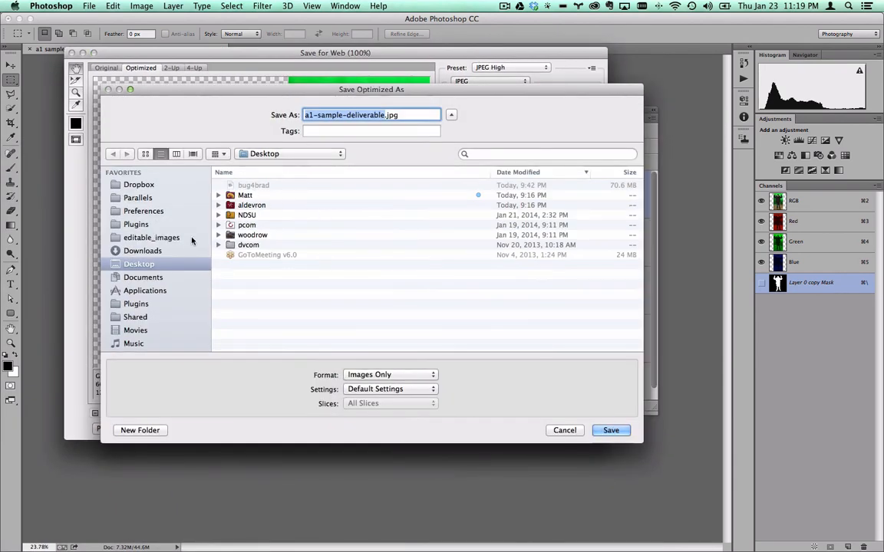
pyautogui.click(146, 251)
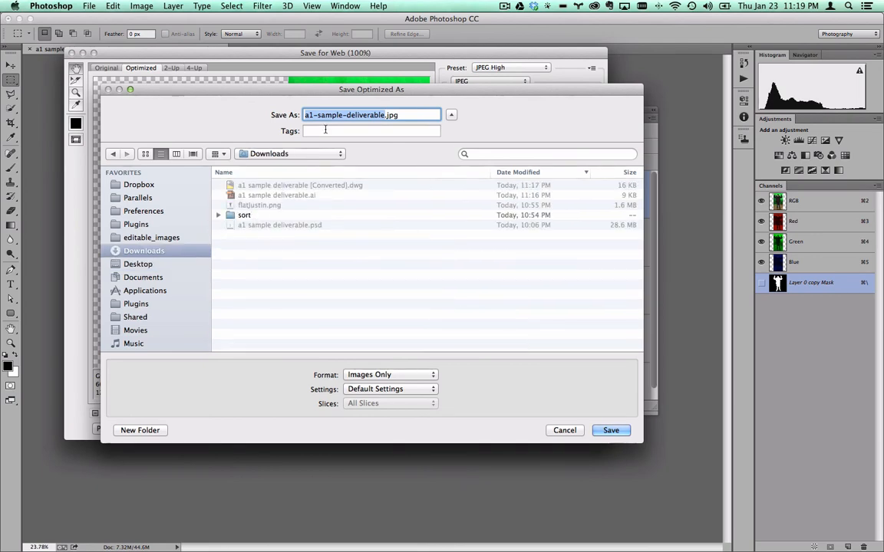
pyautogui.write('justin')
pyautogui.press('Return')
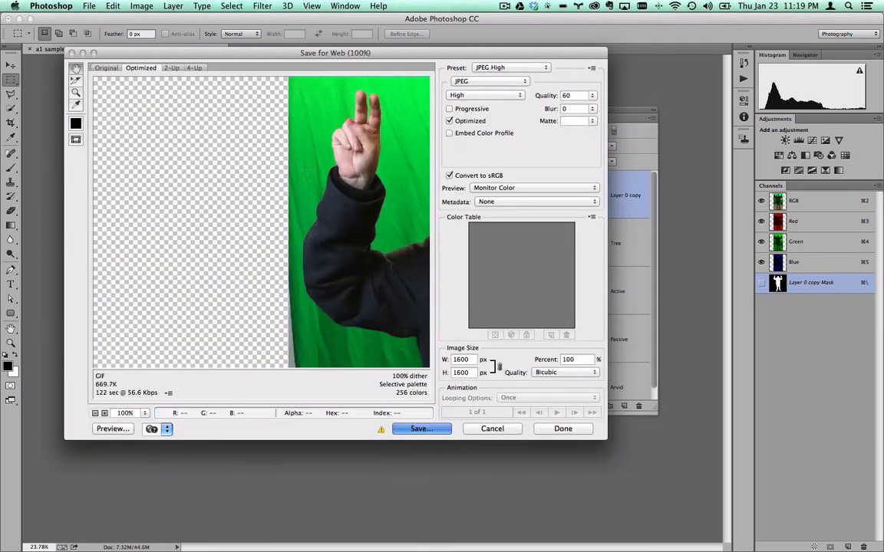
# Step: Switch to SketchUp and import justin.jpg from Downloads in JPEG Image format for use as an image
pyautogui.press('super+Tab')
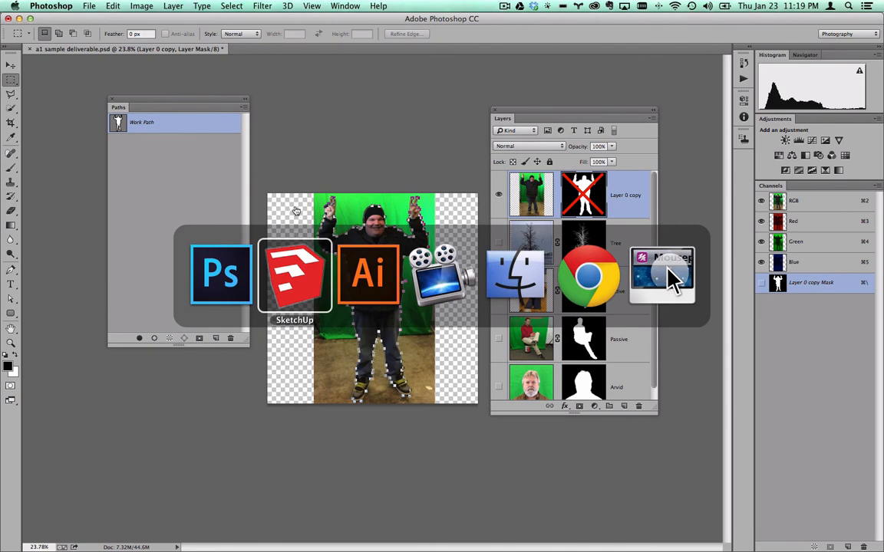
pyautogui.click(303, 248)
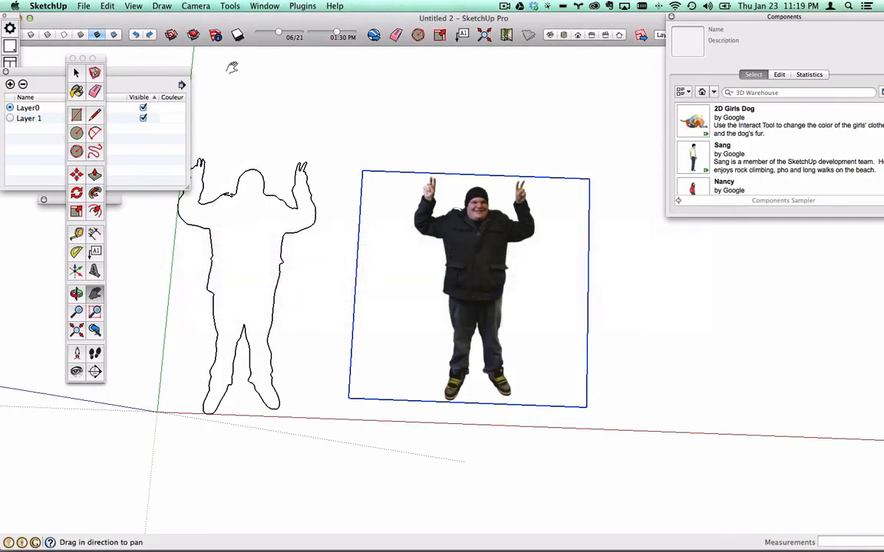
pyautogui.click(134, 7)
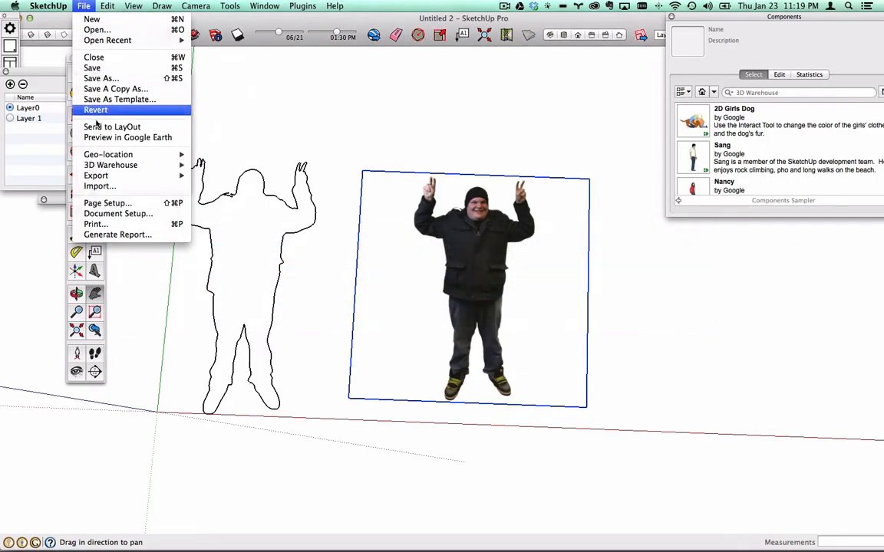
pyautogui.click(99, 186)
pyautogui.click(468, 349)
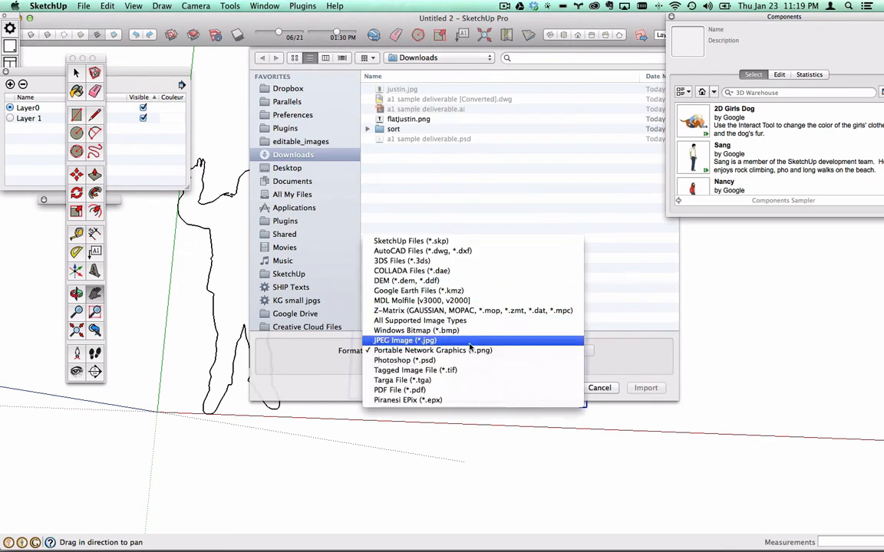
pyautogui.click(460, 340)
pyautogui.click(403, 90)
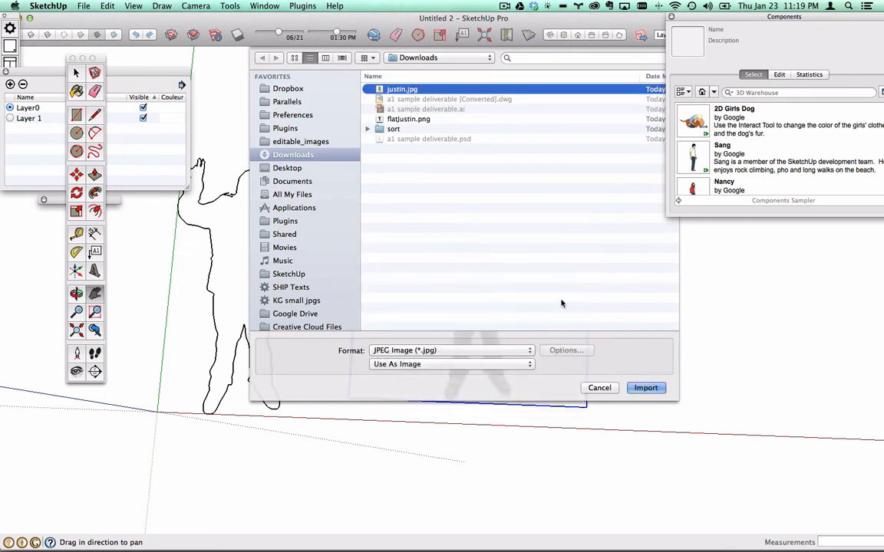
pyautogui.click(644, 387)
# Step: Place the JPEG picture flat beside the PNG cut-out, along the red axis, at a similar size
pyautogui.click(601, 410)
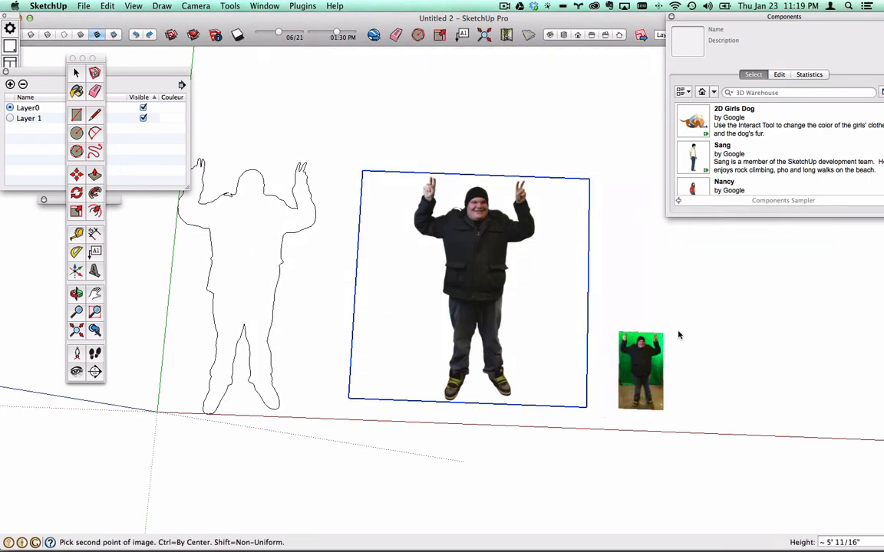
pyautogui.press('o')
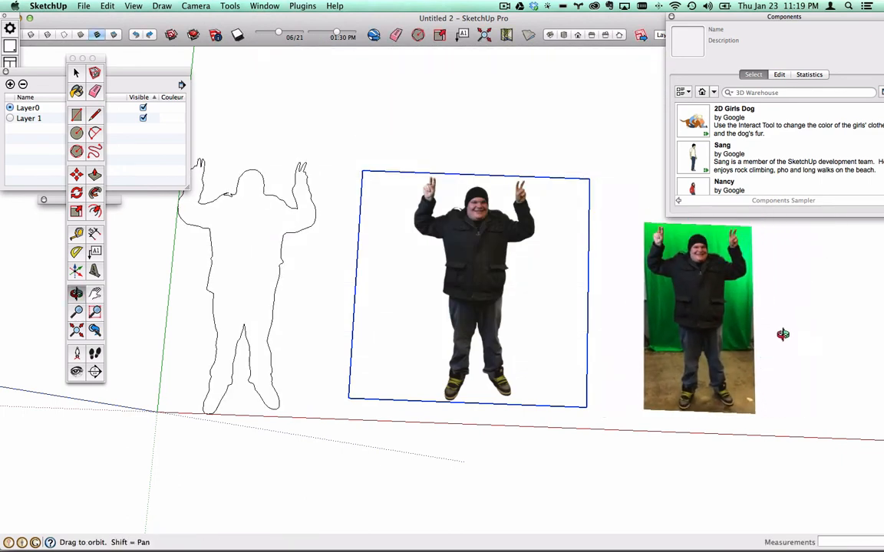
pyautogui.moveTo(762, 344); pyautogui.dragTo(565, 164)
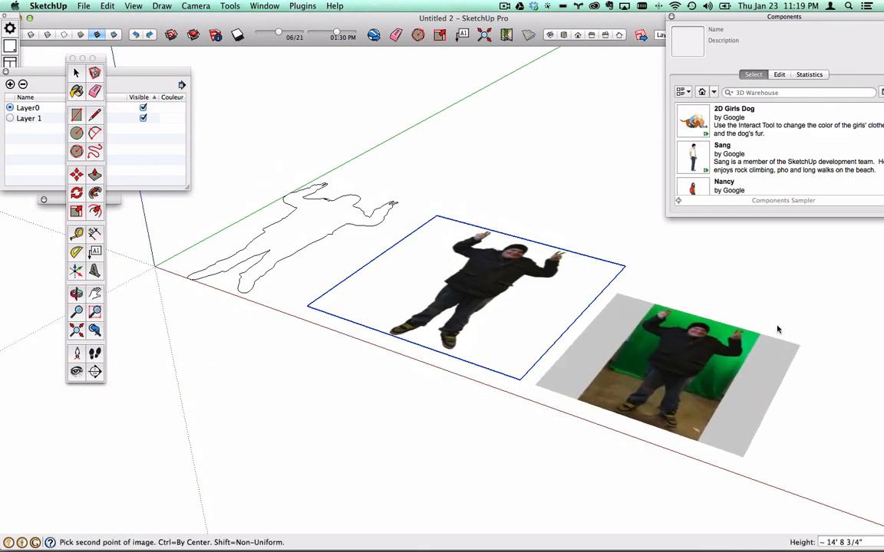
pyautogui.click(815, 315)
# Step: Rotate the flat PNG cut-out 90 degrees about its base so it stands upright
pyautogui.scroll(1, 661, 342)
pyautogui.moveTo(659, 351); pyautogui.dragTo(504, 320)
pyautogui.press('space')
pyautogui.click(506, 298)
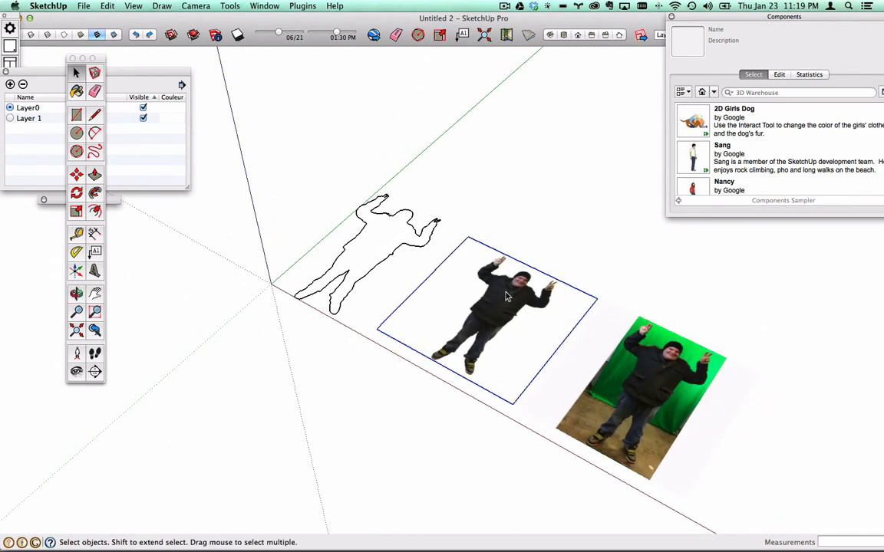
pyautogui.press('q')
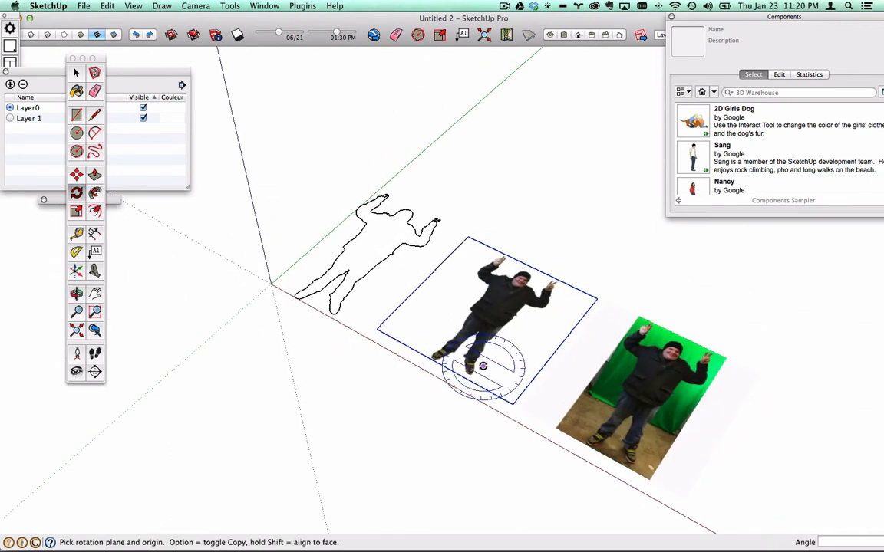
pyautogui.moveTo(483, 366); pyautogui.dragTo(406, 320)
pyautogui.click(406, 320)
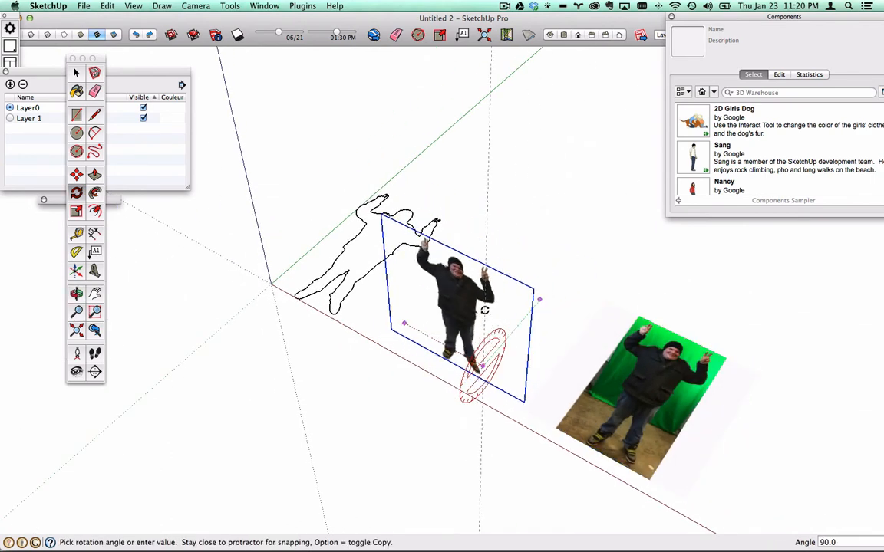
pyautogui.click(485, 313)
# Step: Draw a rectangle on the ground beside the upright cut-out and extrude it into a box with Push/Pull
pyautogui.moveTo(481, 322); pyautogui.dragTo(588, 338)
pyautogui.moveTo(483, 331); pyautogui.dragTo(579, 273)
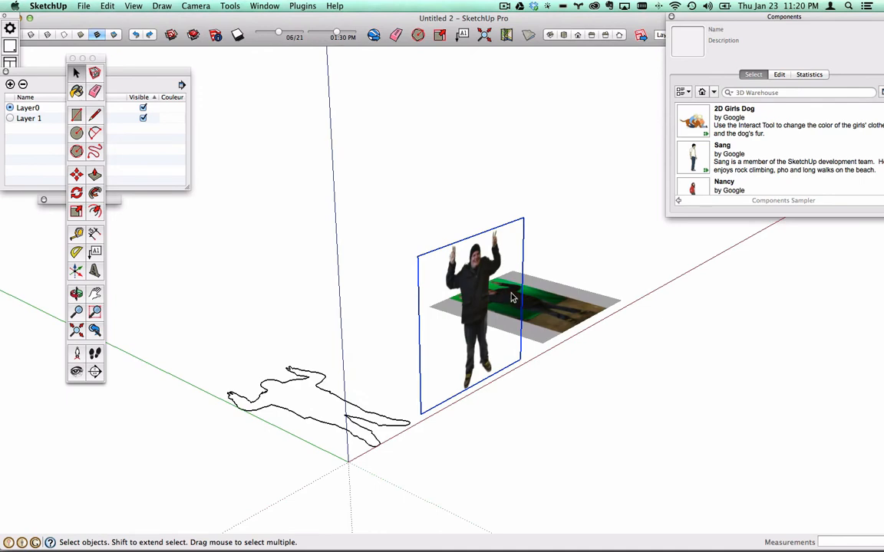
pyautogui.scroll(5, 512, 297)
pyautogui.moveTo(525, 308); pyautogui.dragTo(529, 250)
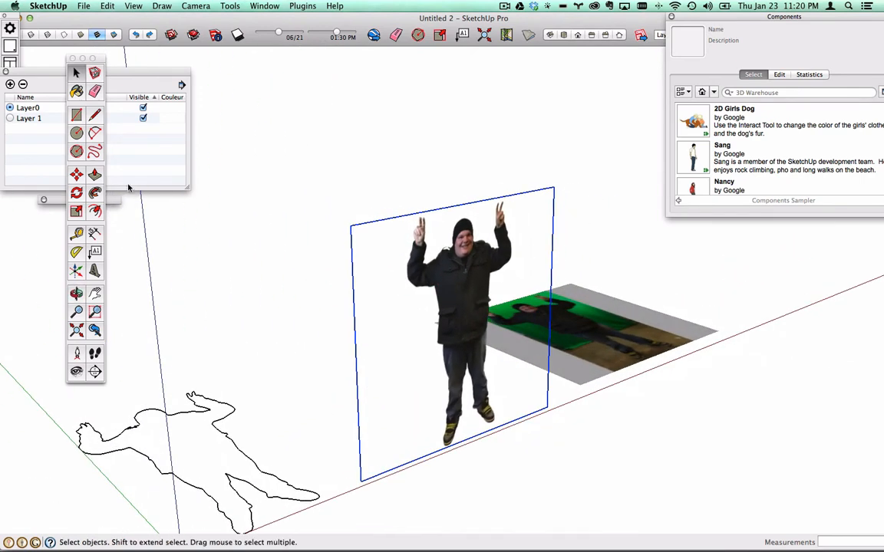
pyautogui.click(76, 114)
pyautogui.click(289, 389)
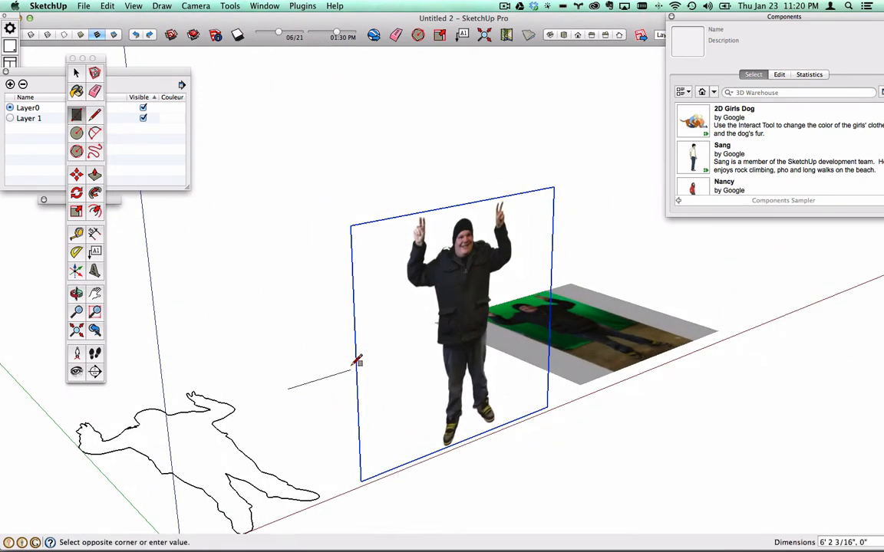
pyautogui.click(342, 340)
pyautogui.press('p')
pyautogui.moveTo(344, 338); pyautogui.dragTo(326, 237)
pyautogui.press('space')
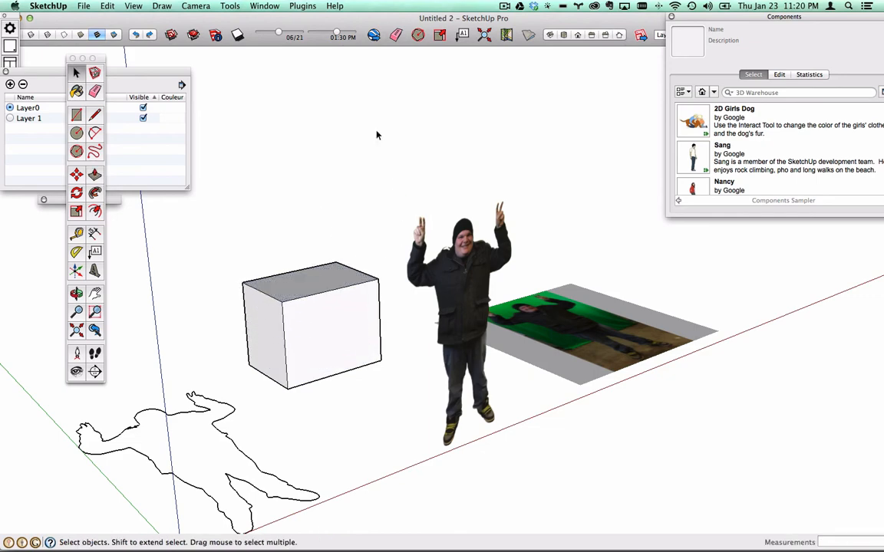
# Step: Turn on shadows and explode the upright PNG image
pyautogui.click(239, 35)
pyautogui.moveTo(466, 252); pyautogui.dragTo(382, 284)
pyautogui.click(328, 231)
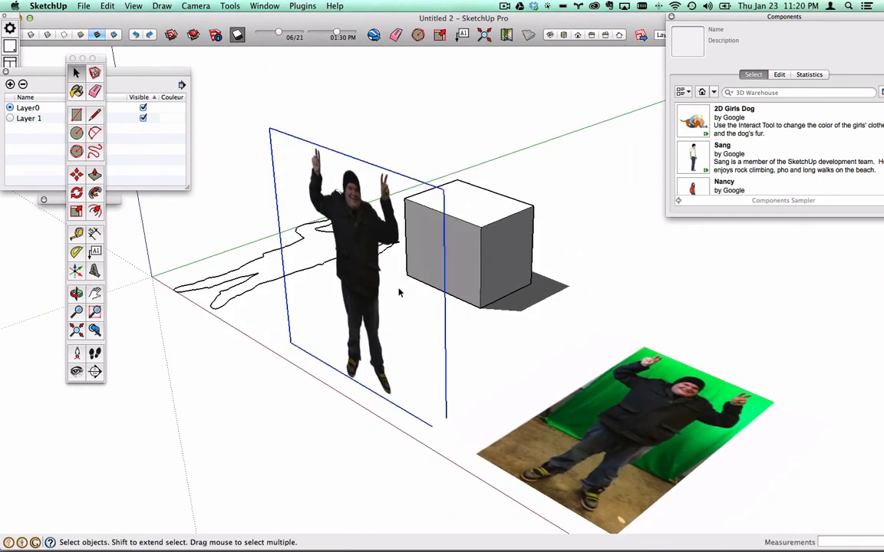
pyautogui.rightClick(368, 257)
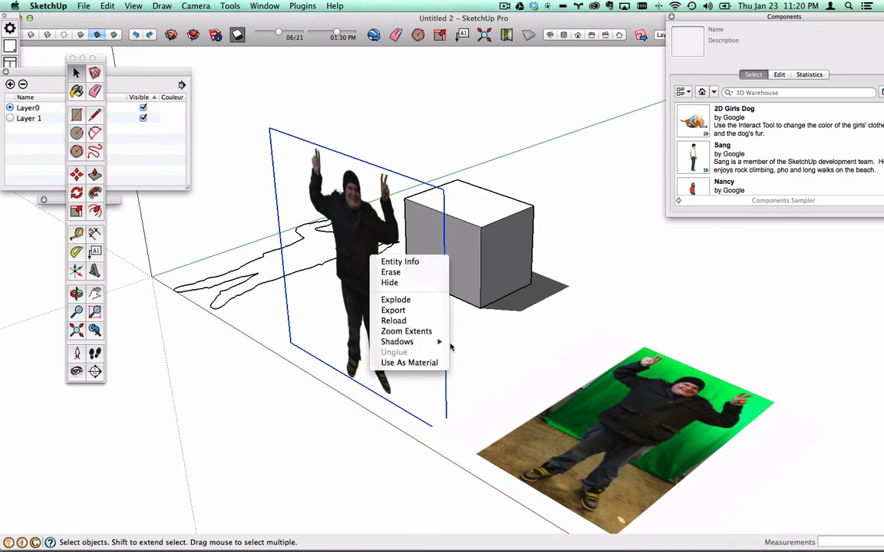
pyautogui.click(398, 299)
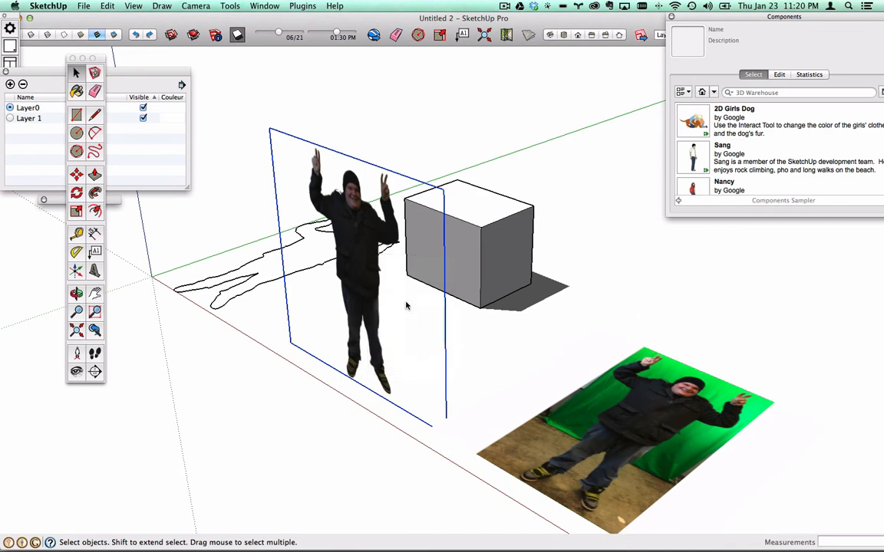
# Step: Set the shadow date to 05/03 and view the exploded cut-out's shadow from several angles
pyautogui.press('o')
pyautogui.moveTo(433, 315); pyautogui.dragTo(353, 220)
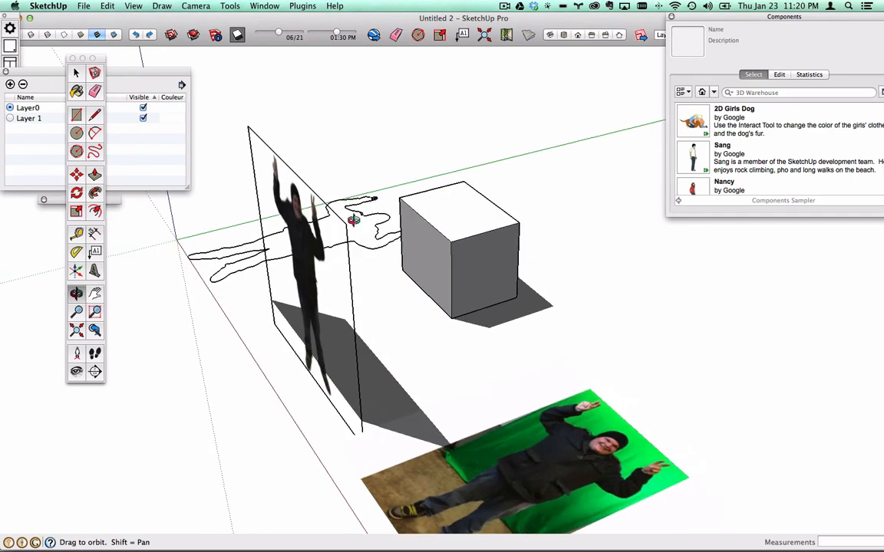
pyautogui.moveTo(282, 38)
pyautogui.mouseDown()
pyautogui.moveTo(269, 37)
pyautogui.moveTo(285, 38)
pyautogui.mouseUp()
pyautogui.moveTo(278, 243); pyautogui.dragTo(564, 431)
pyautogui.press('space')
pyautogui.press('h')
pyautogui.press('o')
pyautogui.press('space')
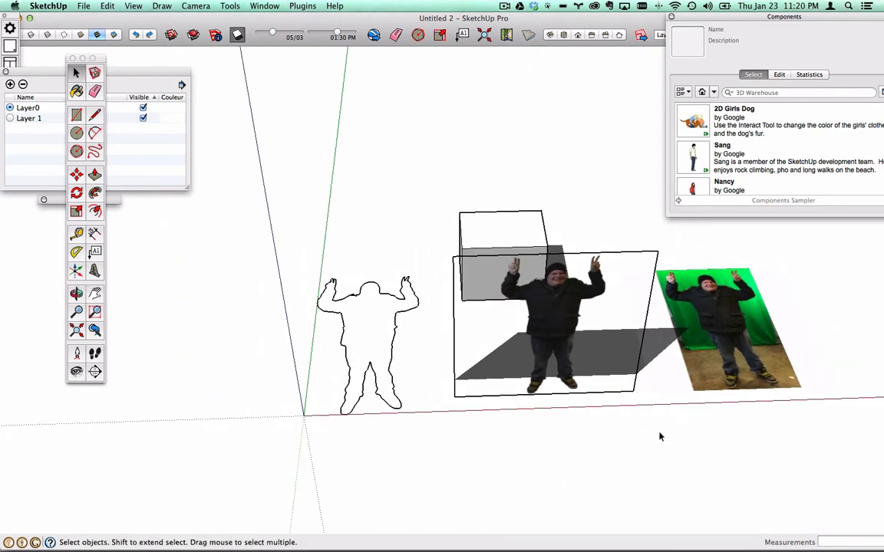
# Step: Delete the upright PNG cut-out and the box
pyautogui.press('o')
pyautogui.moveTo(623, 408); pyautogui.dragTo(593, 414)
pyautogui.press('space')
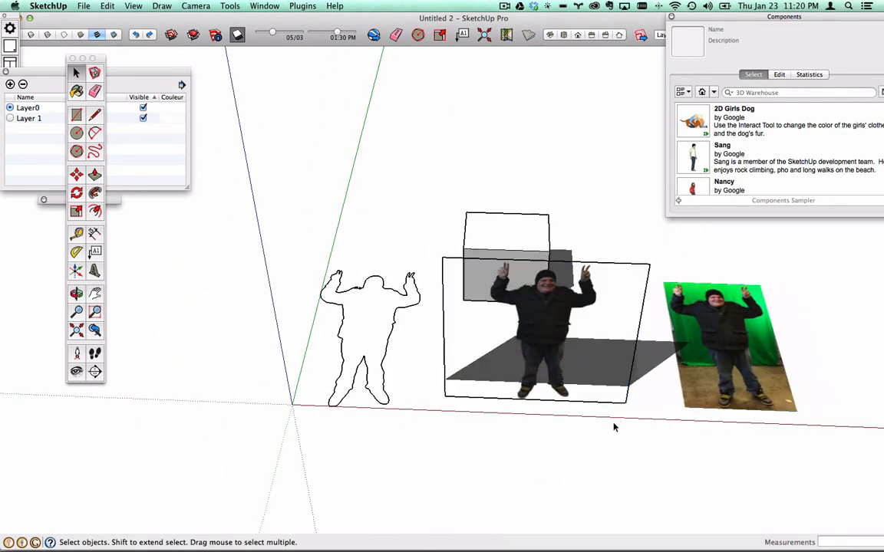
pyautogui.click(535, 293)
pyautogui.press('Delete')
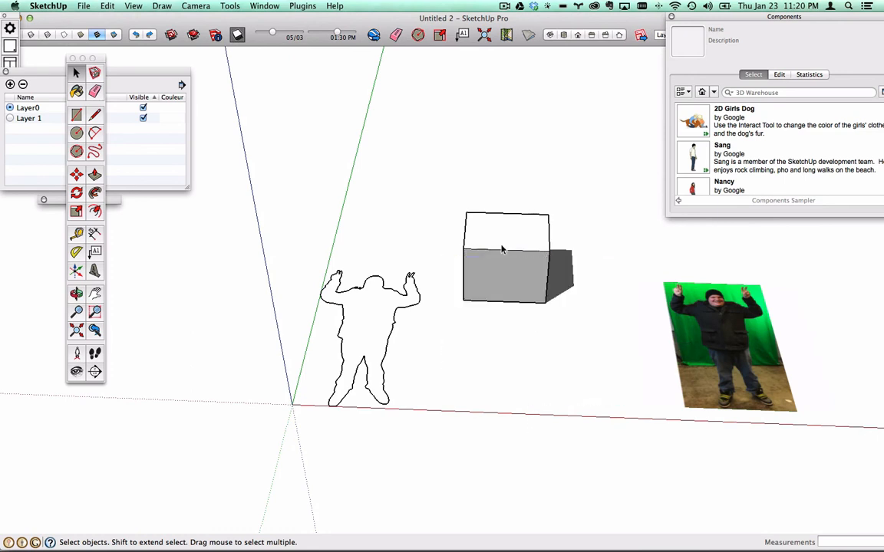
pyautogui.click(502, 248)
pyautogui.press('Delete')
# Step: Measure the JPEG figure from hat top to shoe with Tape Measure and resize the whole model to make that distance 6'8"
pyautogui.click(706, 318)
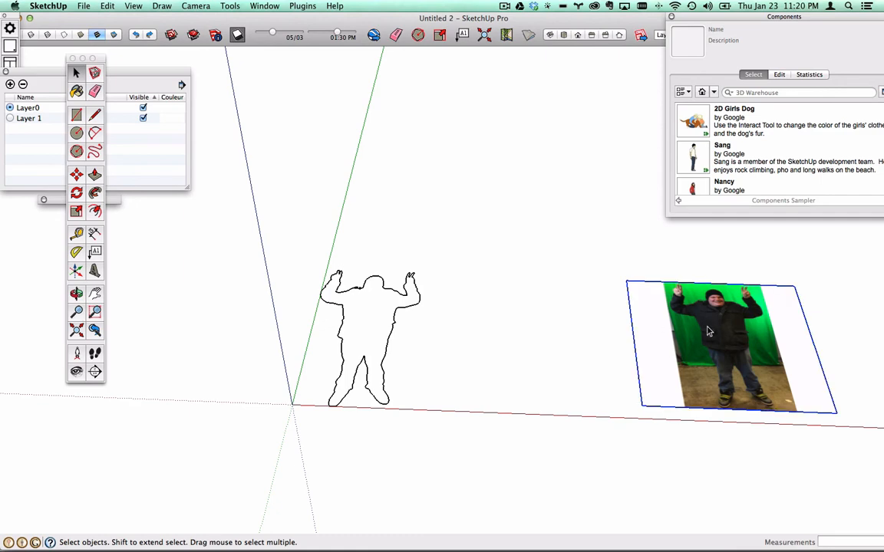
pyautogui.scroll(4, 721, 332)
pyautogui.moveTo(721, 332); pyautogui.dragTo(588, 333)
pyautogui.scroll(-3, 580, 315)
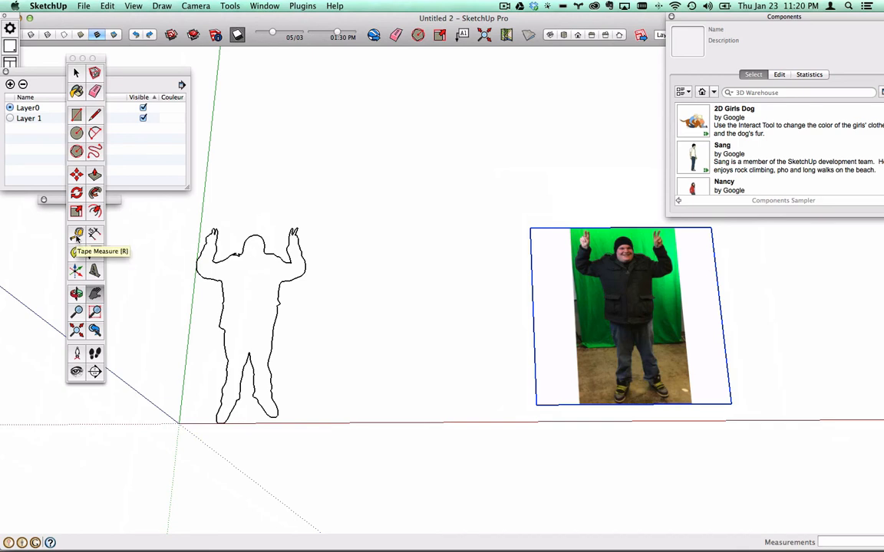
pyautogui.click(77, 235)
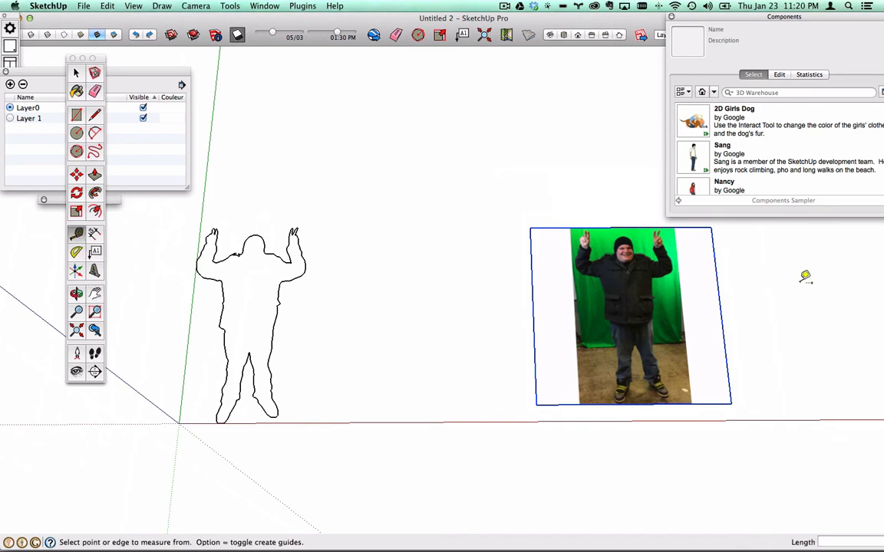
pyautogui.scroll(1, 664, 247)
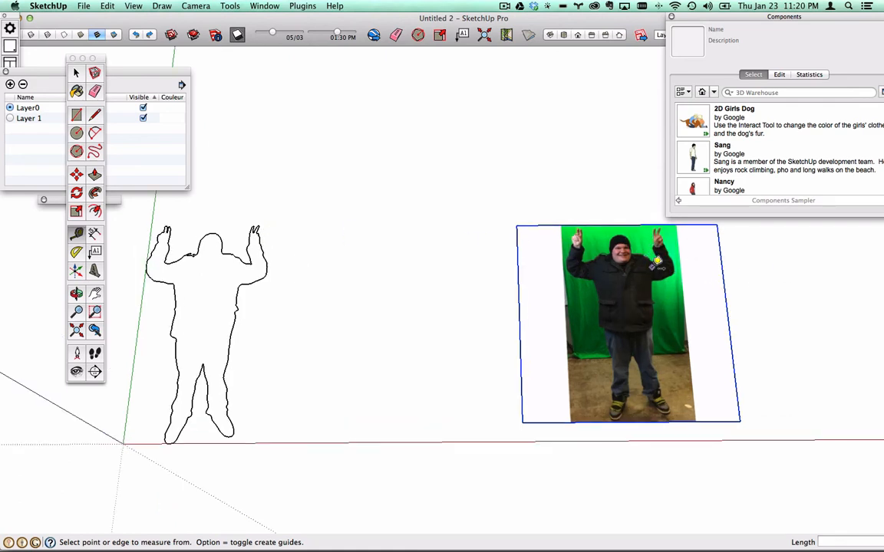
pyautogui.moveTo(615, 241); pyautogui.dragTo(436, 274)
pyautogui.scroll(1, 436, 273)
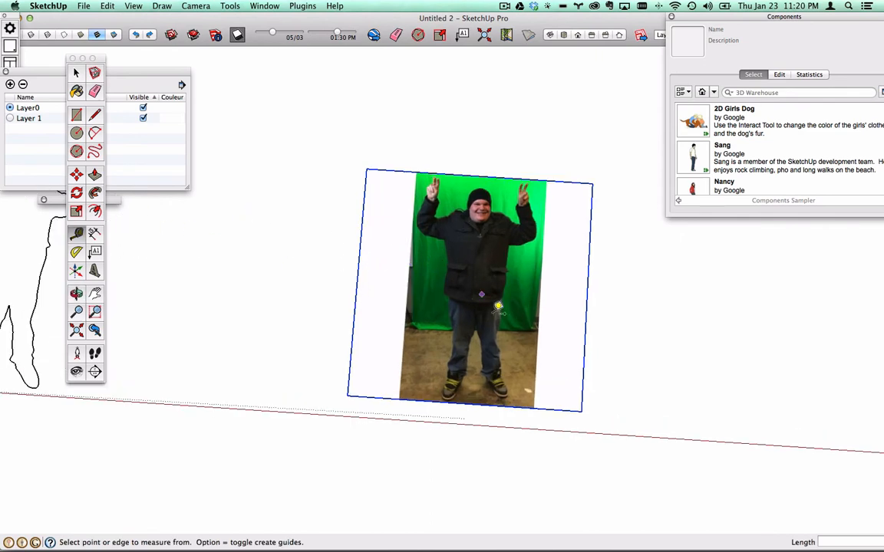
pyautogui.scroll(8, 483, 199)
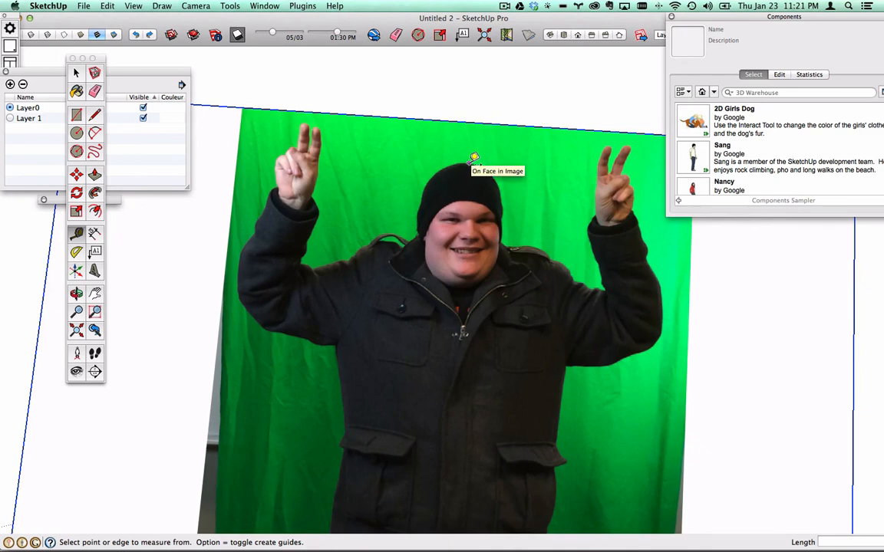
pyautogui.click(474, 158)
pyautogui.scroll(-10, 473, 165)
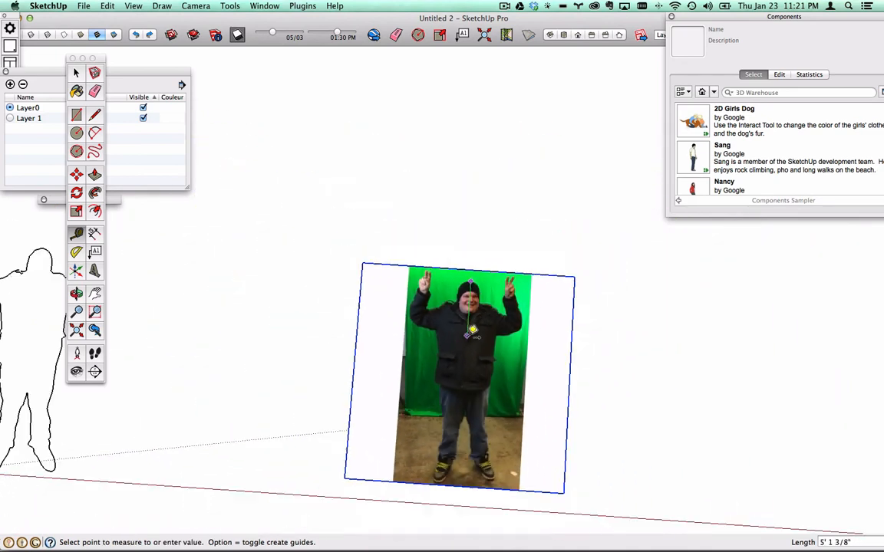
pyautogui.scroll(6, 442, 470)
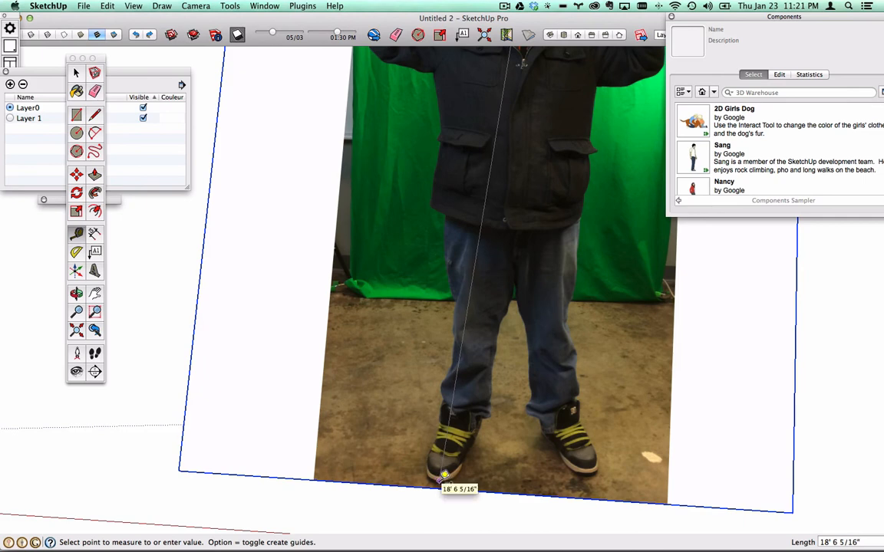
pyautogui.click(444, 475)
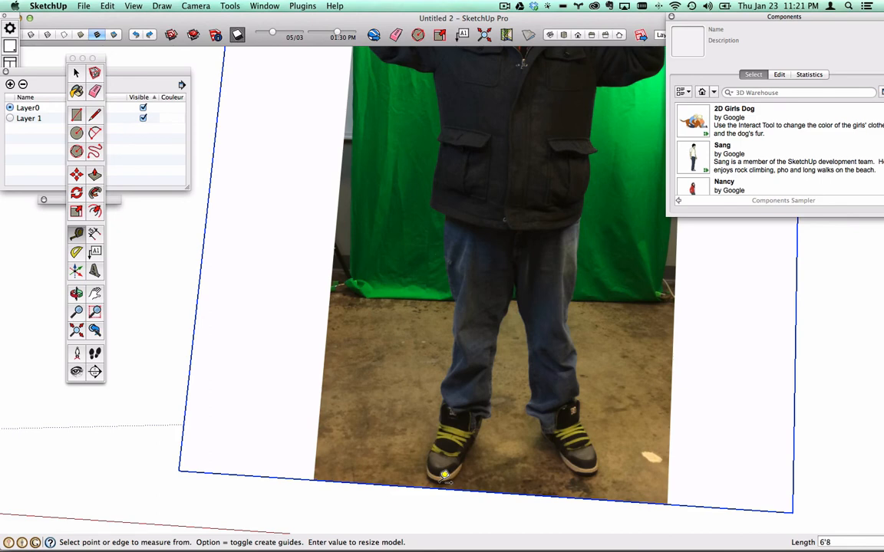
pyautogui.press('Return')
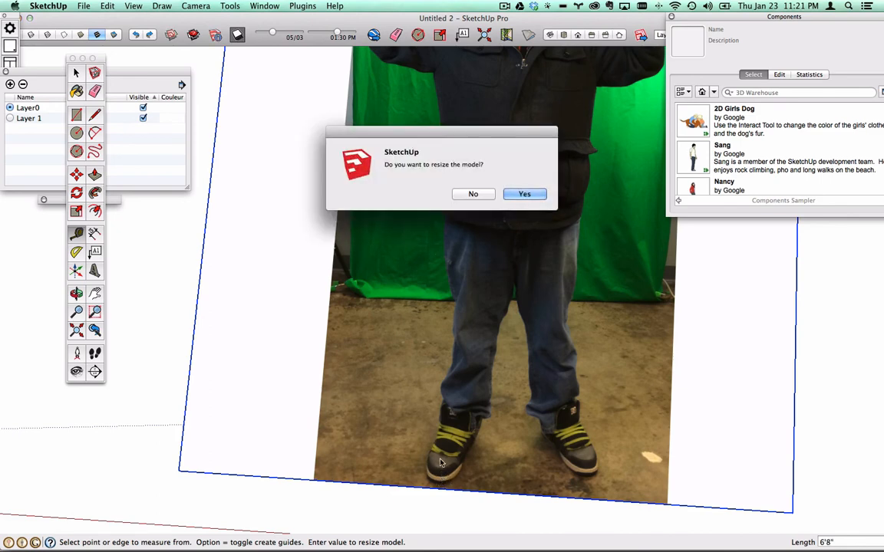
pyautogui.click(523, 194)
# Step: Measure the resized JPEG figure again from the top of the hat to the shoe
pyautogui.scroll(-10, 543, 191)
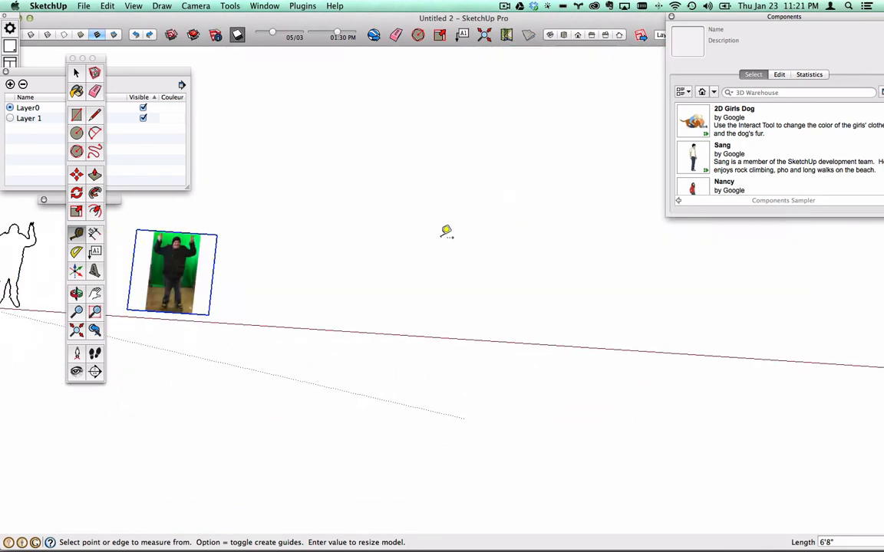
pyautogui.scroll(5, 201, 258)
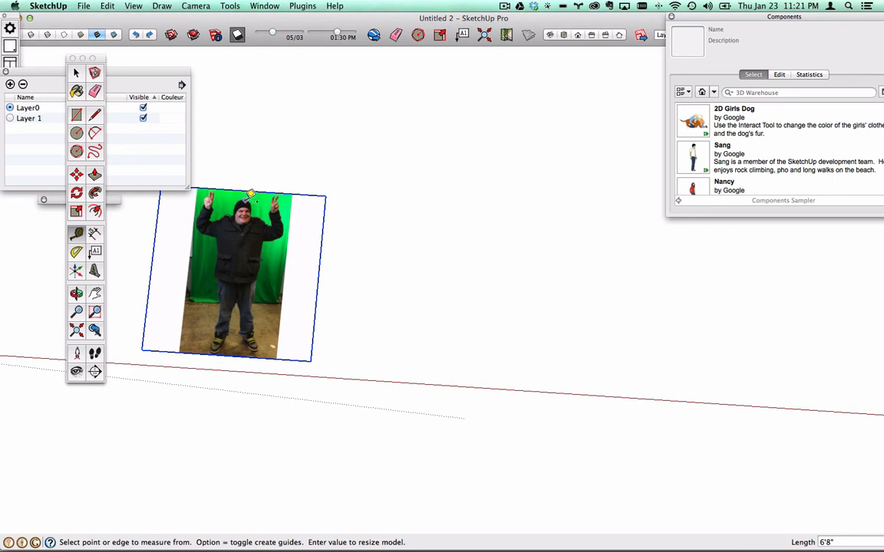
pyautogui.click(244, 201)
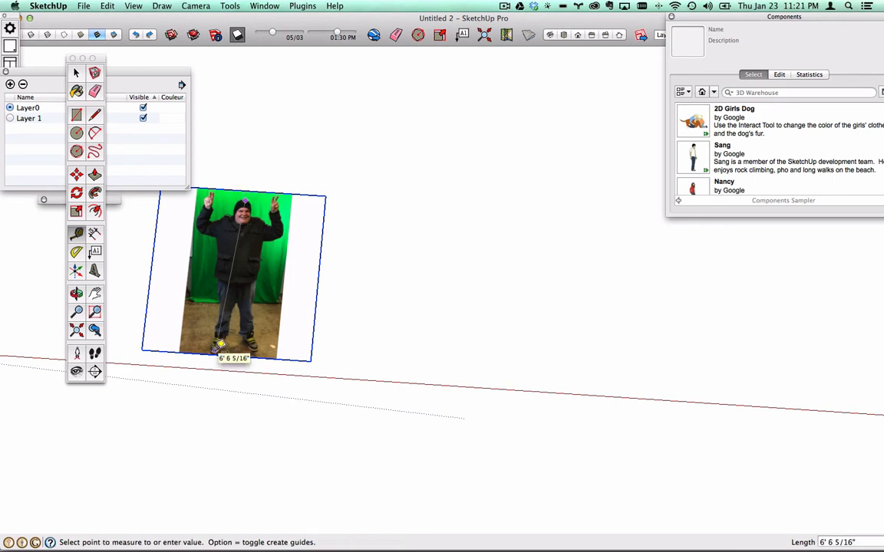
pyautogui.click(220, 347)
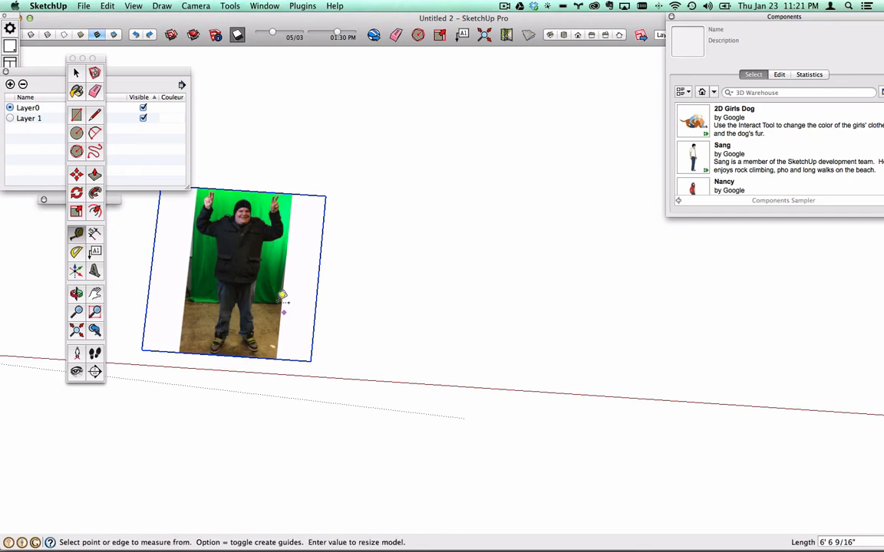
# Step: Select all edges of the imported figure outline and make them a group
pyautogui.press('h')
pyautogui.moveTo(278, 301); pyautogui.dragTo(470, 296)
pyautogui.moveTo(693, 316); pyautogui.dragTo(698, 315)
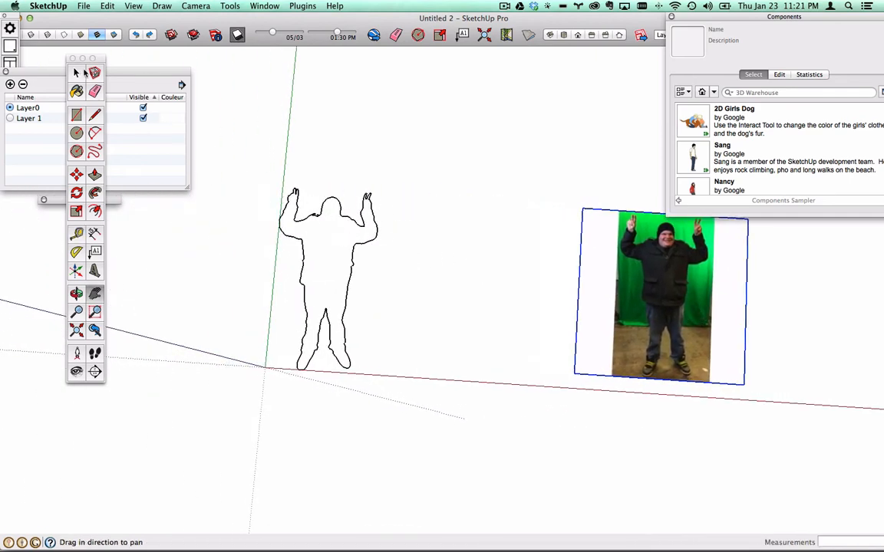
pyautogui.click(81, 72)
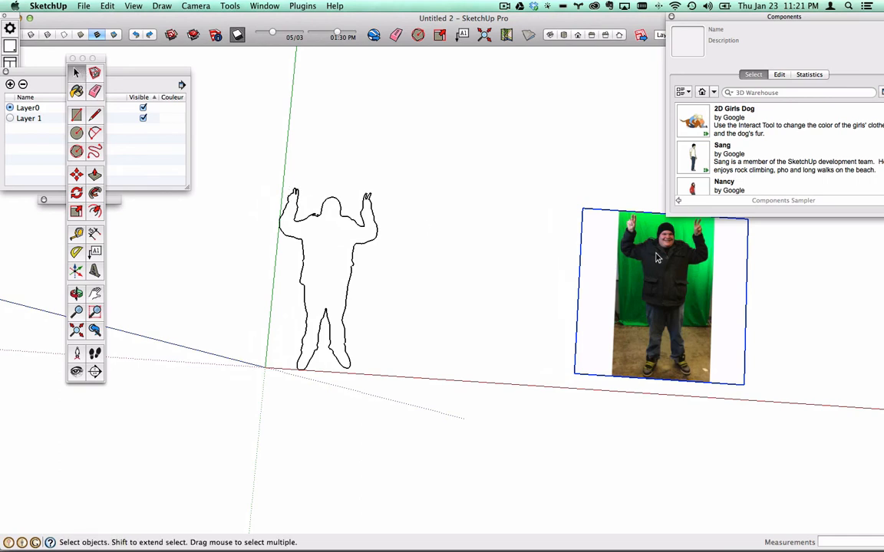
pyautogui.click(420, 223)
pyautogui.moveTo(249, 167); pyautogui.dragTo(446, 418)
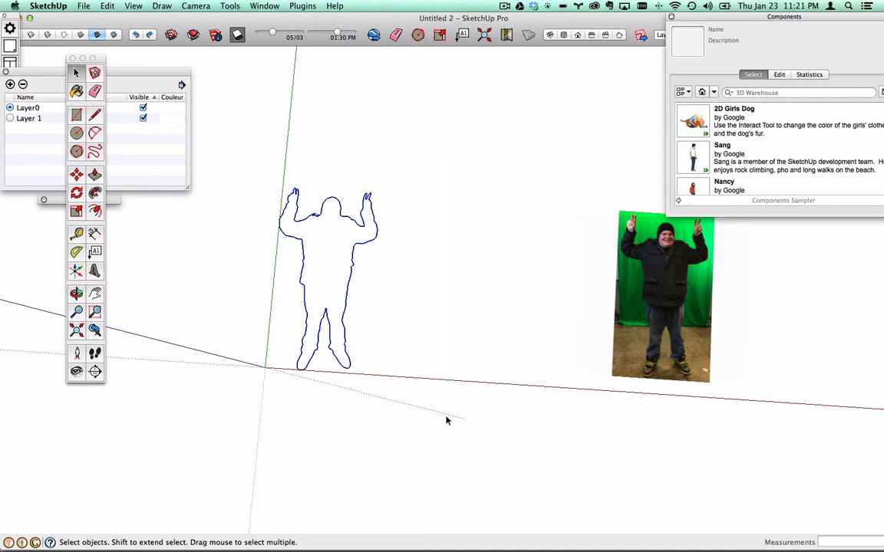
pyautogui.moveTo(246, 144); pyautogui.dragTo(432, 421)
pyautogui.rightClick(341, 216)
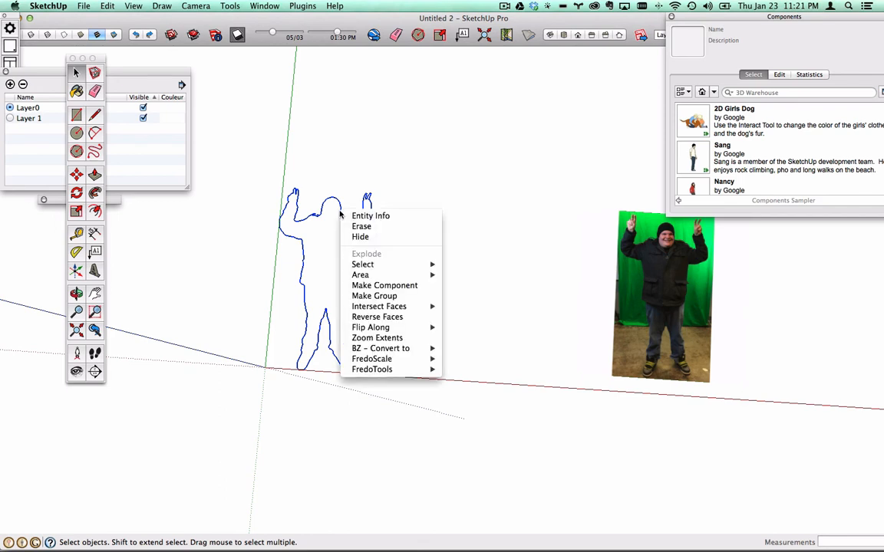
pyautogui.click(374, 296)
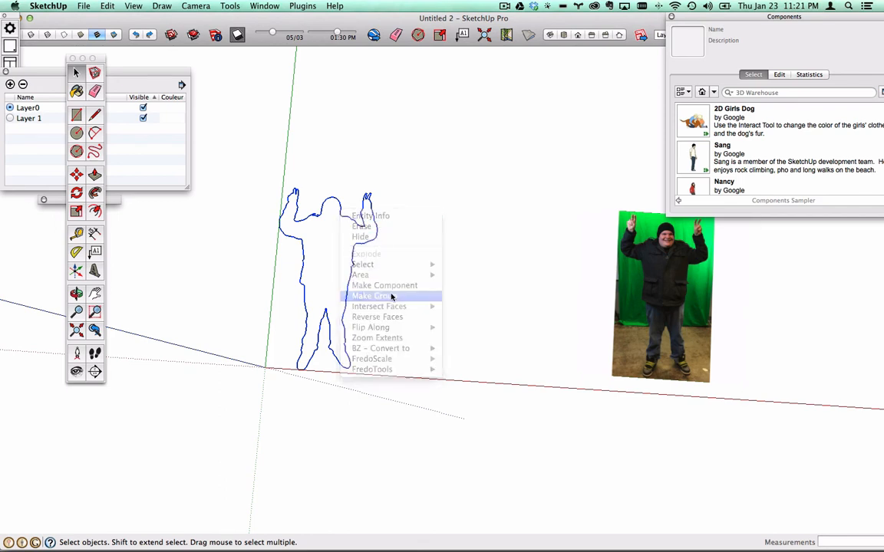
# Step: Open the outline group, measure it from head top to shoe with Tape Measure, and resize the group to make that distance 6'8"
pyautogui.doubleClick(335, 201)
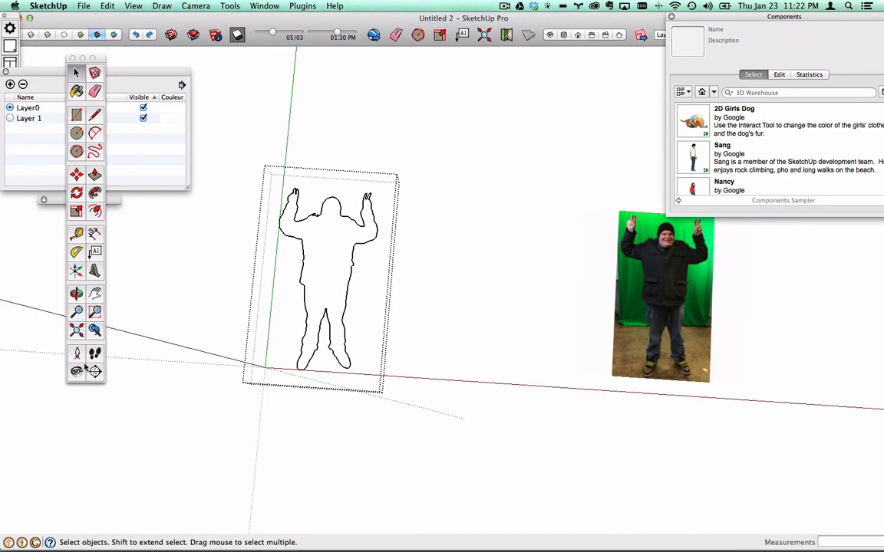
pyautogui.click(77, 234)
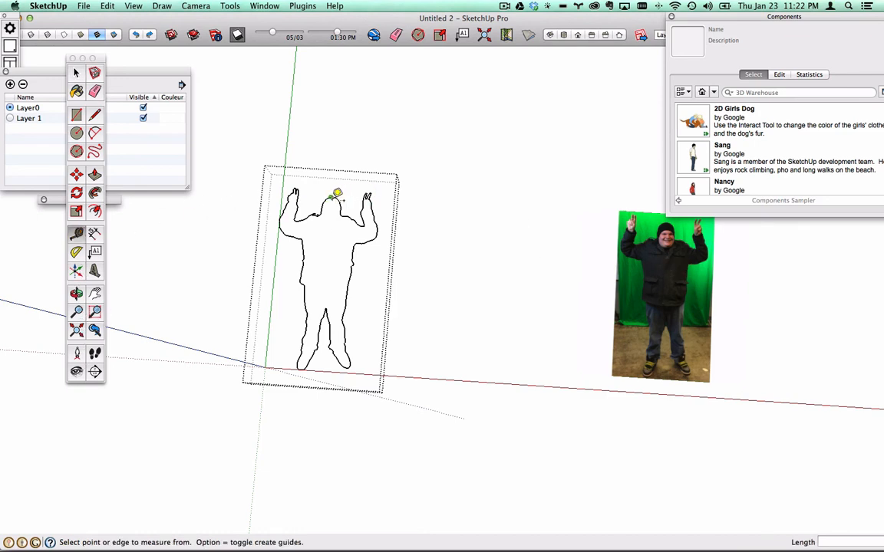
pyautogui.click(338, 191)
pyautogui.scroll(5, 303, 364)
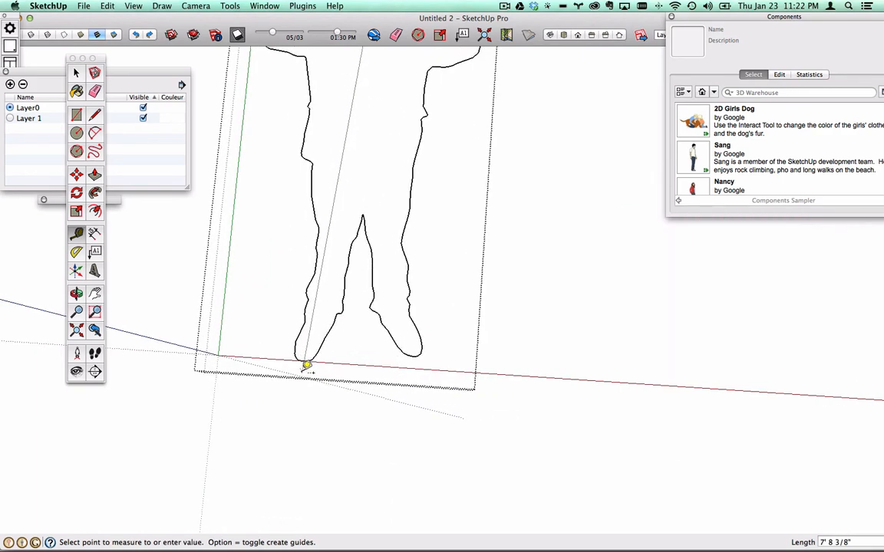
pyautogui.click(304, 349)
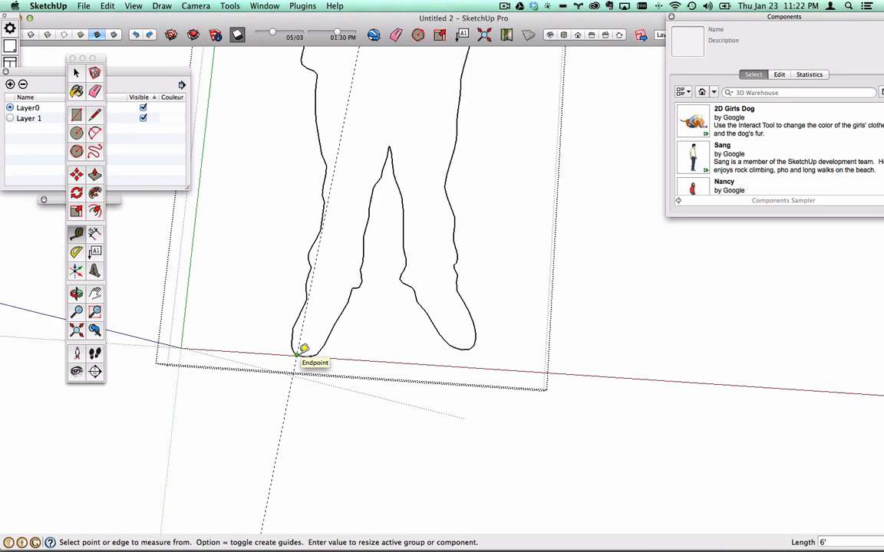
pyautogui.press('Return')
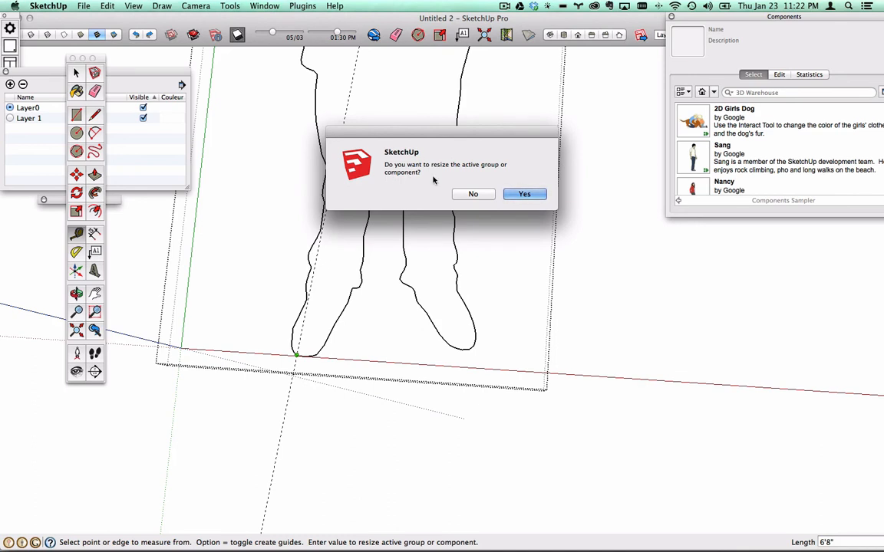
pyautogui.click(517, 194)
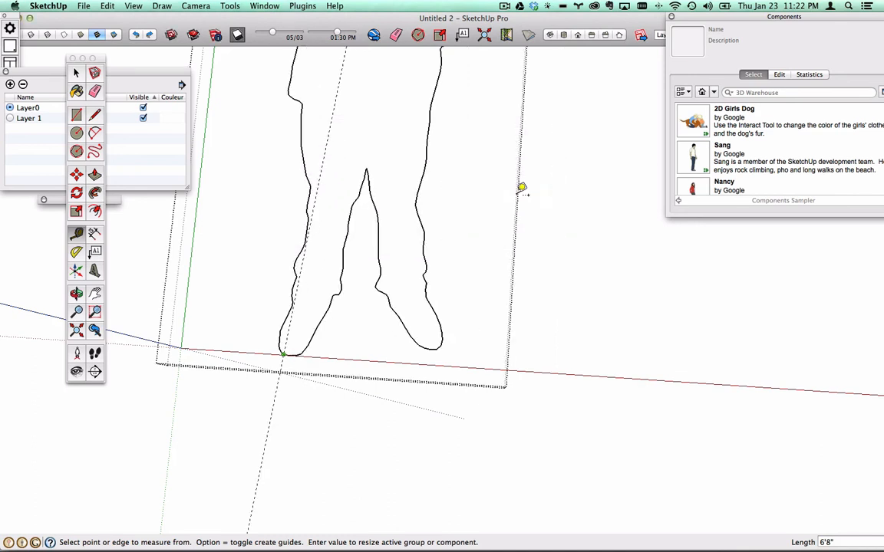
# Step: Erase the measuring guide line inside the outline group and close the group
pyautogui.click(92, 91)
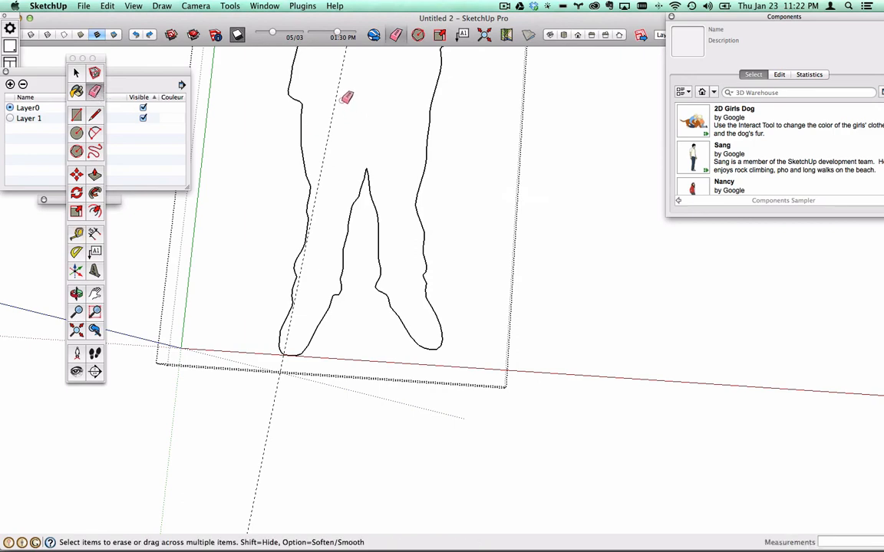
pyautogui.scroll(-6, 330, 157)
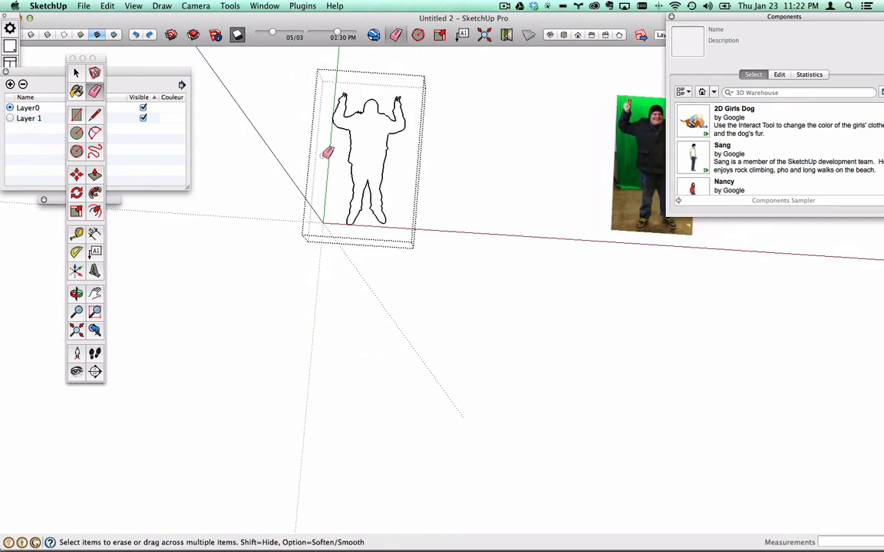
pyautogui.click(76, 72)
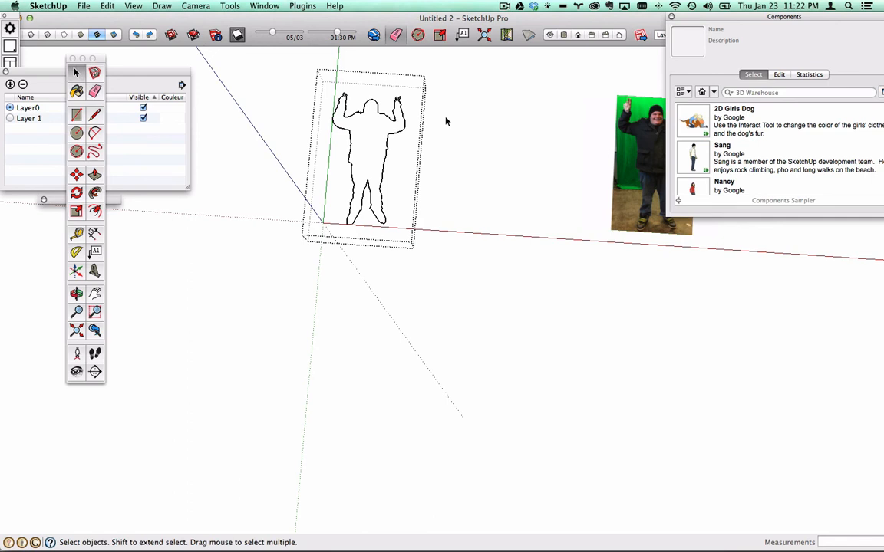
pyautogui.click(441, 119)
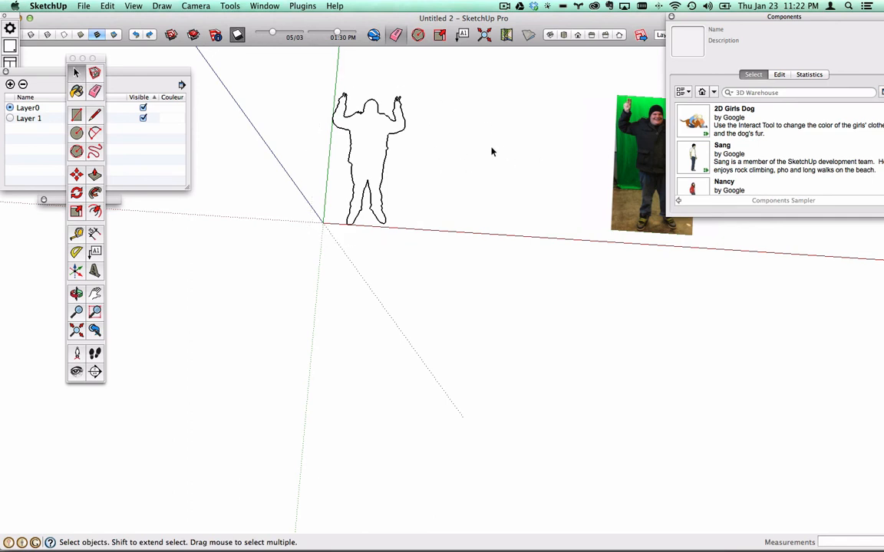
# Step: Move the JPEG image by the raised fingertip onto the matching fingertip of the outline so the figure and outline overlap
pyautogui.press('h')
pyautogui.moveTo(492, 151); pyautogui.dragTo(423, 190)
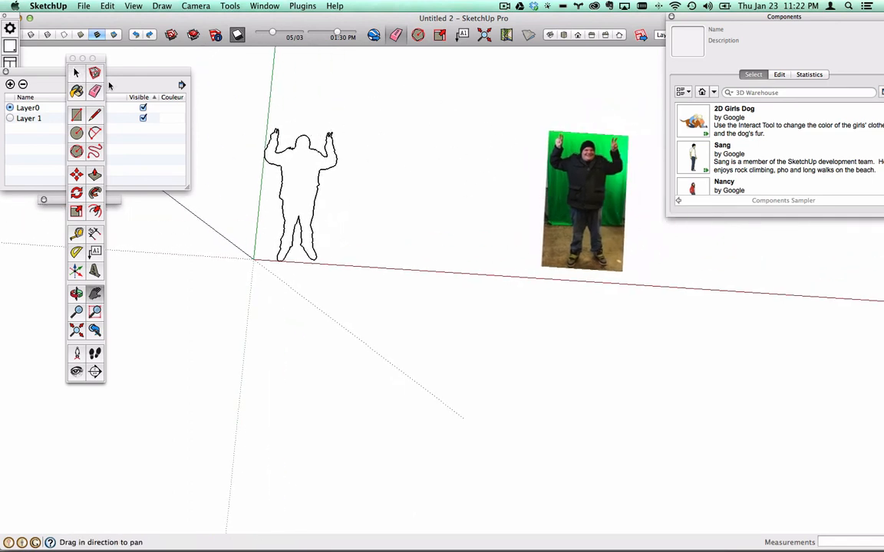
pyautogui.click(76, 72)
pyautogui.click(549, 161)
pyautogui.scroll(5, 553, 150)
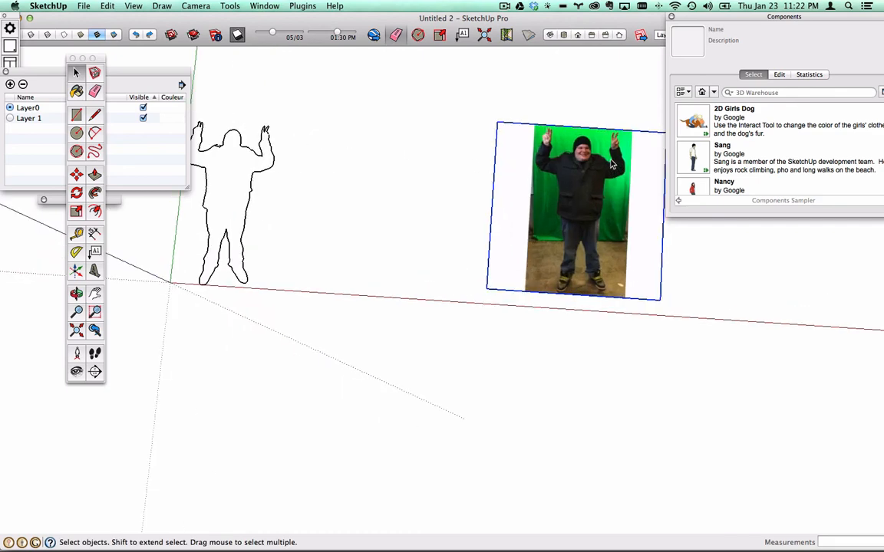
pyautogui.scroll(3, 581, 145)
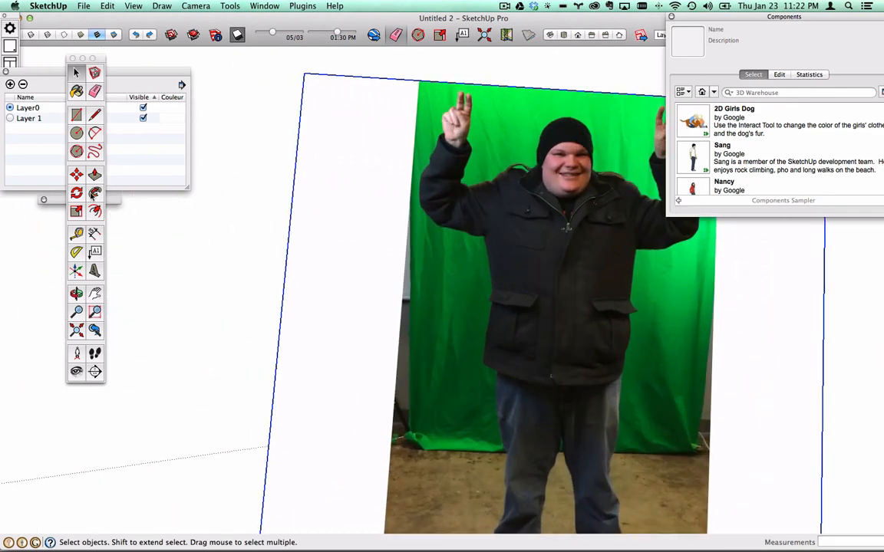
pyautogui.press('m')
pyautogui.scroll(5, 460, 88)
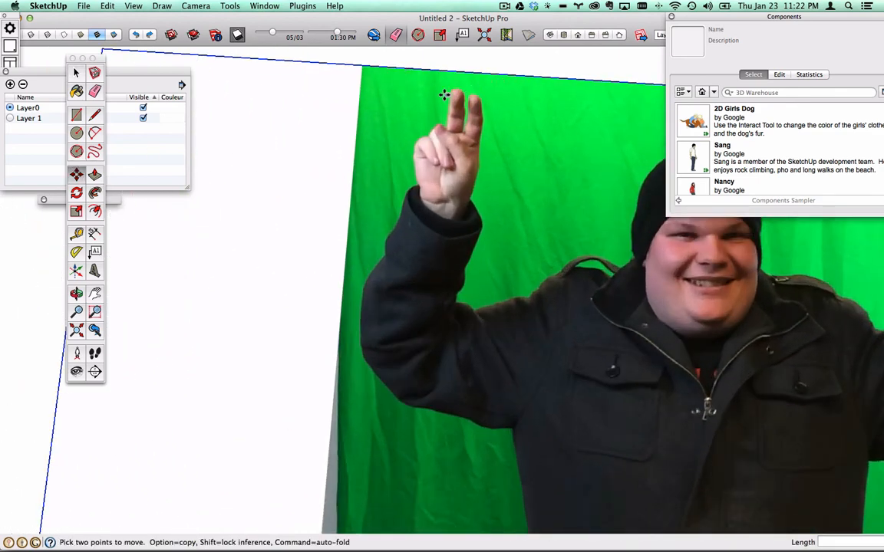
pyautogui.scroll(-10, 456, 91)
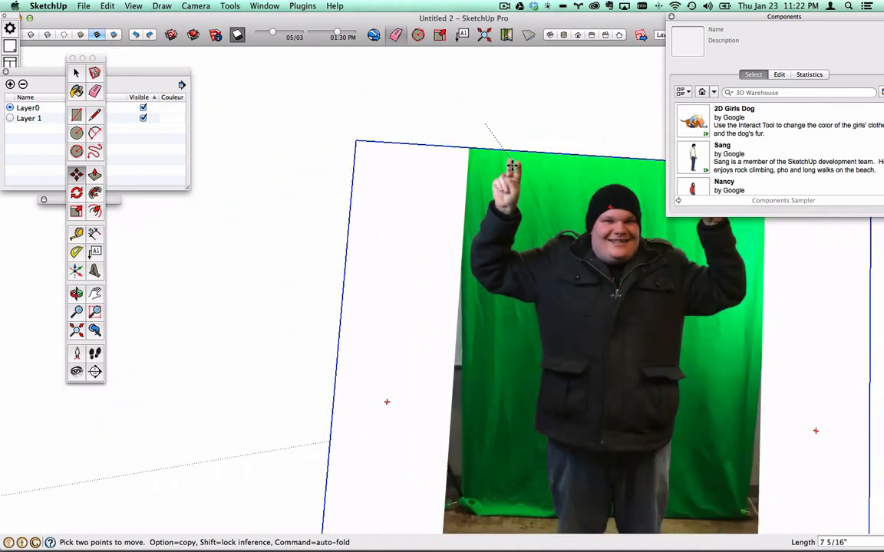
pyautogui.scroll(10, 244, 170)
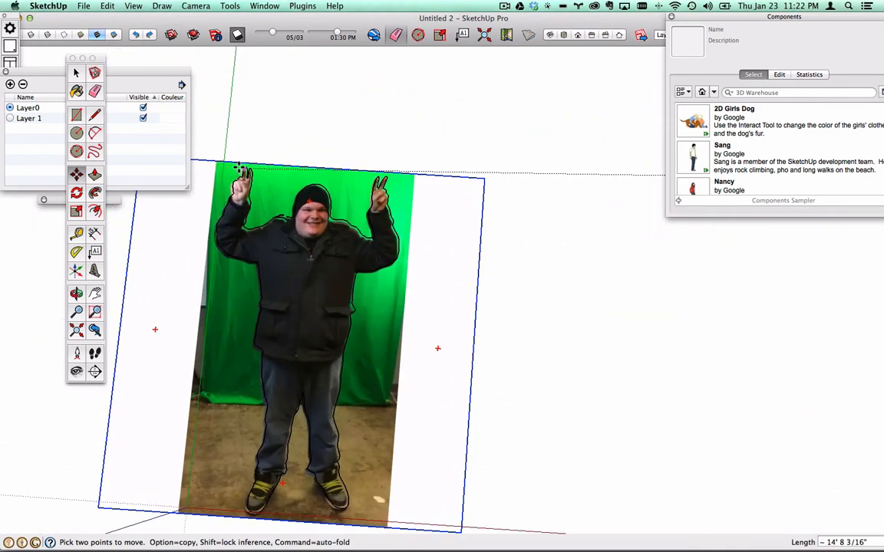
pyautogui.scroll(6, 244, 170)
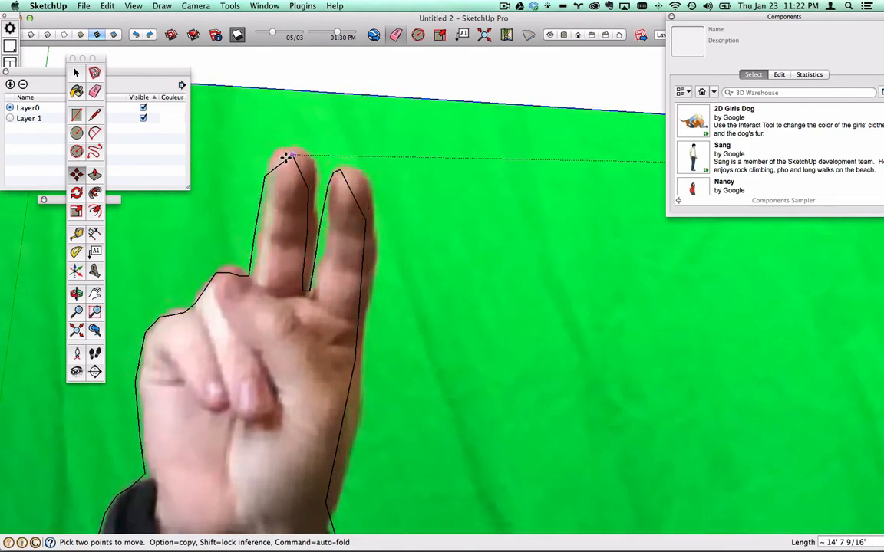
pyautogui.scroll(-4, 388, 246)
pyautogui.scroll(-10, 378, 281)
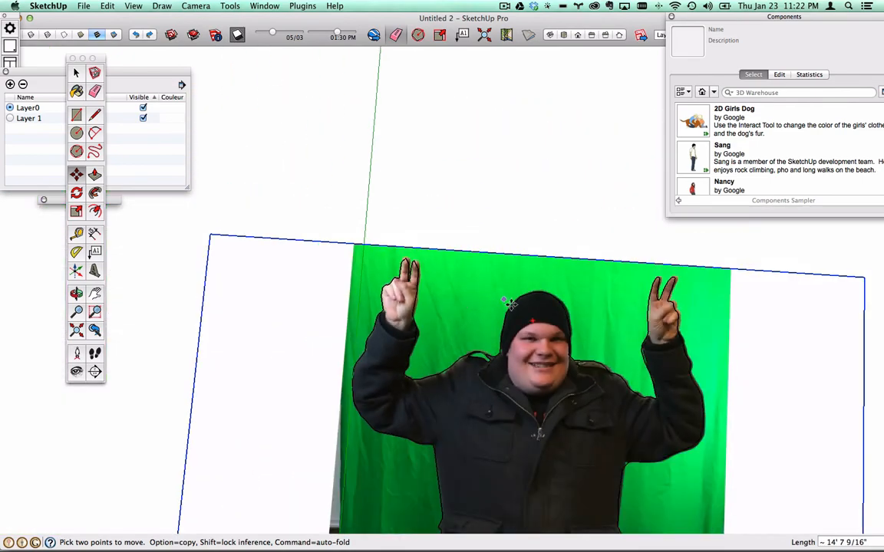
pyautogui.scroll(3, 602, 477)
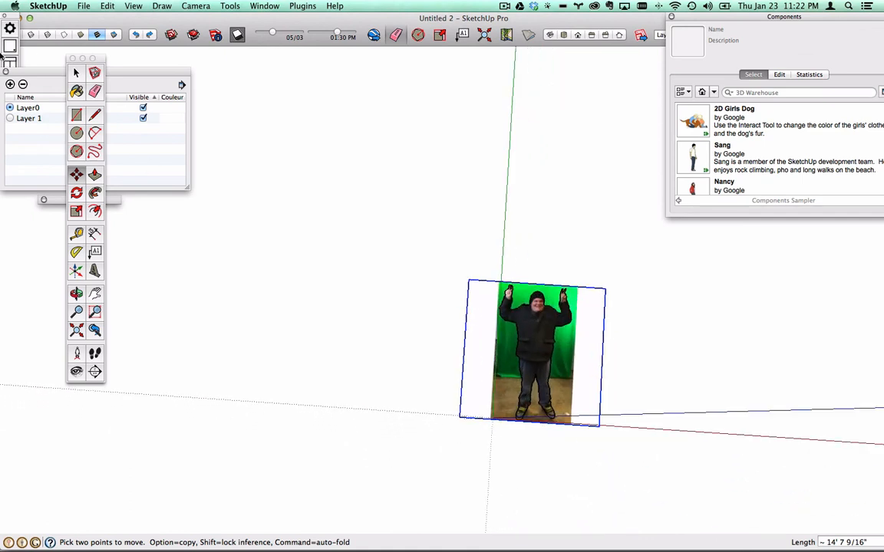
# Step: Explode the JPEG image together with the outline group so the outline cuts the picture's face
pyautogui.click(76, 72)
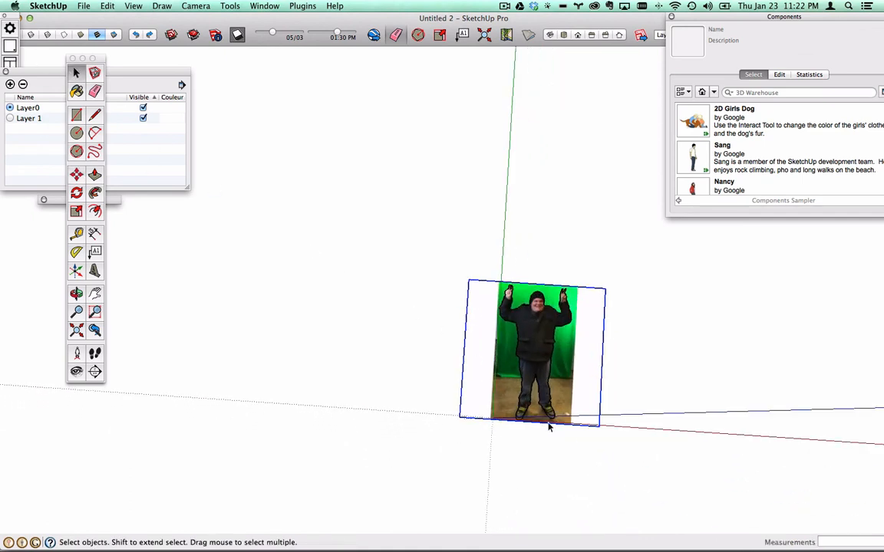
pyautogui.rightClick(538, 339)
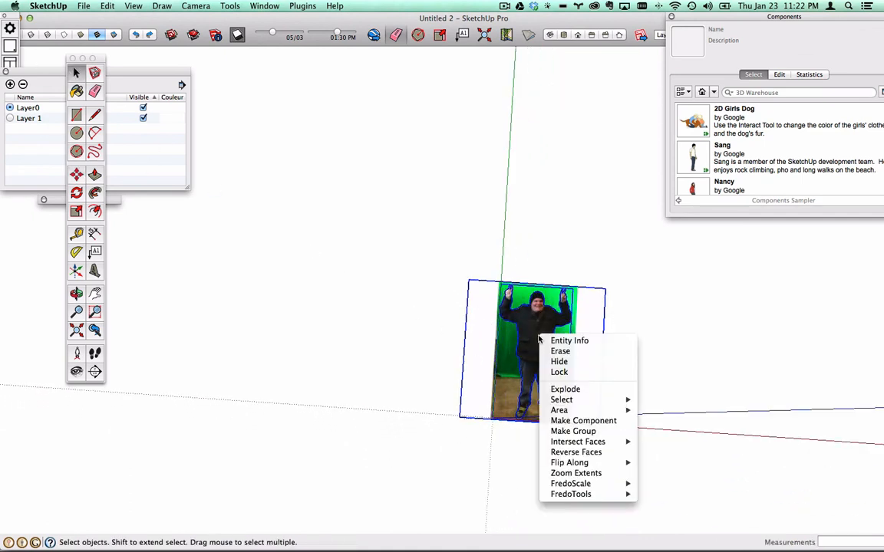
pyautogui.click(573, 389)
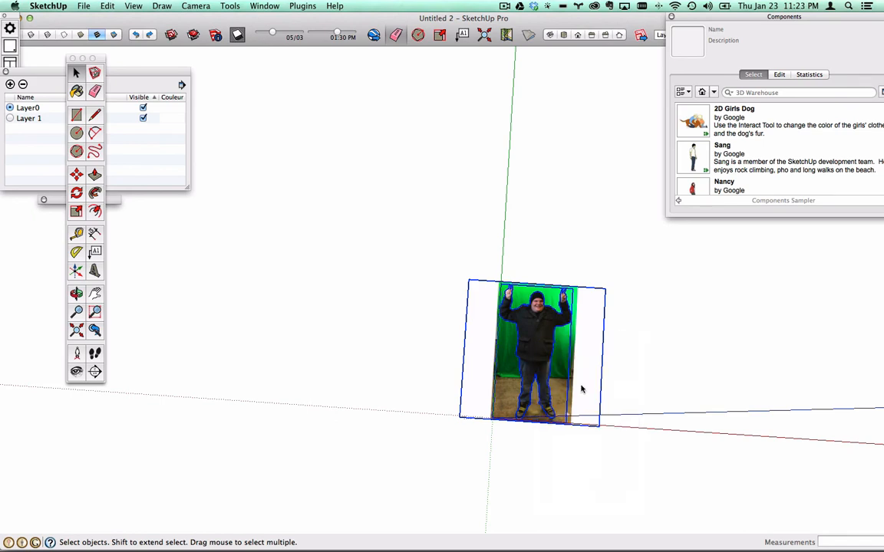
pyautogui.click(567, 373)
pyautogui.scroll(5, 568, 373)
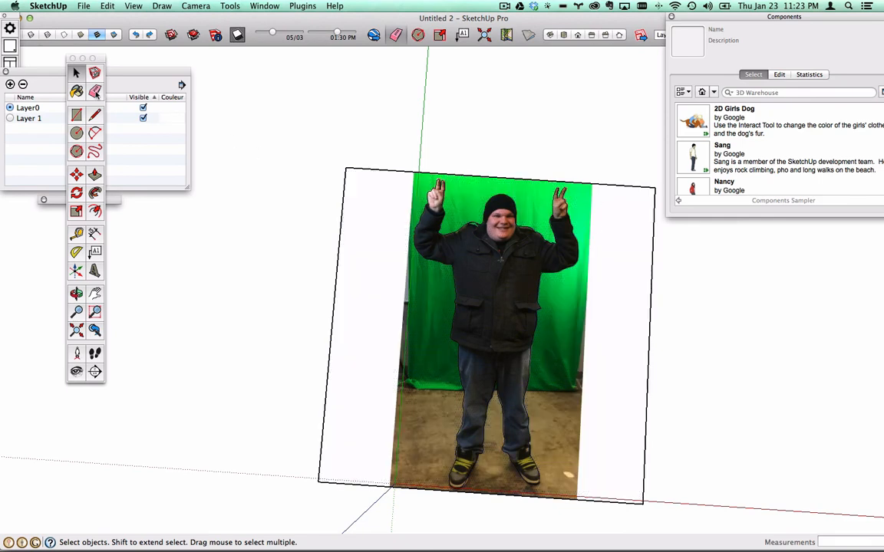
# Step: Erase the picture's rectangular border edges and background, keeping only the cut-out figure
pyautogui.click(95, 91)
pyautogui.moveTo(355, 163); pyautogui.dragTo(381, 198)
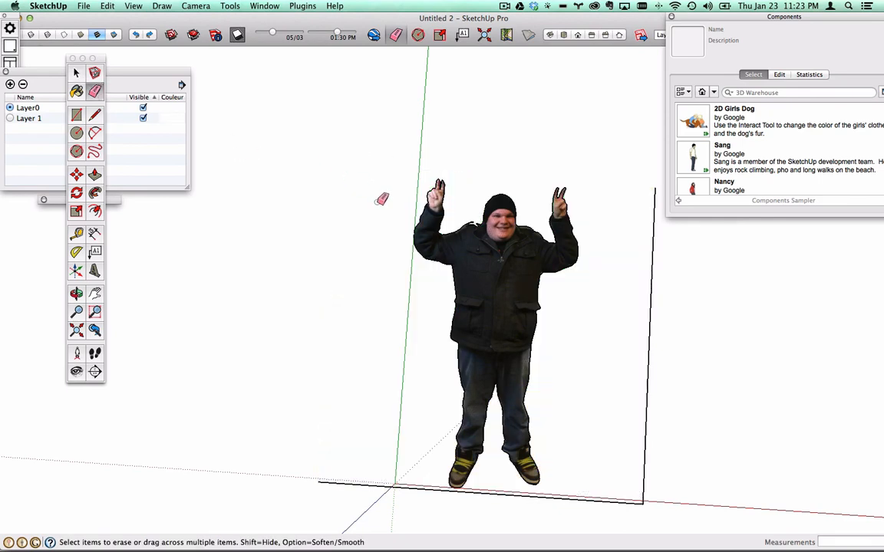
pyautogui.moveTo(564, 495); pyautogui.dragTo(656, 473)
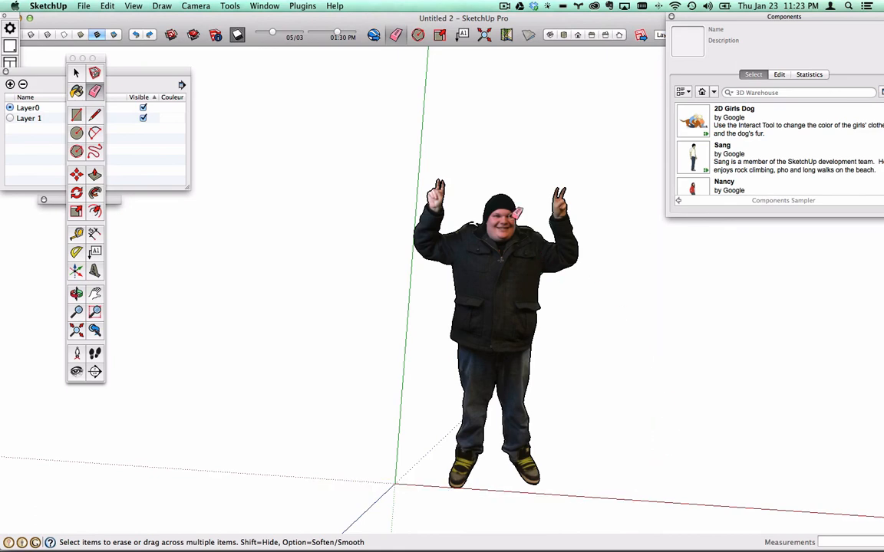
pyautogui.scroll(5, 422, 209)
pyautogui.scroll(-3, 423, 209)
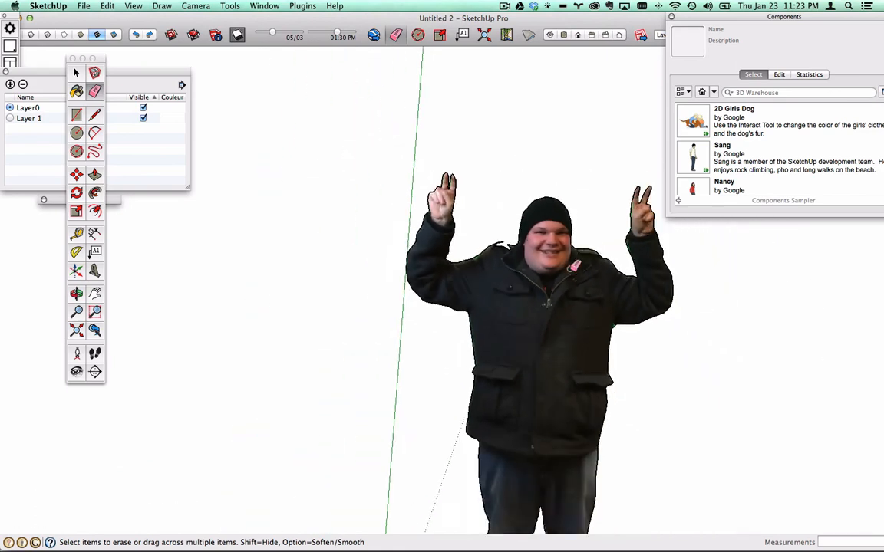
pyautogui.scroll(-4, 571, 269)
# Step: Select the whole cut-out figure and rotate it 90 degrees about the red axis at the origin to stand it upright
pyautogui.click(77, 73)
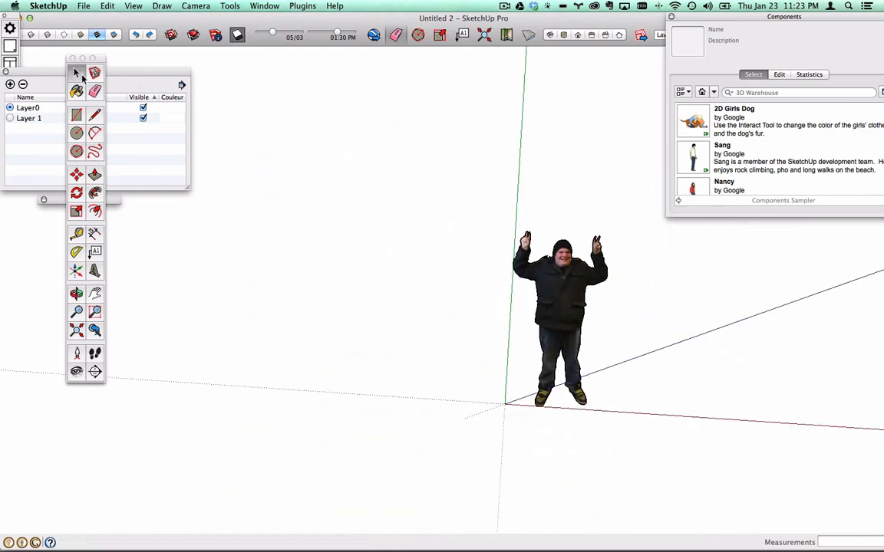
pyautogui.moveTo(481, 179)
pyautogui.mouseDown()
pyautogui.moveTo(642, 429)
pyautogui.moveTo(659, 477)
pyautogui.moveTo(463, 261)
pyautogui.moveTo(397, 228)
pyautogui.mouseUp()
pyautogui.scroll(4, 507, 371)
pyautogui.moveTo(507, 371); pyautogui.dragTo(483, 376)
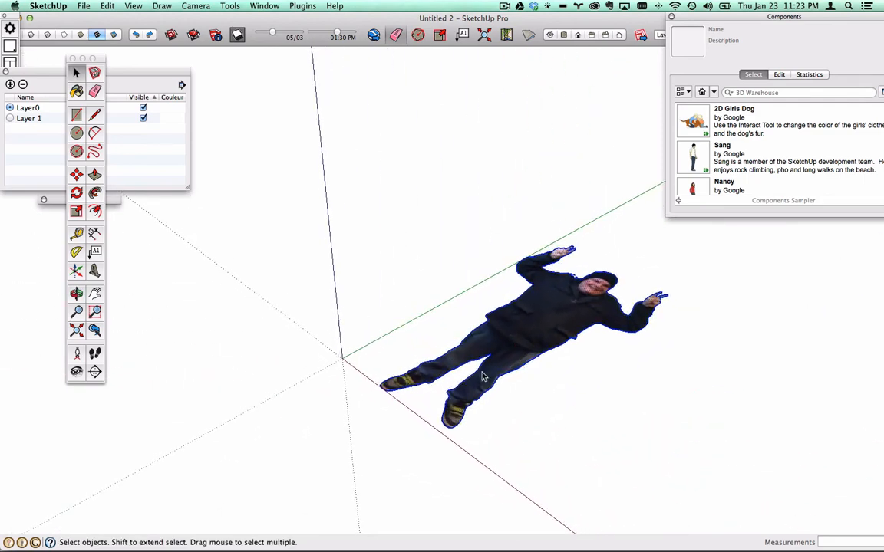
pyautogui.click(94, 294)
pyautogui.moveTo(417, 318); pyautogui.dragTo(337, 217)
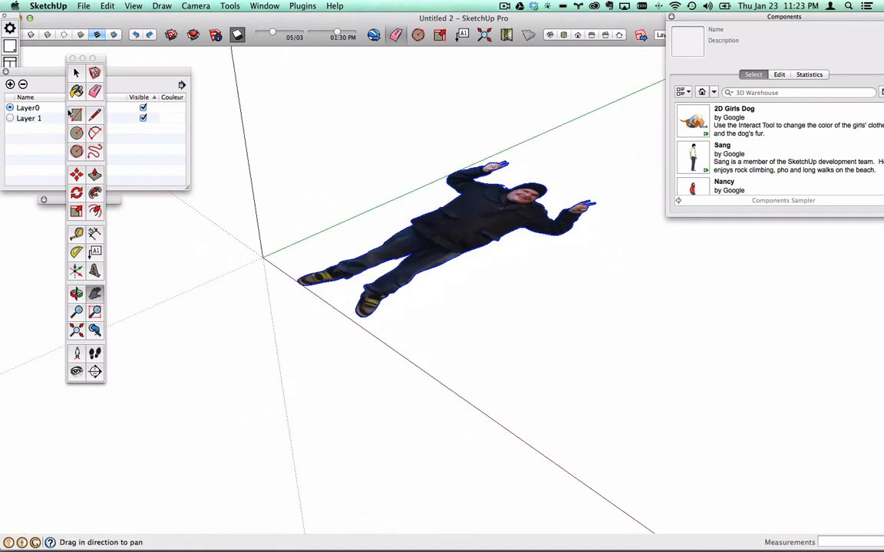
pyautogui.click(79, 193)
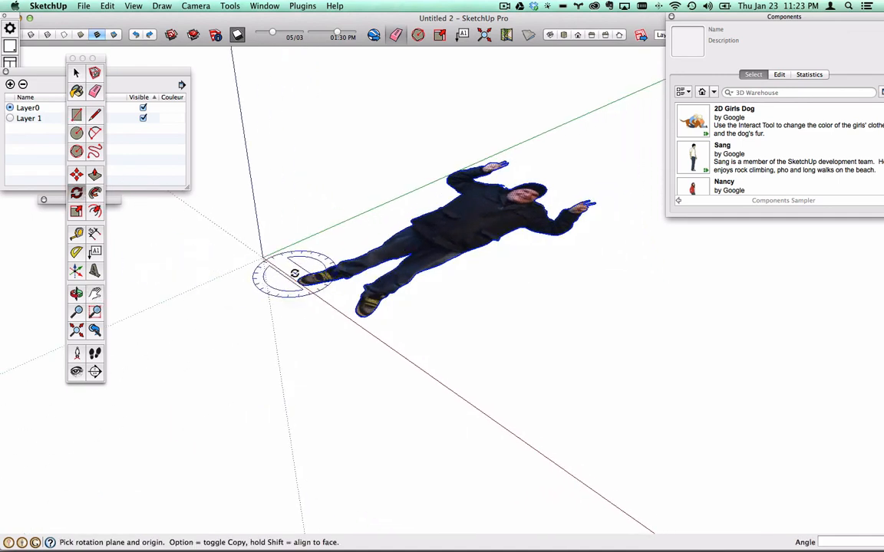
pyautogui.moveTo(262, 258); pyautogui.dragTo(375, 342)
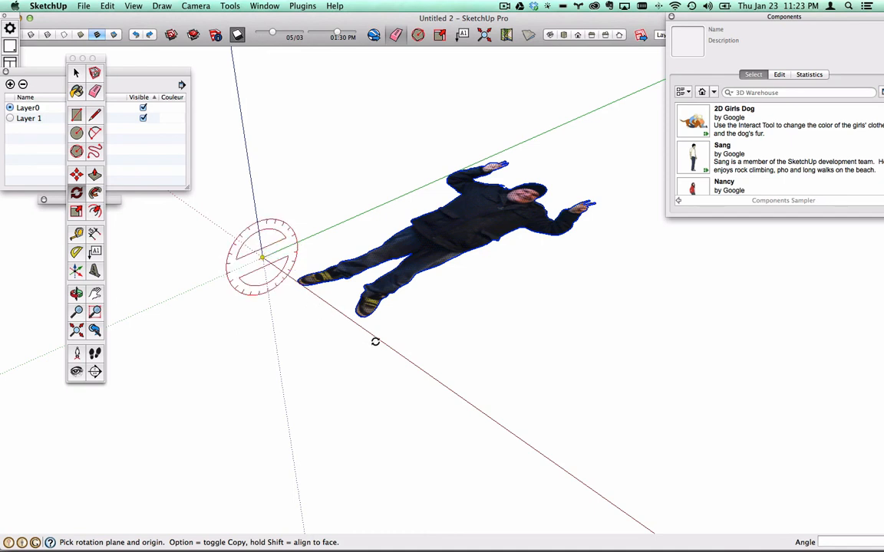
pyautogui.moveTo(429, 373); pyautogui.dragTo(453, 384)
pyautogui.click(501, 217)
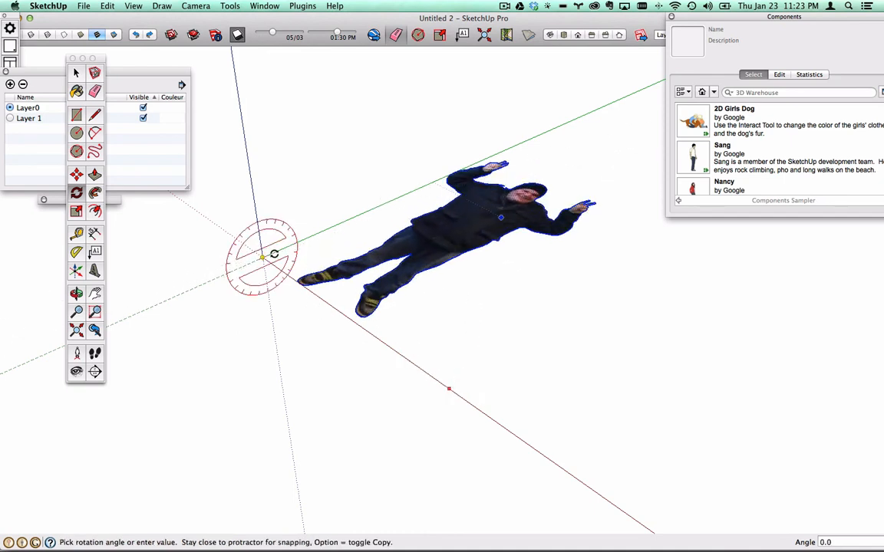
pyautogui.click(261, 221)
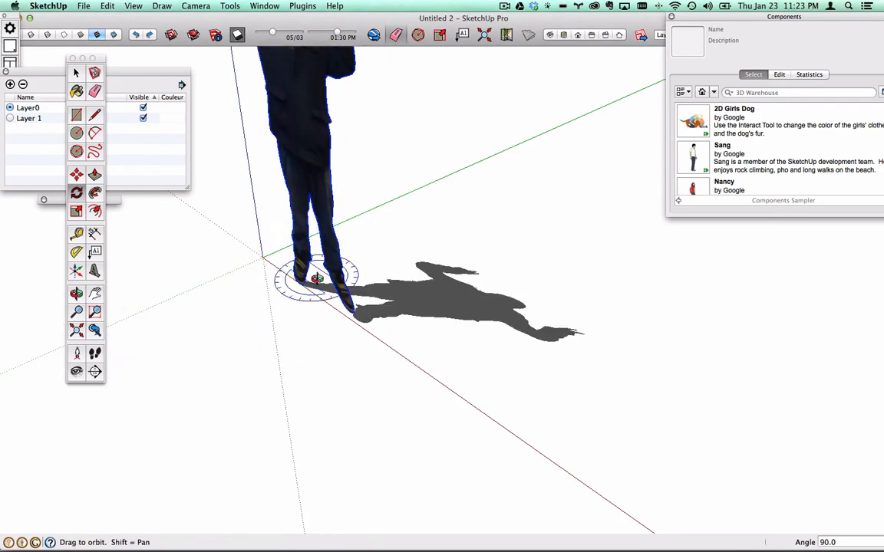
pyautogui.moveTo(316, 280); pyautogui.dragTo(528, 292)
pyautogui.press('q')
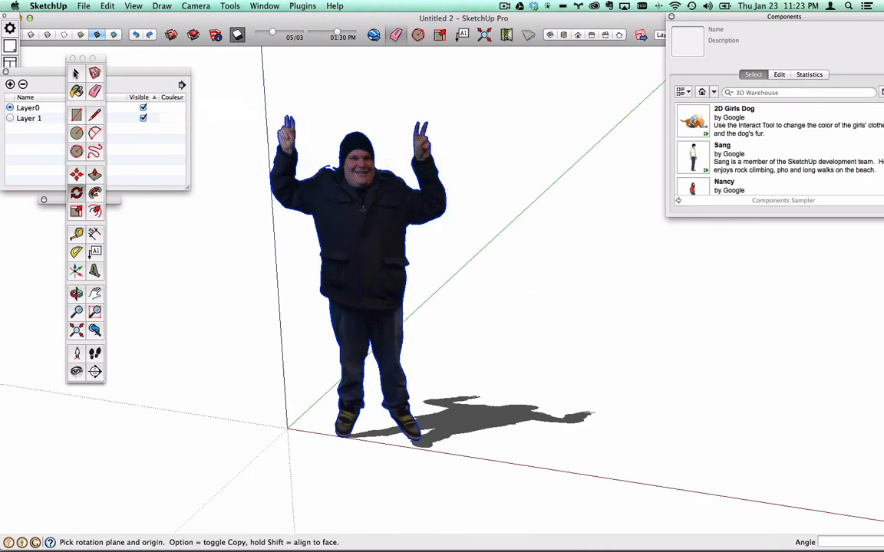
pyautogui.click(76, 74)
pyautogui.moveTo(537, 360); pyautogui.dragTo(442, 386)
pyautogui.press('q')
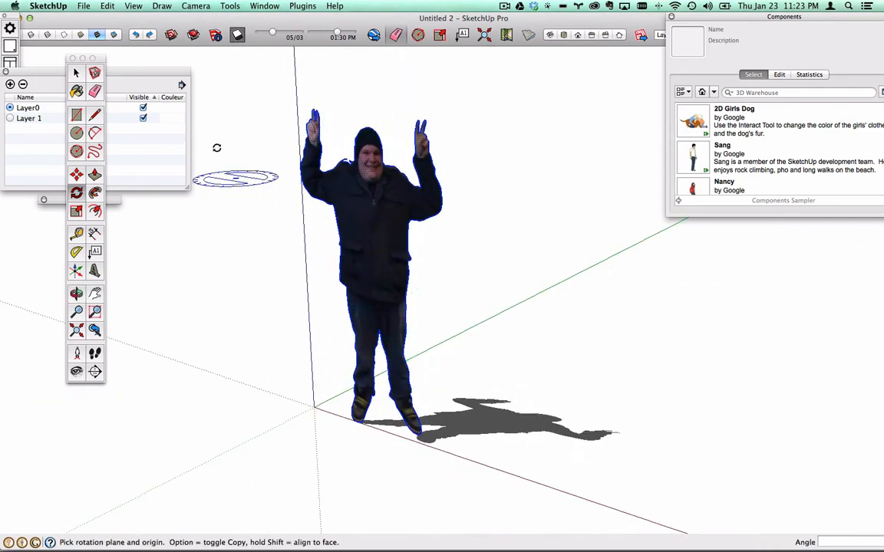
# Step: Start making the whole cut-out figure a component named with the person's first name, with Always face camera and Shadows face sun enabled
pyautogui.click(76, 72)
pyautogui.click(281, 88)
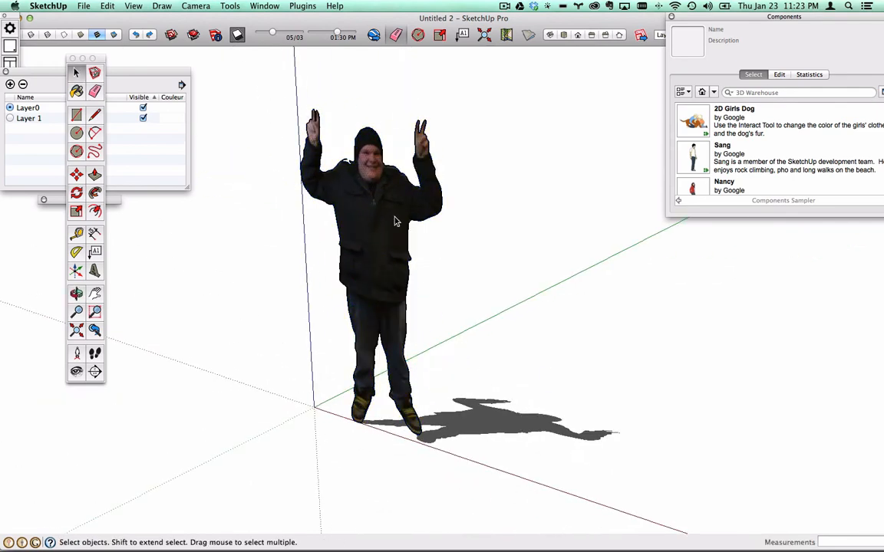
pyautogui.moveTo(269, 89); pyautogui.dragTo(559, 491)
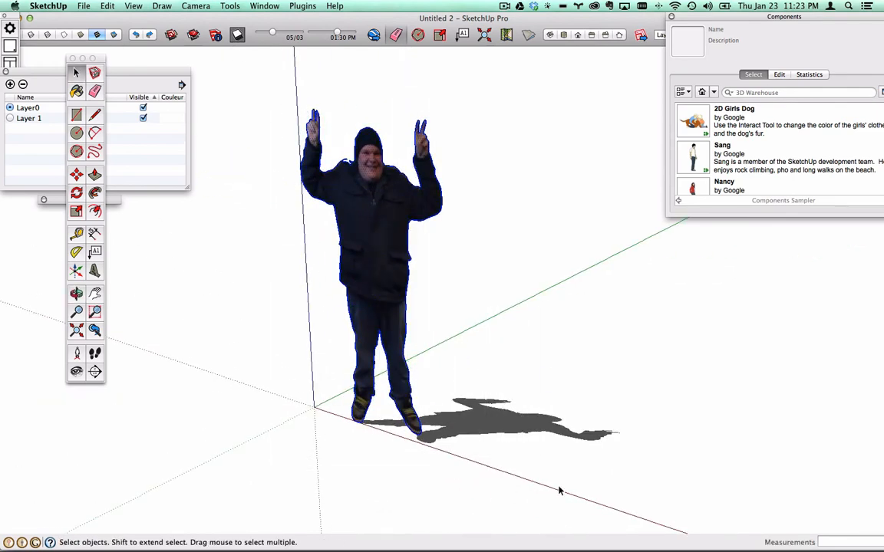
pyautogui.rightClick(371, 223)
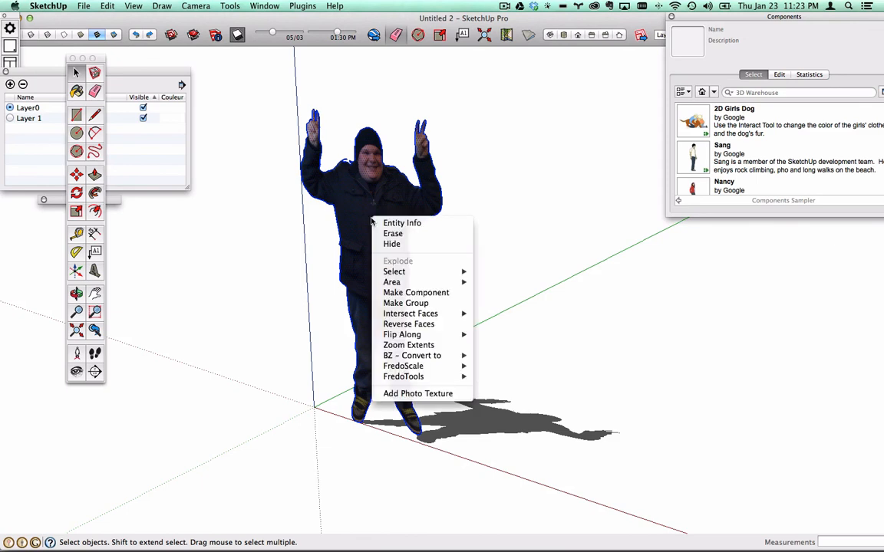
pyautogui.click(441, 297)
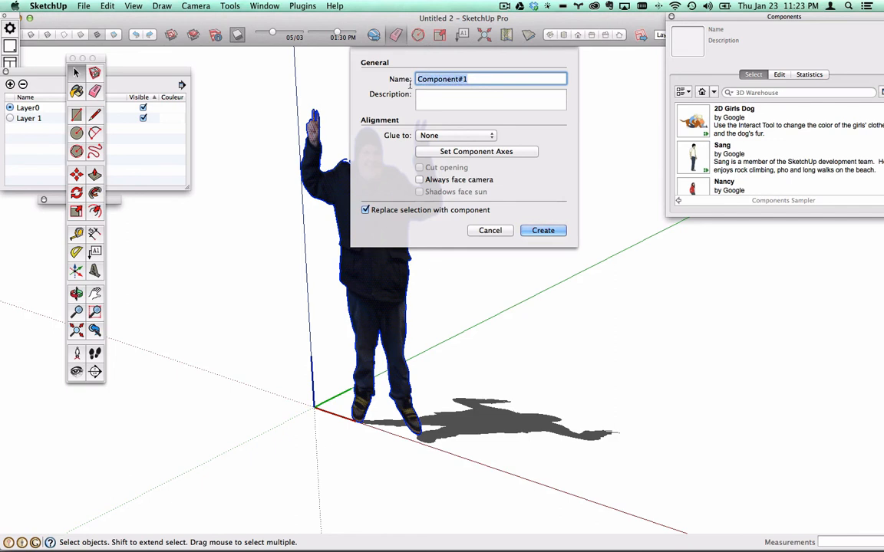
pyautogui.write('Justin')
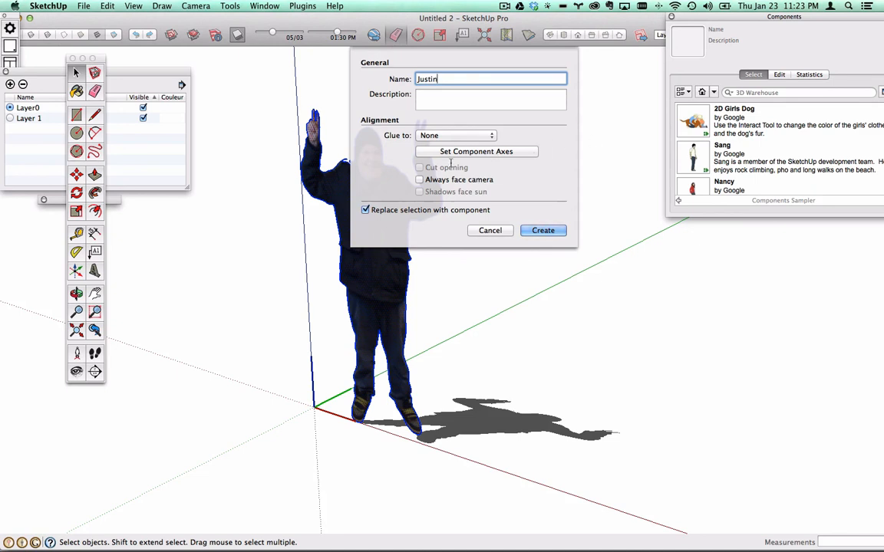
pyautogui.click(419, 179)
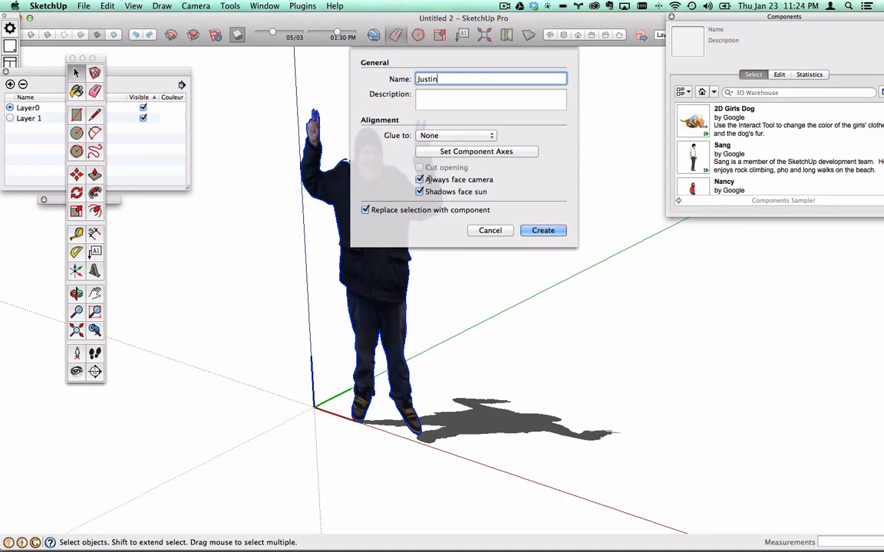
pyautogui.click(420, 192)
# Step: Set the component axes origin at the tip of the figure's foot, aligned with the model's red axis, and create the component
pyautogui.click(466, 152)
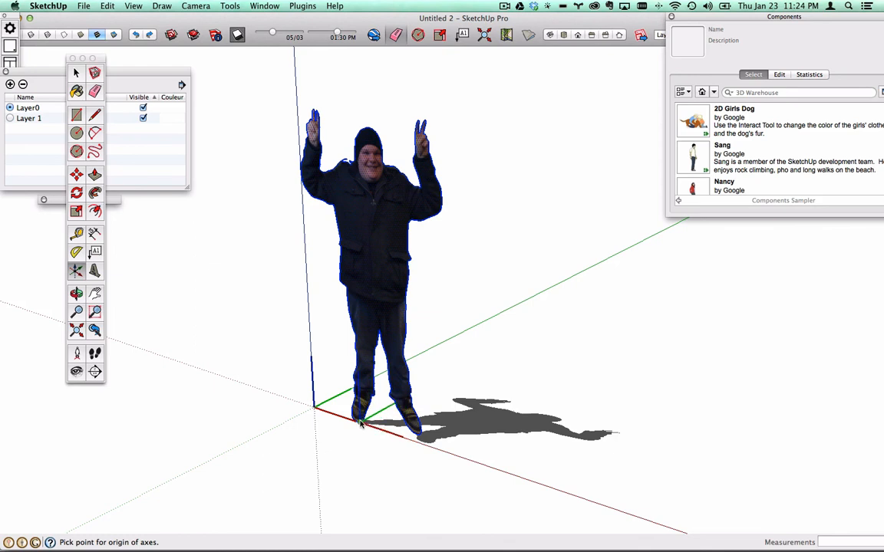
pyautogui.click(359, 421)
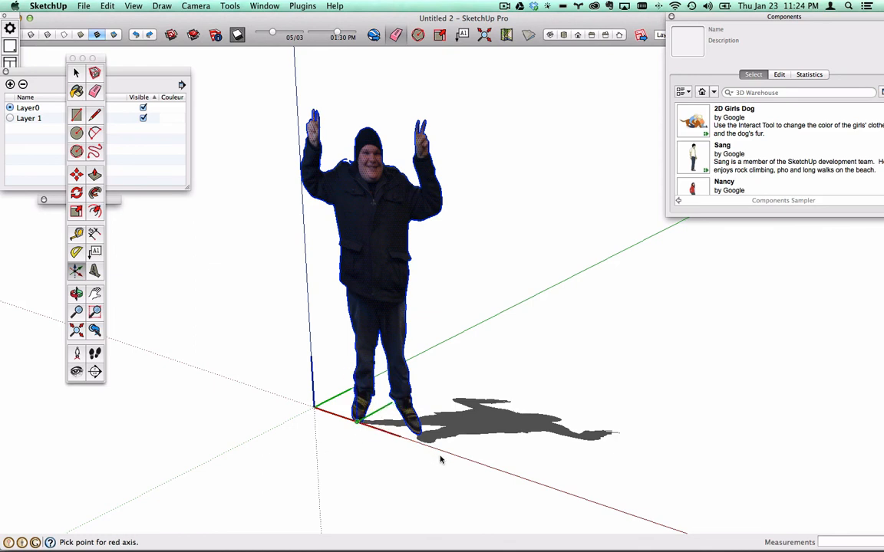
pyautogui.click(482, 472)
pyautogui.click(481, 472)
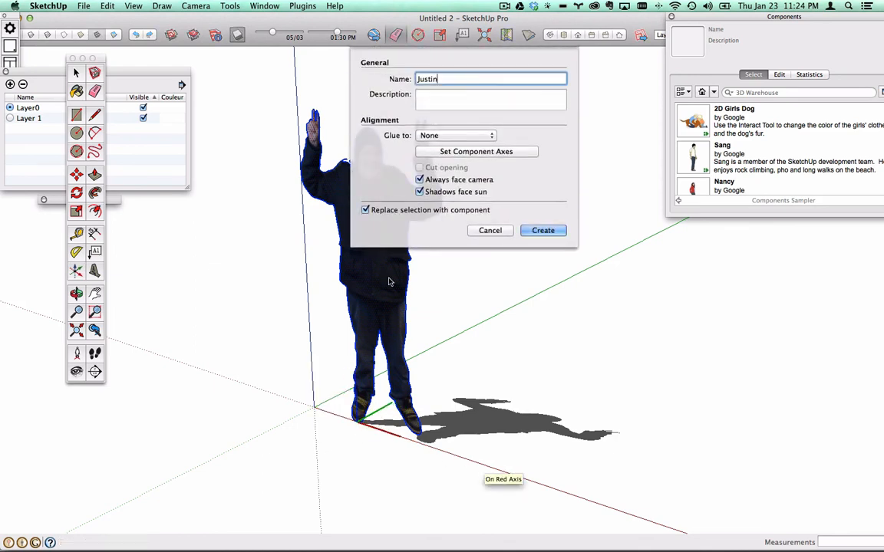
pyautogui.click(543, 230)
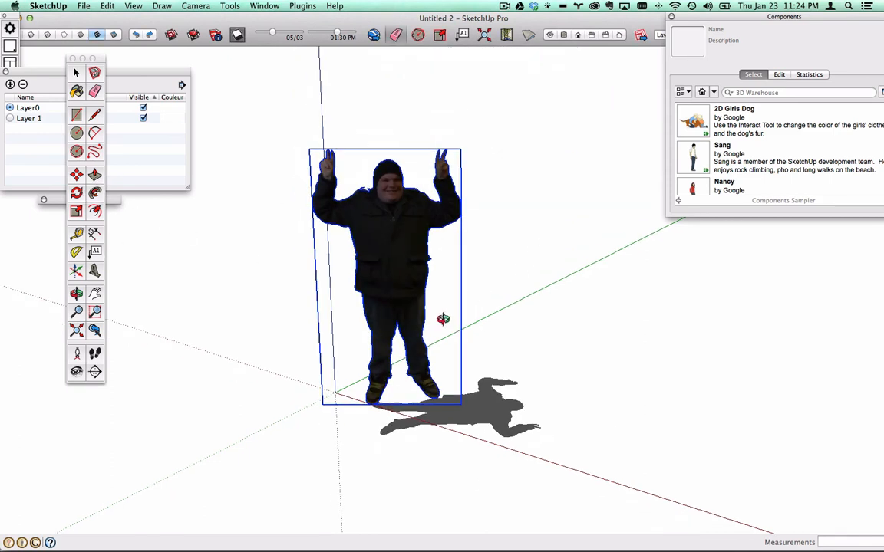
# Step: List the components used in the current model and make the full component browser accessible
pyautogui.moveTo(443, 318); pyautogui.dragTo(601, 121)
pyautogui.click(700, 91)
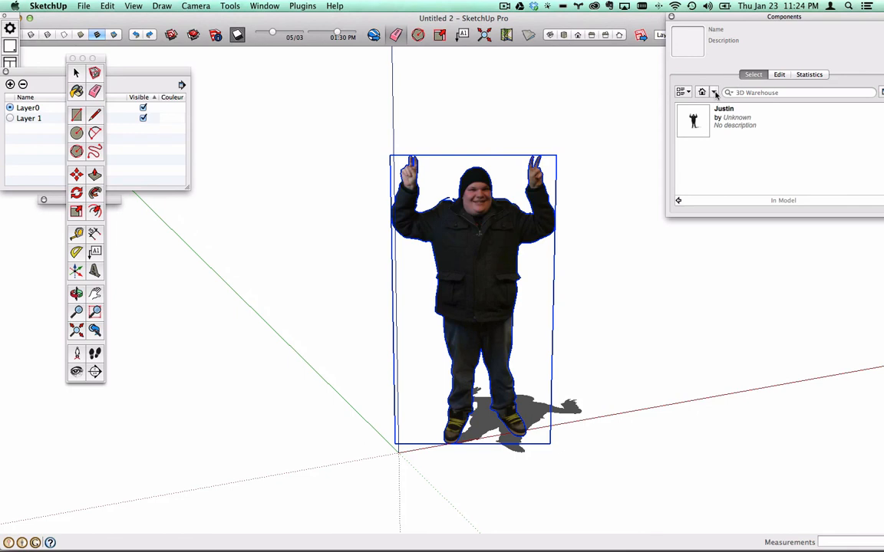
pyautogui.moveTo(727, 17); pyautogui.dragTo(685, 51)
# Step: Place five more copies of the figure component on the ground around the original figure
pyautogui.click(649, 155)
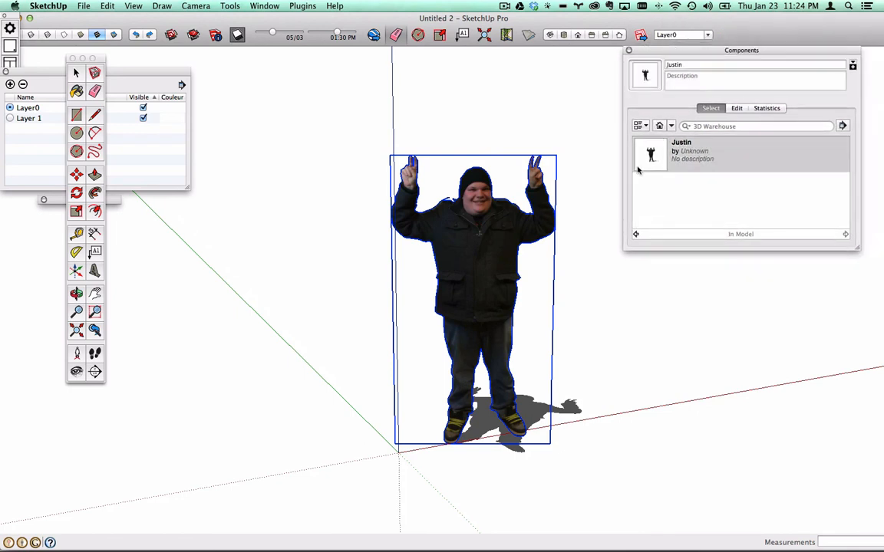
pyautogui.click(320, 347)
pyautogui.click(651, 154)
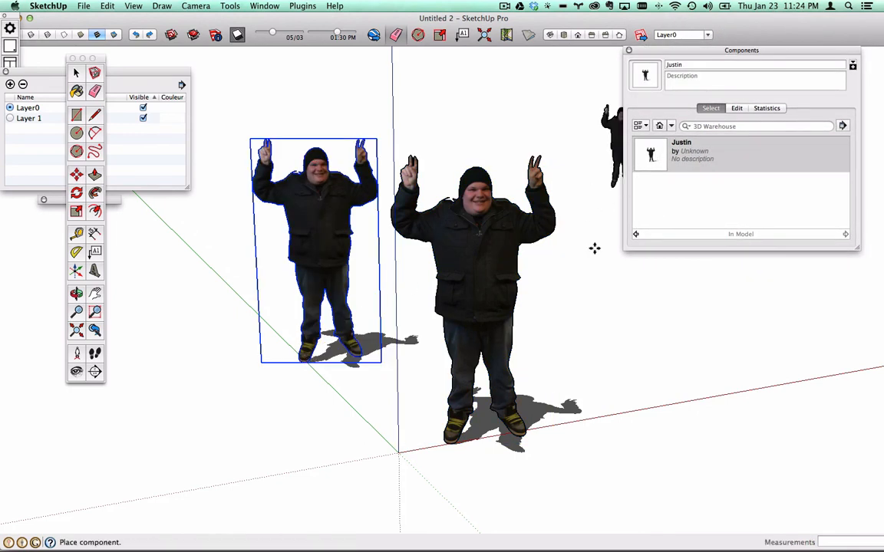
pyautogui.click(593, 354)
pyautogui.click(650, 154)
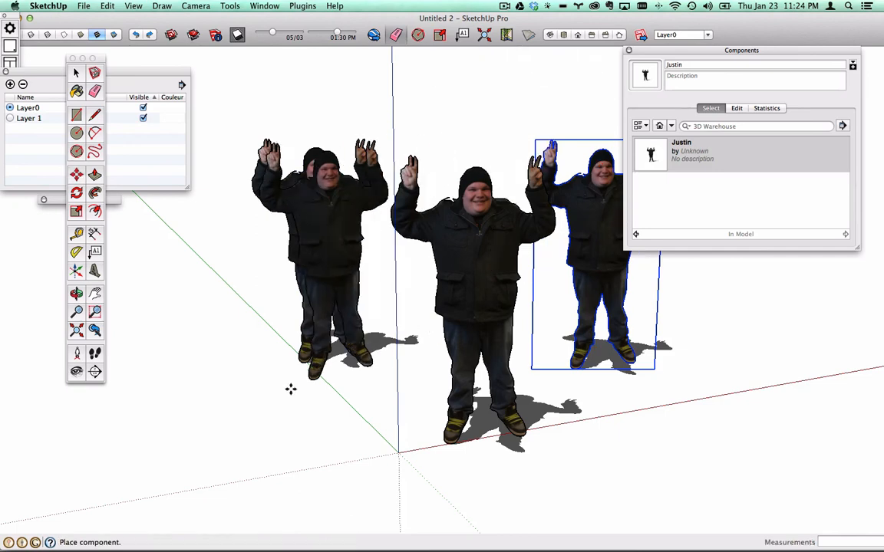
pyautogui.click(188, 403)
pyautogui.click(651, 153)
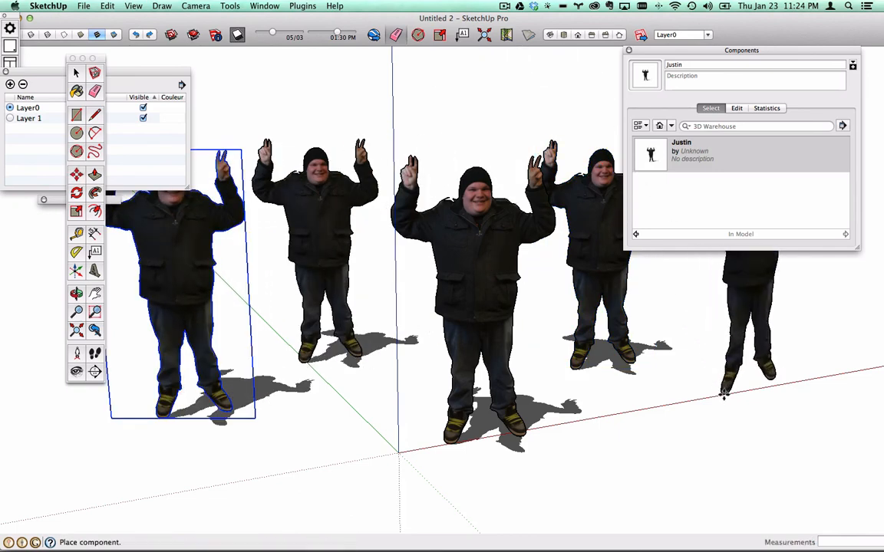
pyautogui.click(748, 383)
pyautogui.click(651, 154)
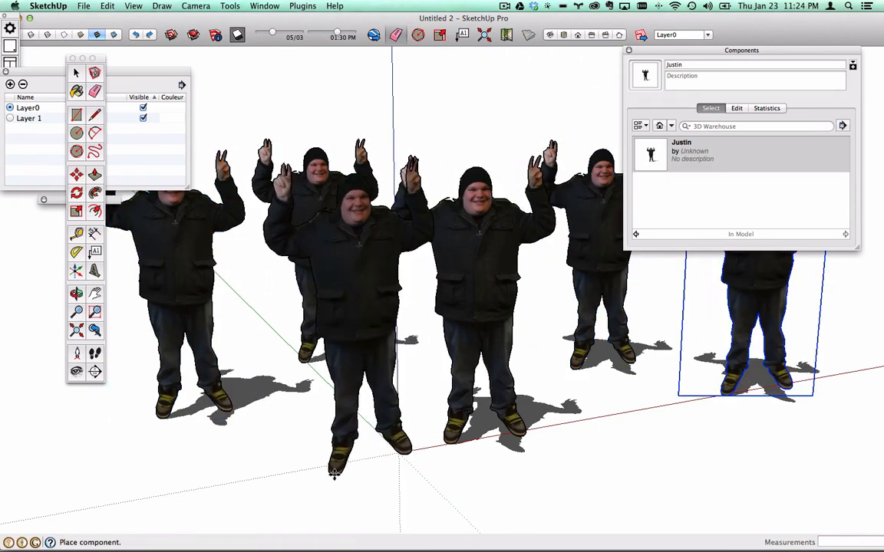
pyautogui.click(335, 472)
pyautogui.scroll(-5, 424, 315)
pyautogui.moveTo(424, 315); pyautogui.dragTo(345, 296)
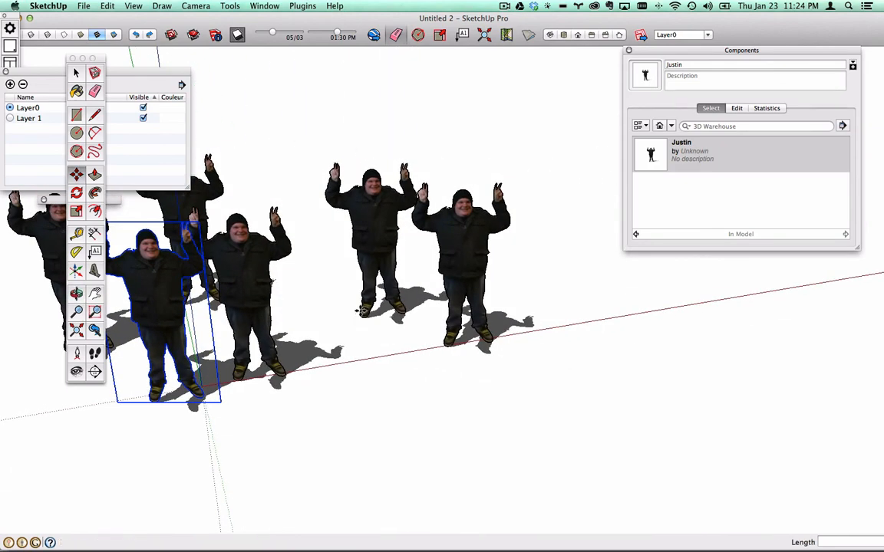
# Step: Open one figure component for editing, select its outline edges without the picture face, hide them, and leave the component
pyautogui.click(77, 74)
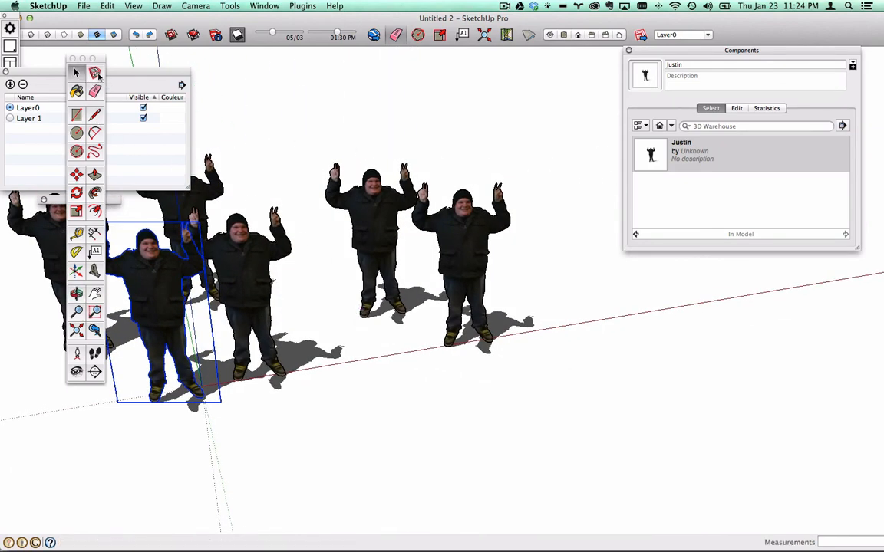
pyautogui.click(270, 79)
pyautogui.moveTo(294, 231); pyautogui.dragTo(386, 249)
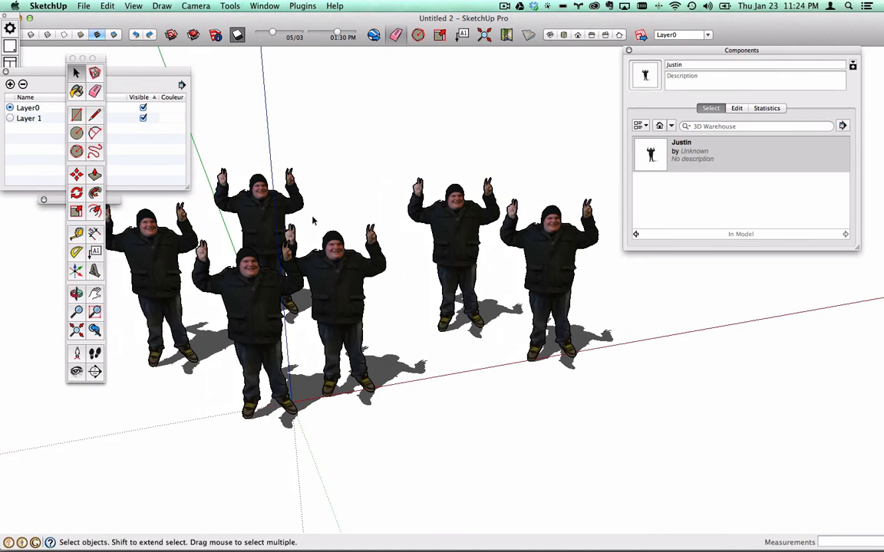
pyautogui.scroll(3, 341, 280)
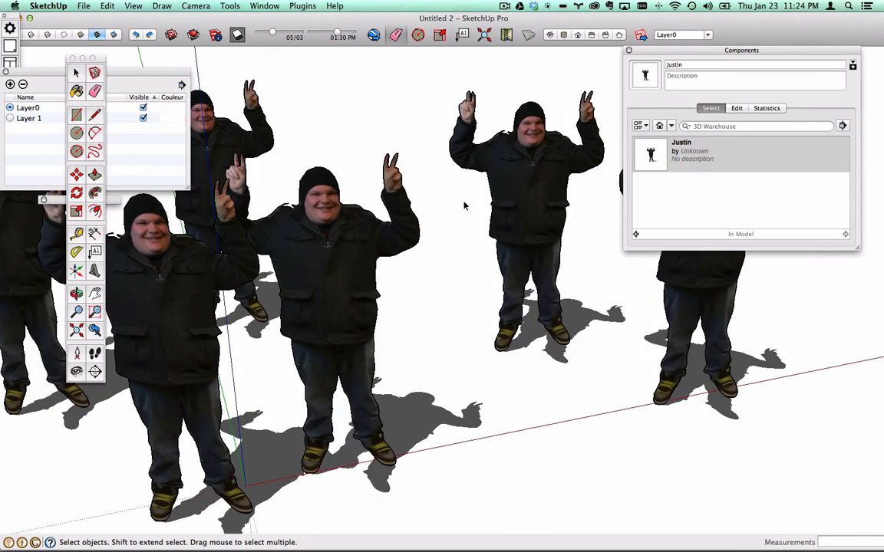
pyautogui.scroll(3, 385, 184)
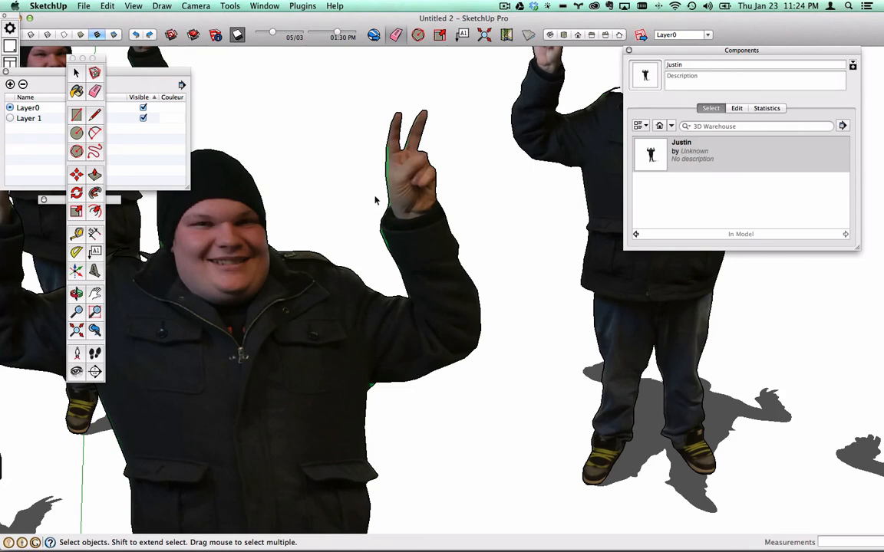
pyautogui.scroll(-3, 407, 267)
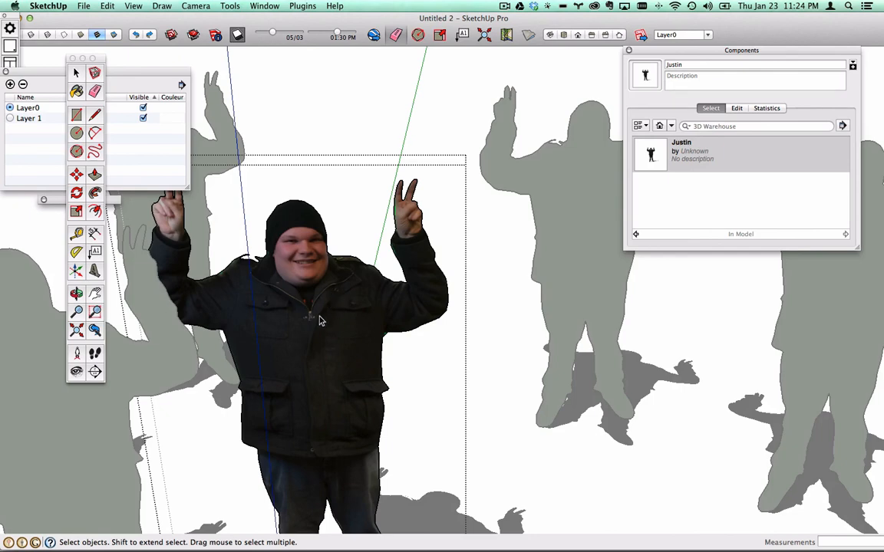
pyautogui.press('super+a')
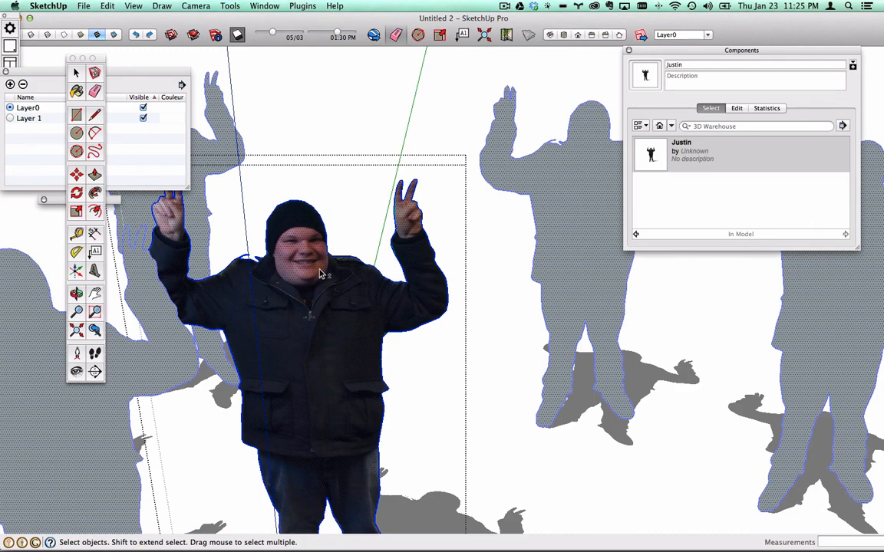
pyautogui.scroll(5, 322, 270)
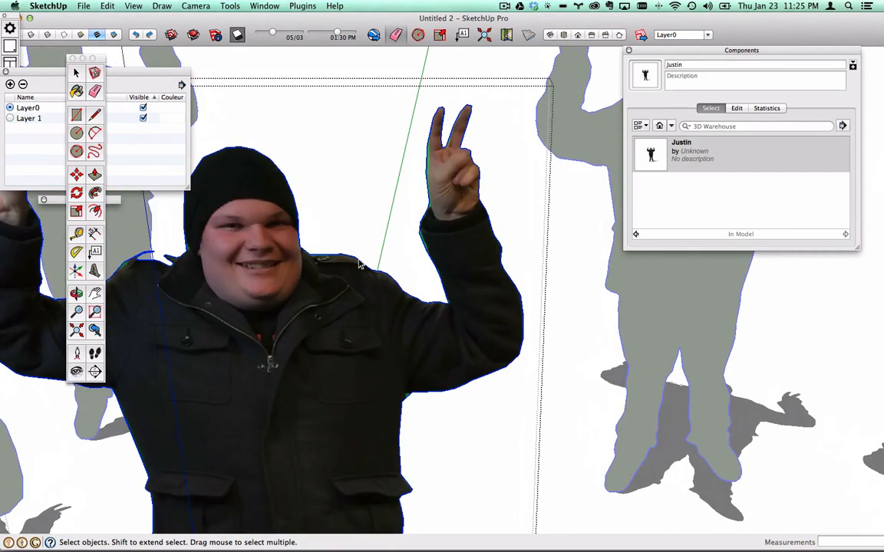
pyautogui.rightClick(361, 265)
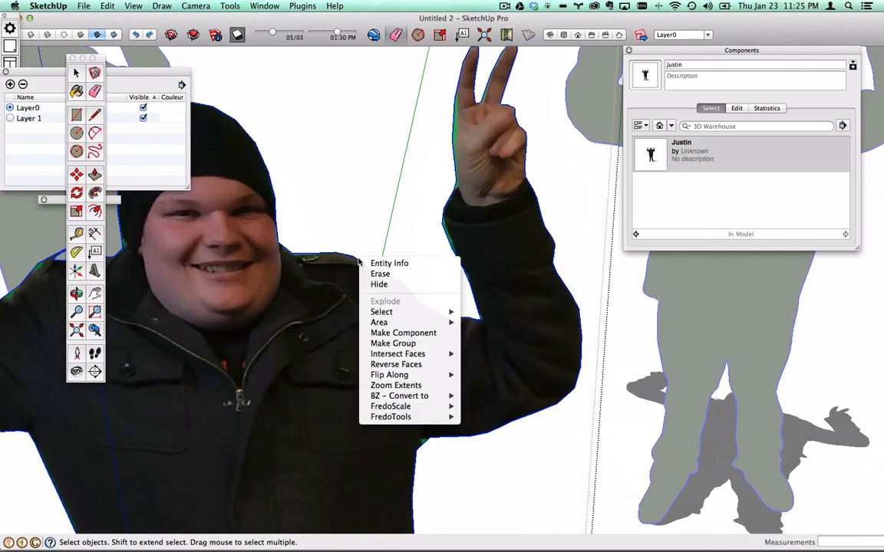
pyautogui.click(390, 284)
pyautogui.scroll(-5, 450, 153)
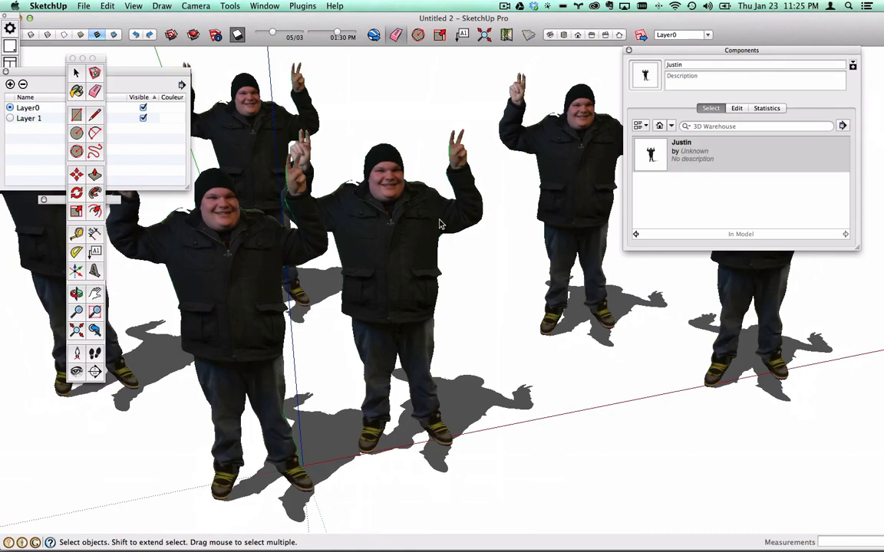
pyautogui.scroll(-10, 371, 247)
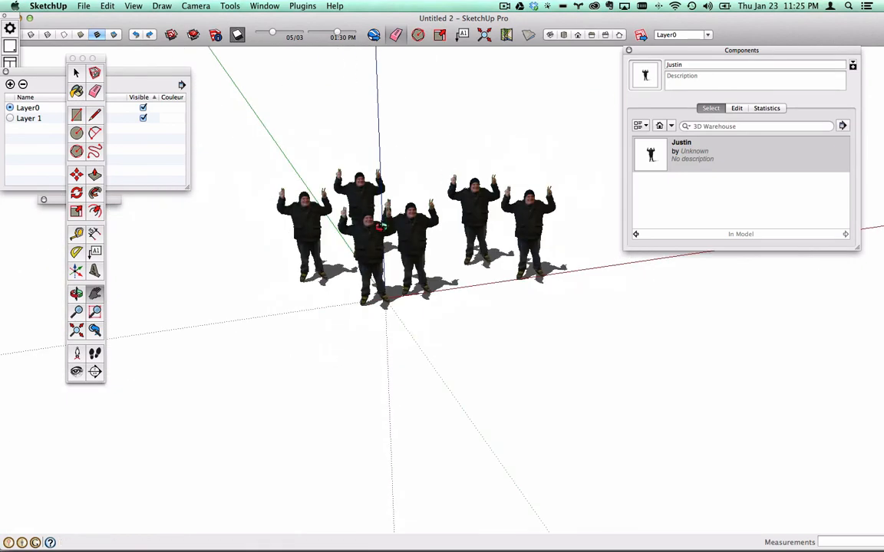
pyautogui.moveTo(280, 234); pyautogui.dragTo(424, 300)
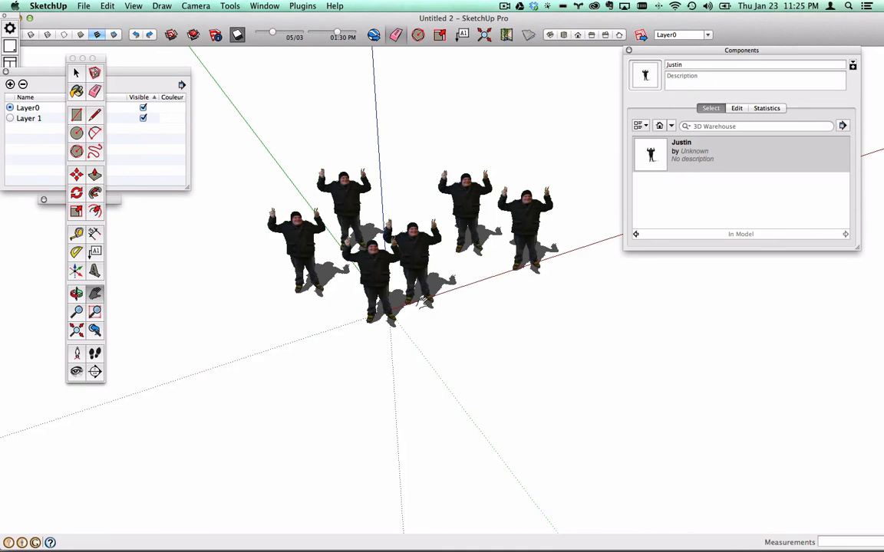
pyautogui.click(504, 5)
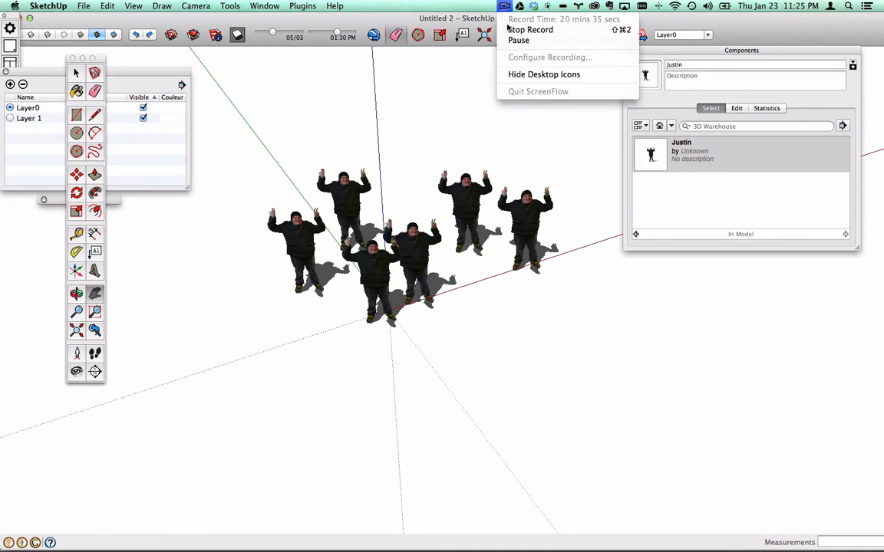